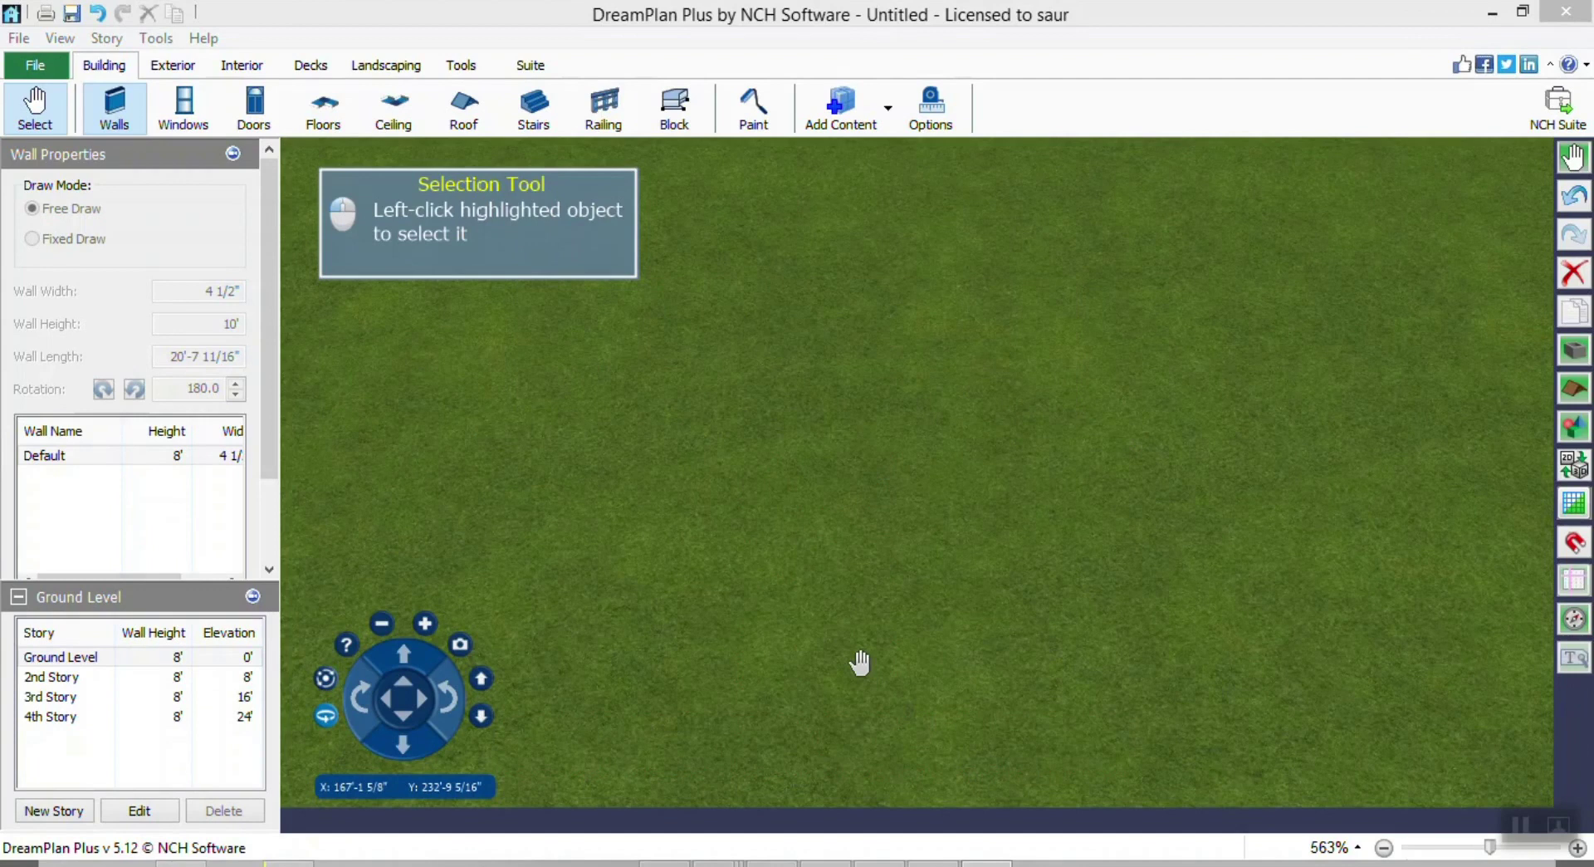
Draw two connected free-draw walls, 4 1/2" wide and 10' high, meeting at a corner on the grass.
click(534, 117)
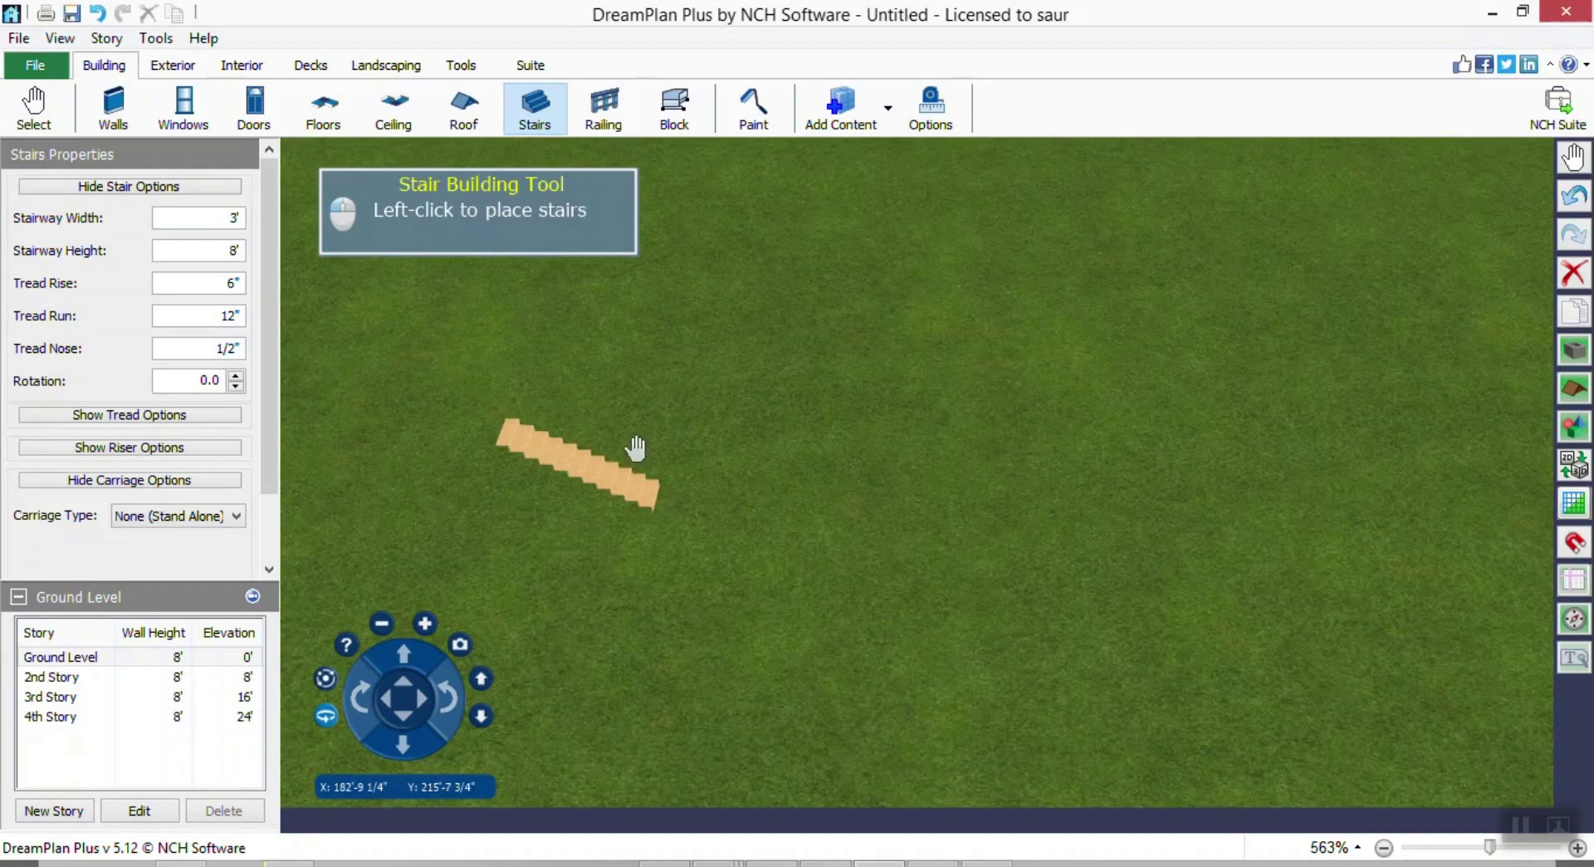
click(135, 99)
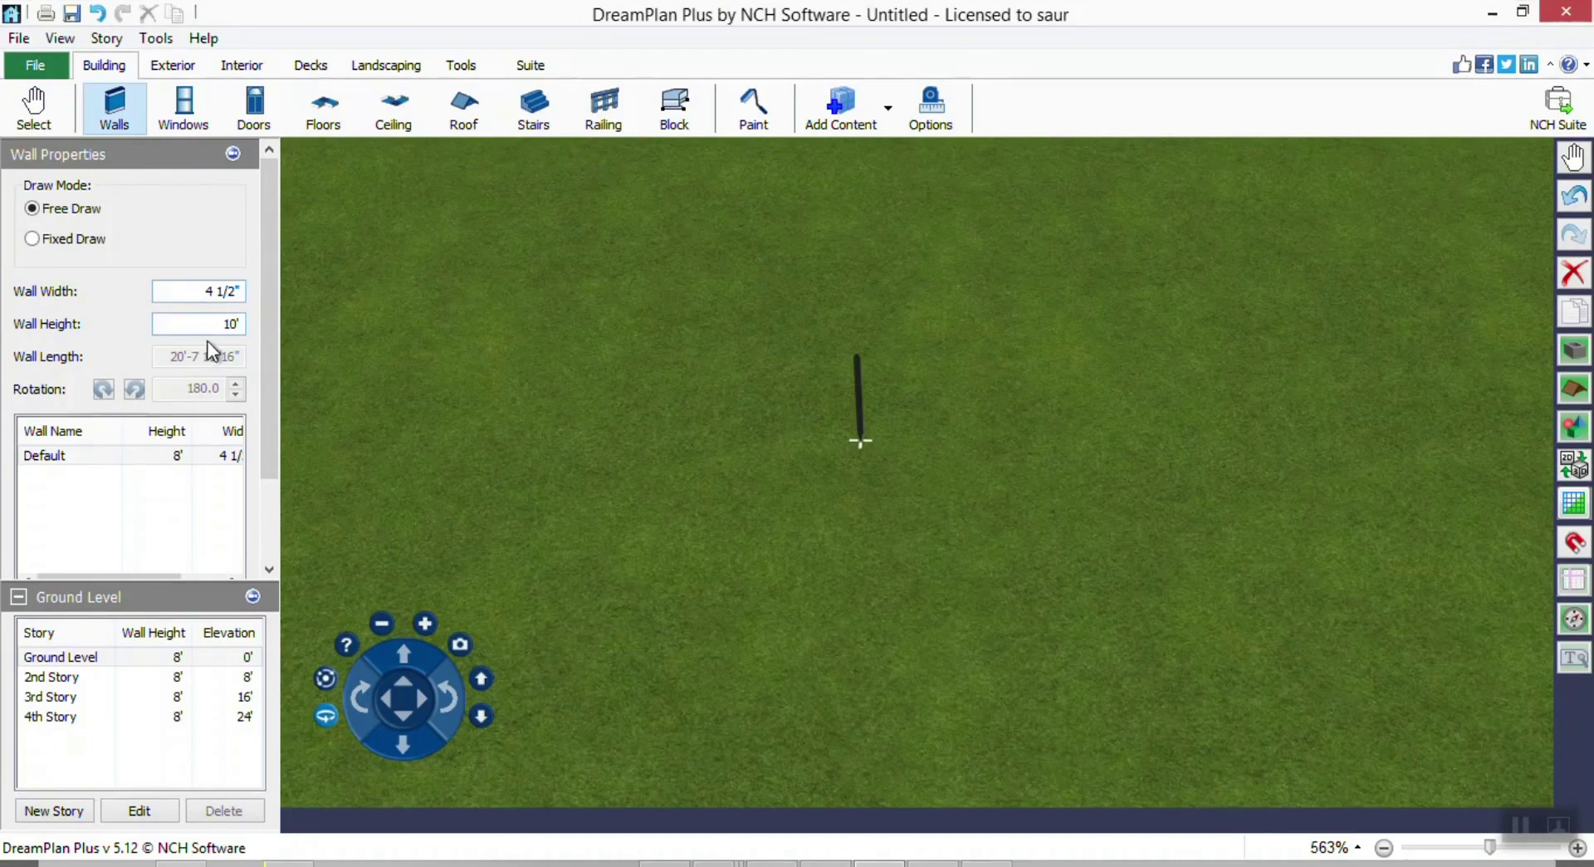
click(1033, 450)
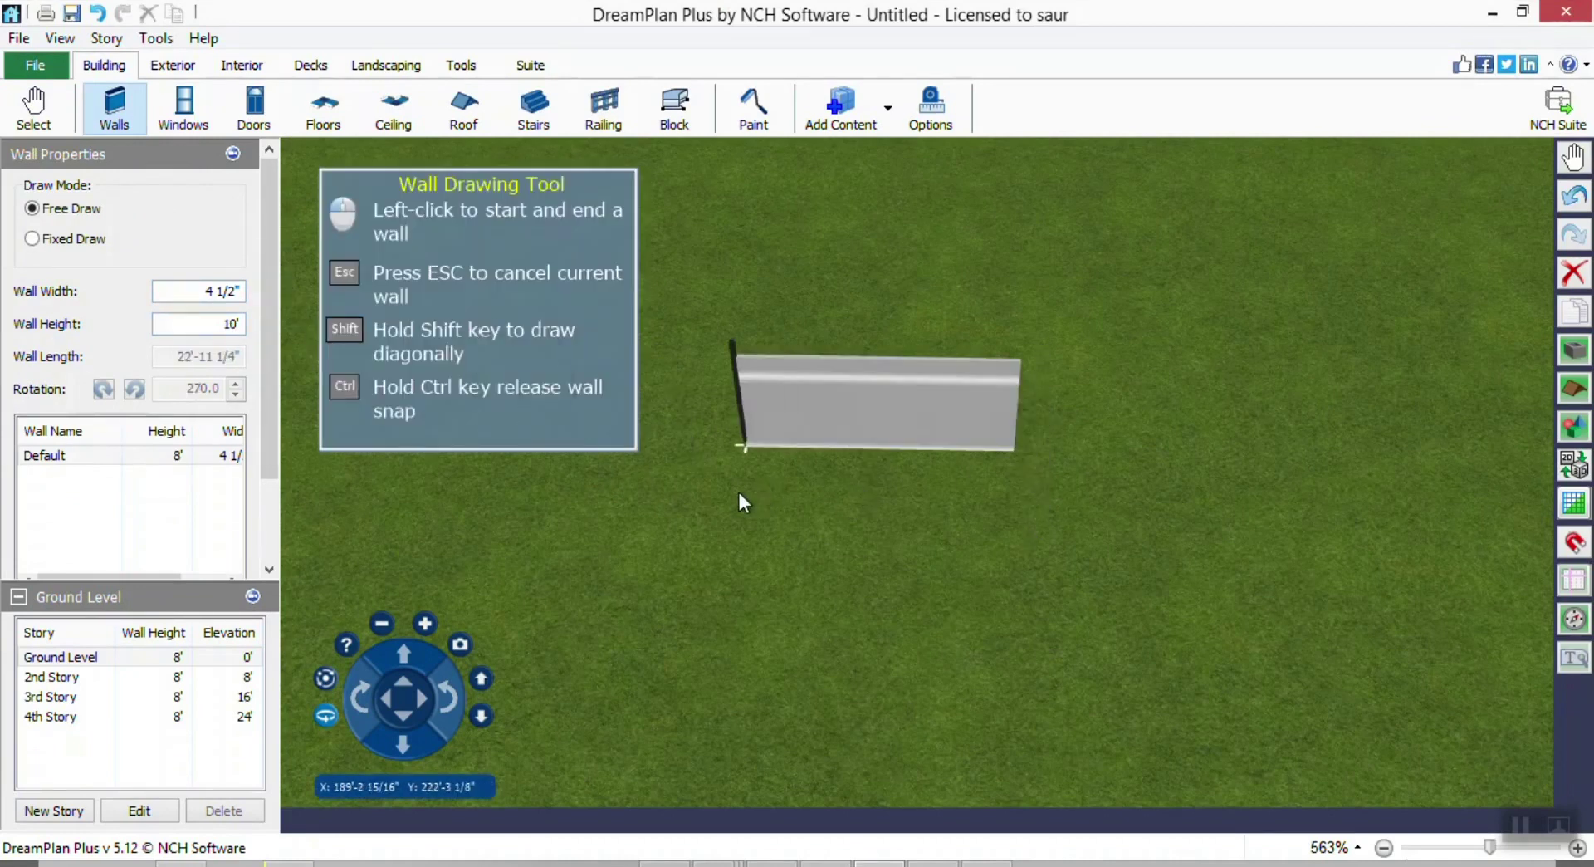
click(650, 464)
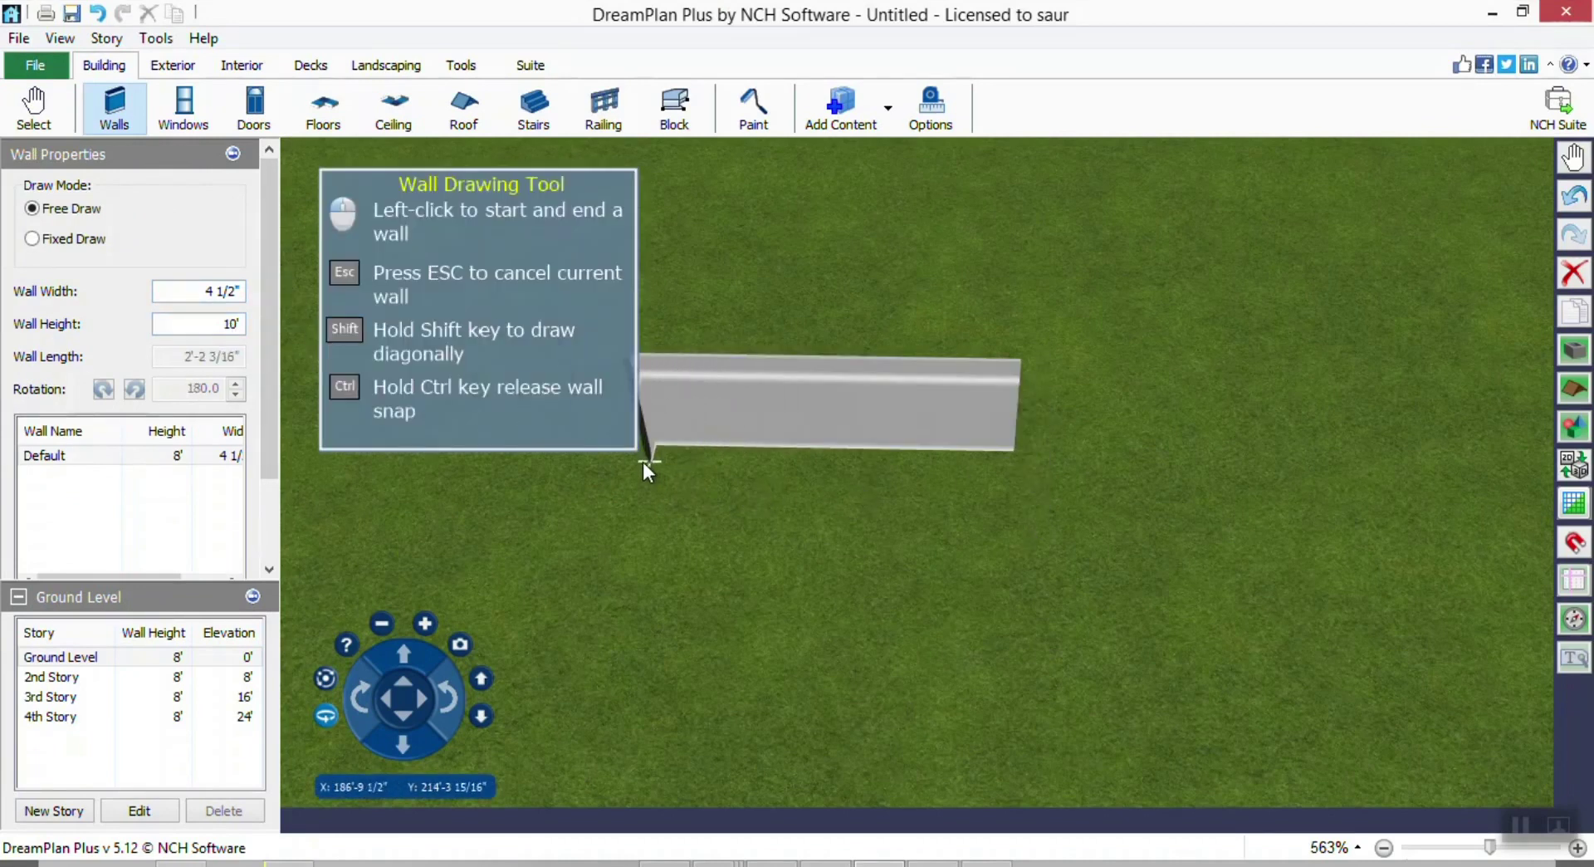
scroll(737, 448, up, 1)
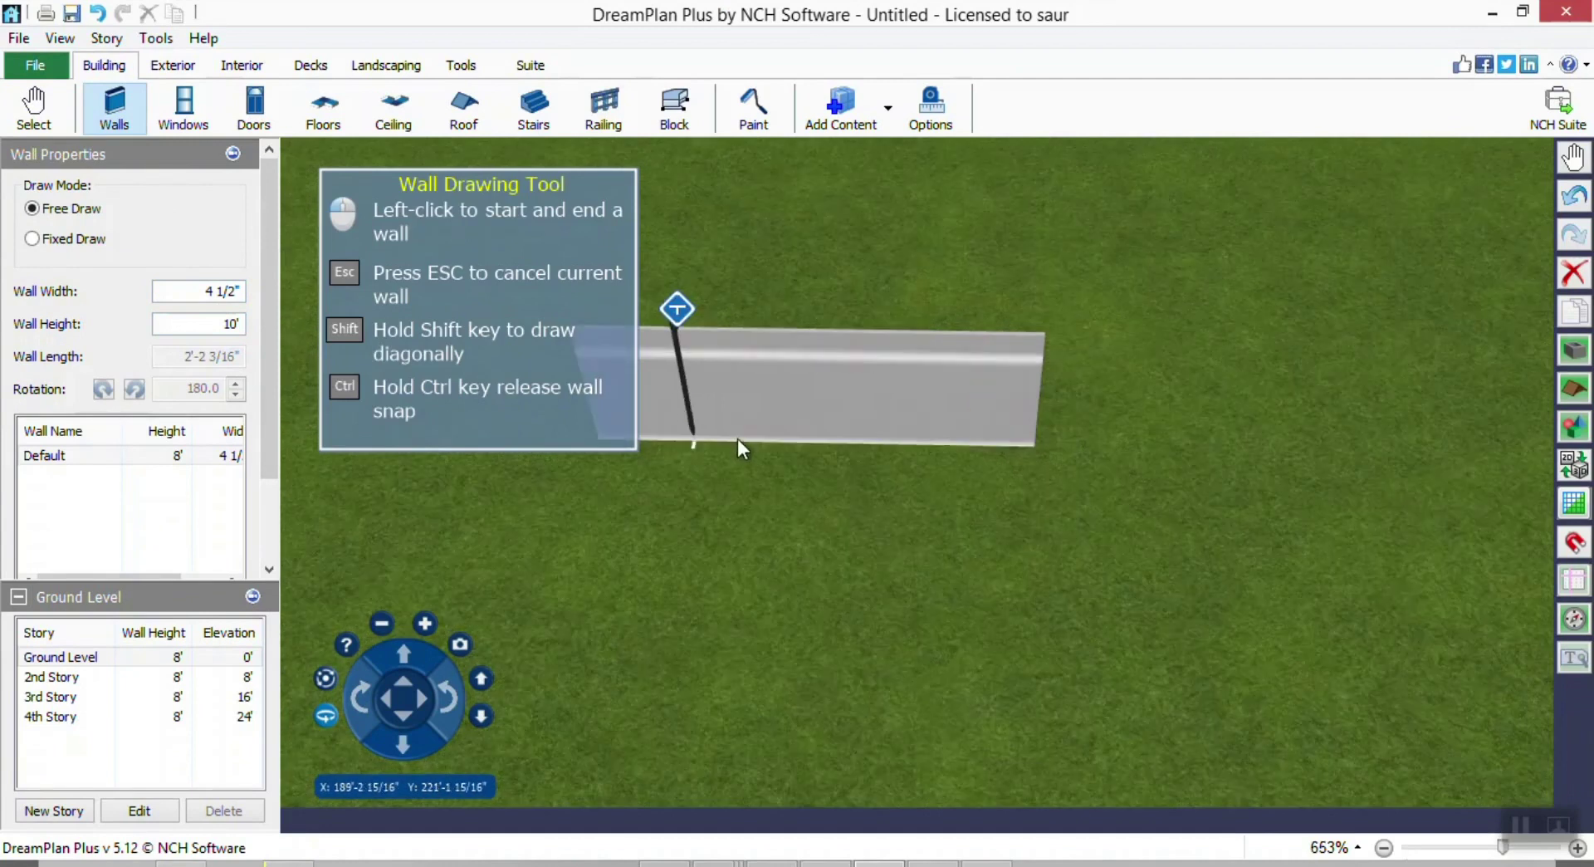
click(581, 646)
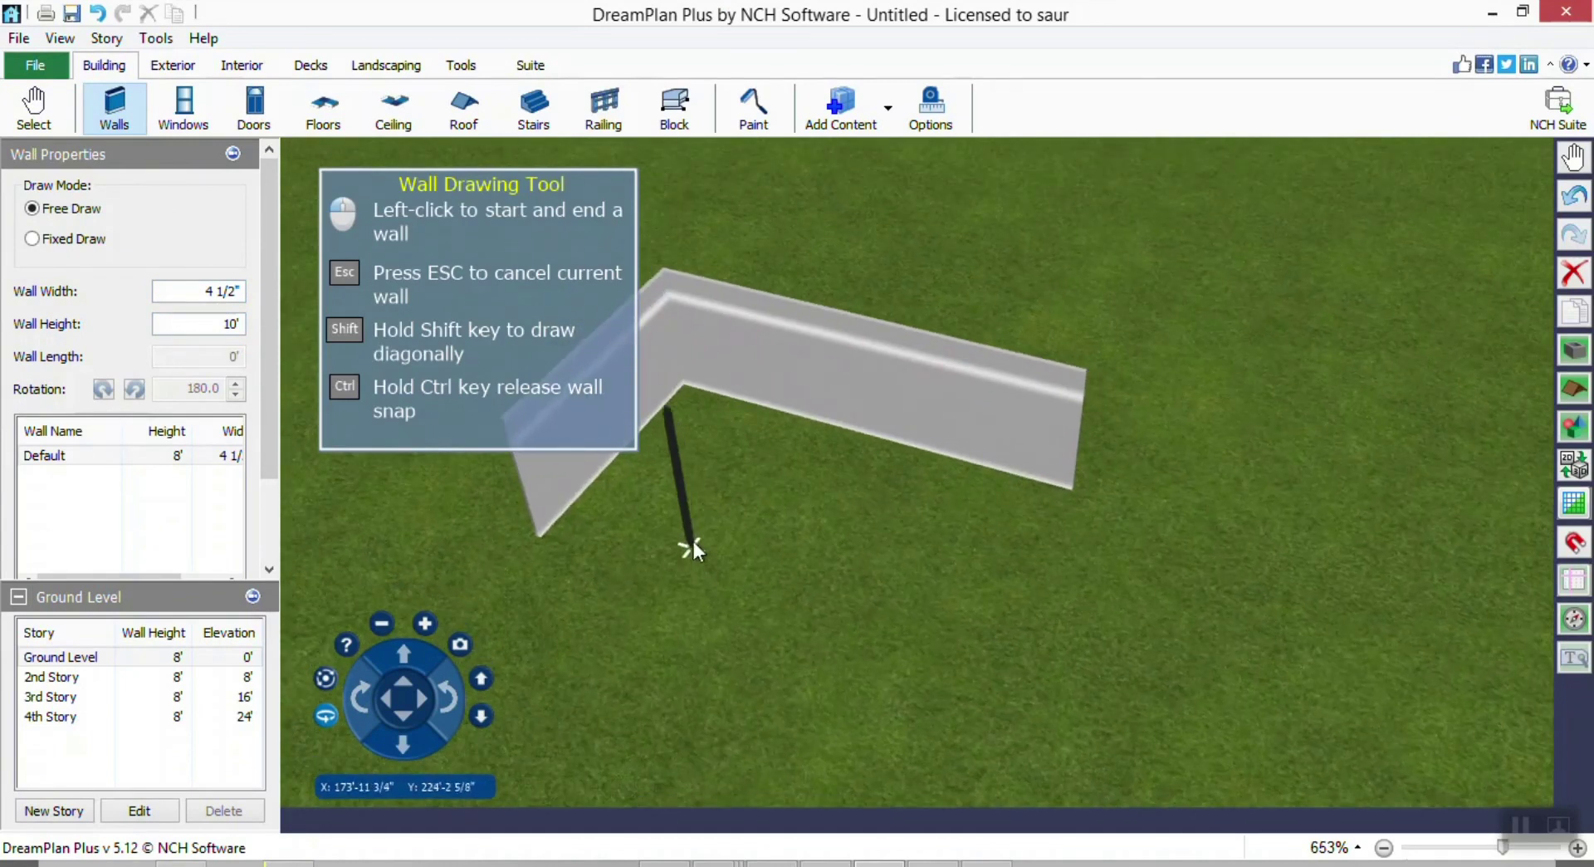
click(670, 390)
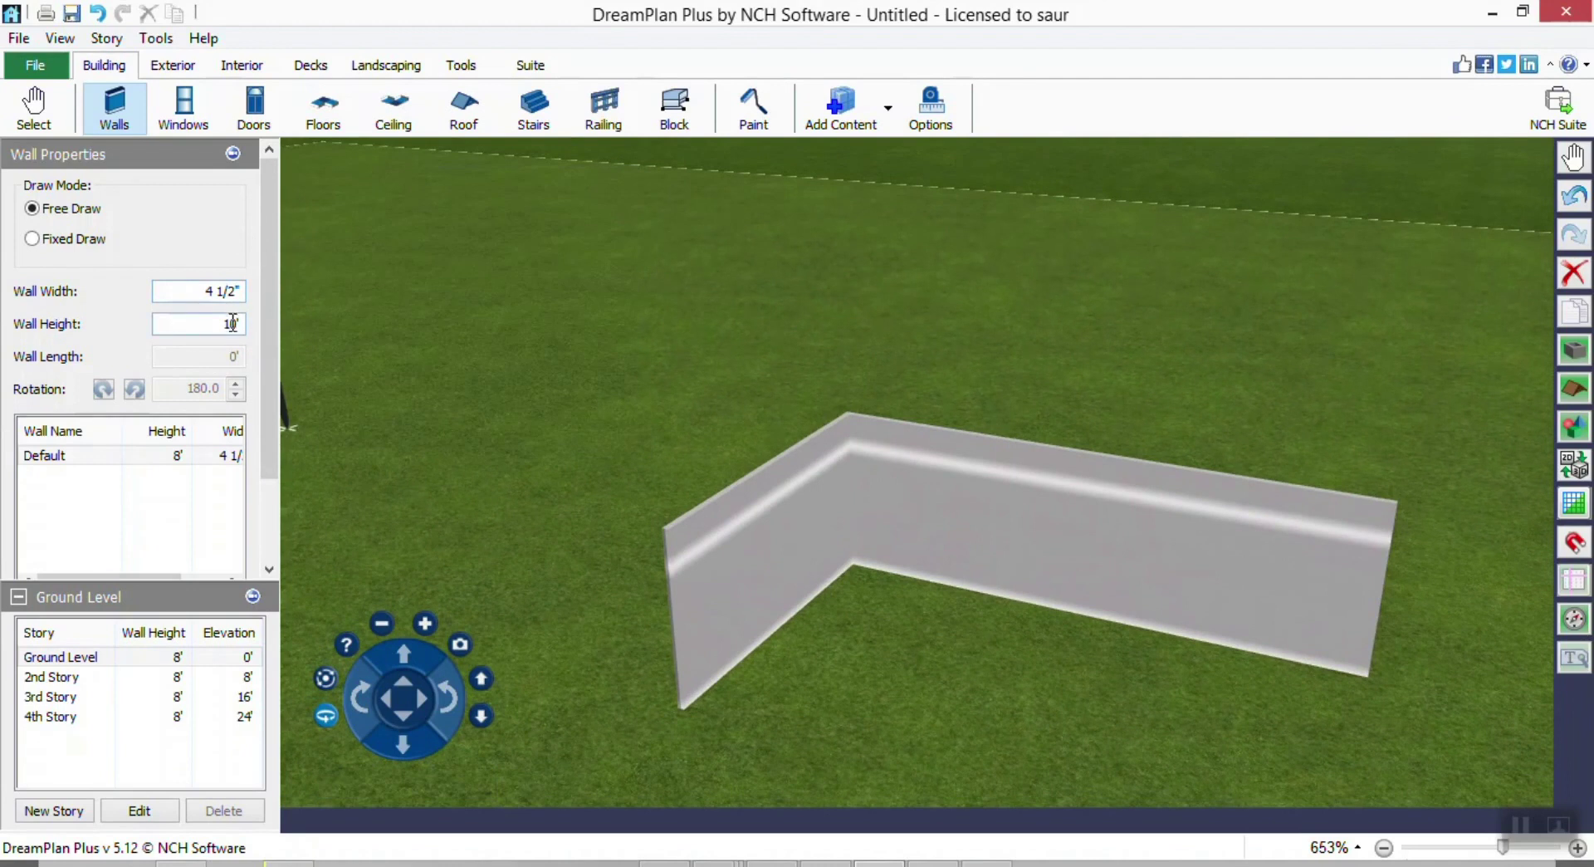
Configure a new staircase with a 5'-6" stairway height, 5" tread rise and 11" tread run.
click(545, 123)
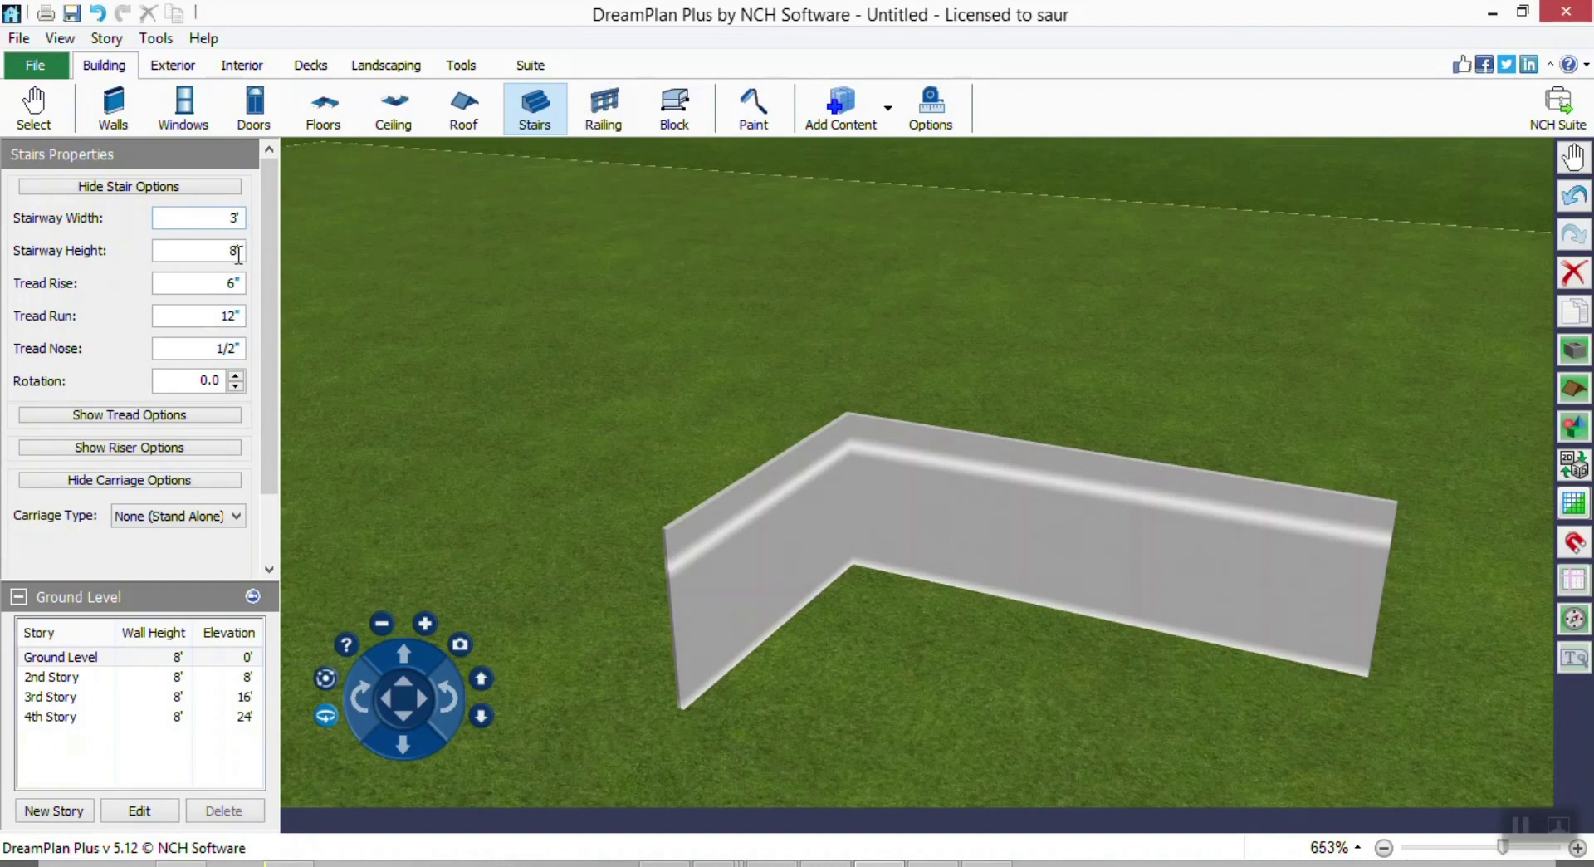
double_click(213, 249)
text(5)
text('6')
click(243, 284)
text(5)
text(11)
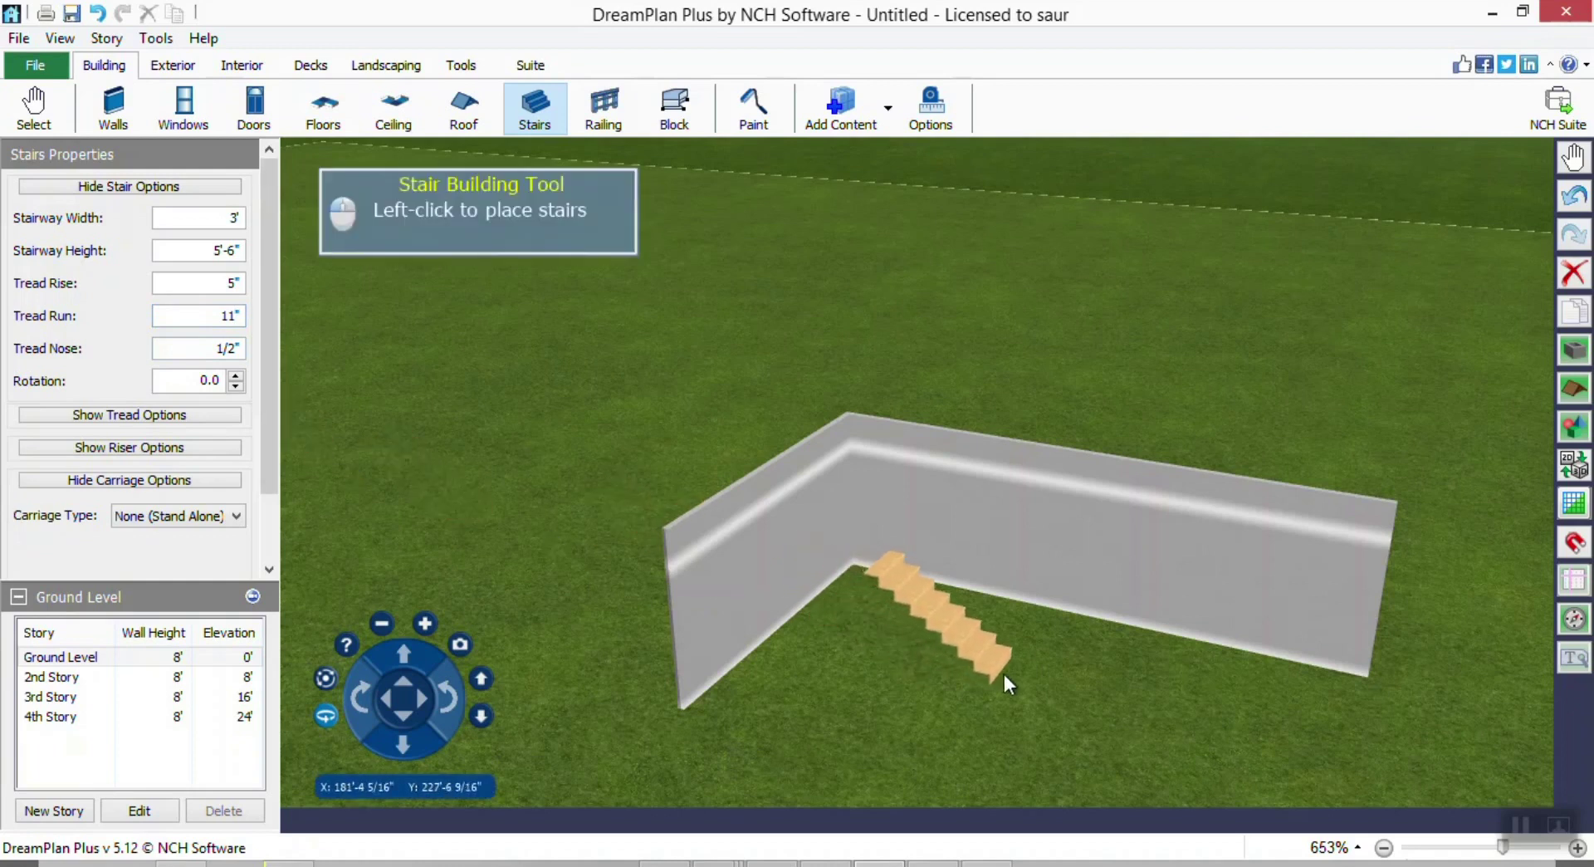
Place the staircase against the longer wall, near the corner, and check its position from several angles.
right_drag(1027, 679, 919, 714)
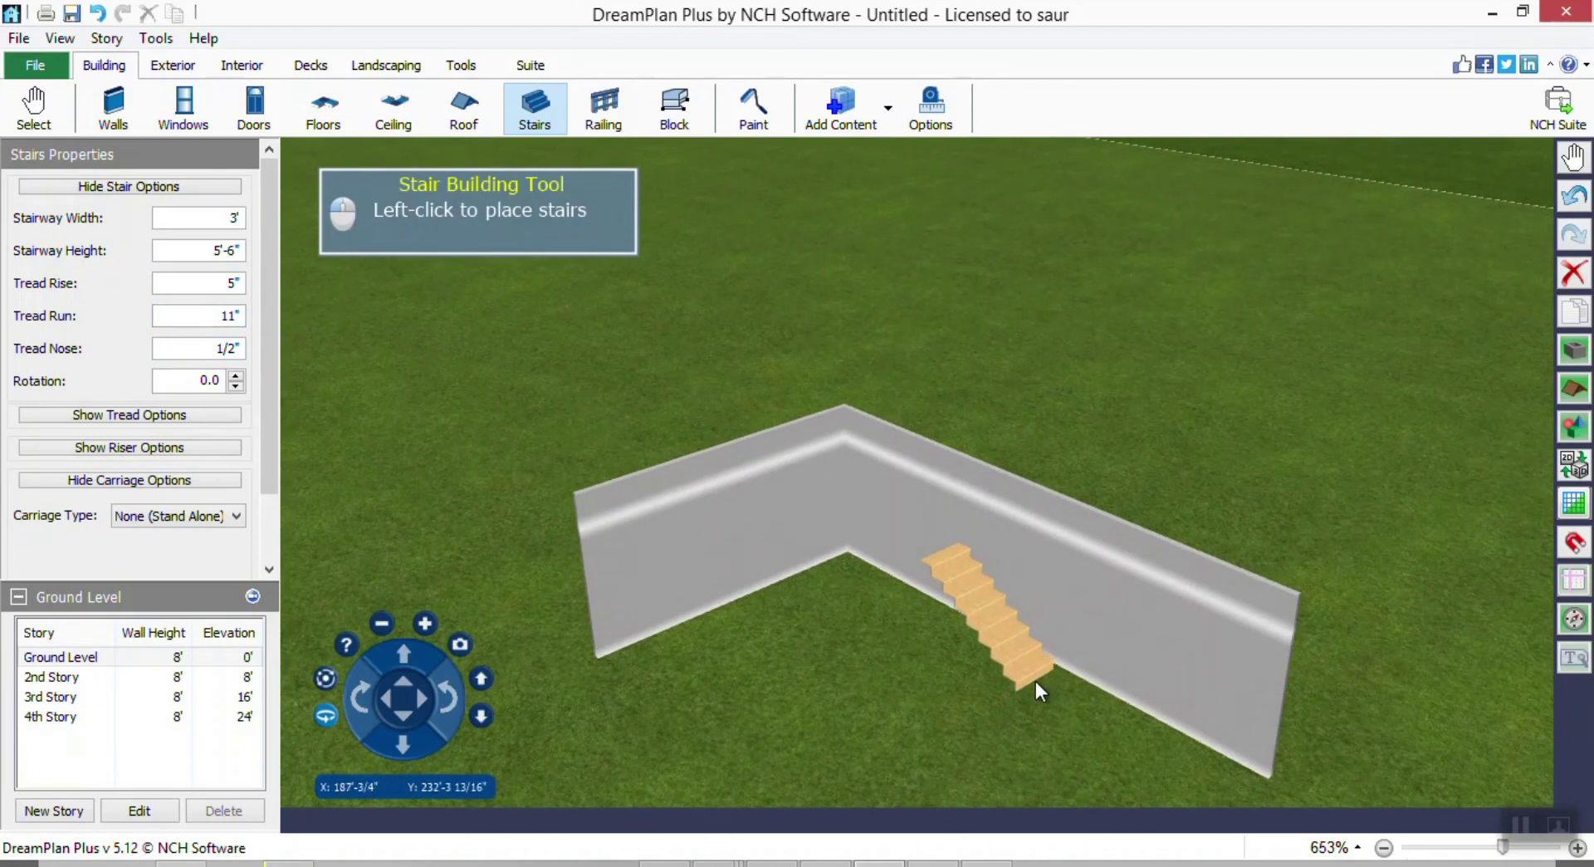
click(1034, 681)
right_drag(879, 737, 696, 575)
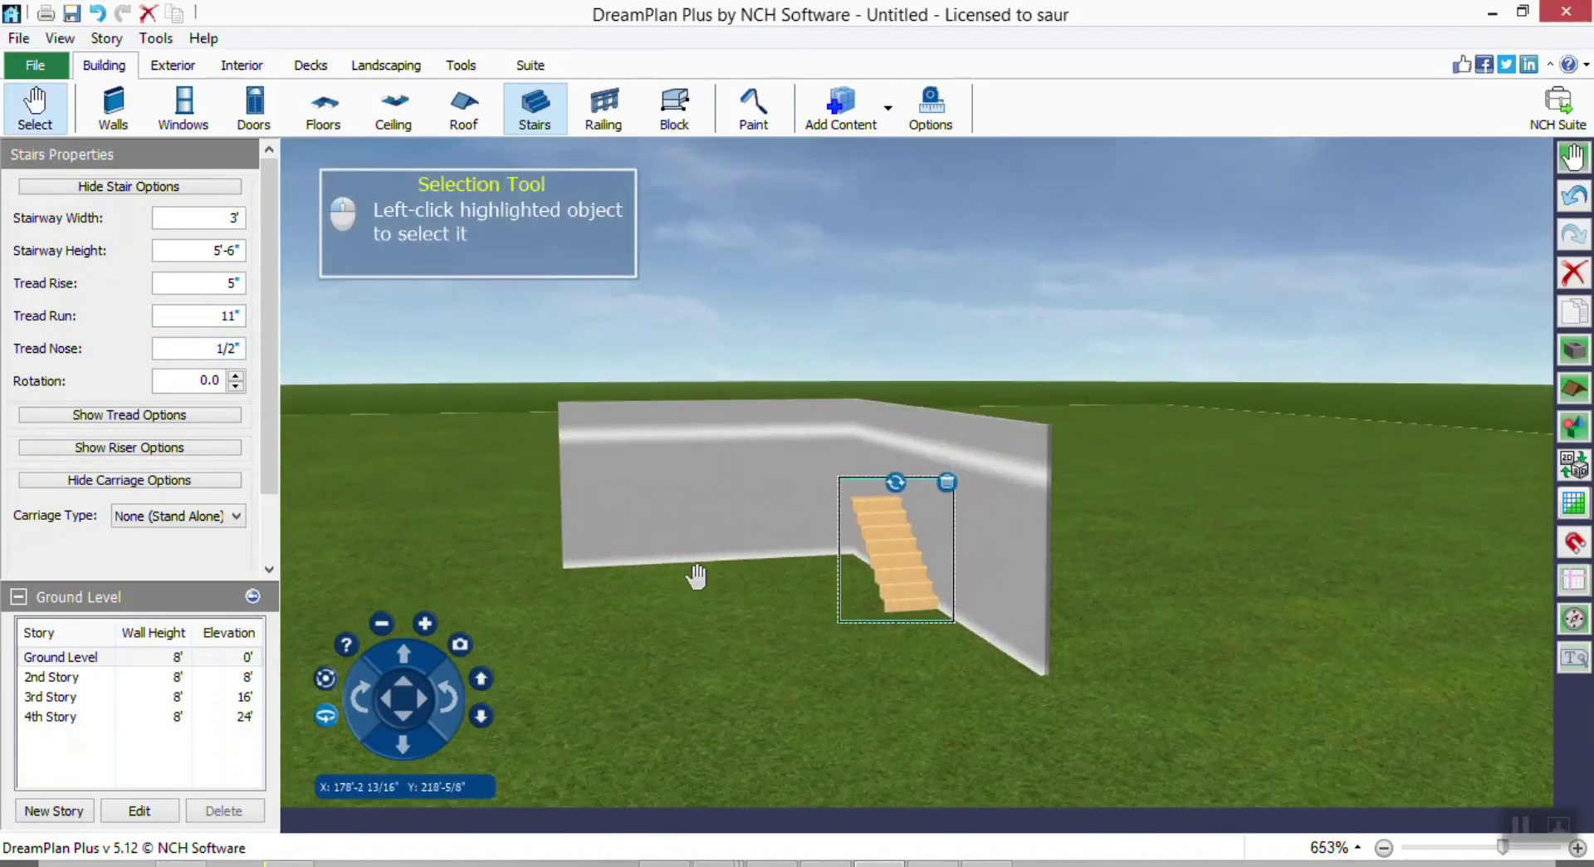
scroll(913, 448, up, 1)
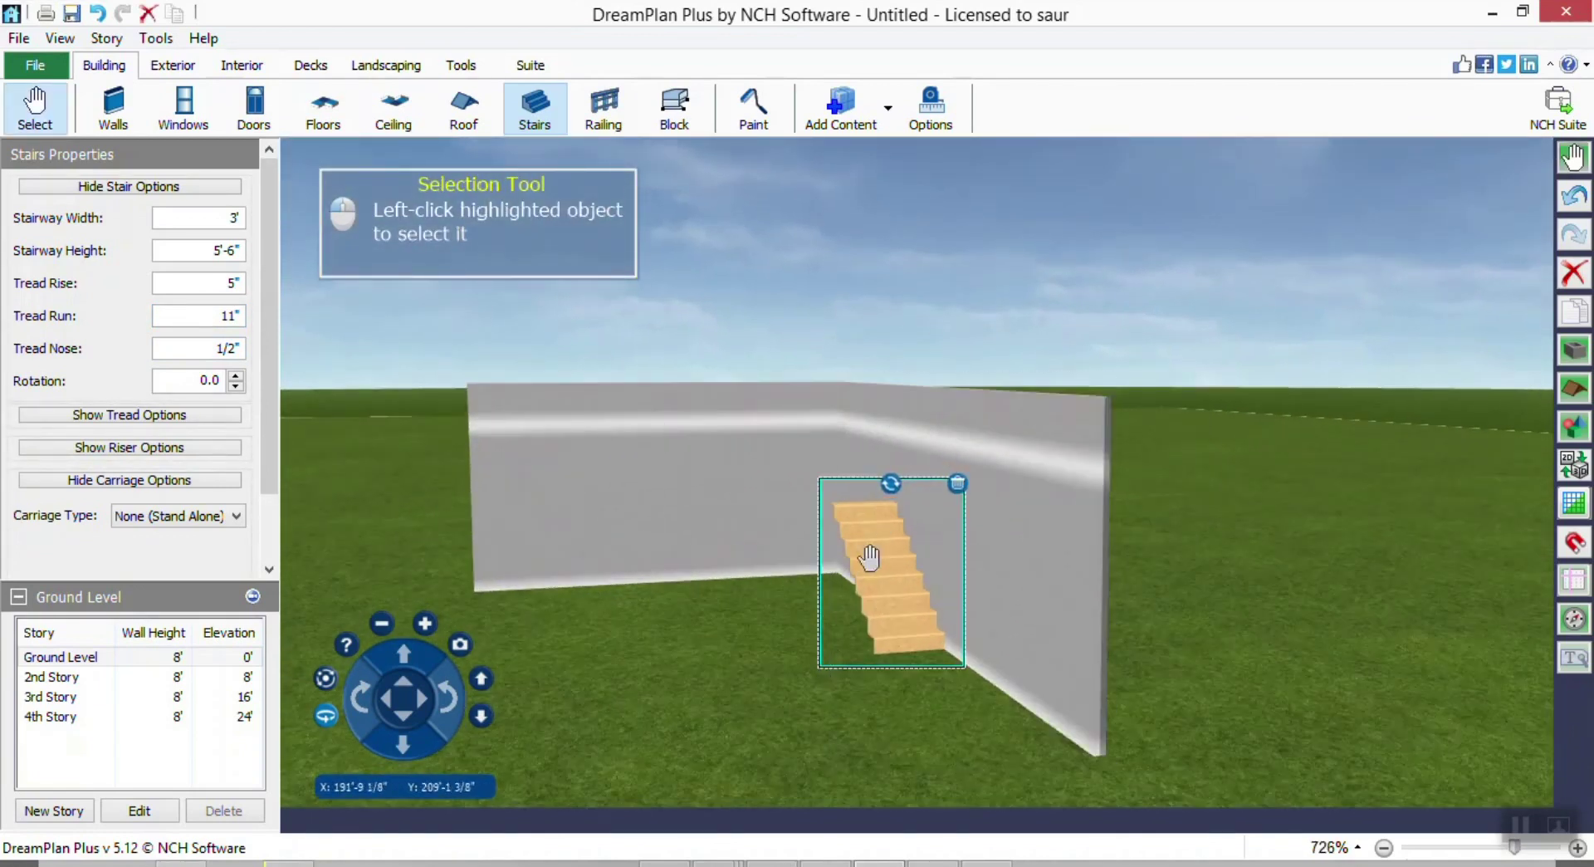
scroll(869, 558, up, 1)
right_drag(869, 556, 1035, 540)
scroll(1043, 505, down, 1)
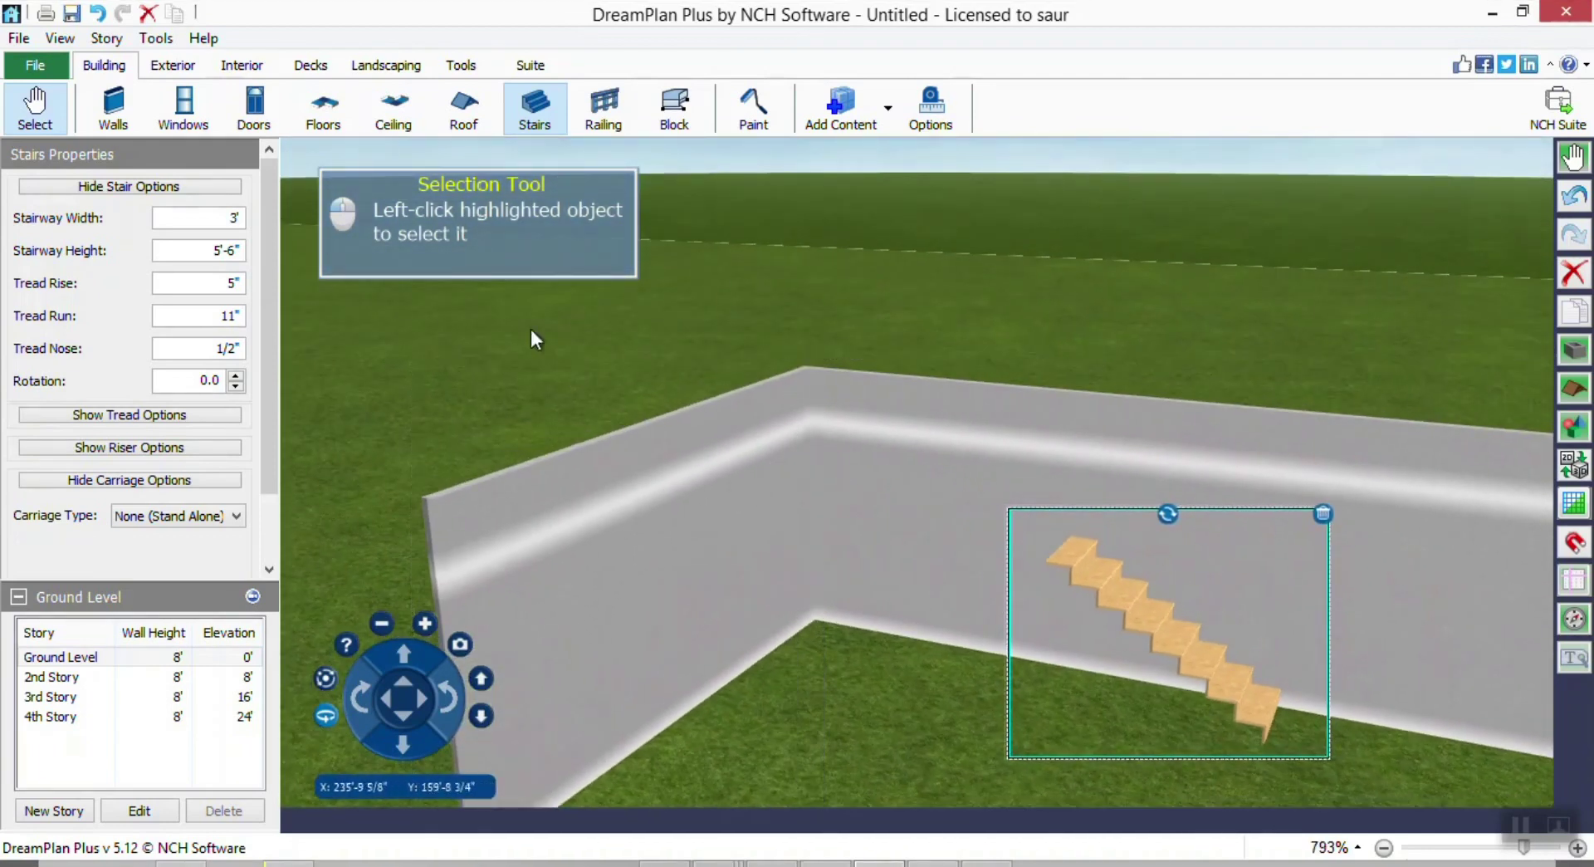
Start a new block with an elevation of 5' and a height of 6".
click(676, 124)
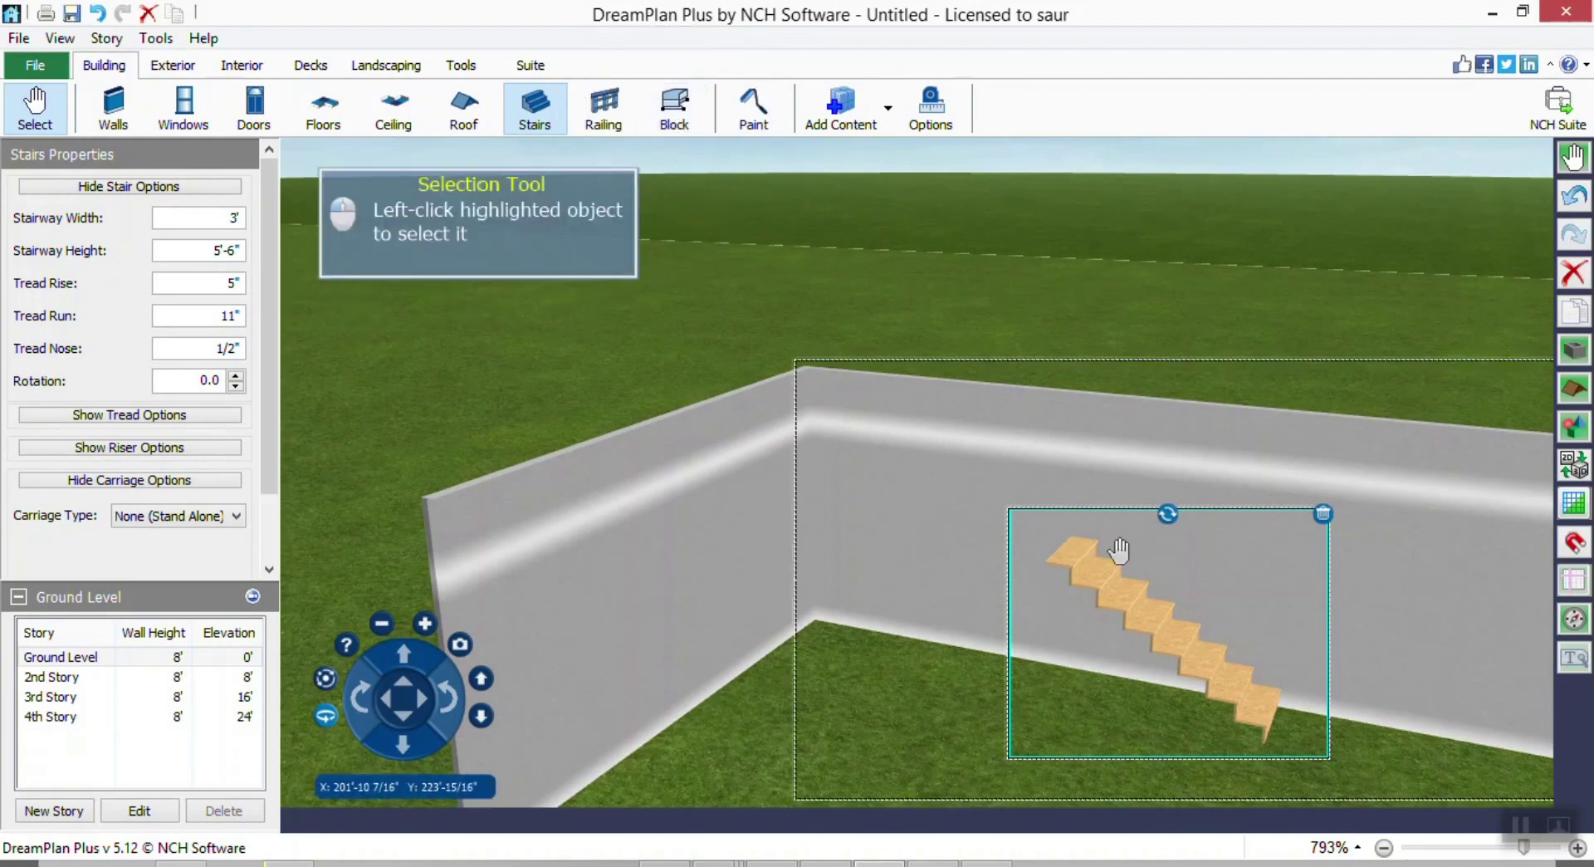
click(679, 116)
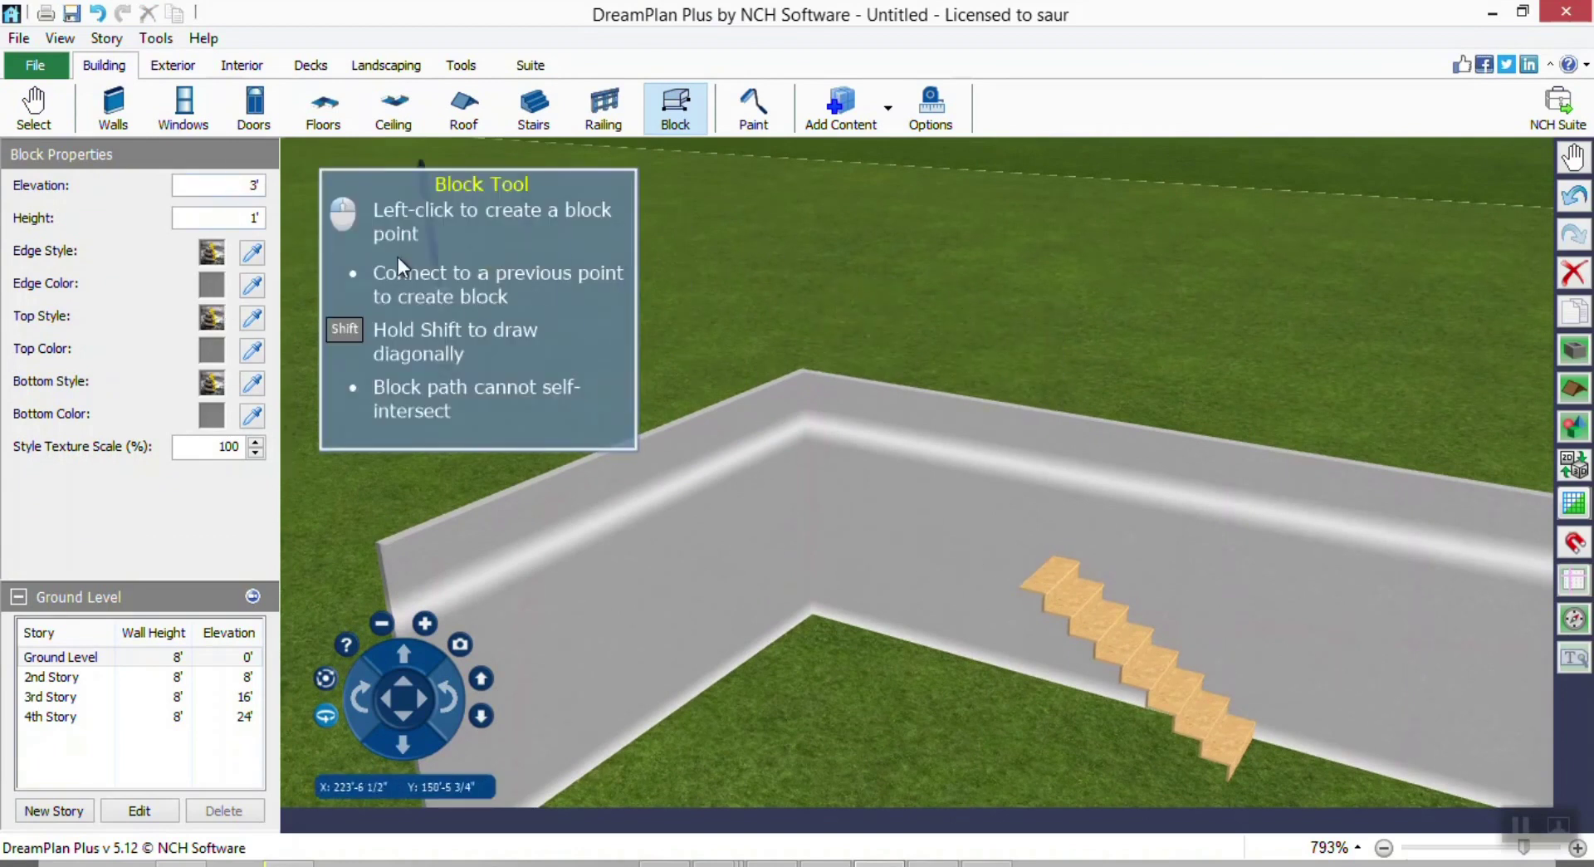
click(232, 185)
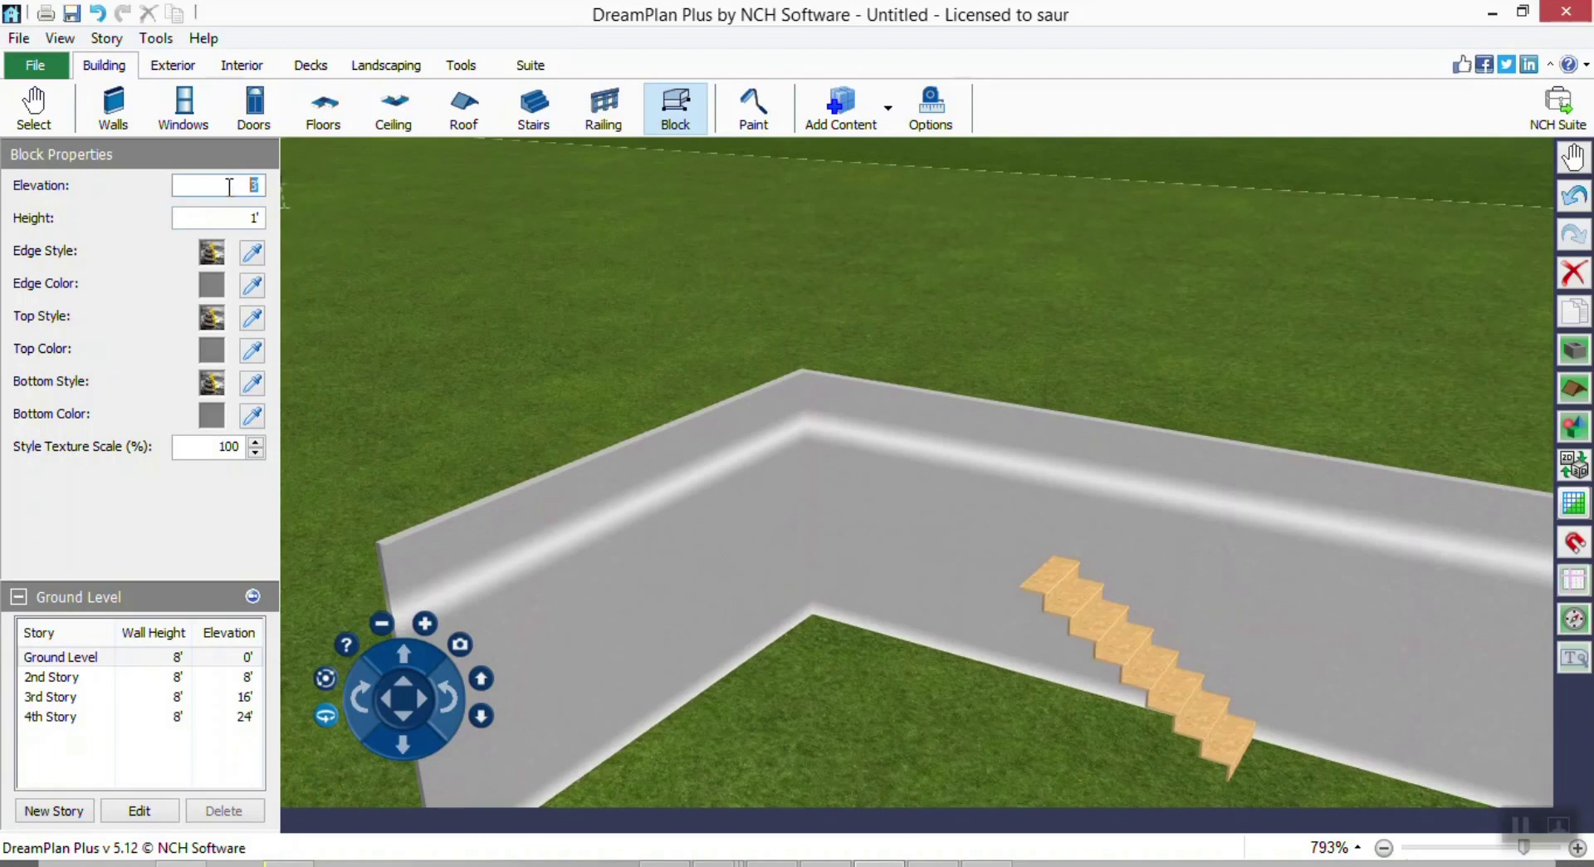
text(5)
key(Tab)
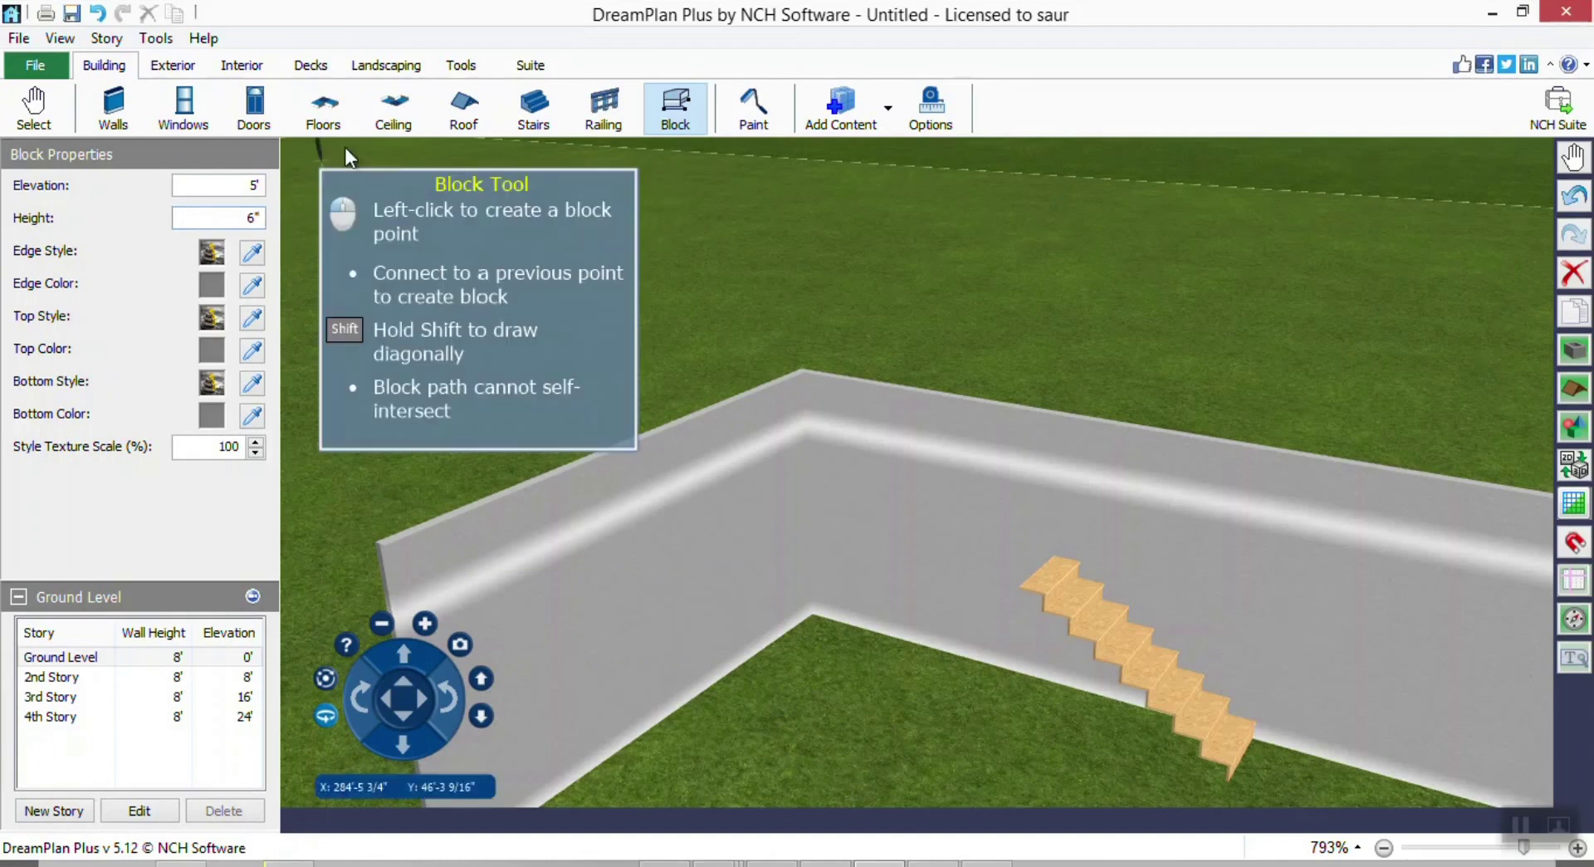
Draw a four-cornered landing block from the top tread of the stairs along the wall towards the corner.
scroll(958, 614, up, 3)
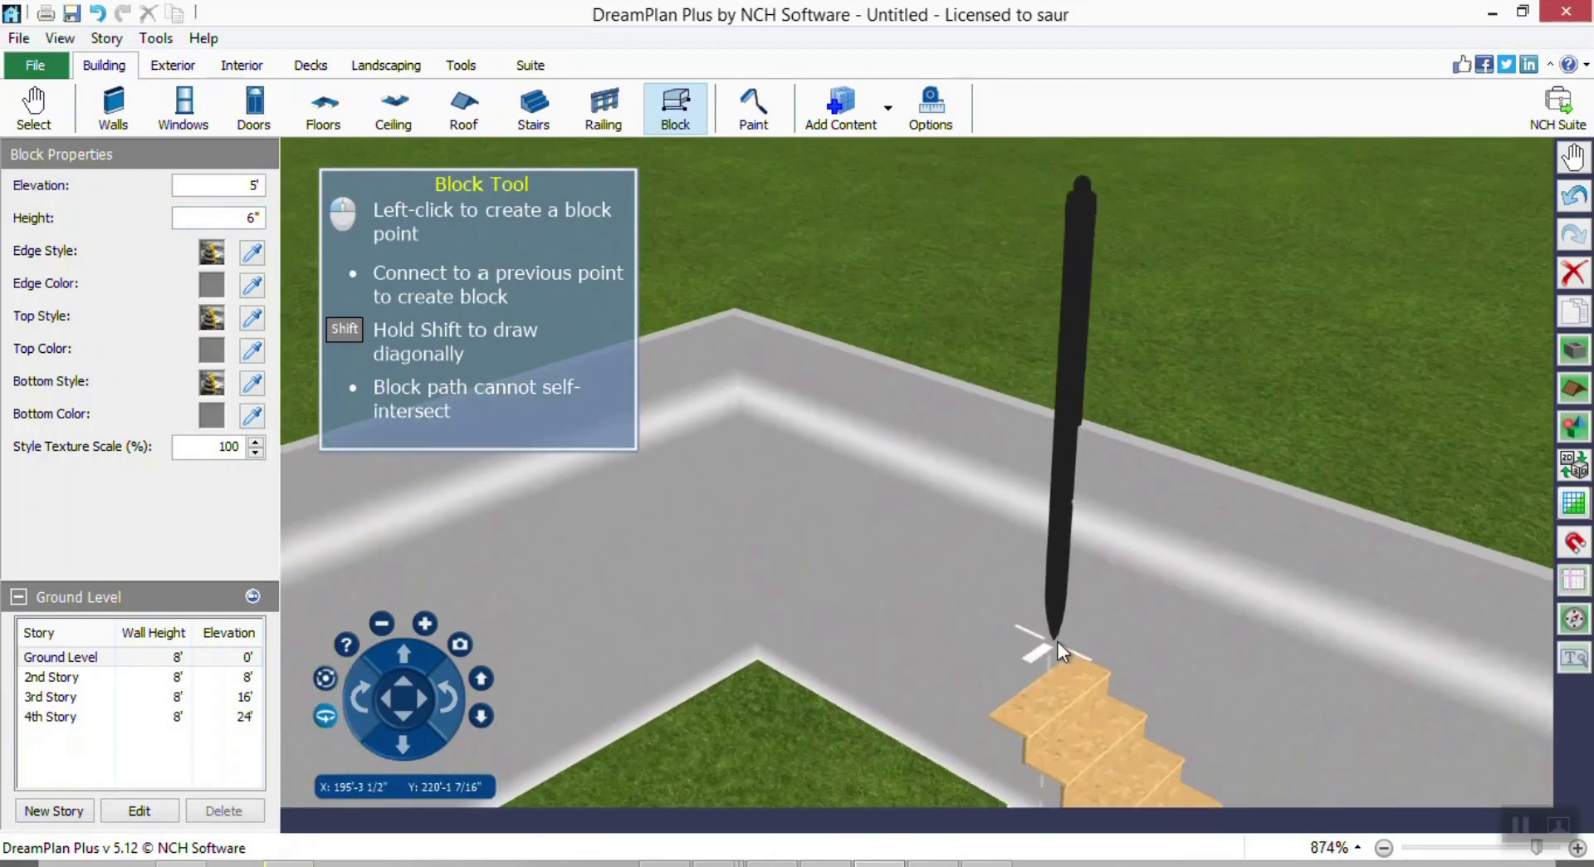
click(1072, 651)
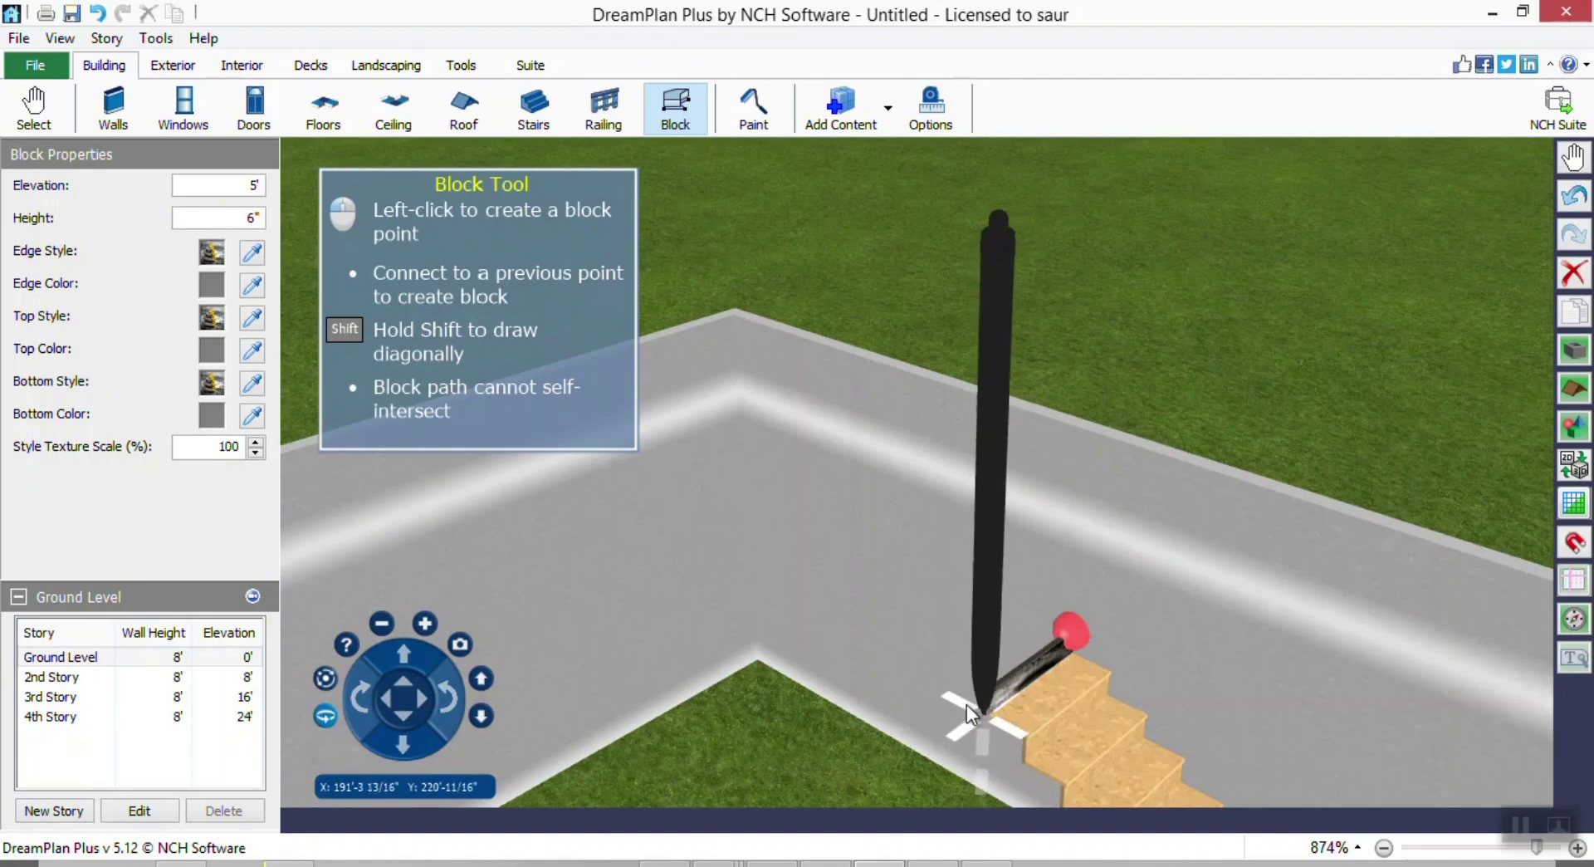
click(967, 704)
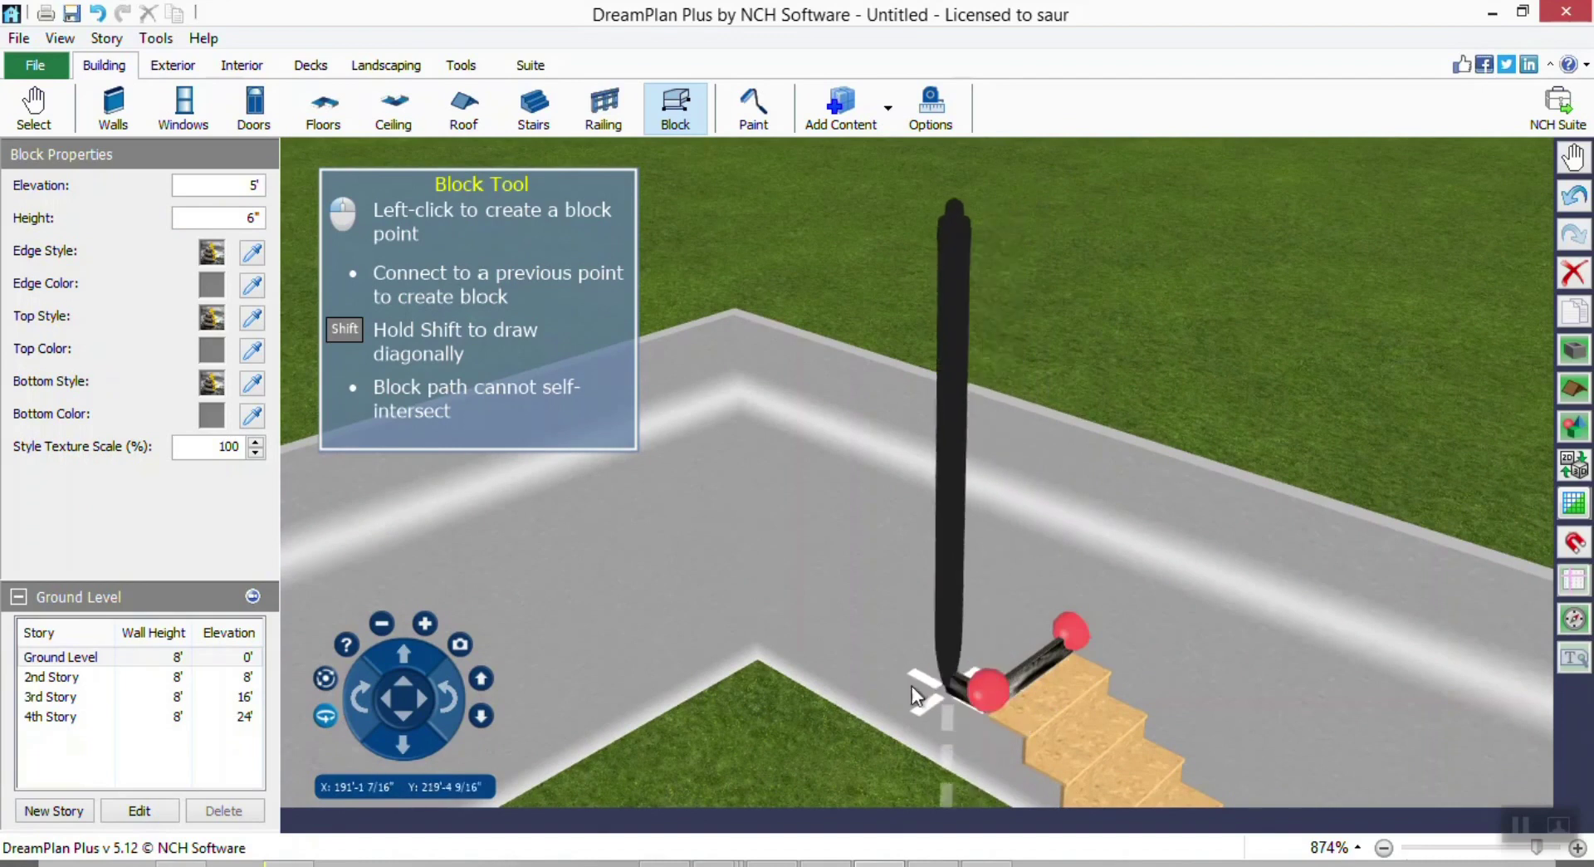
click(790, 617)
click(904, 556)
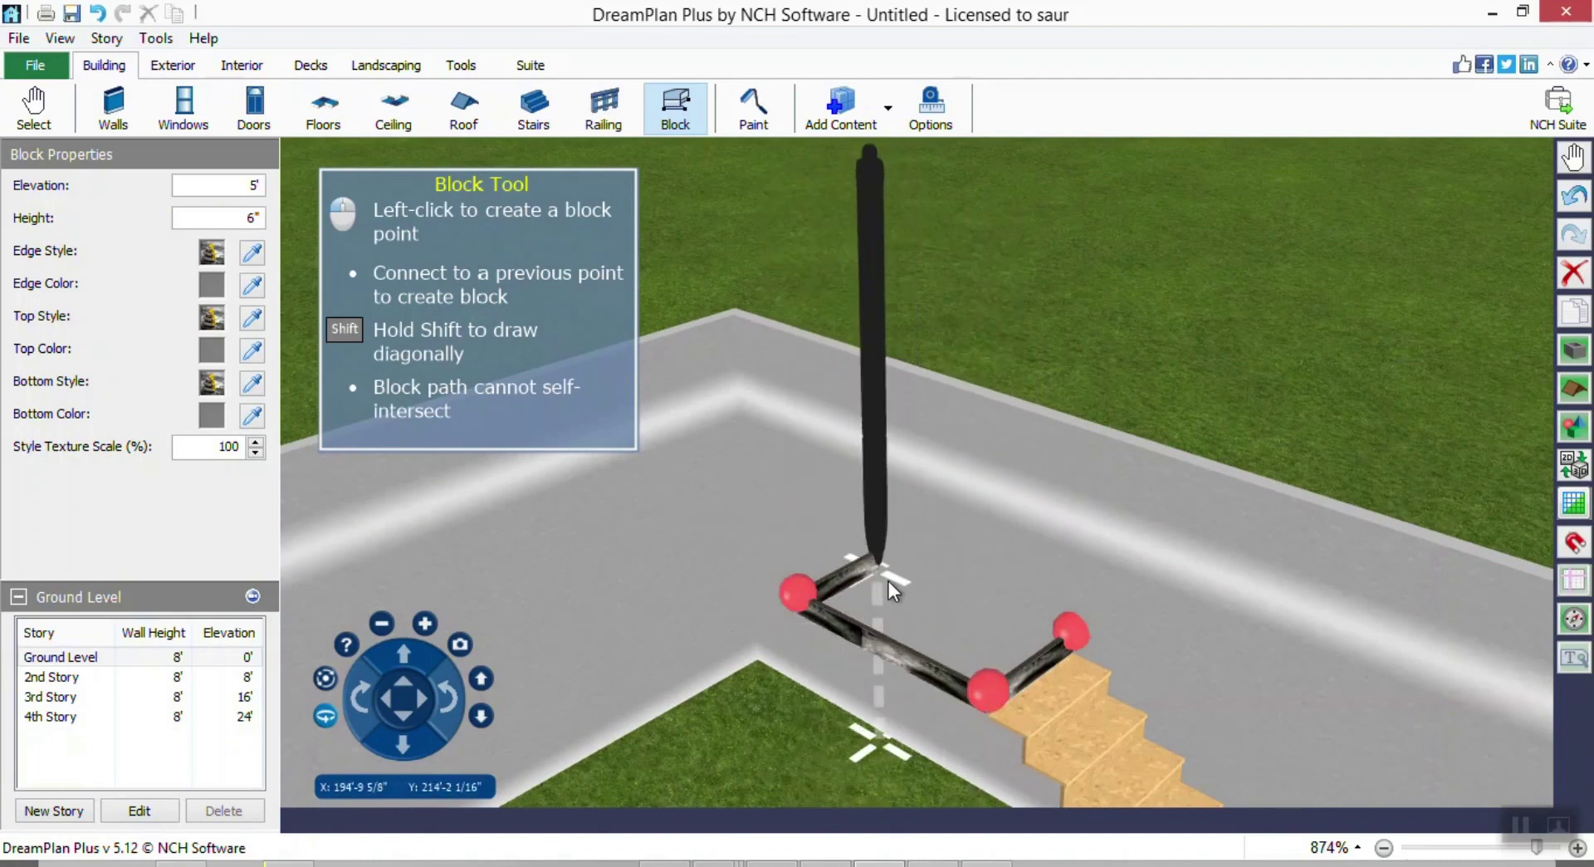
click(1059, 630)
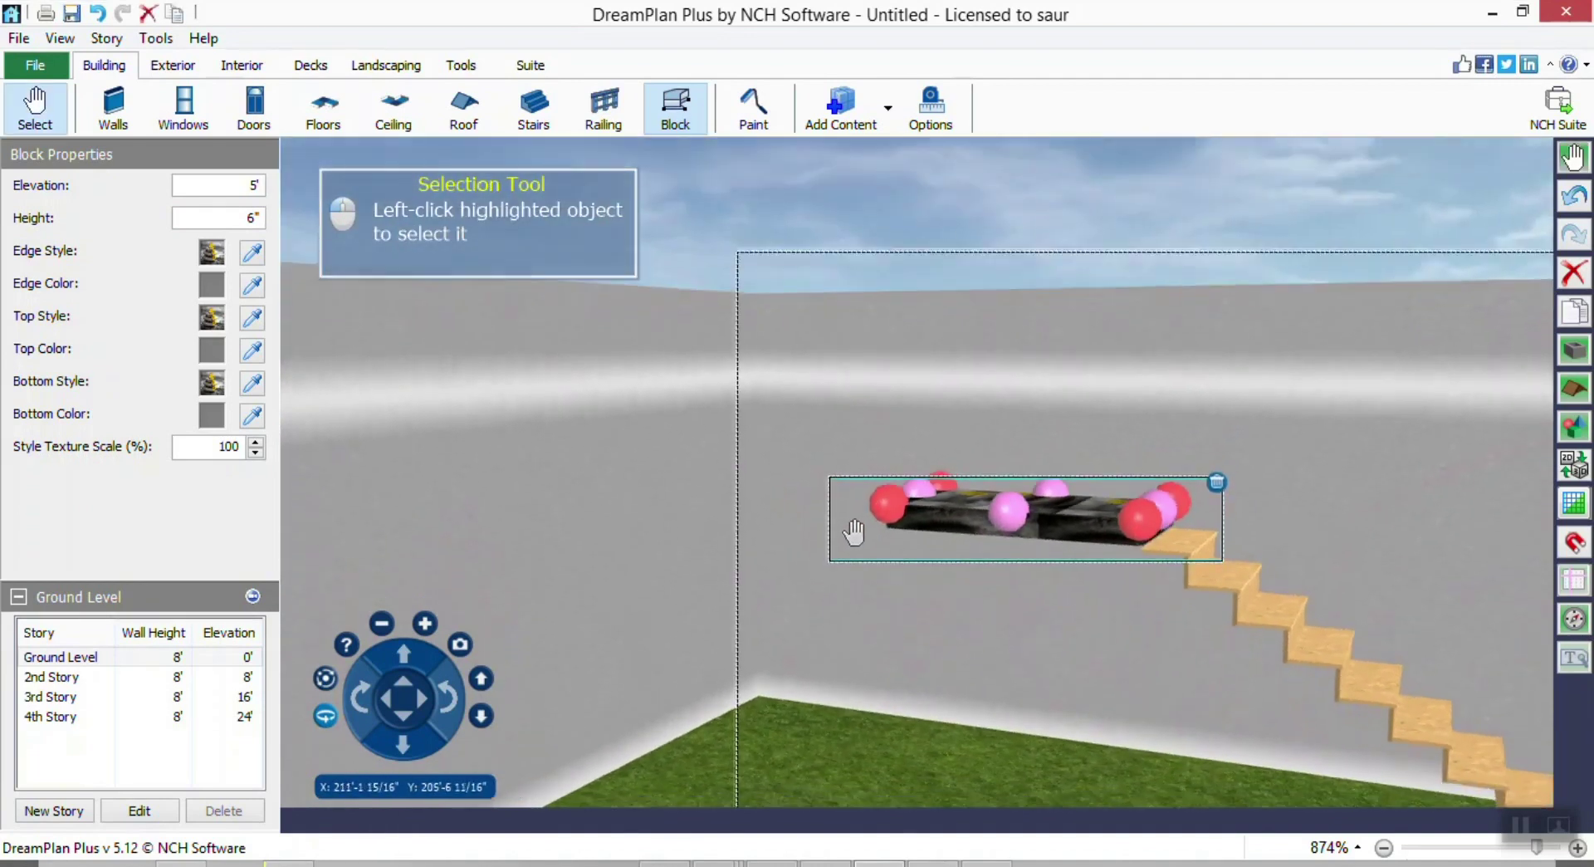
Set the landing block's height to 8".
right_drag(854, 532, 865, 526)
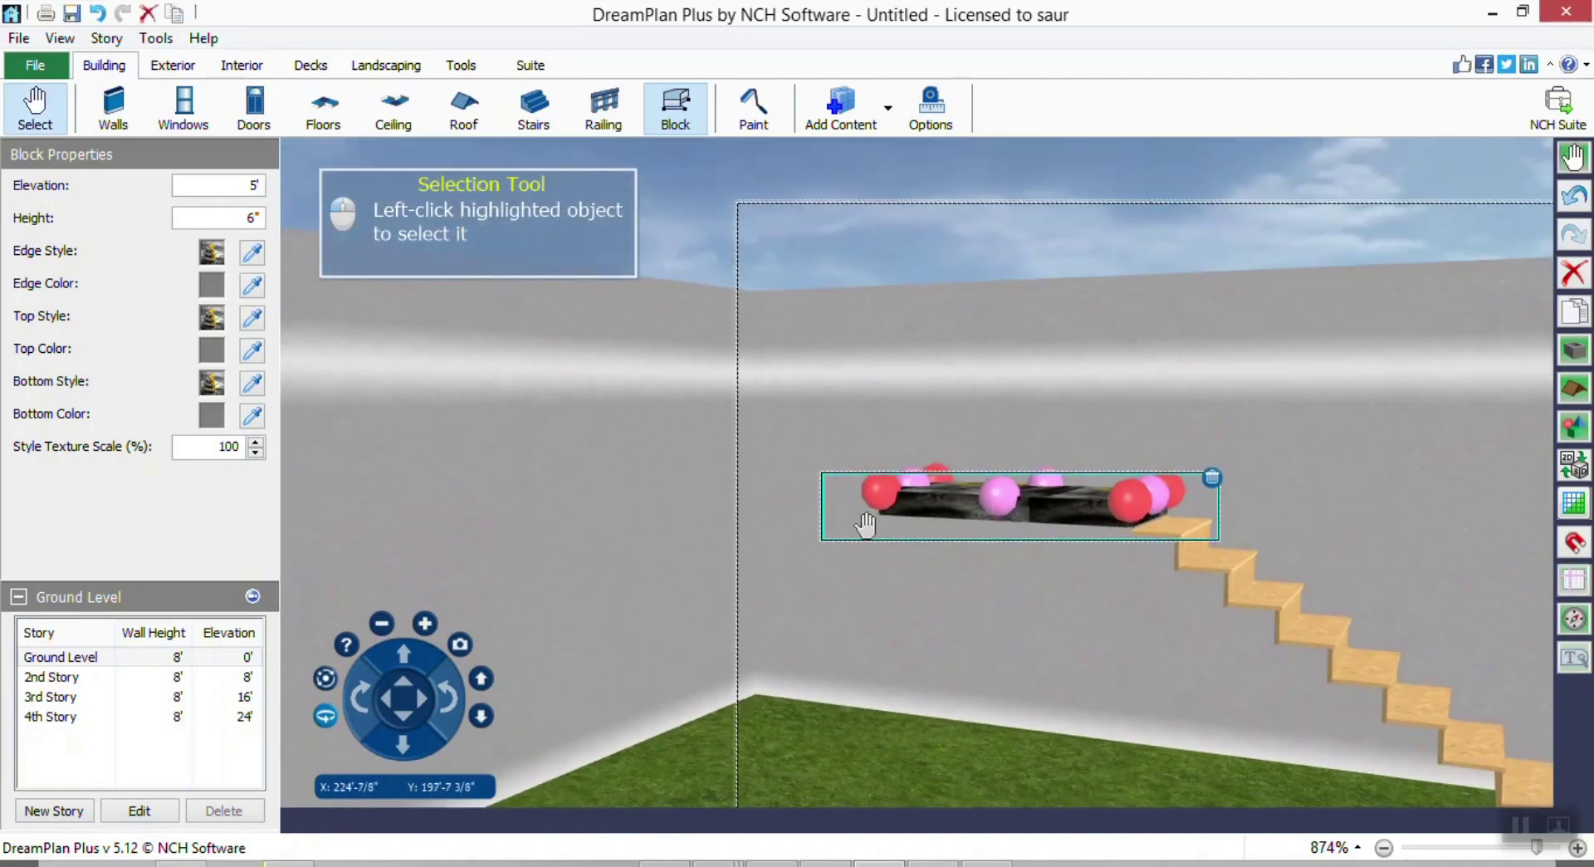
scroll(1151, 533, up, 1)
right_drag(1154, 531, 1122, 518)
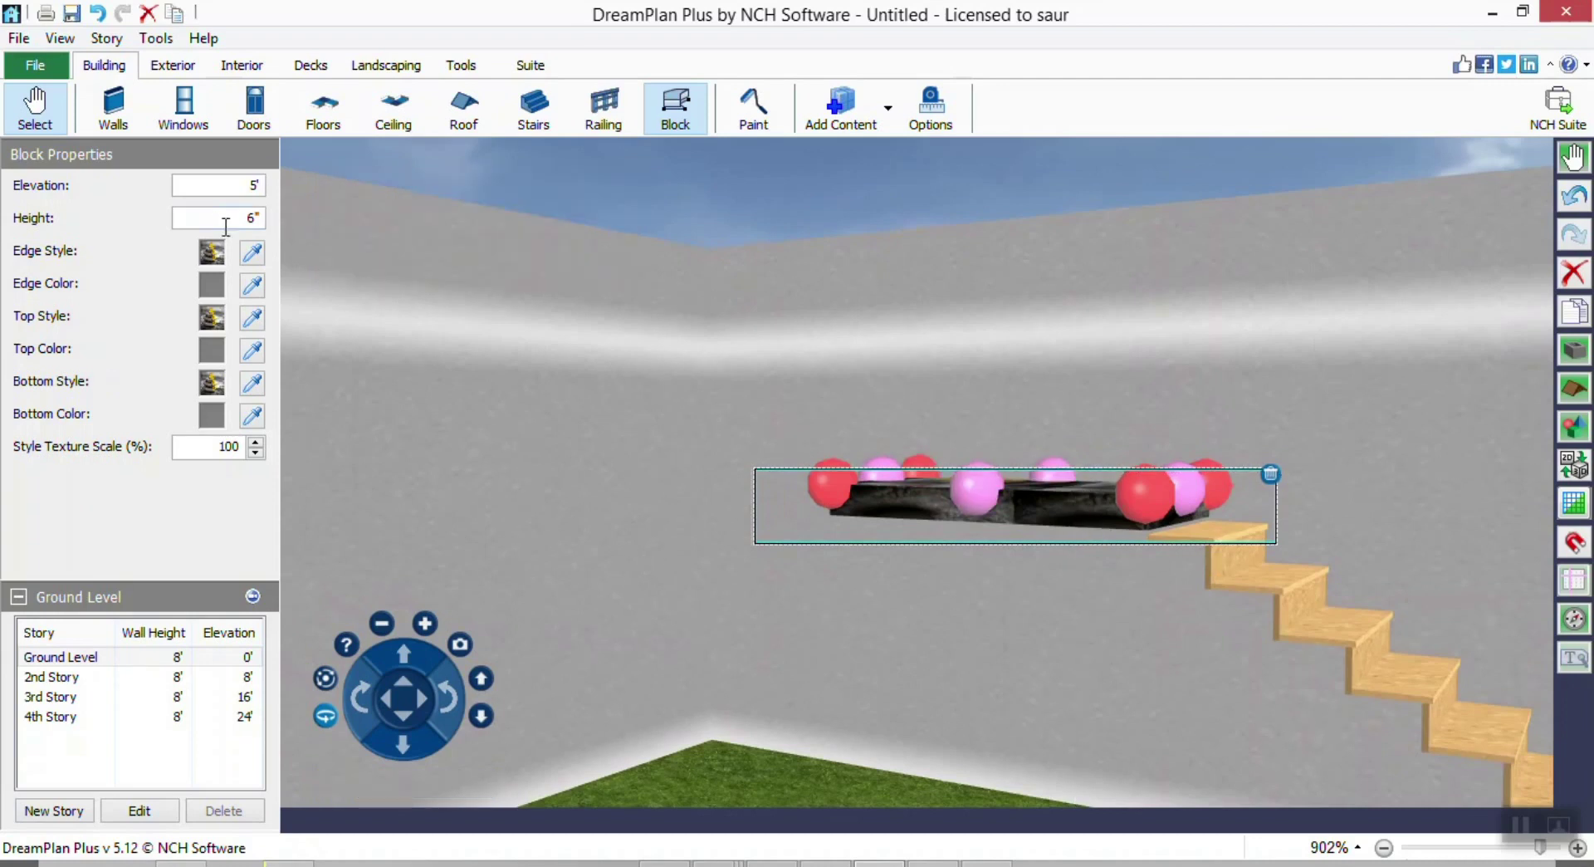
drag(226, 226, 277, 207)
text(8")
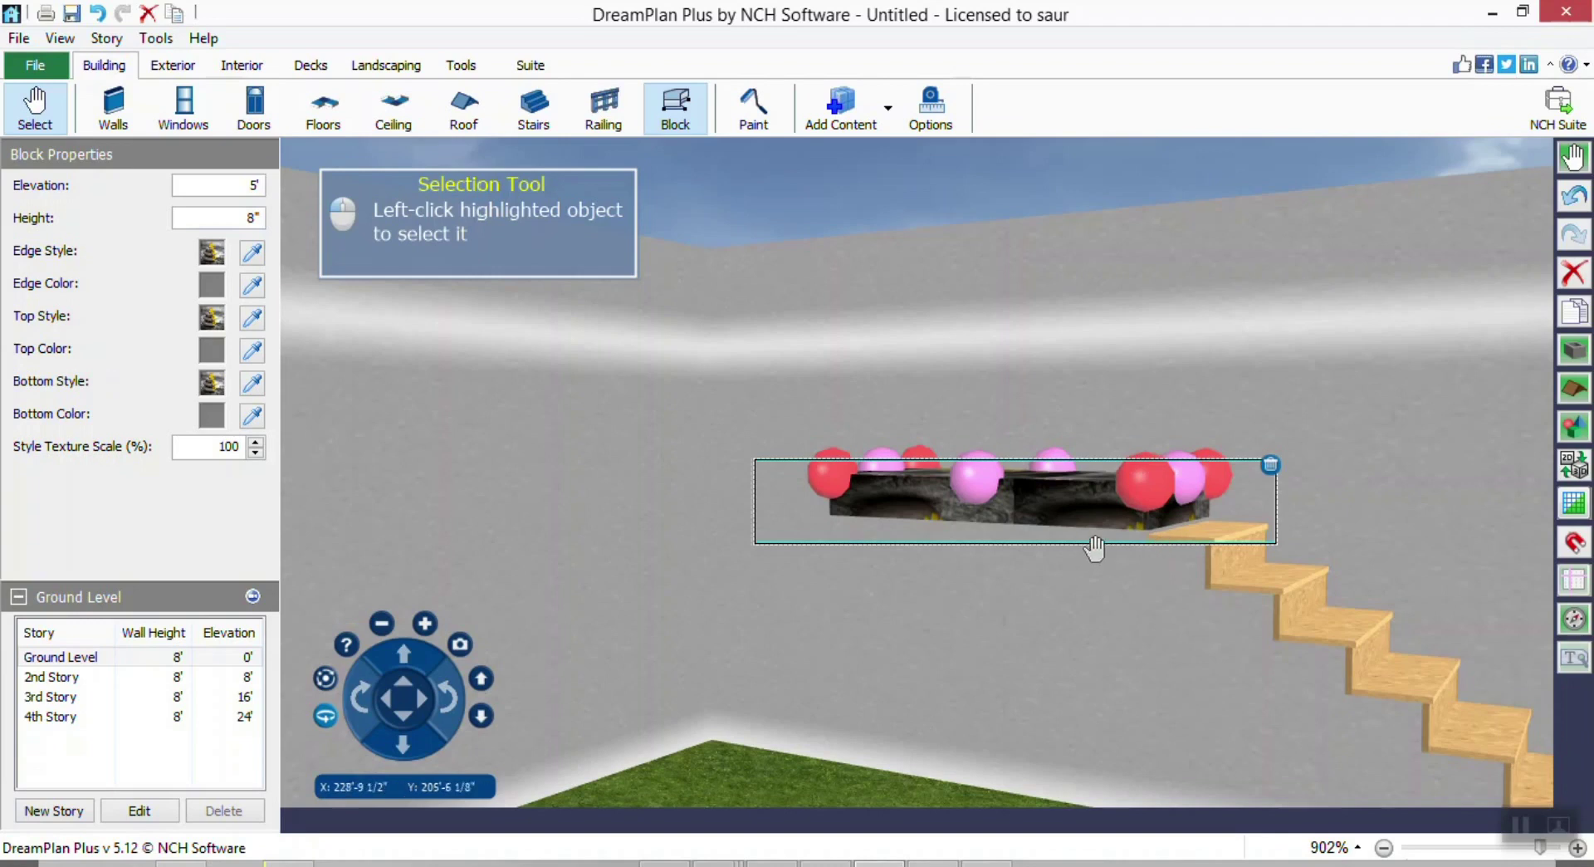
Lower the landing block to meet the top tread, trying an elevation of 4' before settling on 4'-6".
drag(260, 184, 239, 181)
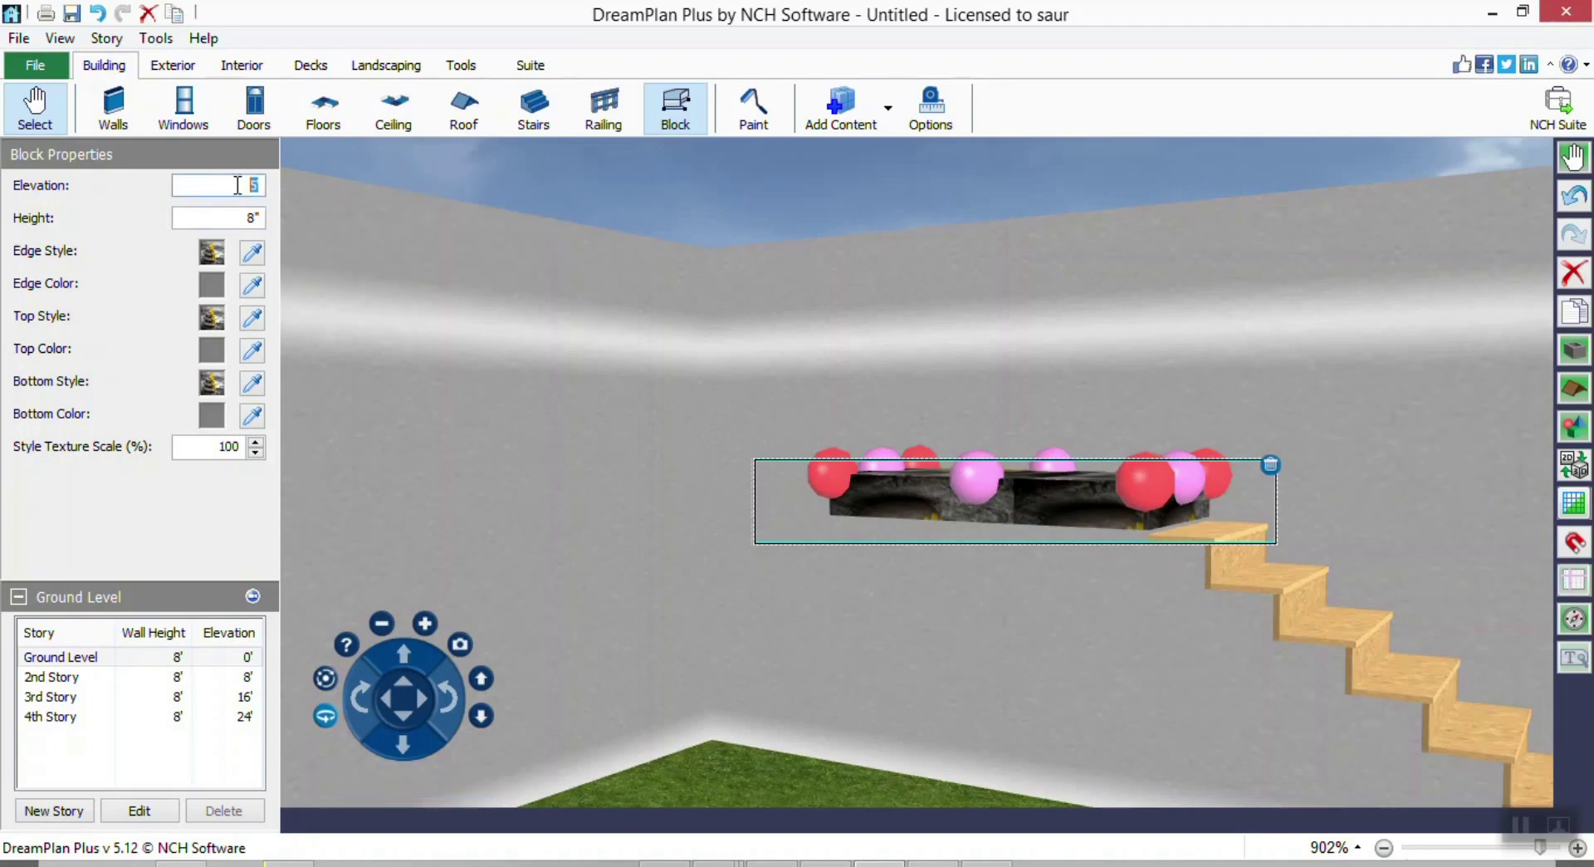
text(4)
key(BackSpace)
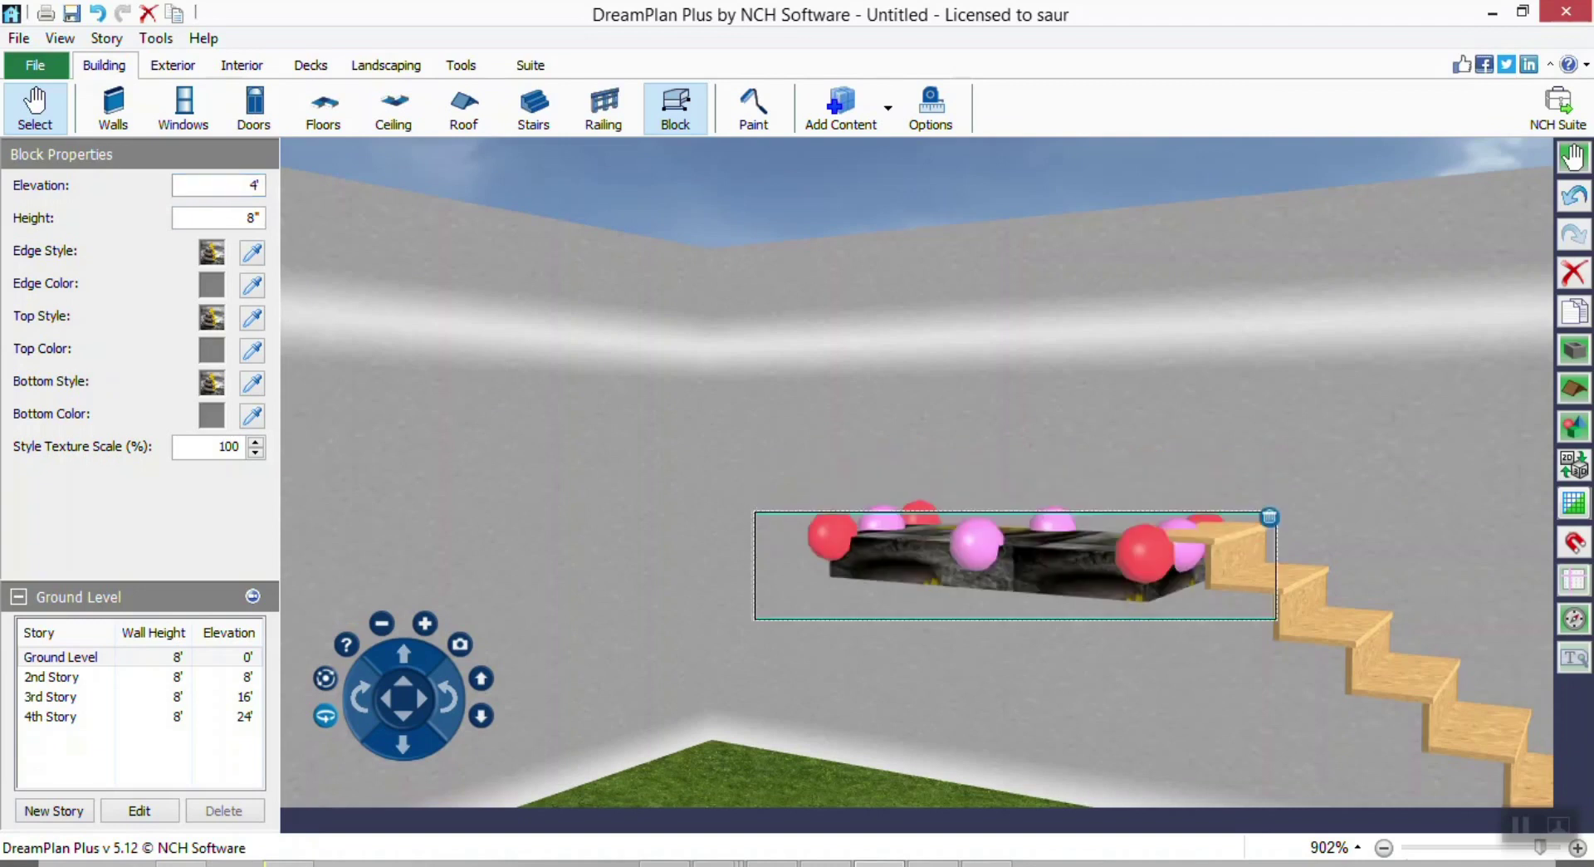
drag(801, 433, 873, 458)
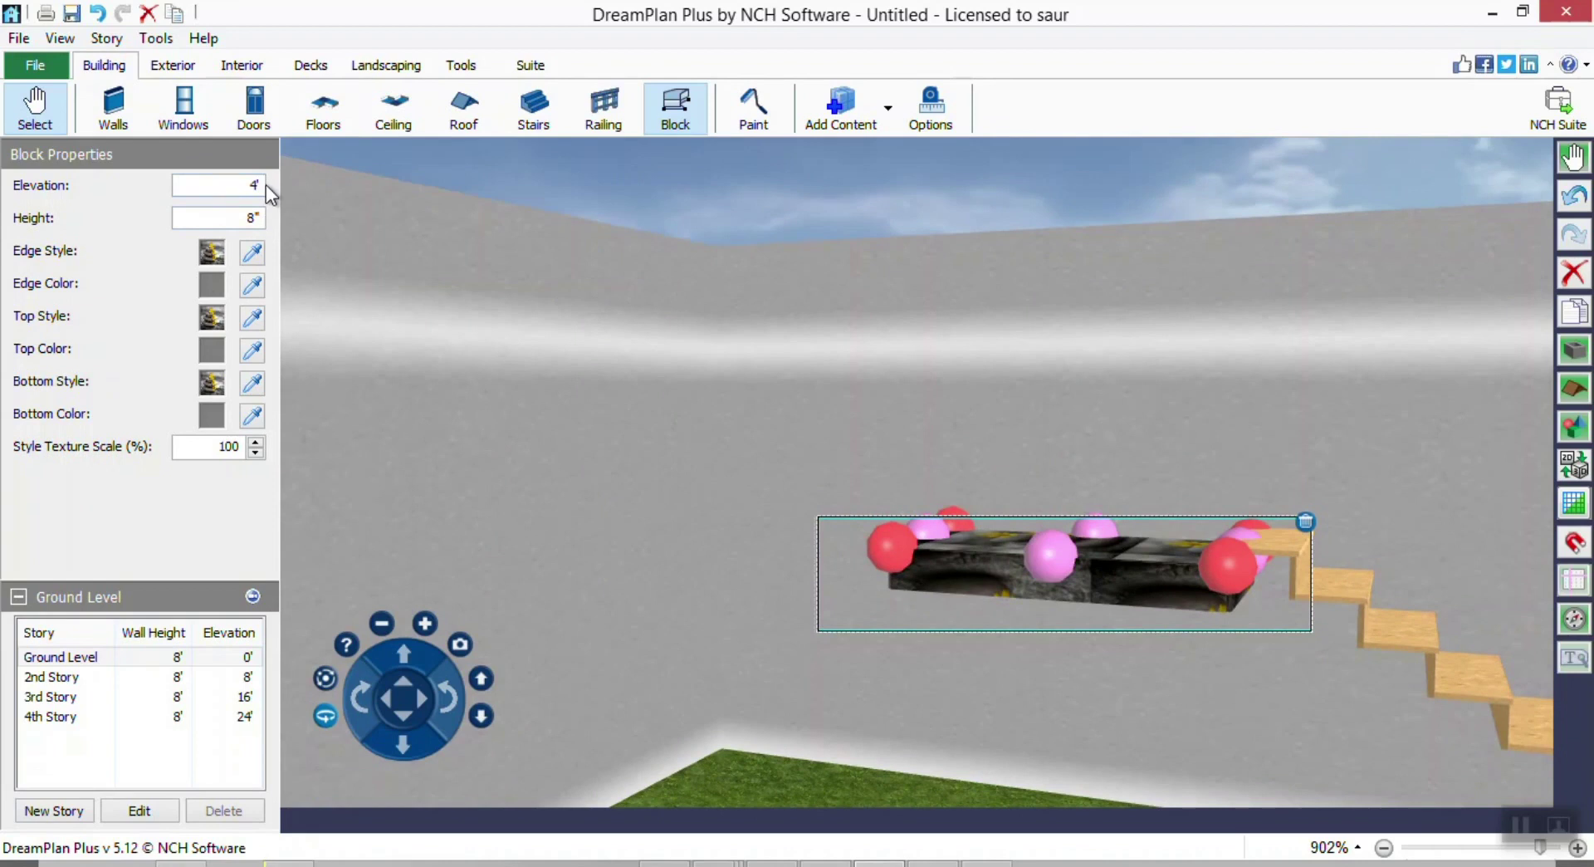
key(Right)
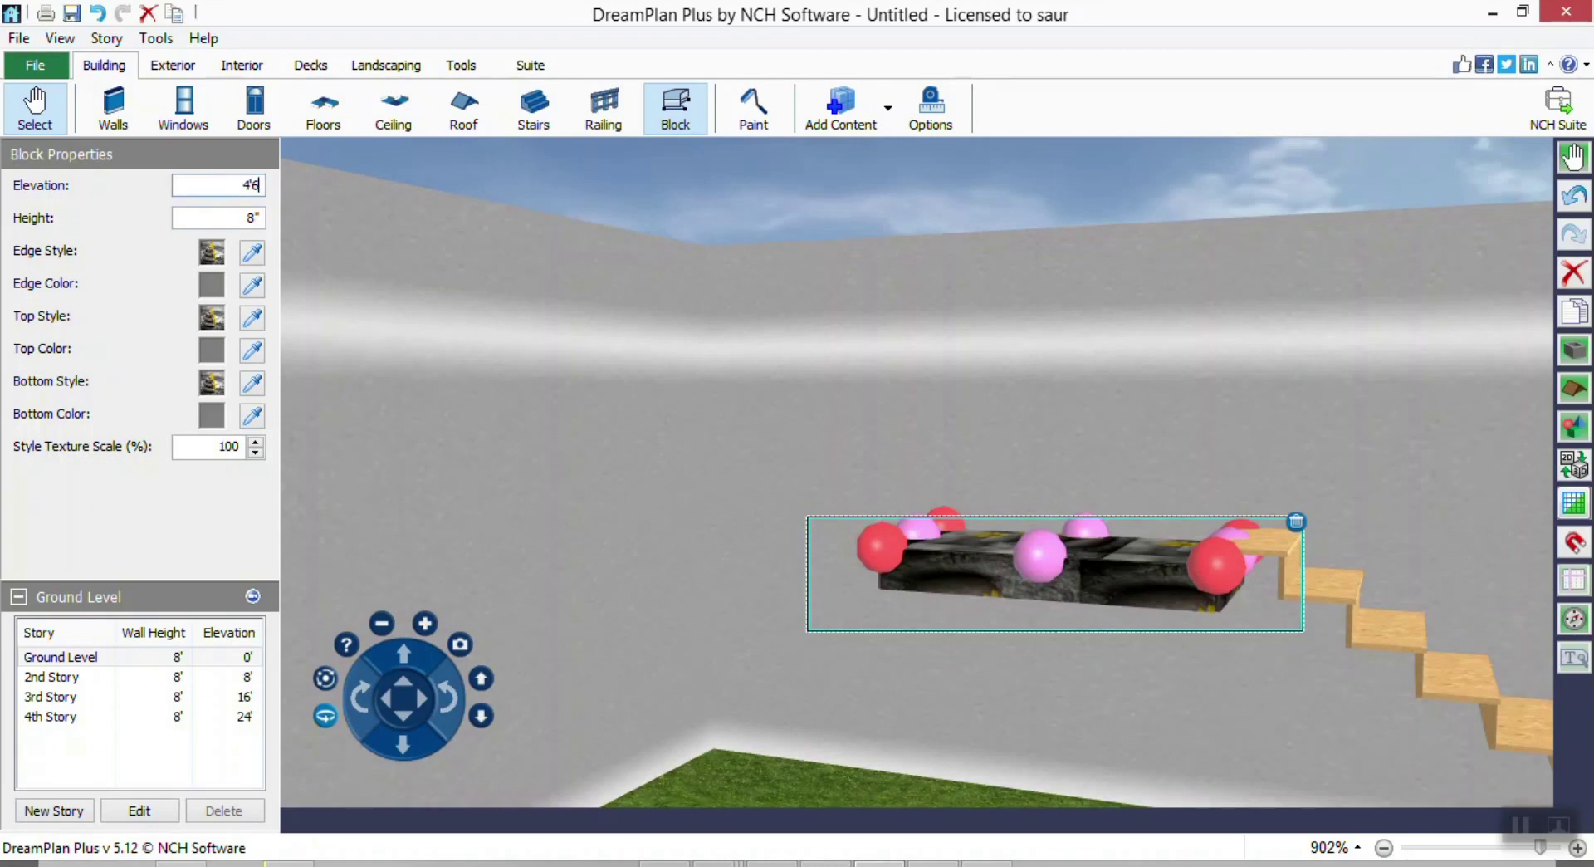
key(Return)
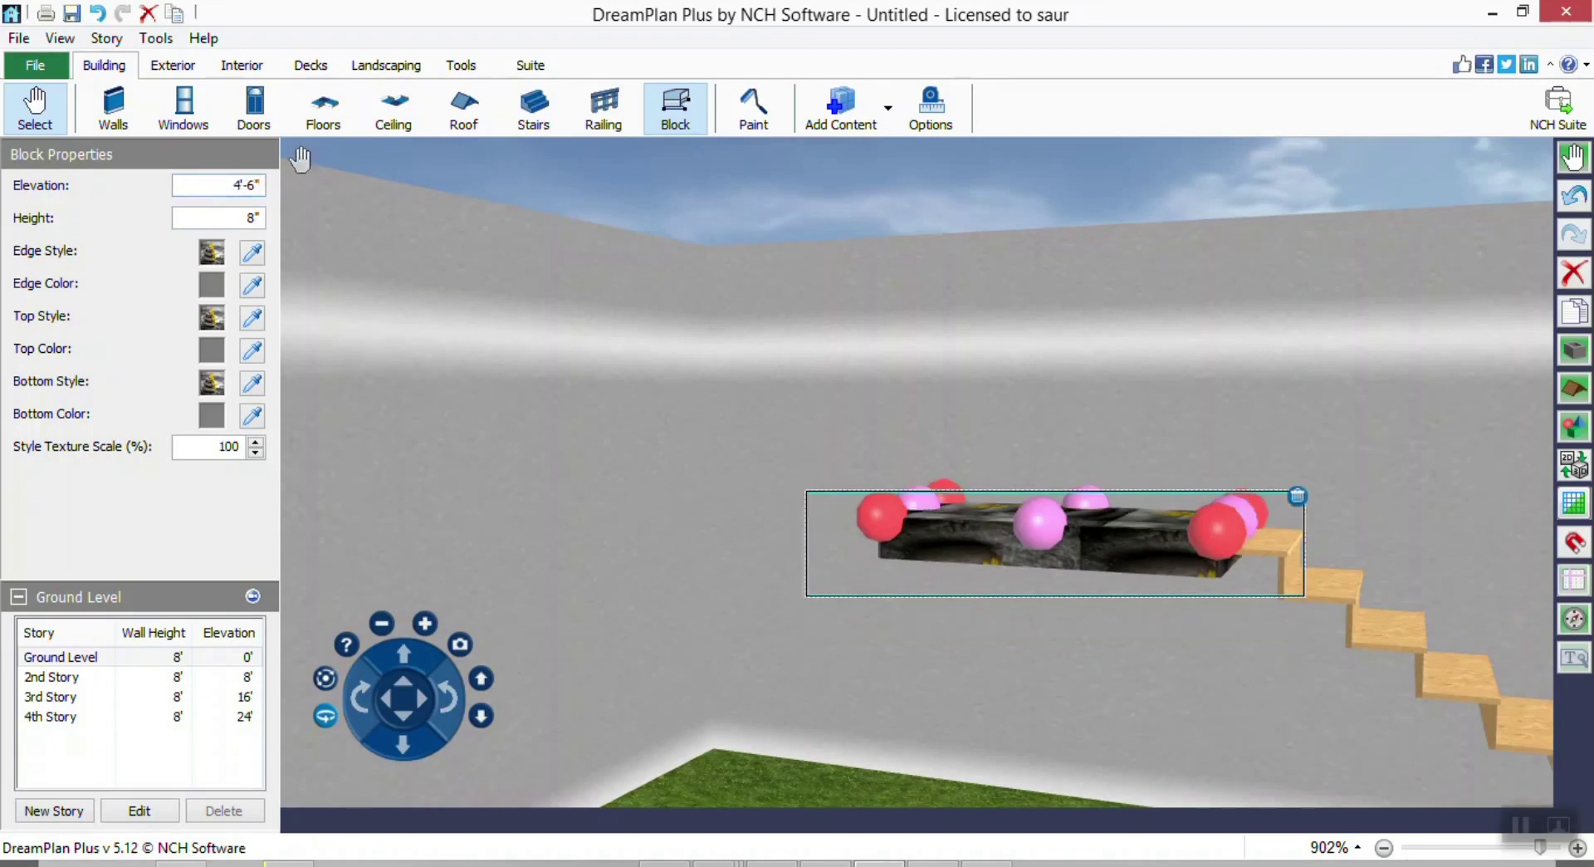
Thin the landing block to a height of 6" and on to 5", and check how it meets the top tread.
drag(1158, 392, 1038, 416)
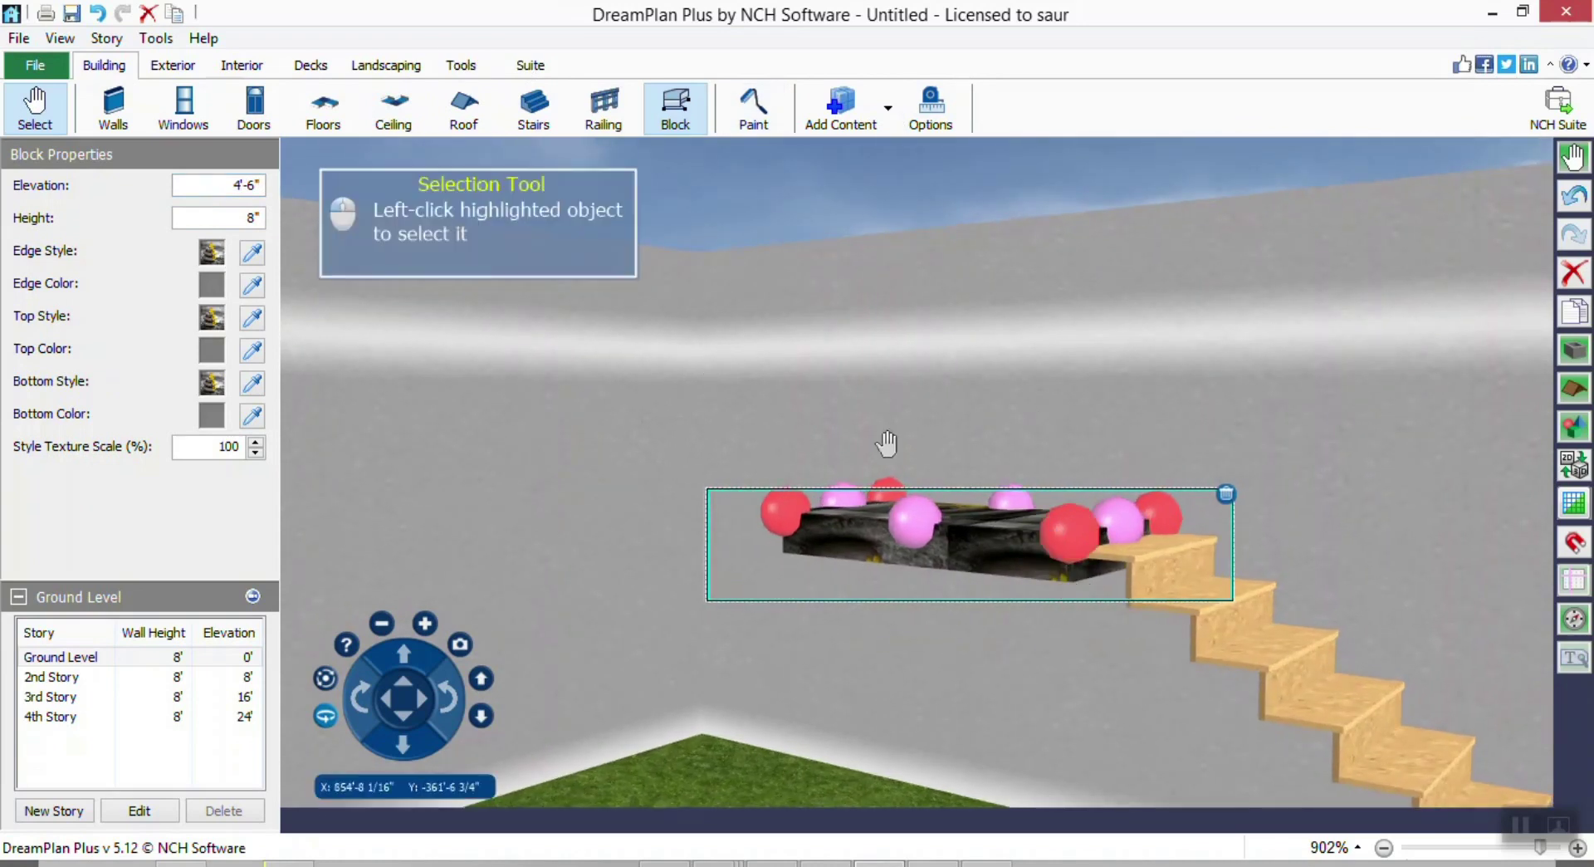
drag(986, 582, 943, 601)
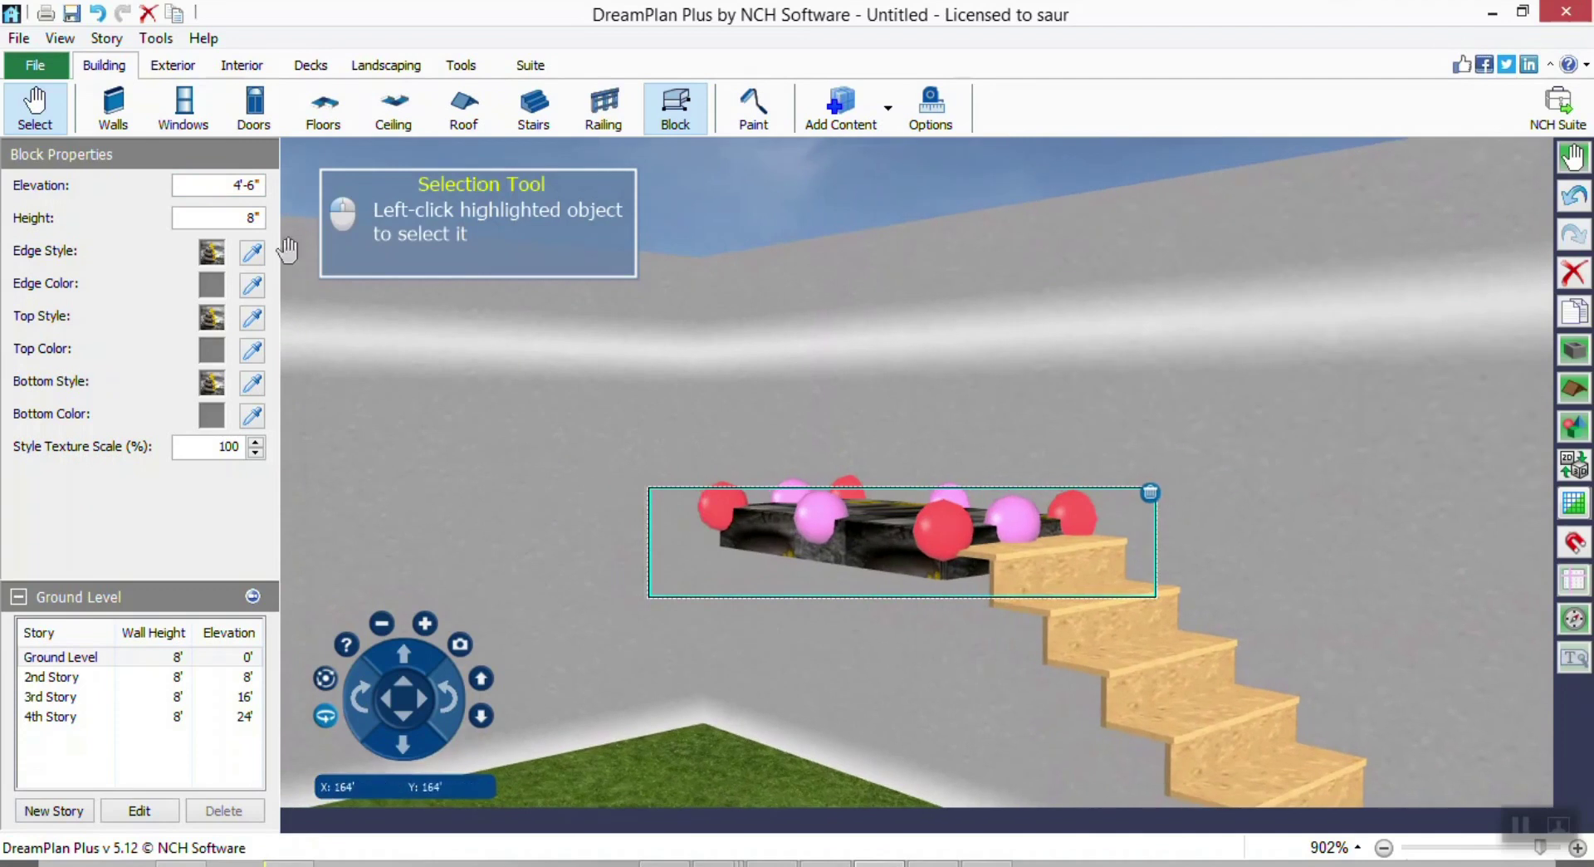
double_click(255, 216)
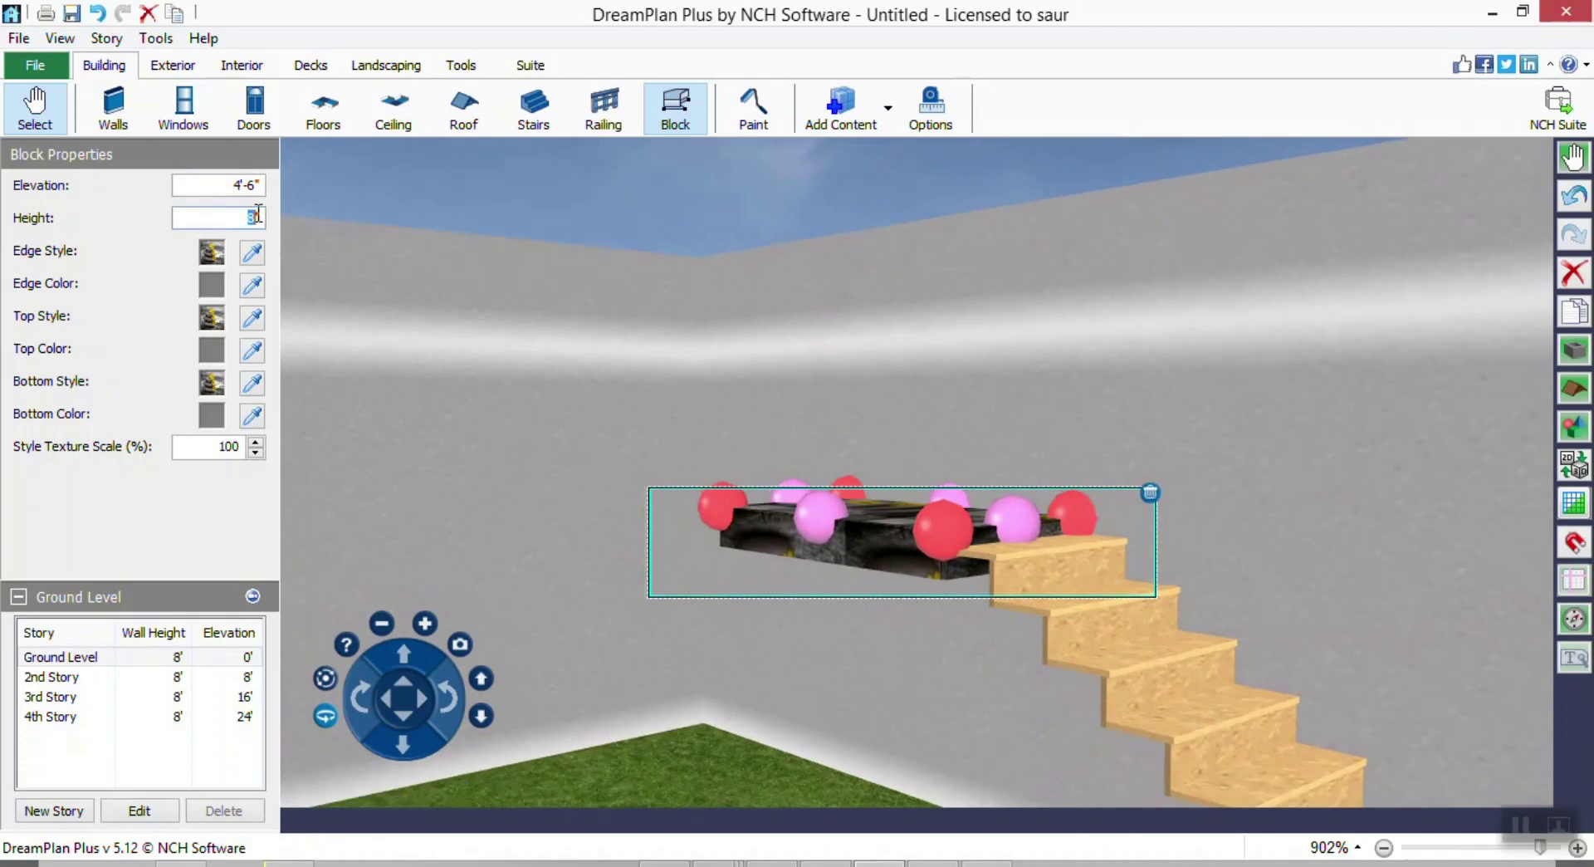
text(6)
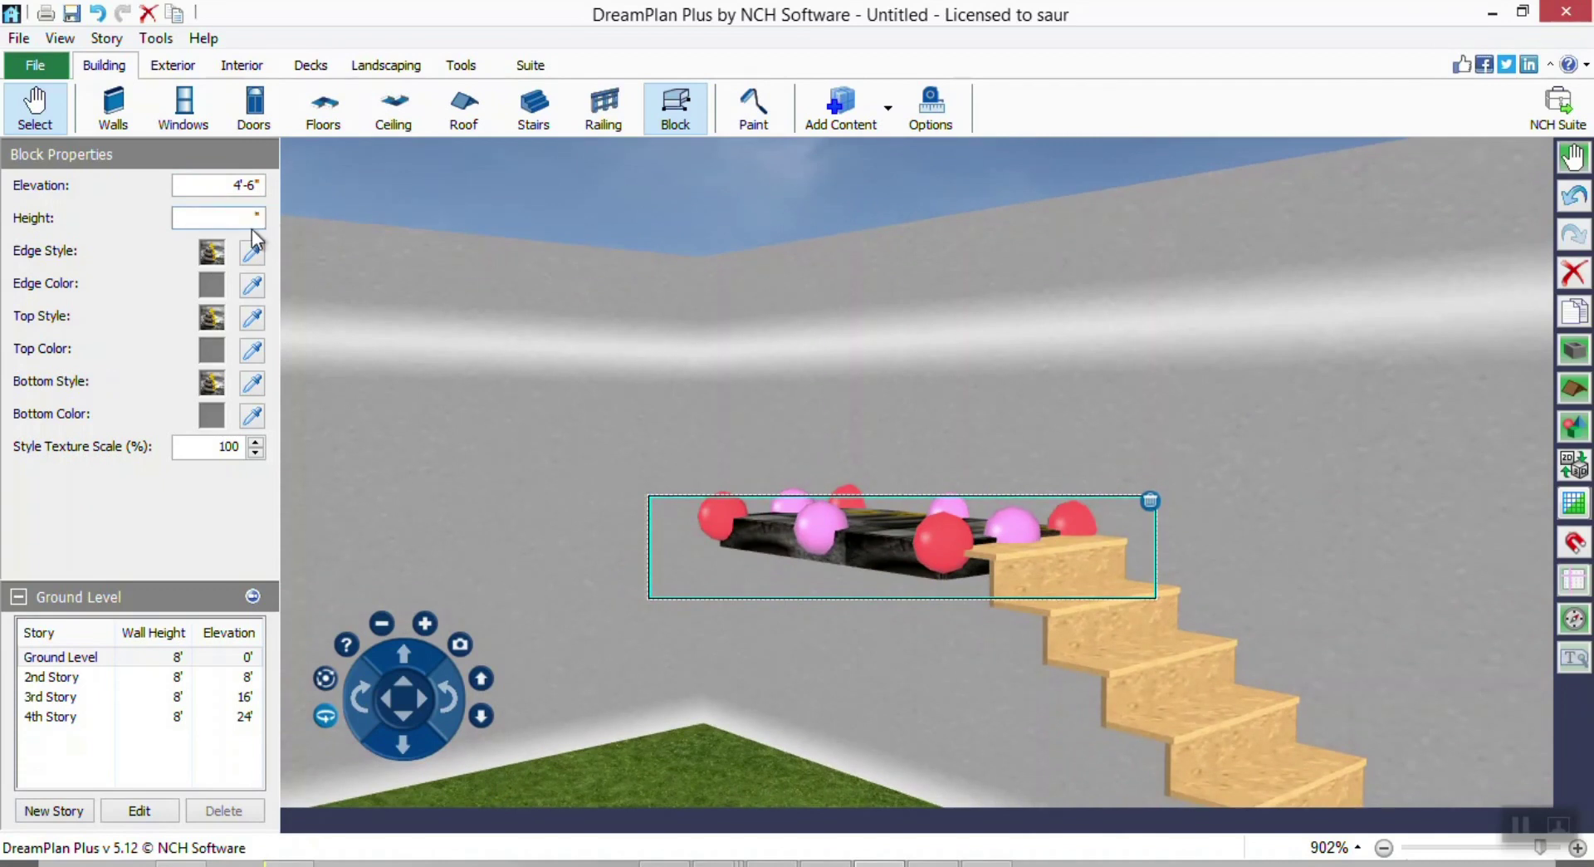
text(5)
click(635, 596)
mouse_move(672, 520)
mouse_down()
mouse_move(761, 558)
mouse_move(769, 579)
mouse_up()
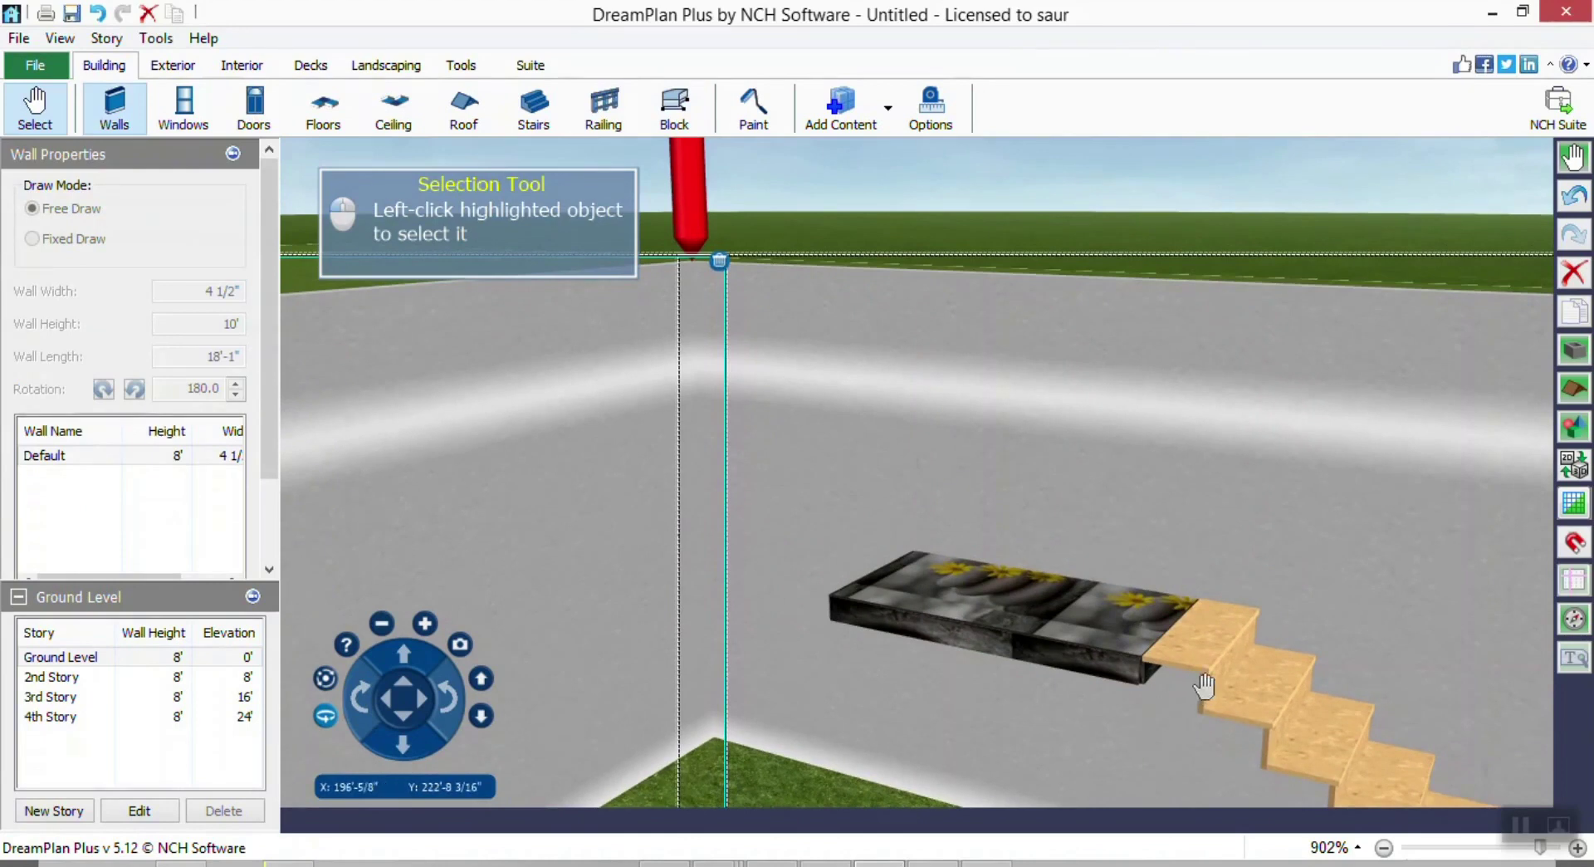
Switch to the 2D Rendered View and nudge the landing block slightly towards the wall alongside the stairs.
drag(1053, 651, 1170, 714)
scroll(944, 633, down, 3)
drag(1159, 644, 1103, 685)
scroll(1104, 685, up, 1)
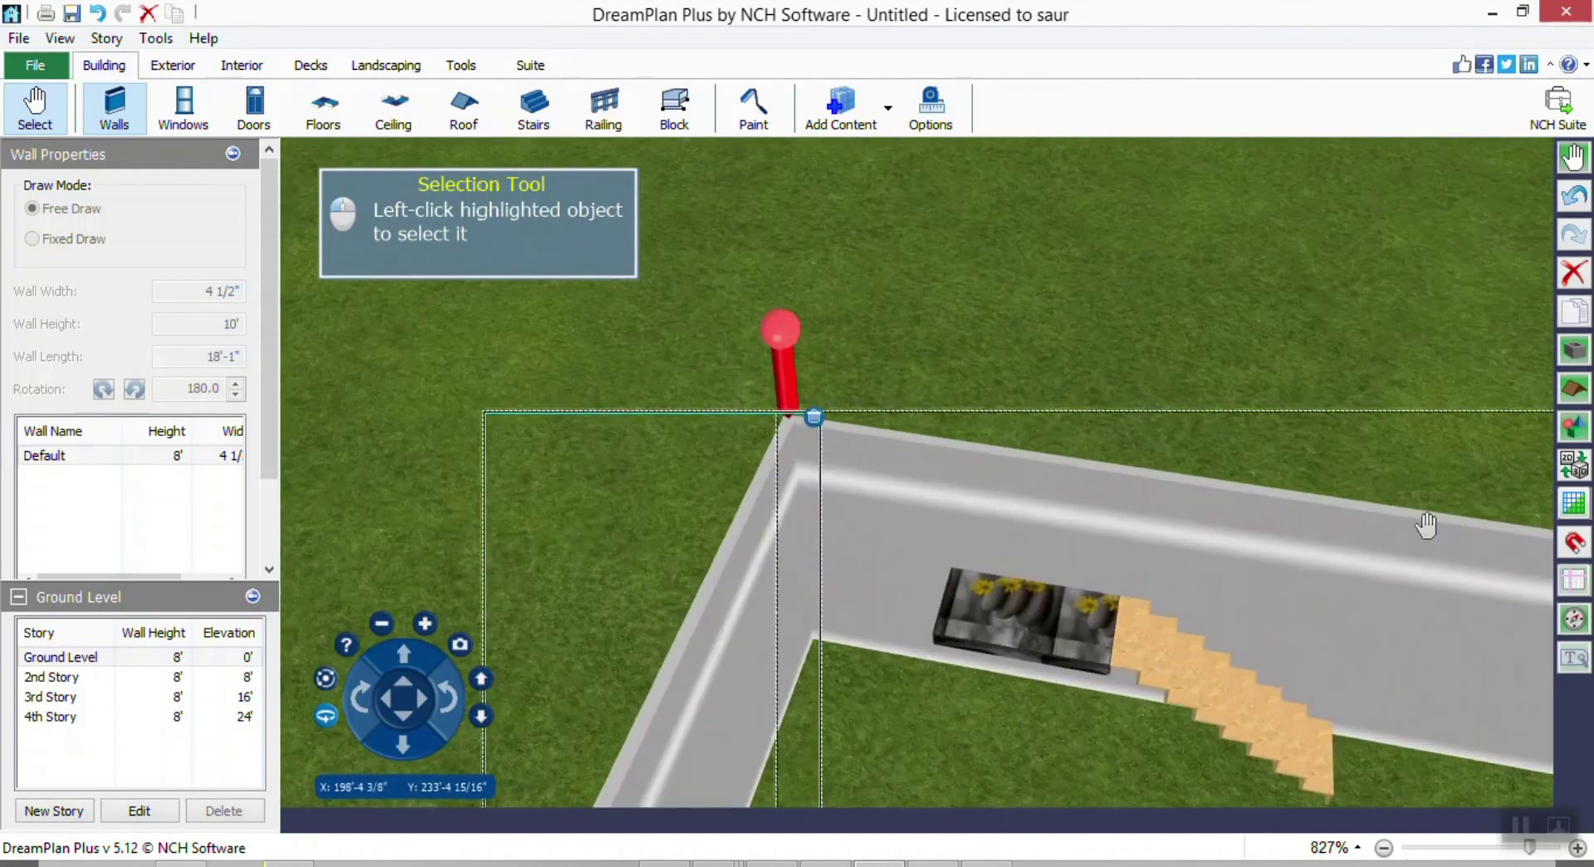
click(1573, 465)
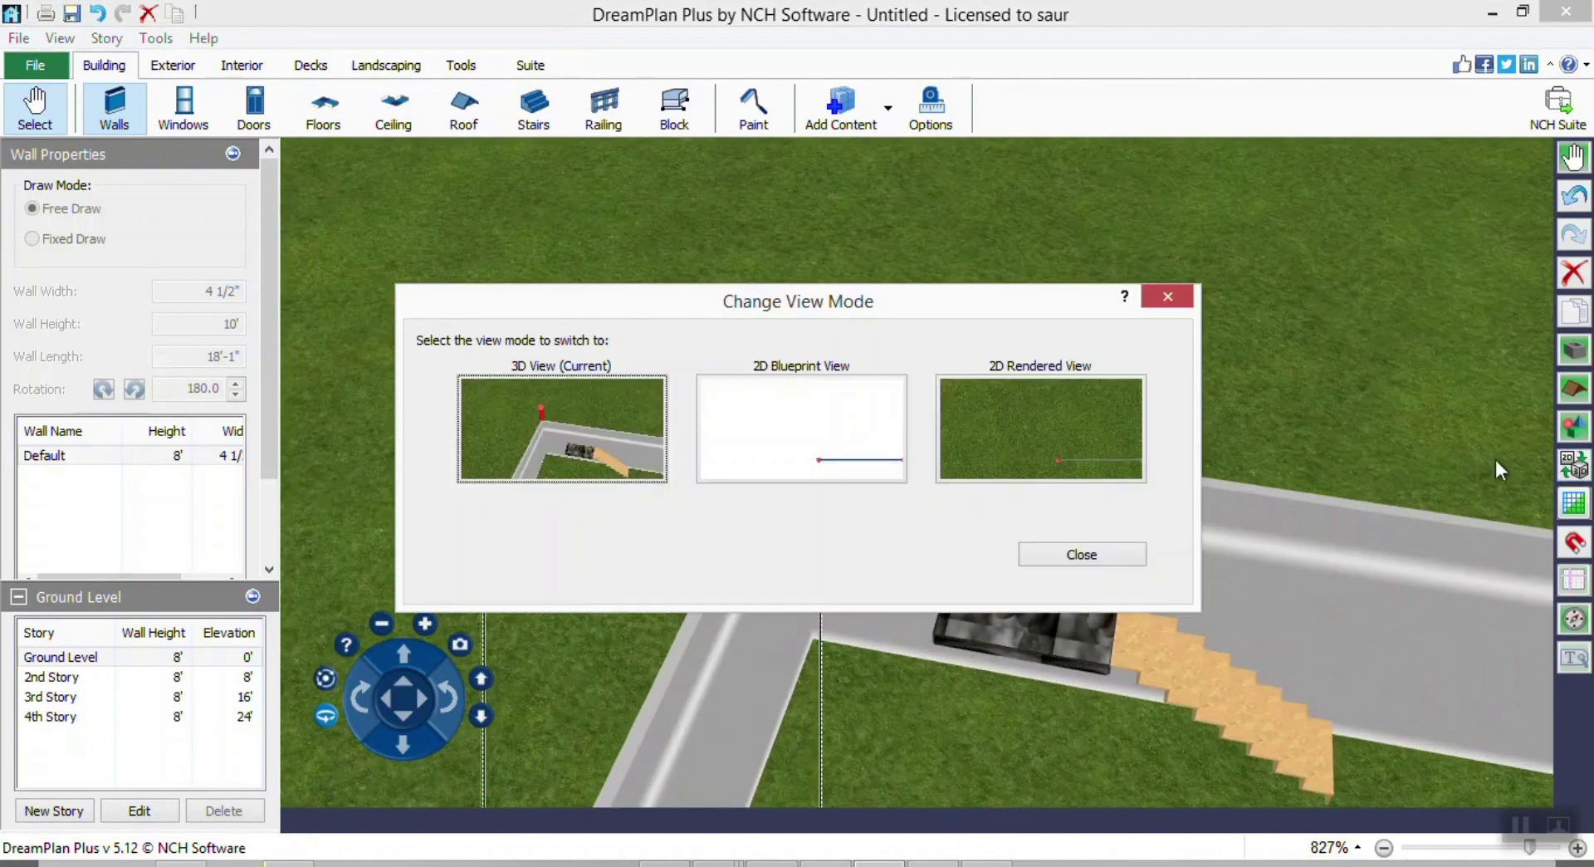
click(996, 449)
right_drag(821, 520, 980, 568)
scroll(987, 548, up, 3)
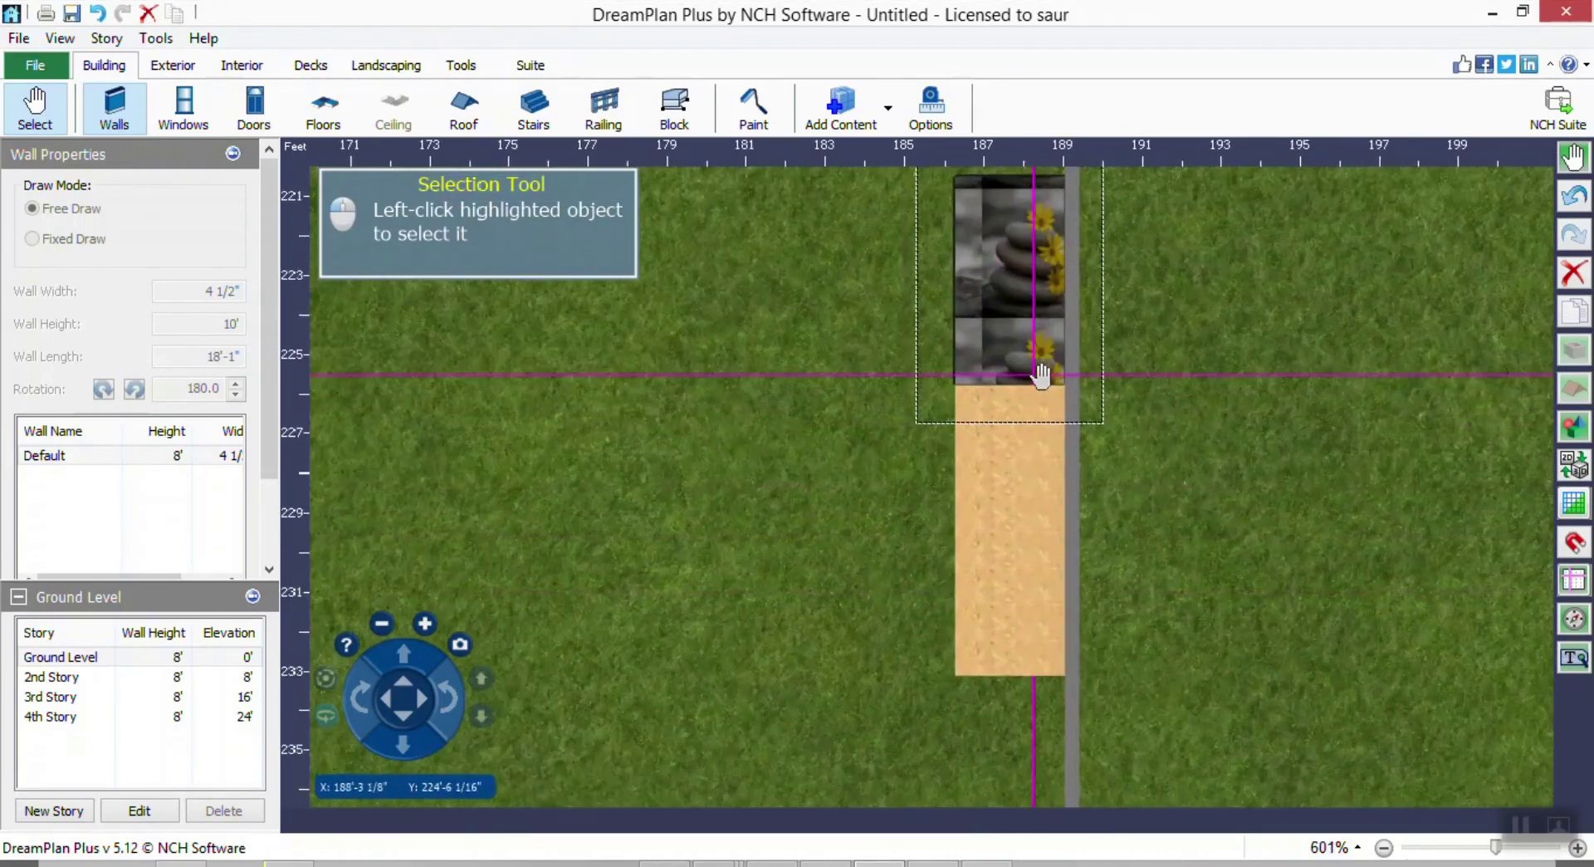
right_drag(1032, 381, 1129, 374)
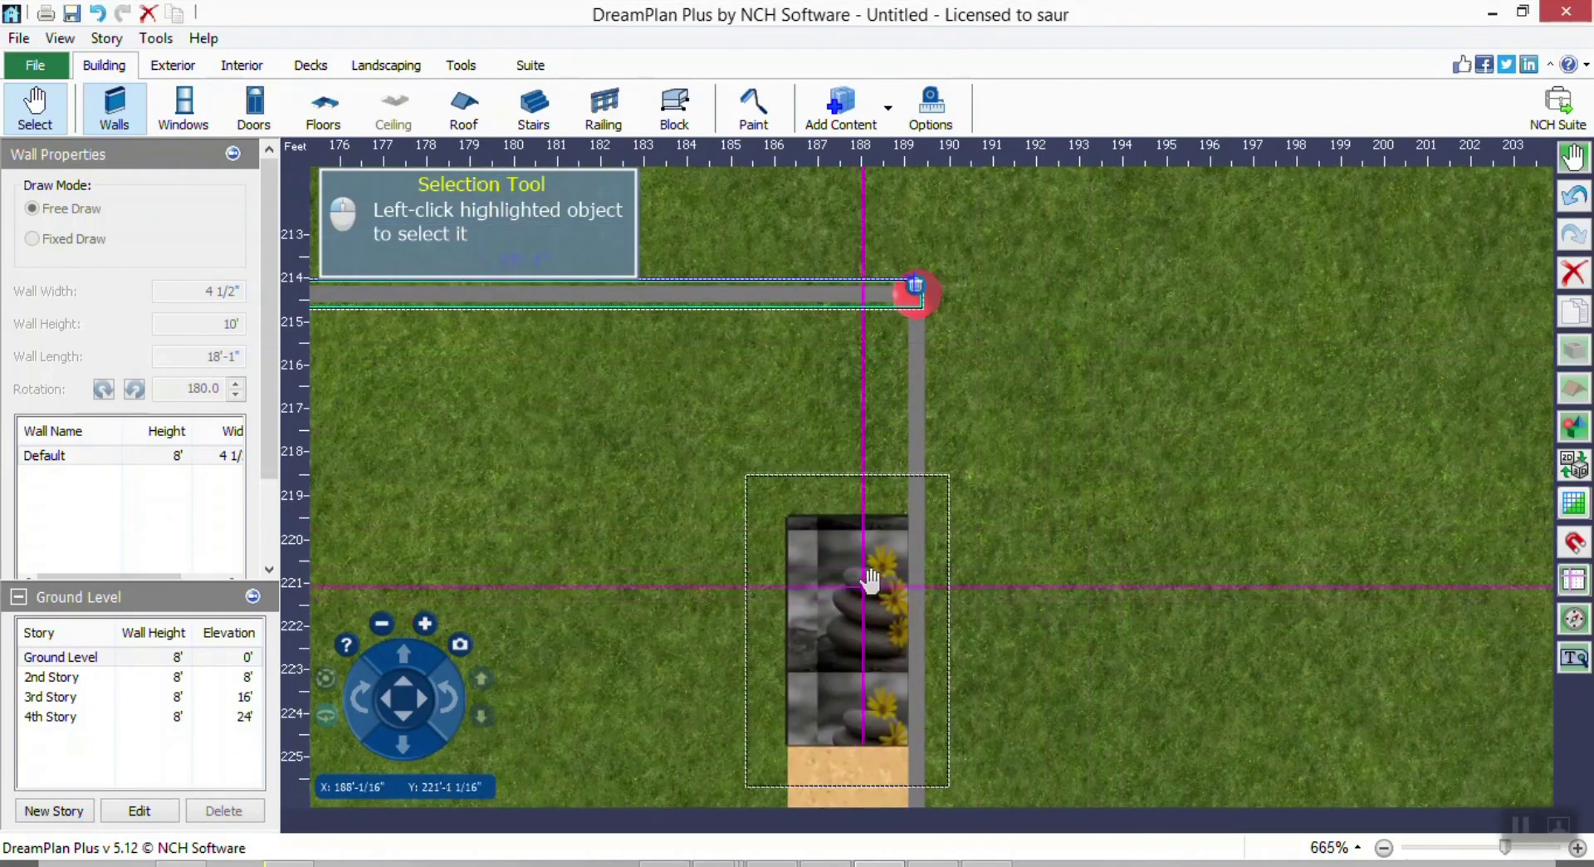
mouse_move(868, 576)
mouse_down()
mouse_move(888, 517)
mouse_move(877, 582)
mouse_up()
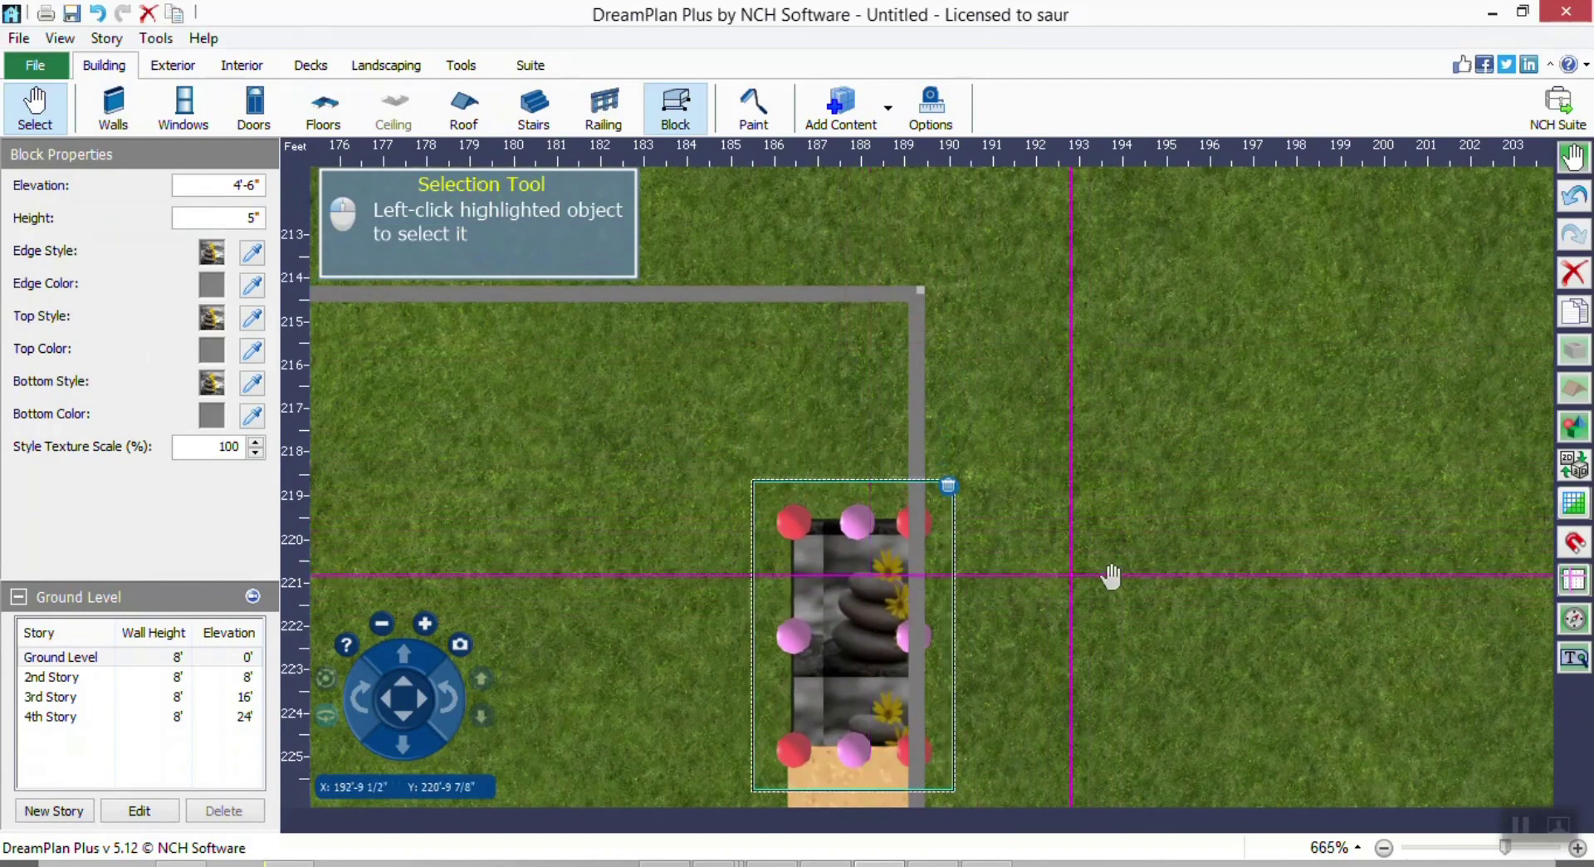
Return to the 3D View and deselect the landing block.
click(1573, 465)
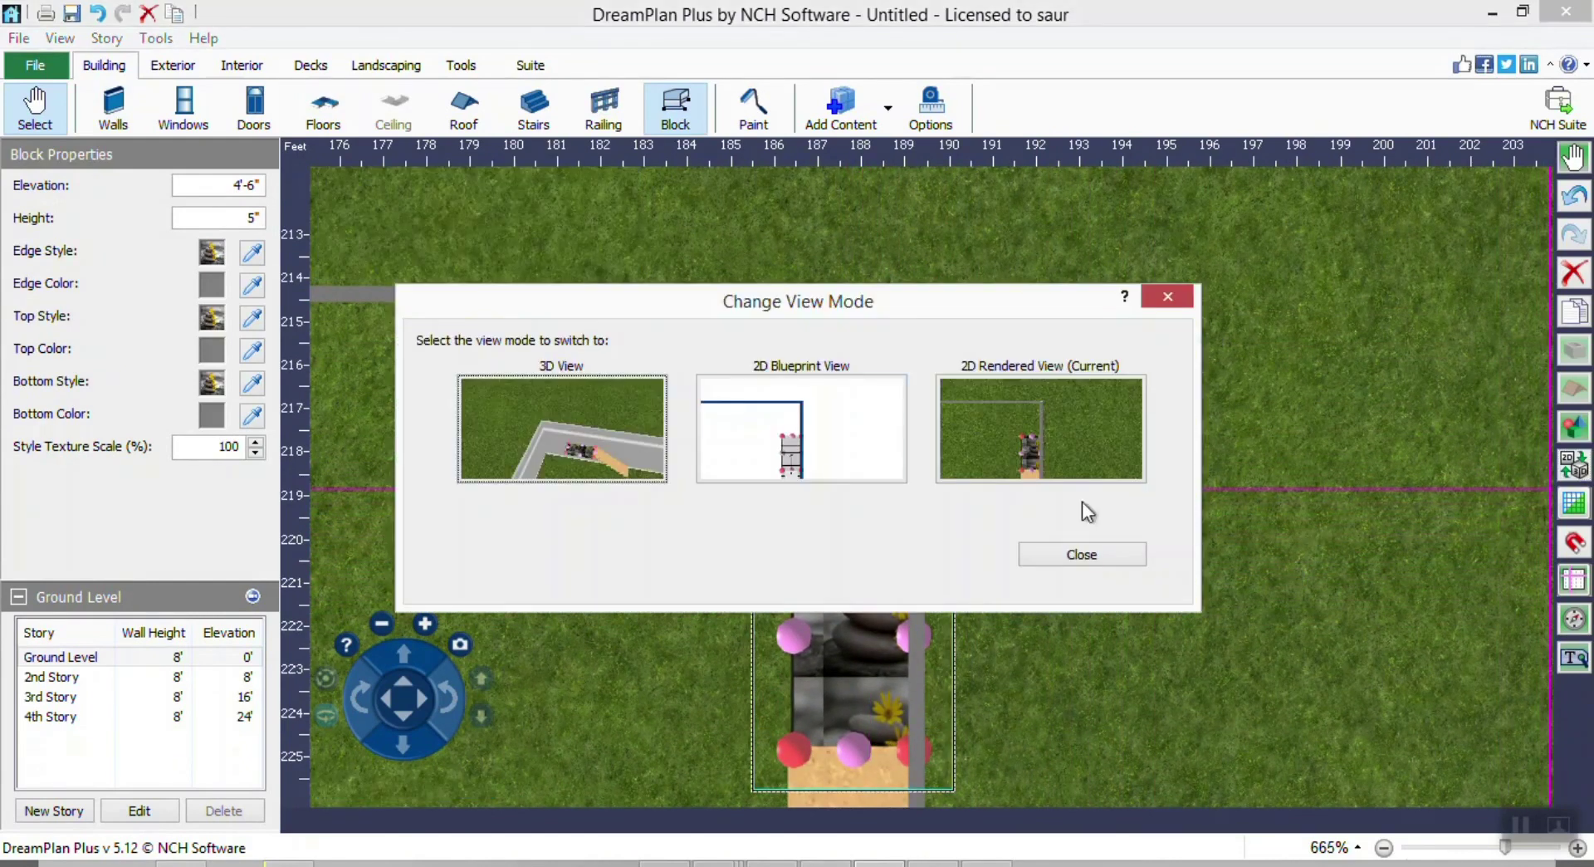
click(613, 403)
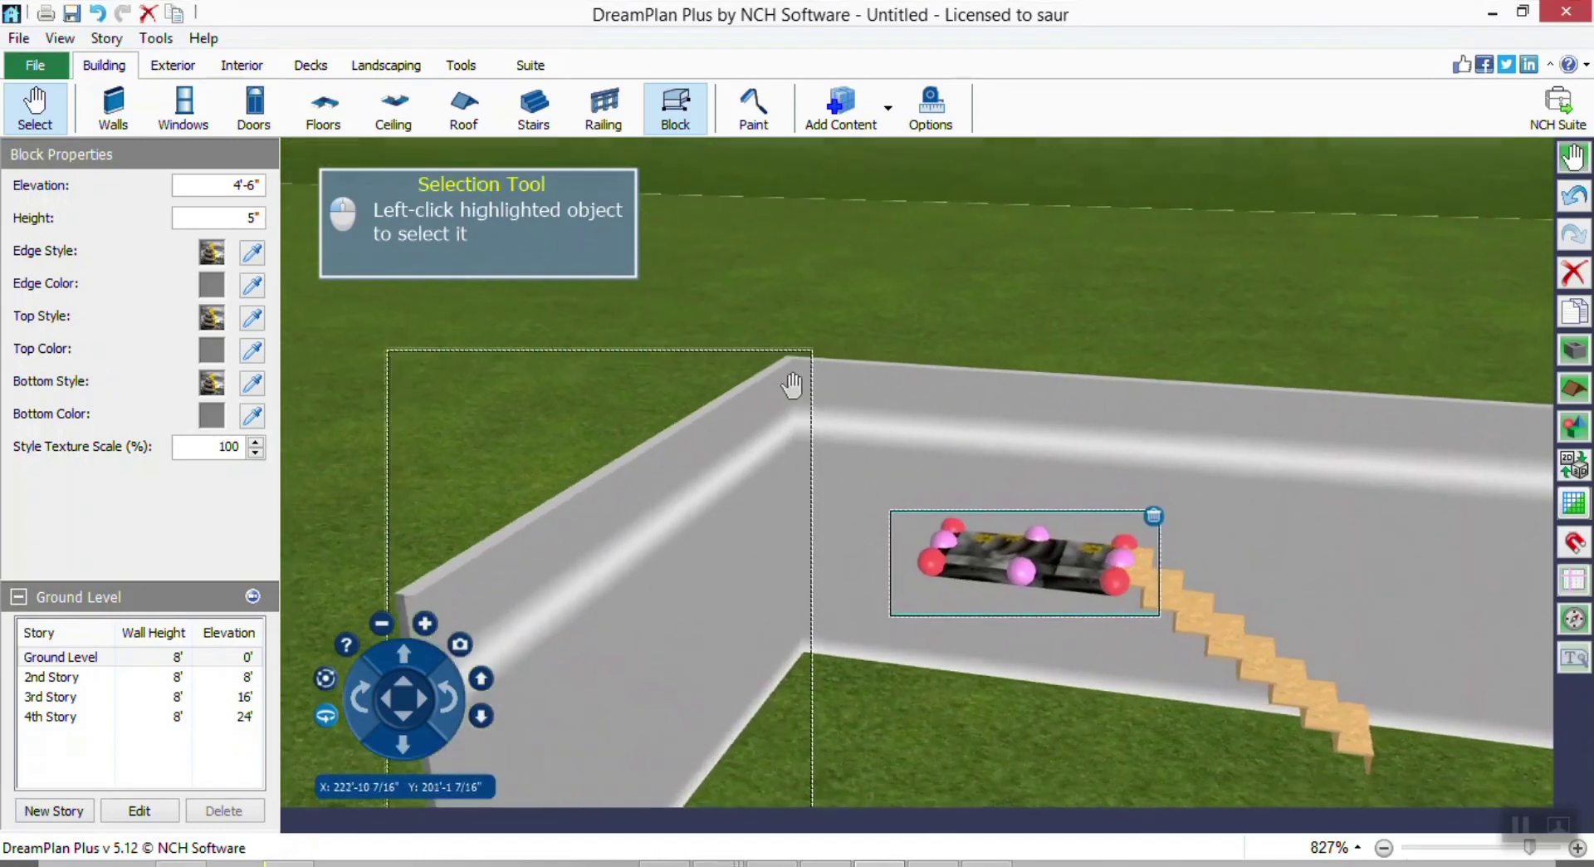
click(913, 311)
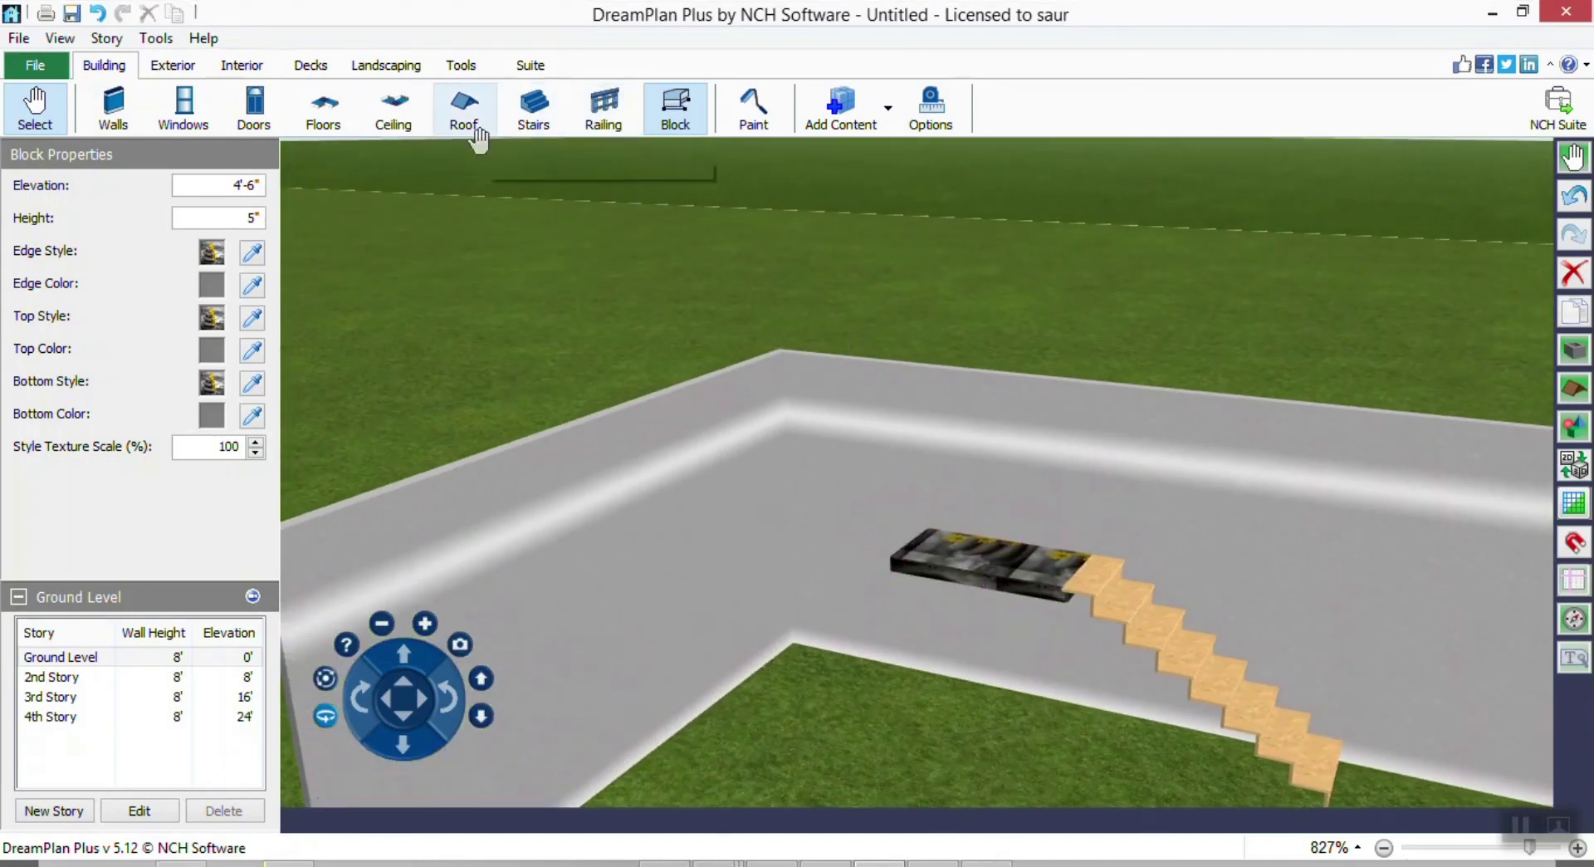
Place a second flight of stairs with a rotation of 270 so that it adjoins the open side of the landing block.
click(533, 113)
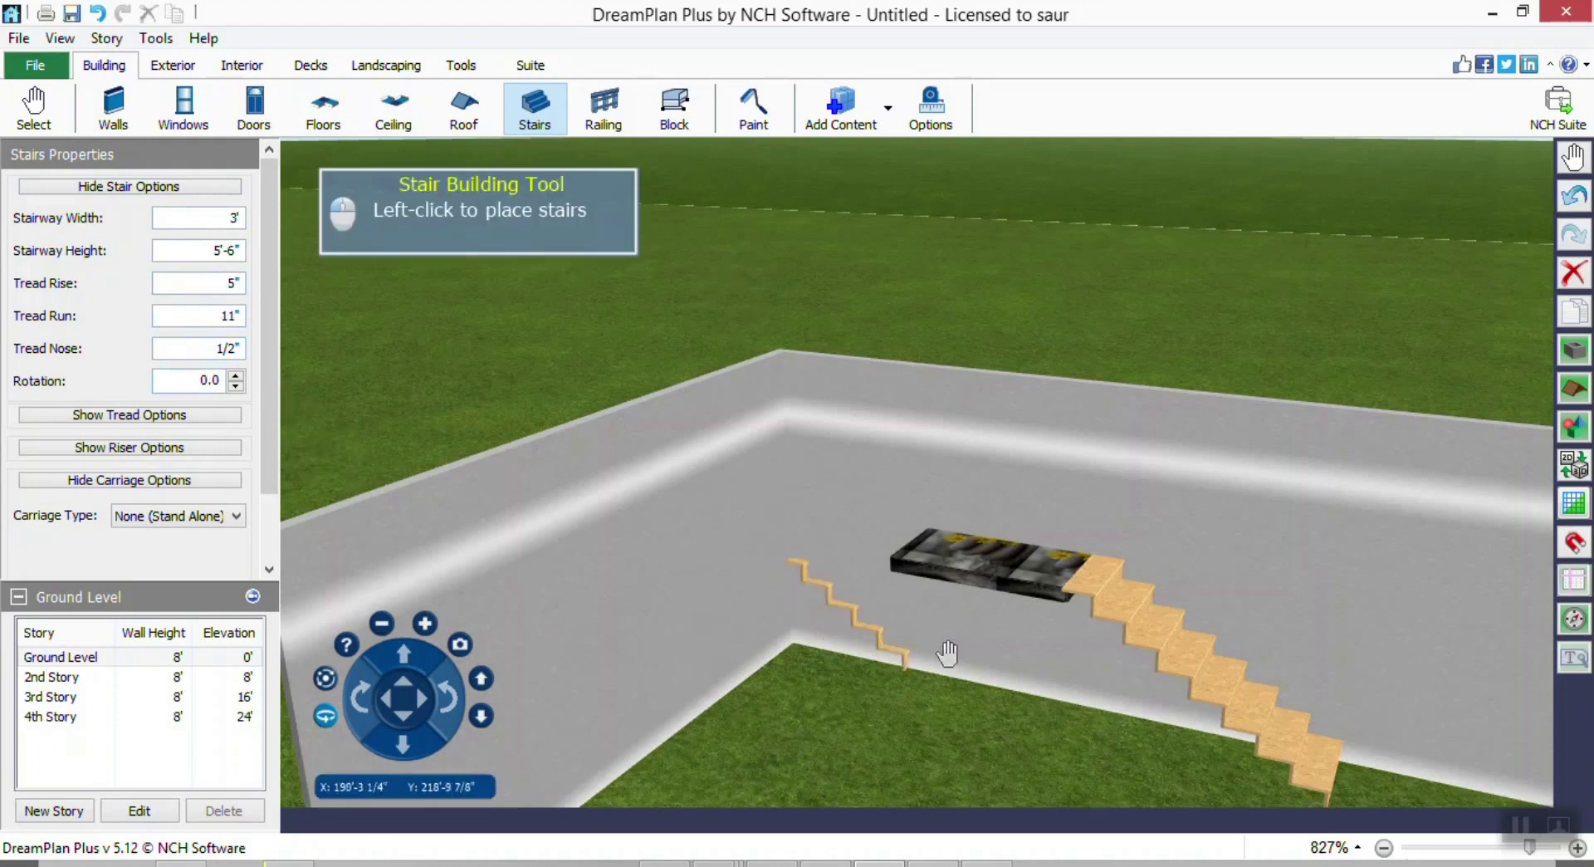
right_drag(943, 643, 802, 629)
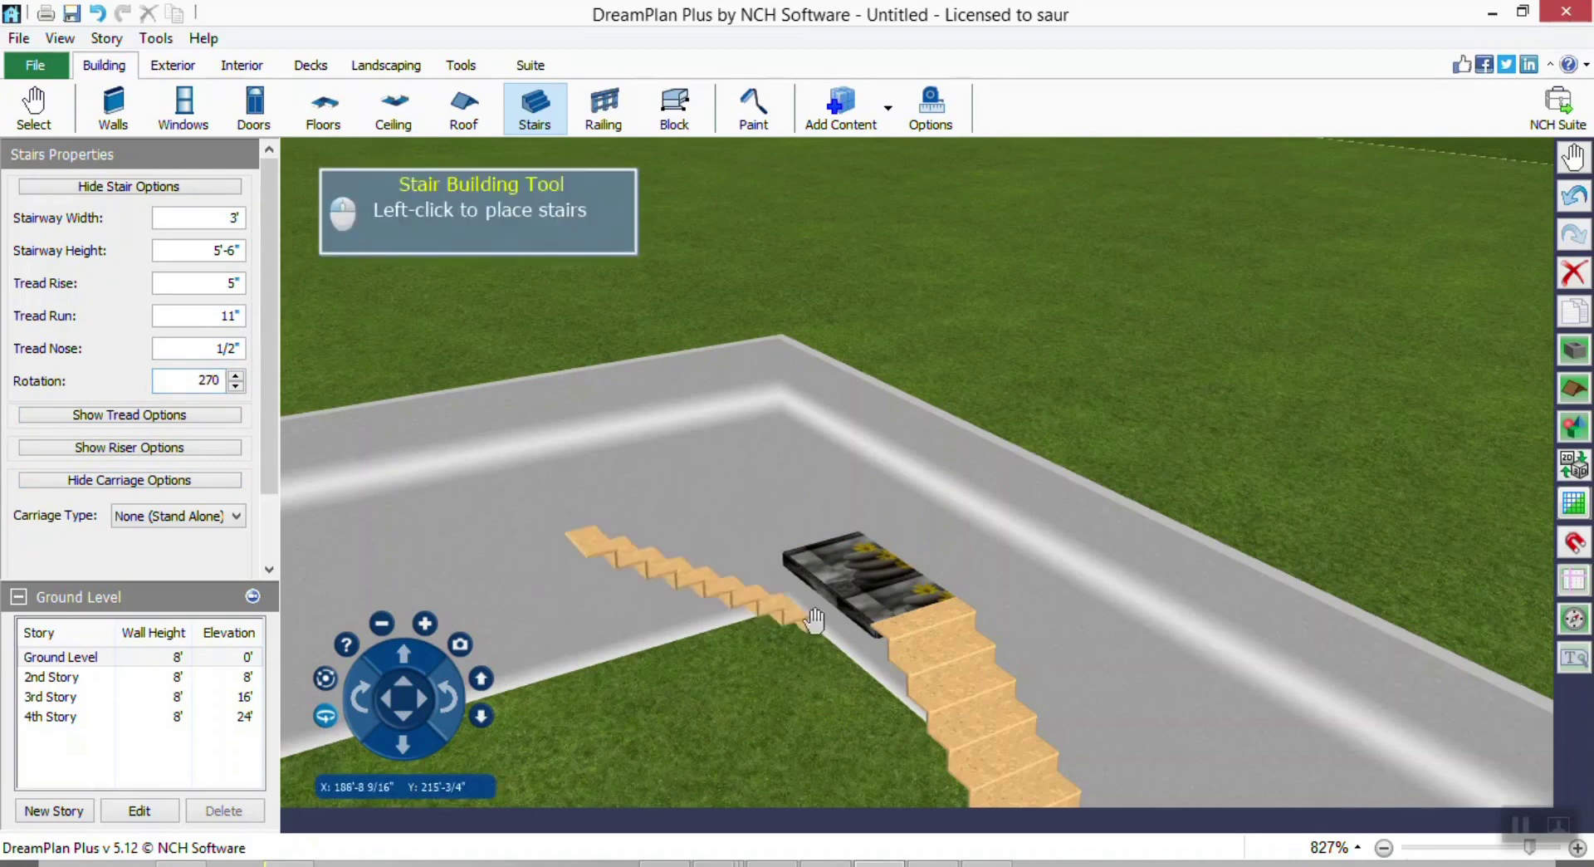
right_drag(886, 584, 741, 615)
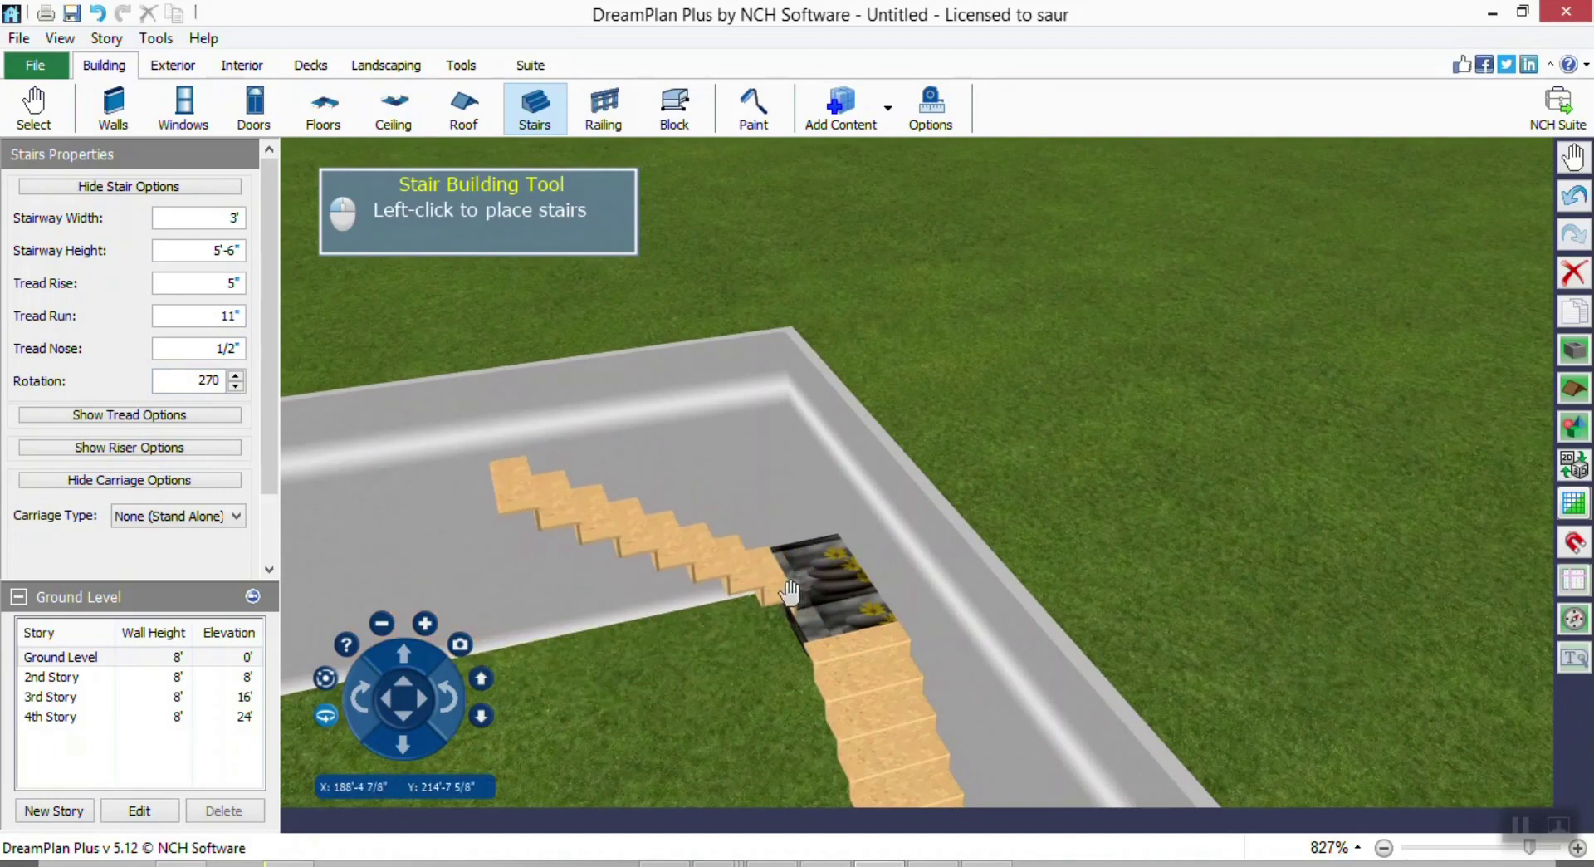
right_drag(783, 581, 760, 639)
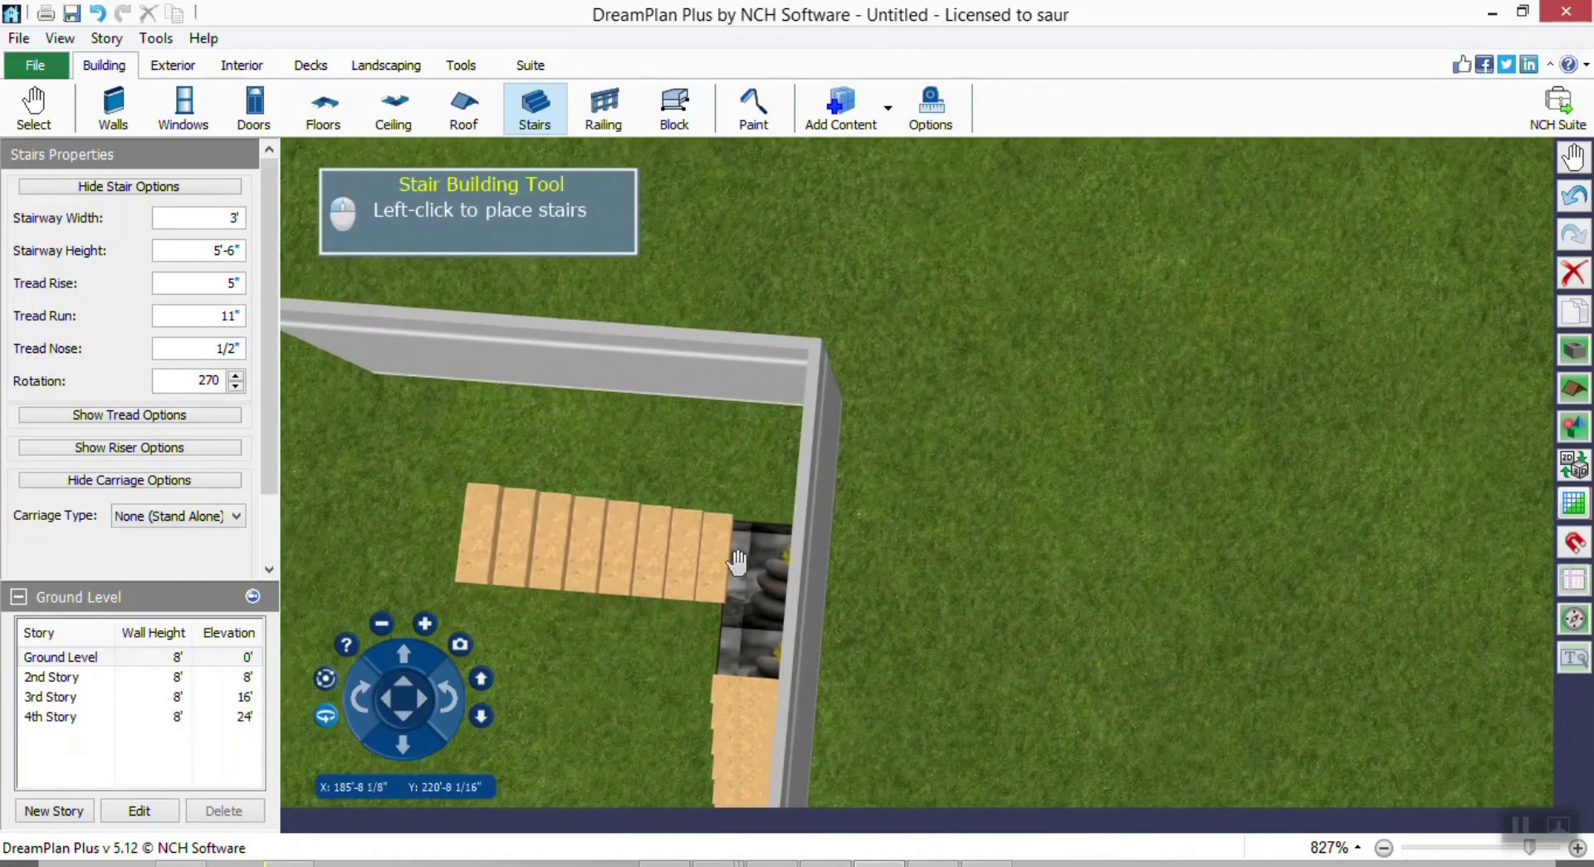
click(732, 576)
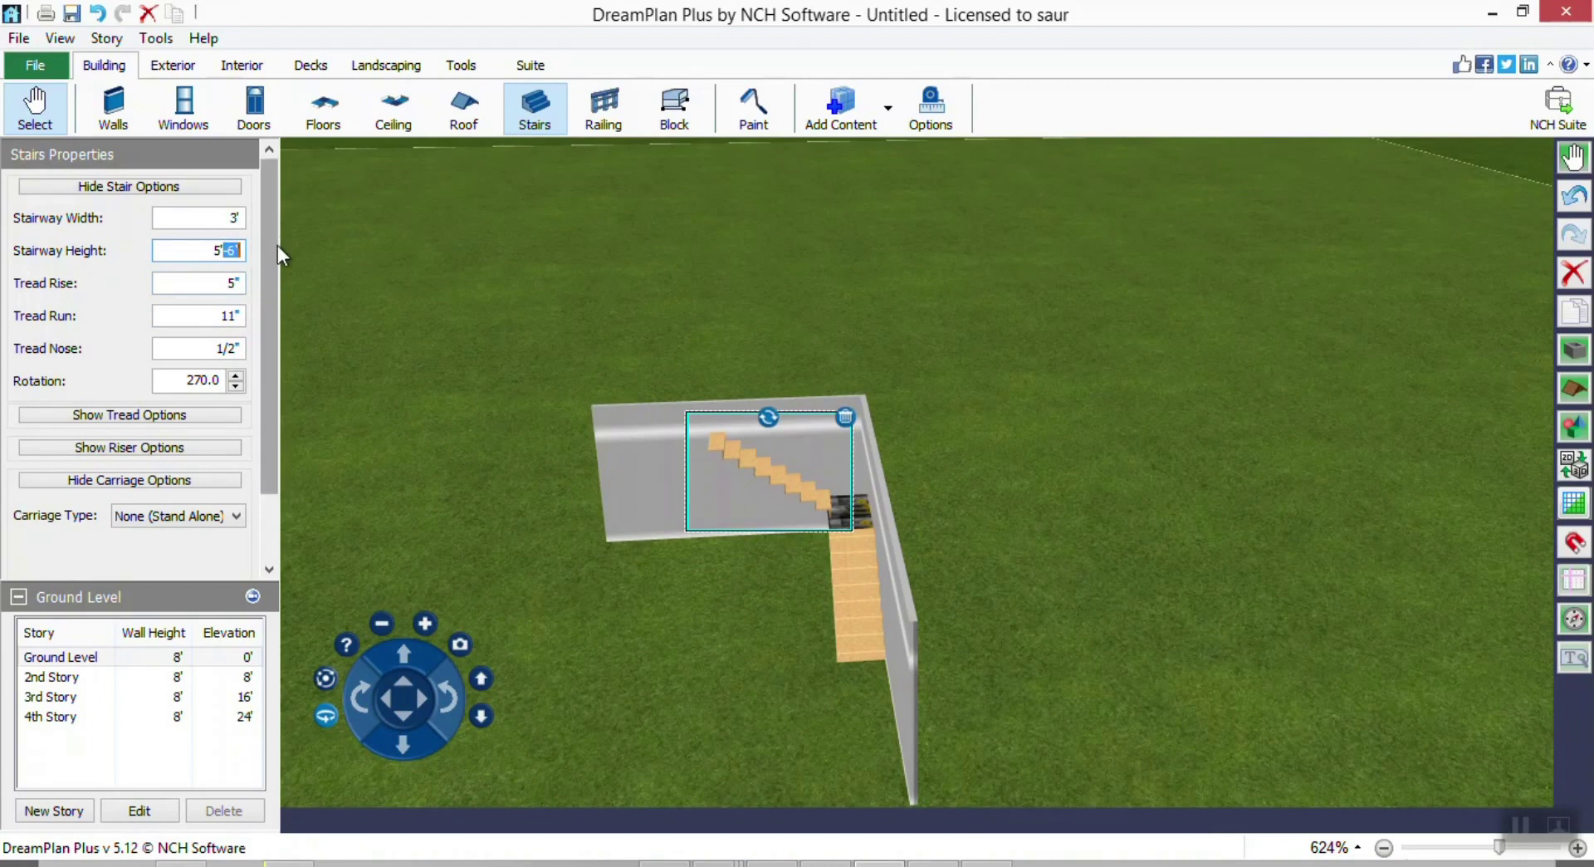
Set the second flight's stairway height to 5' and deselect it.
key(BackSpace)
click(740, 604)
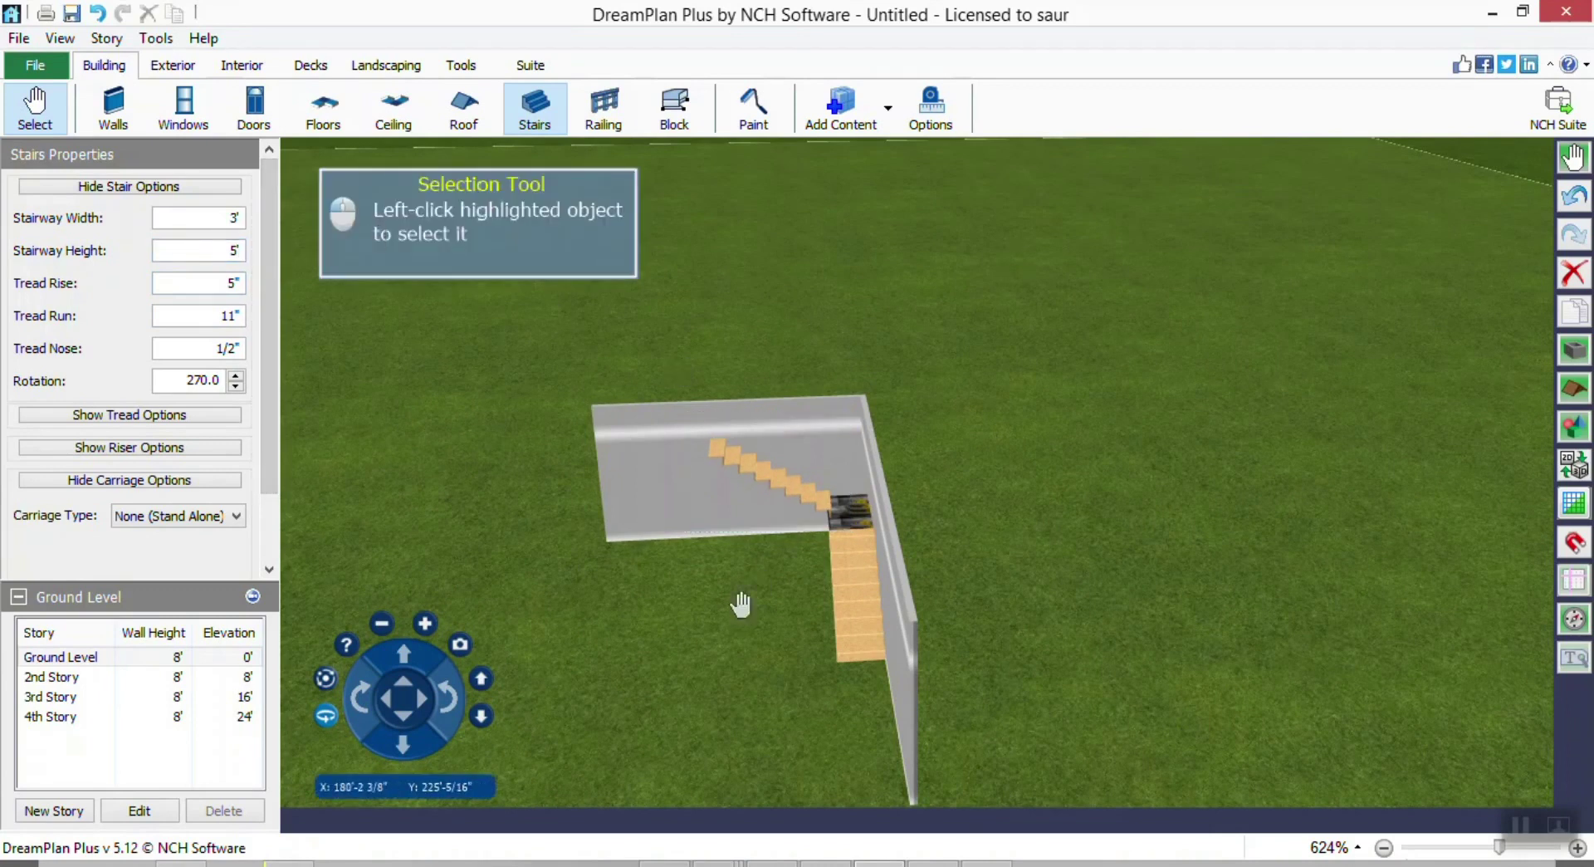
Examine from several angles how the two flights join the landing in the wall corner.
right_drag(740, 604, 860, 739)
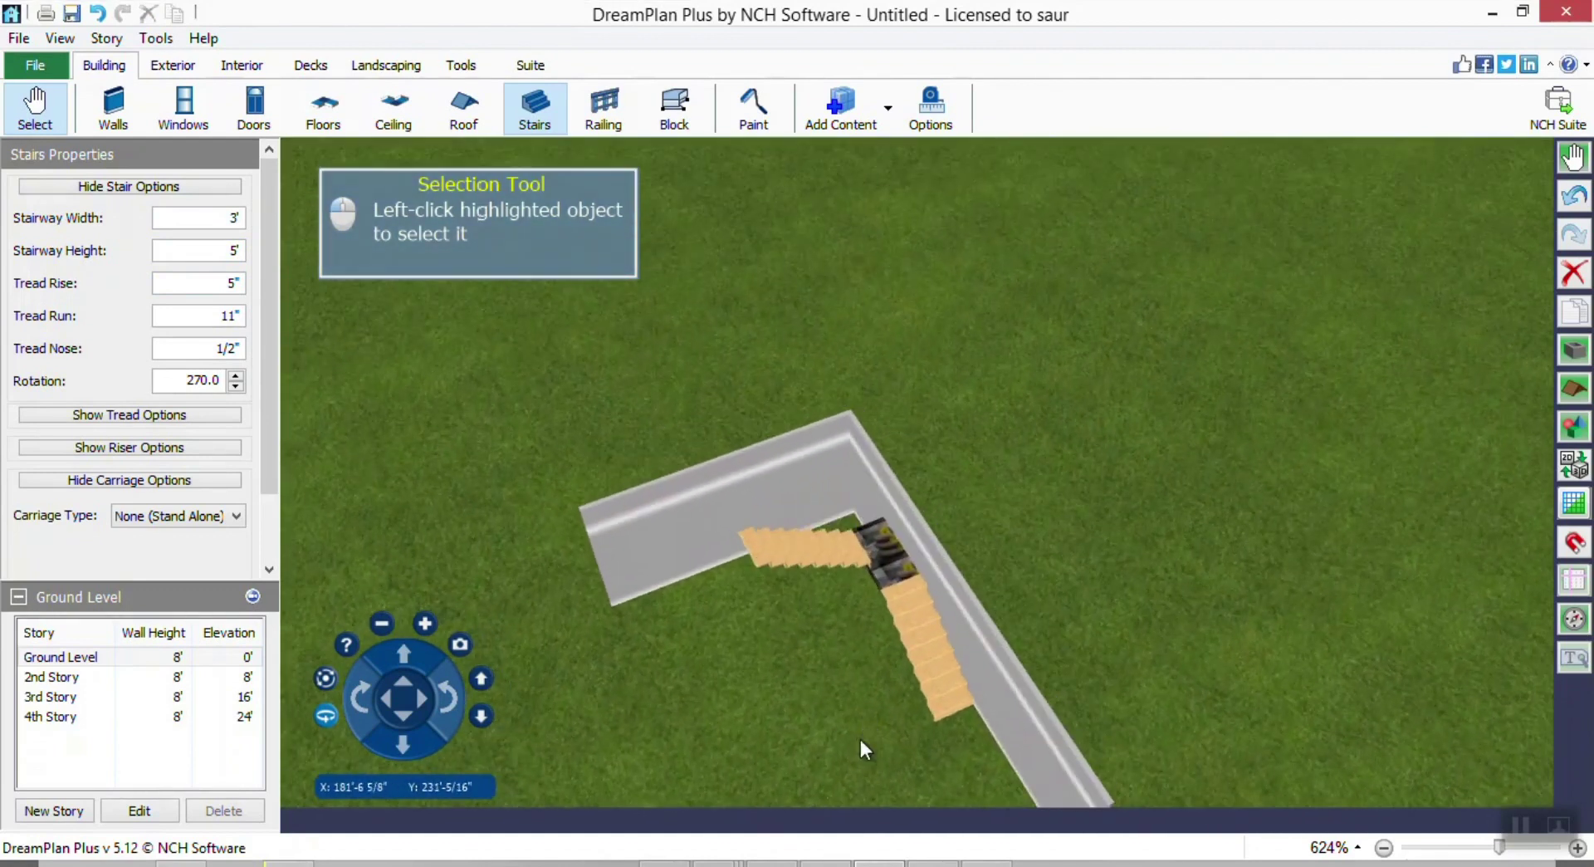
scroll(890, 704, up, 1)
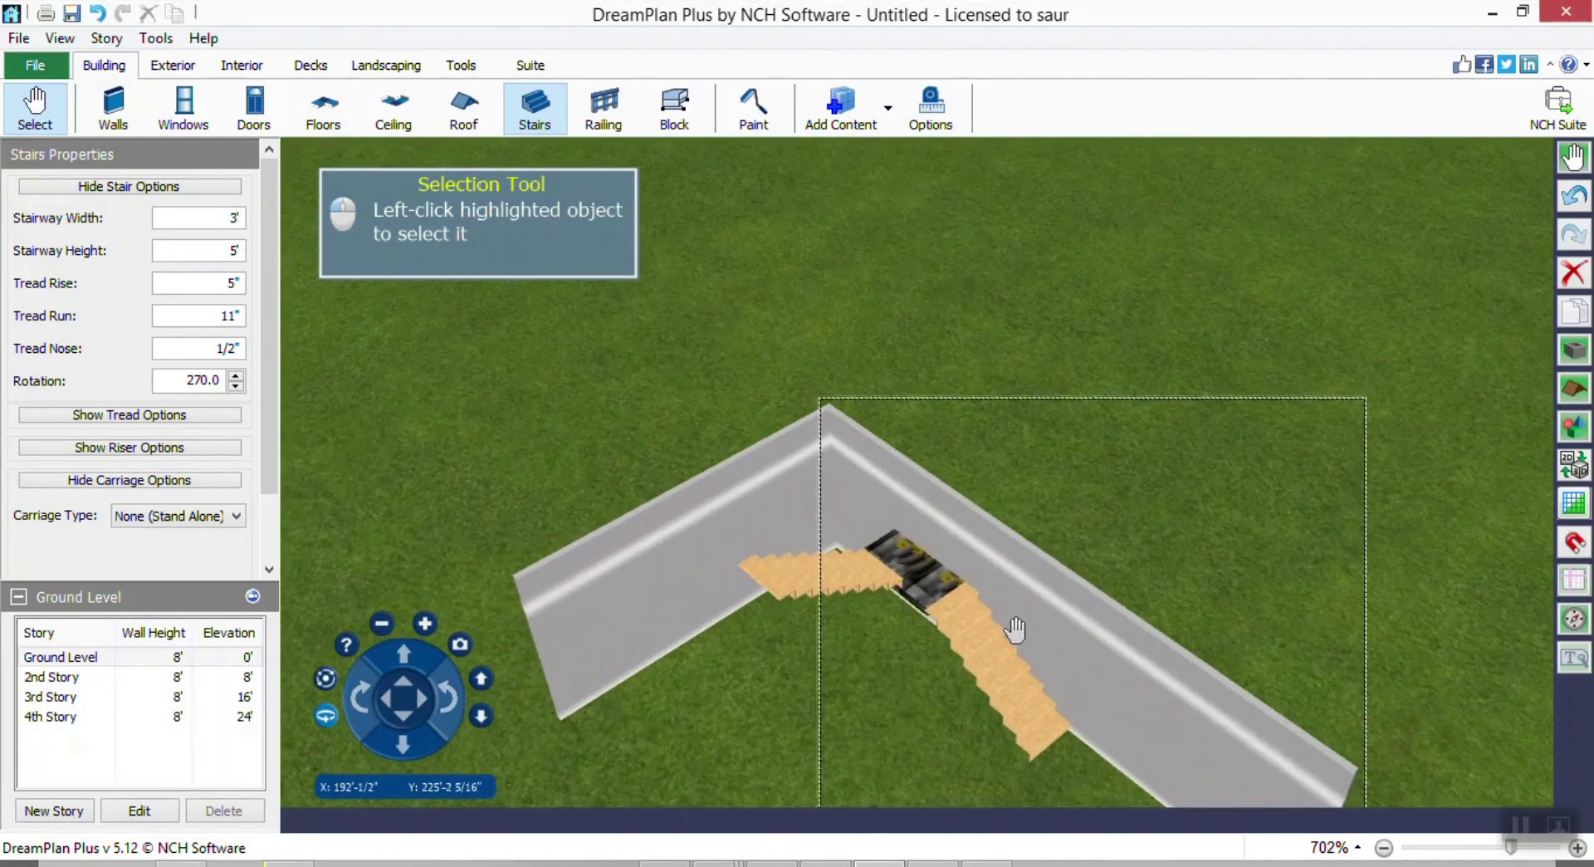
right_drag(1017, 633, 1045, 669)
scroll(934, 697, up, 1)
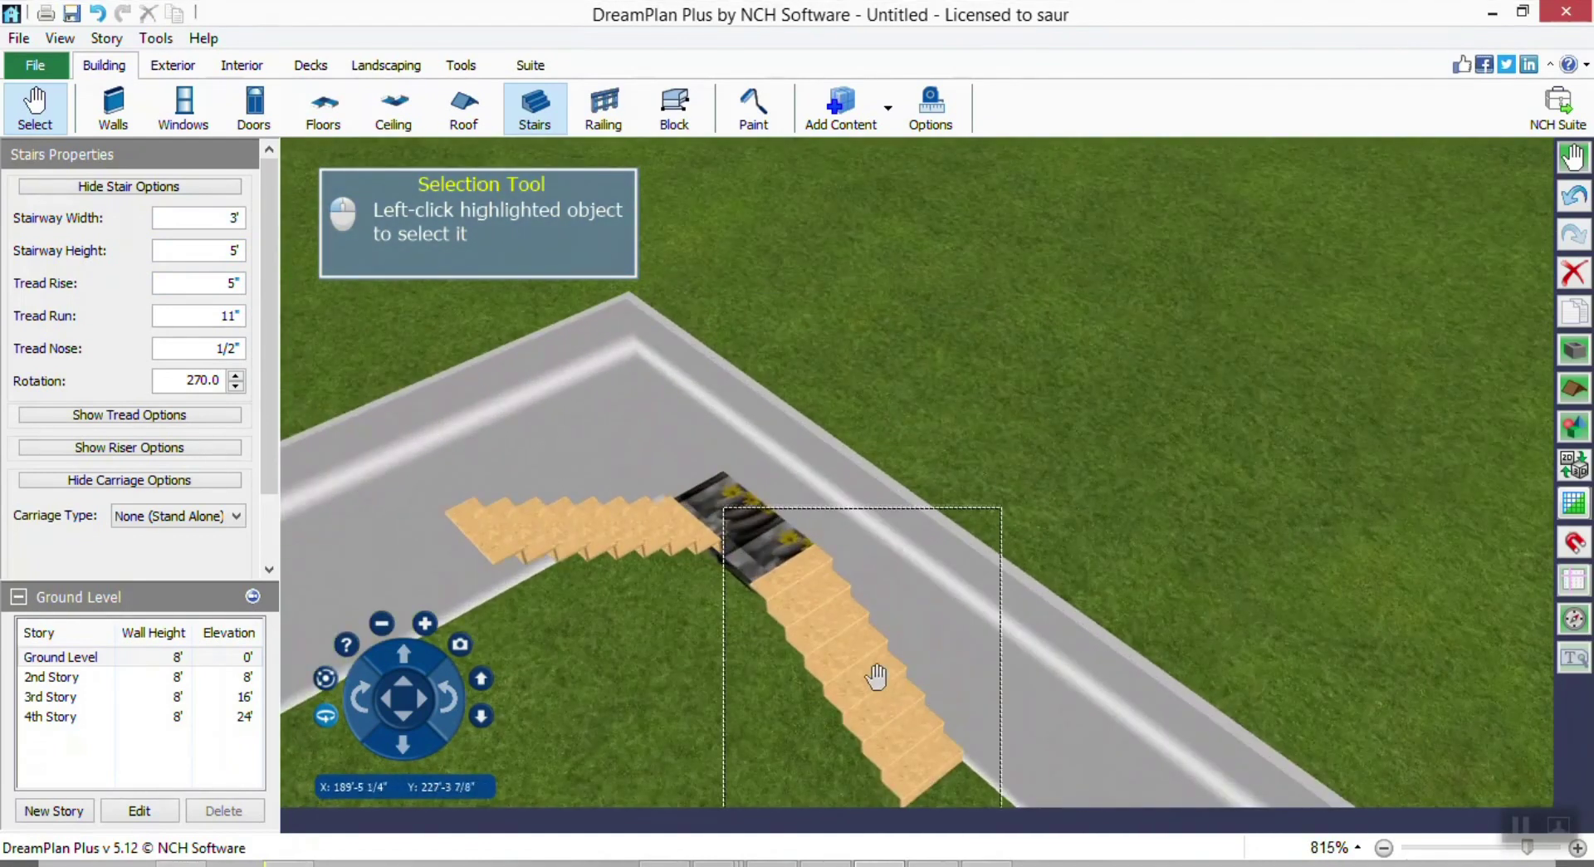
right_drag(840, 667, 828, 702)
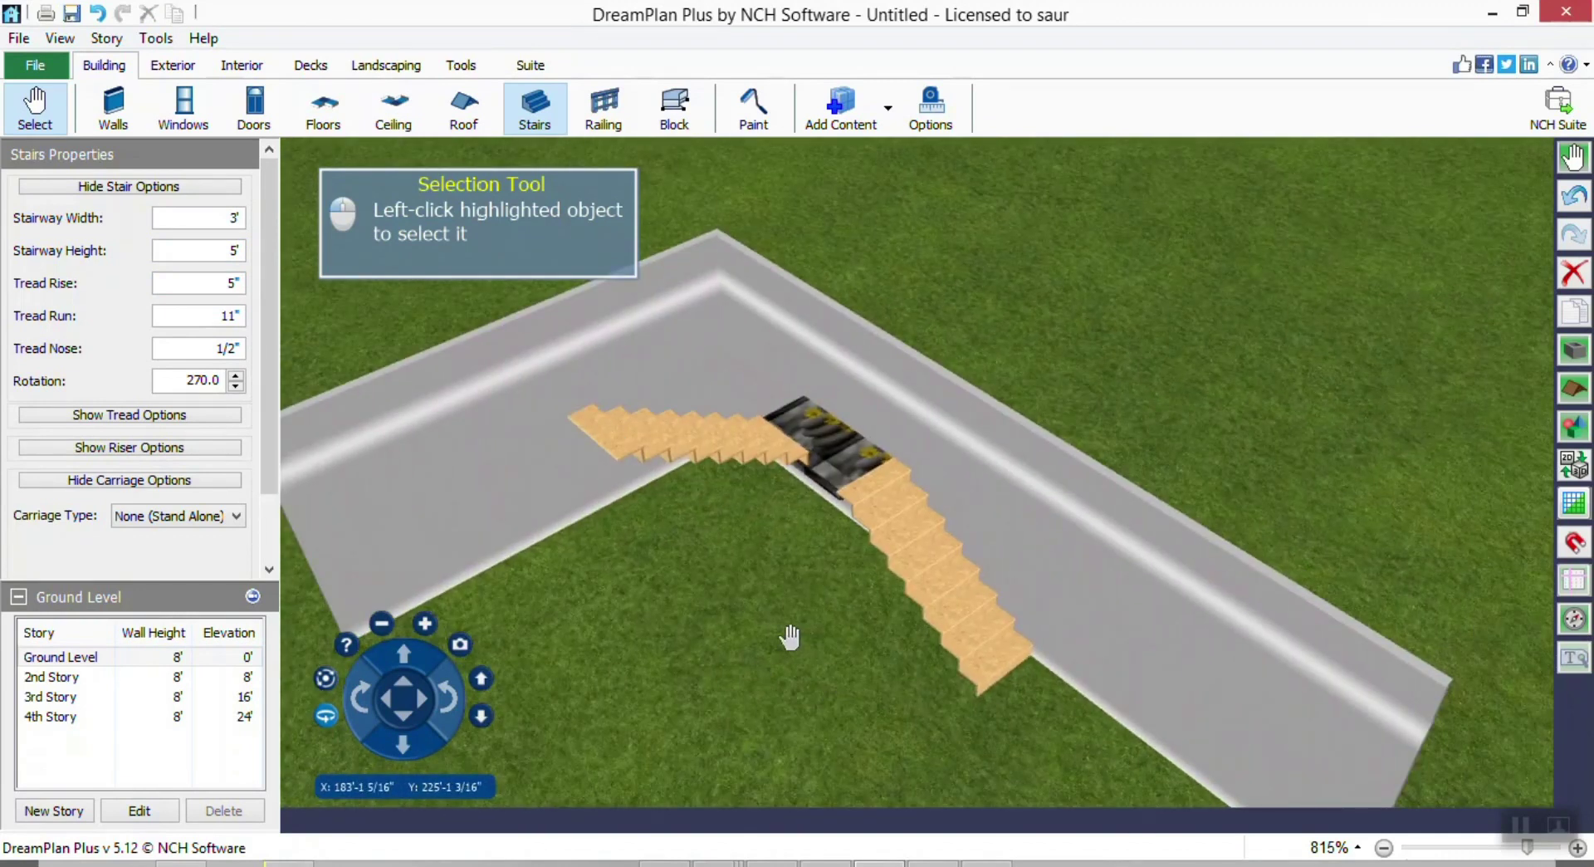
right_drag(784, 469, 781, 494)
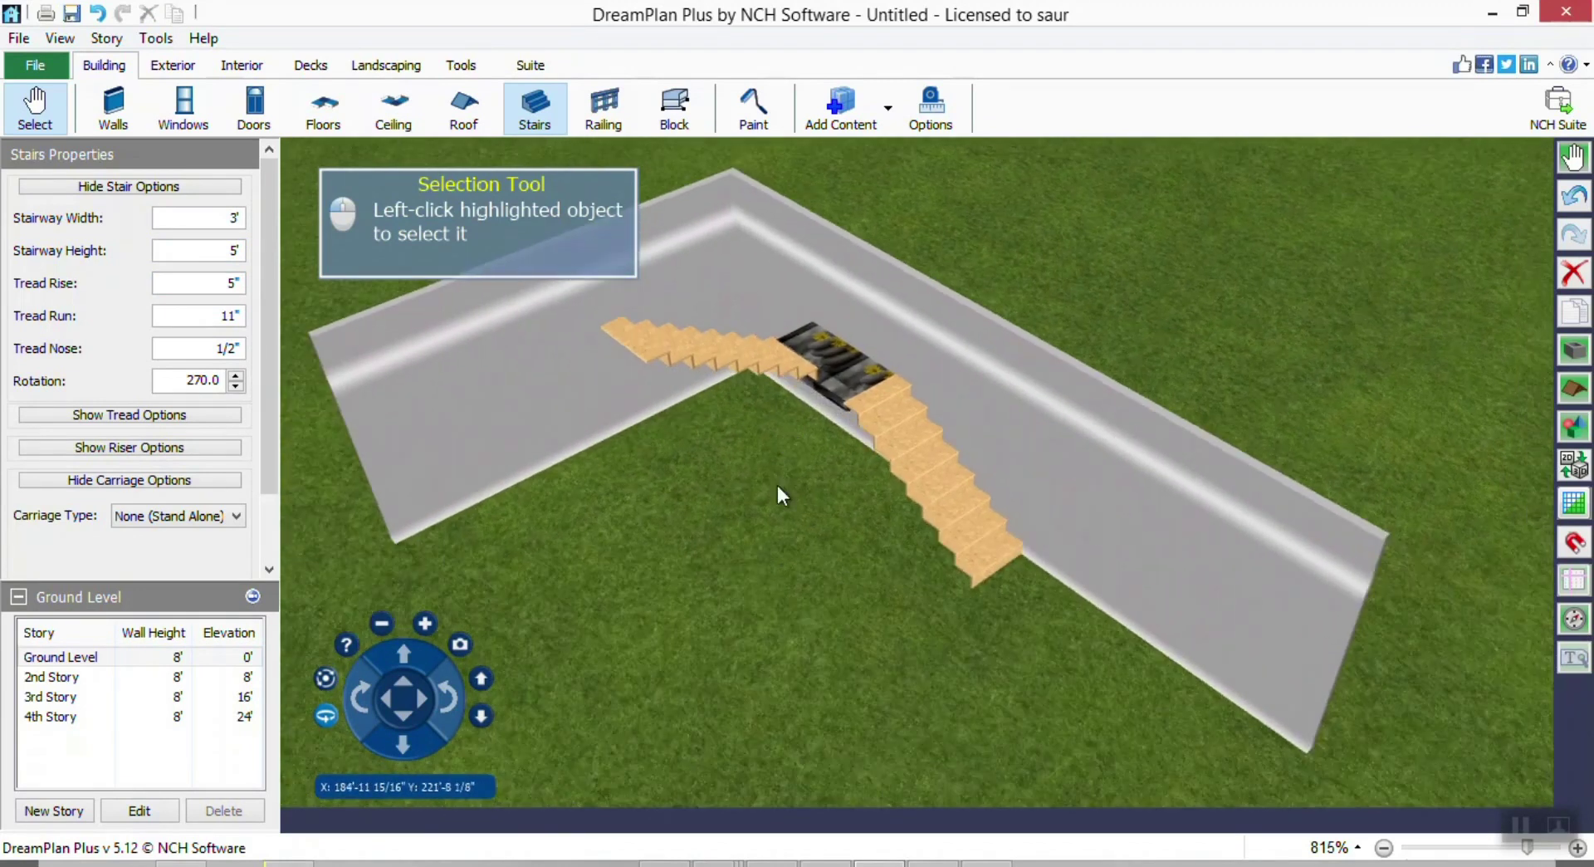
click(743, 380)
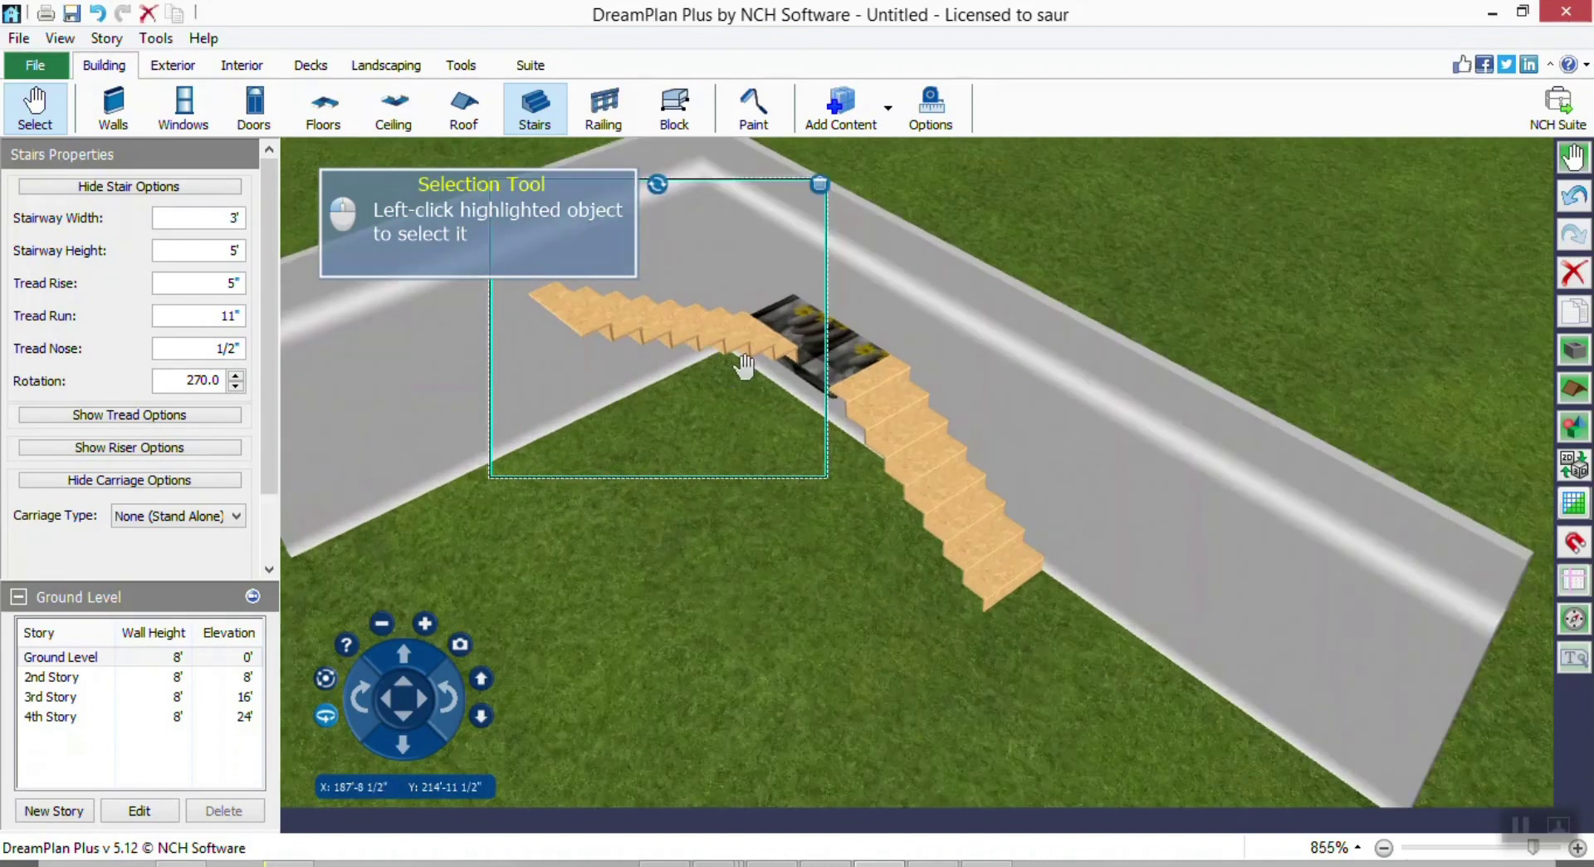
scroll(1014, 320, down, 1)
click(1015, 320)
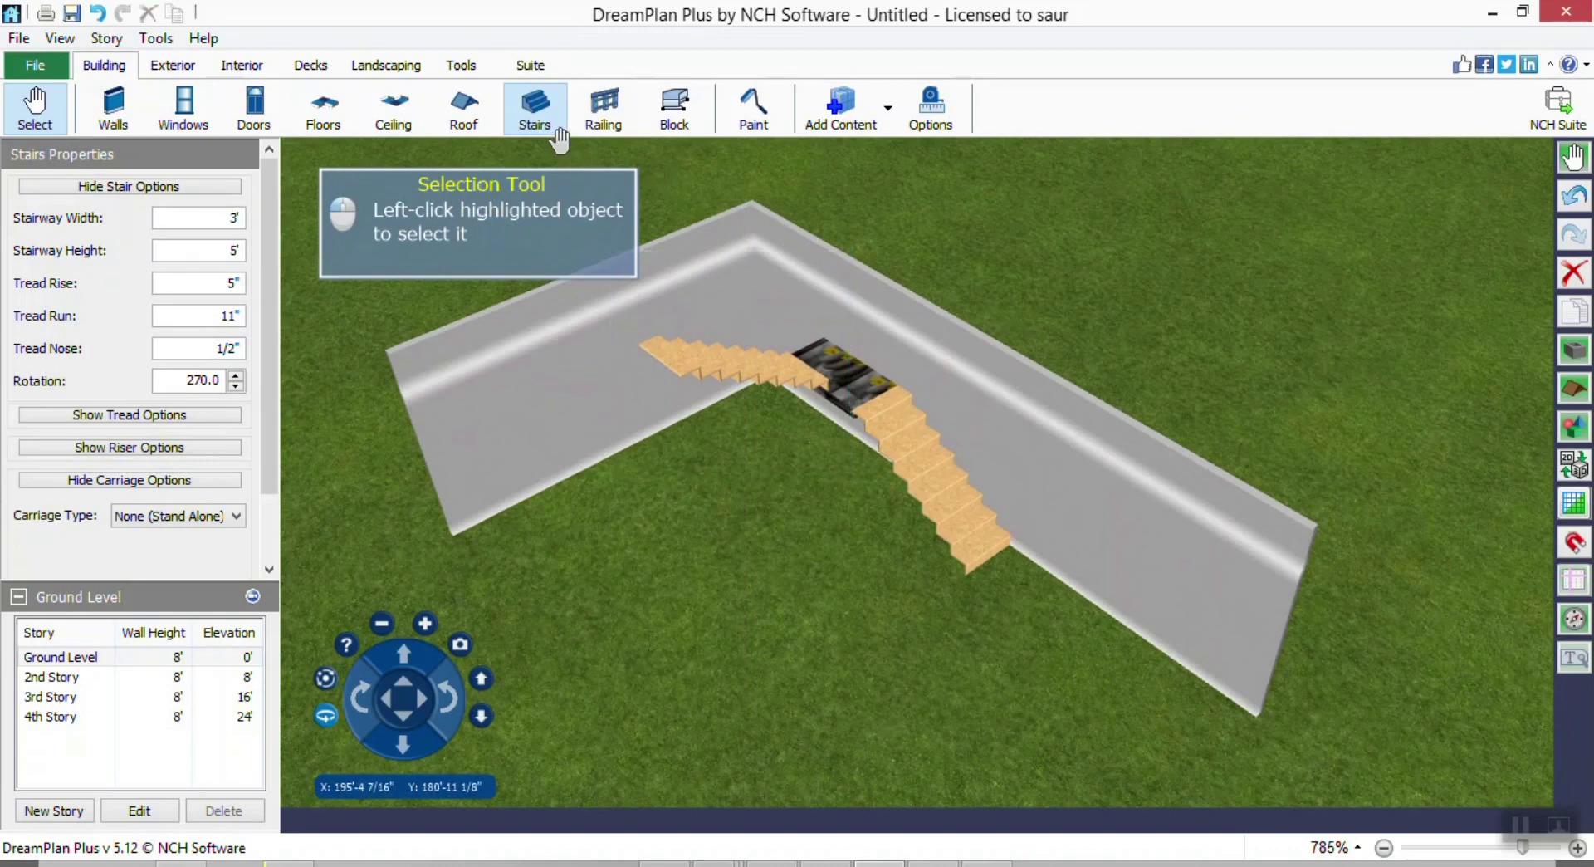
Place a separate 5'-6" high flight with a rotation of 0 on the open grass in front of the corner staircase.
click(556, 132)
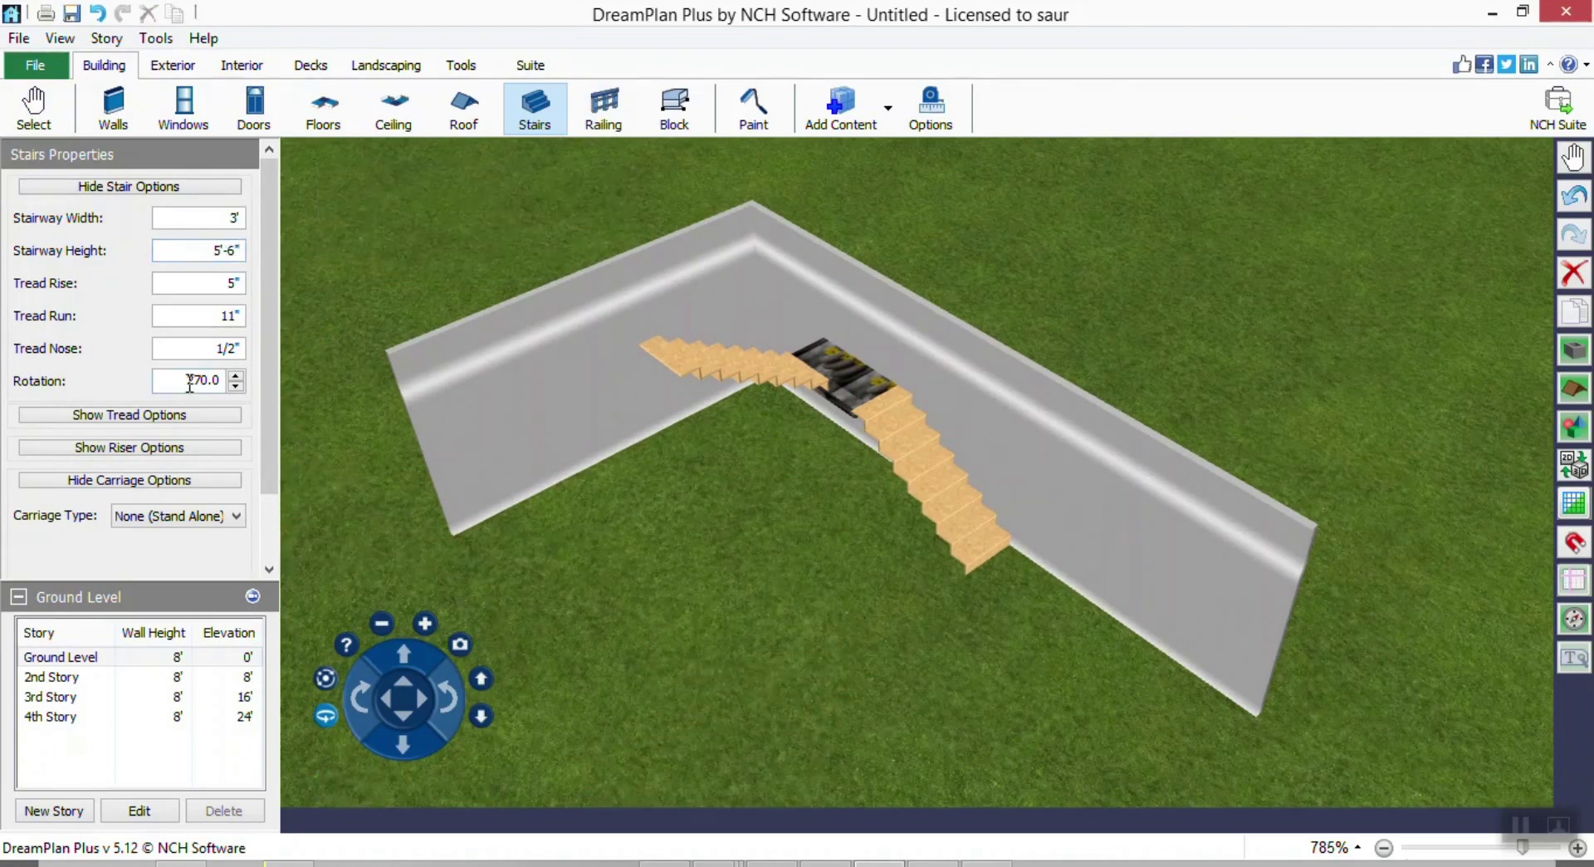
click(844, 661)
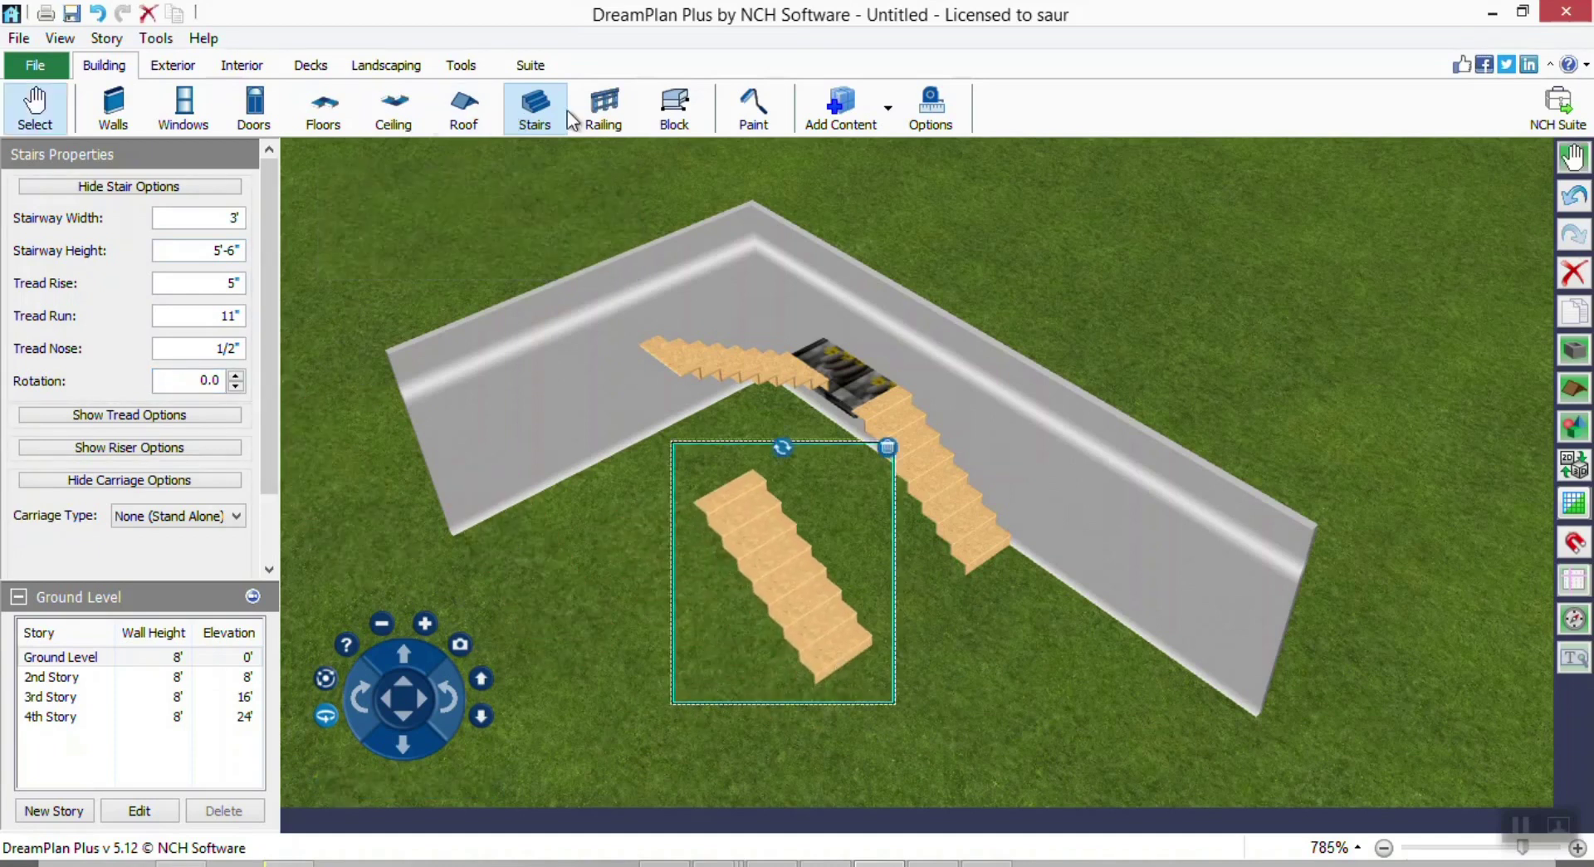
In the 2D Rendered View, move the separate flight about 6' farther away from the corner staircase.
click(674, 116)
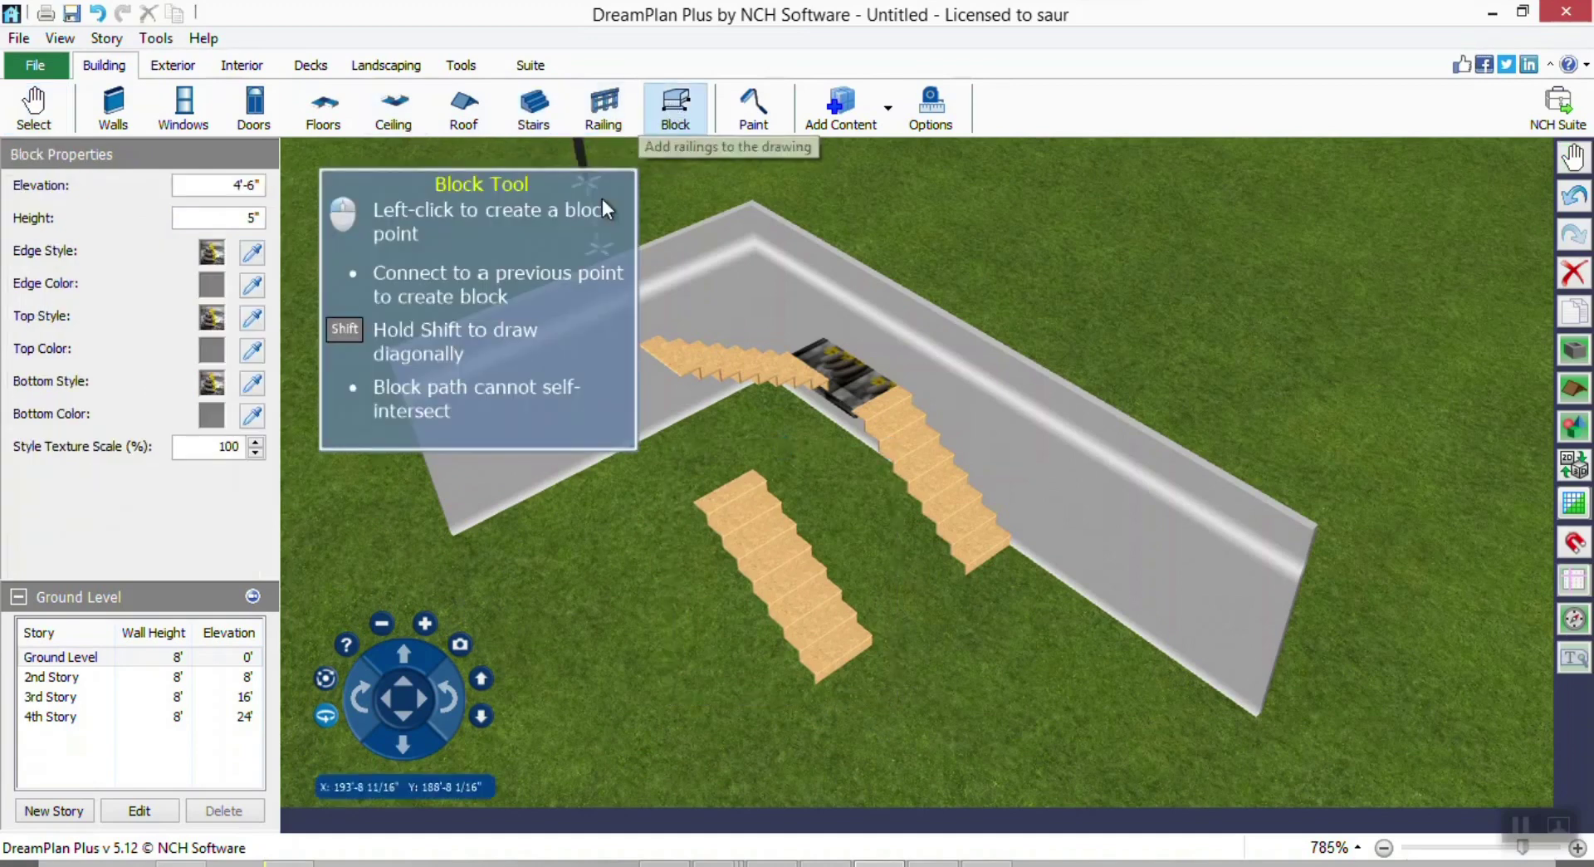
click(1571, 464)
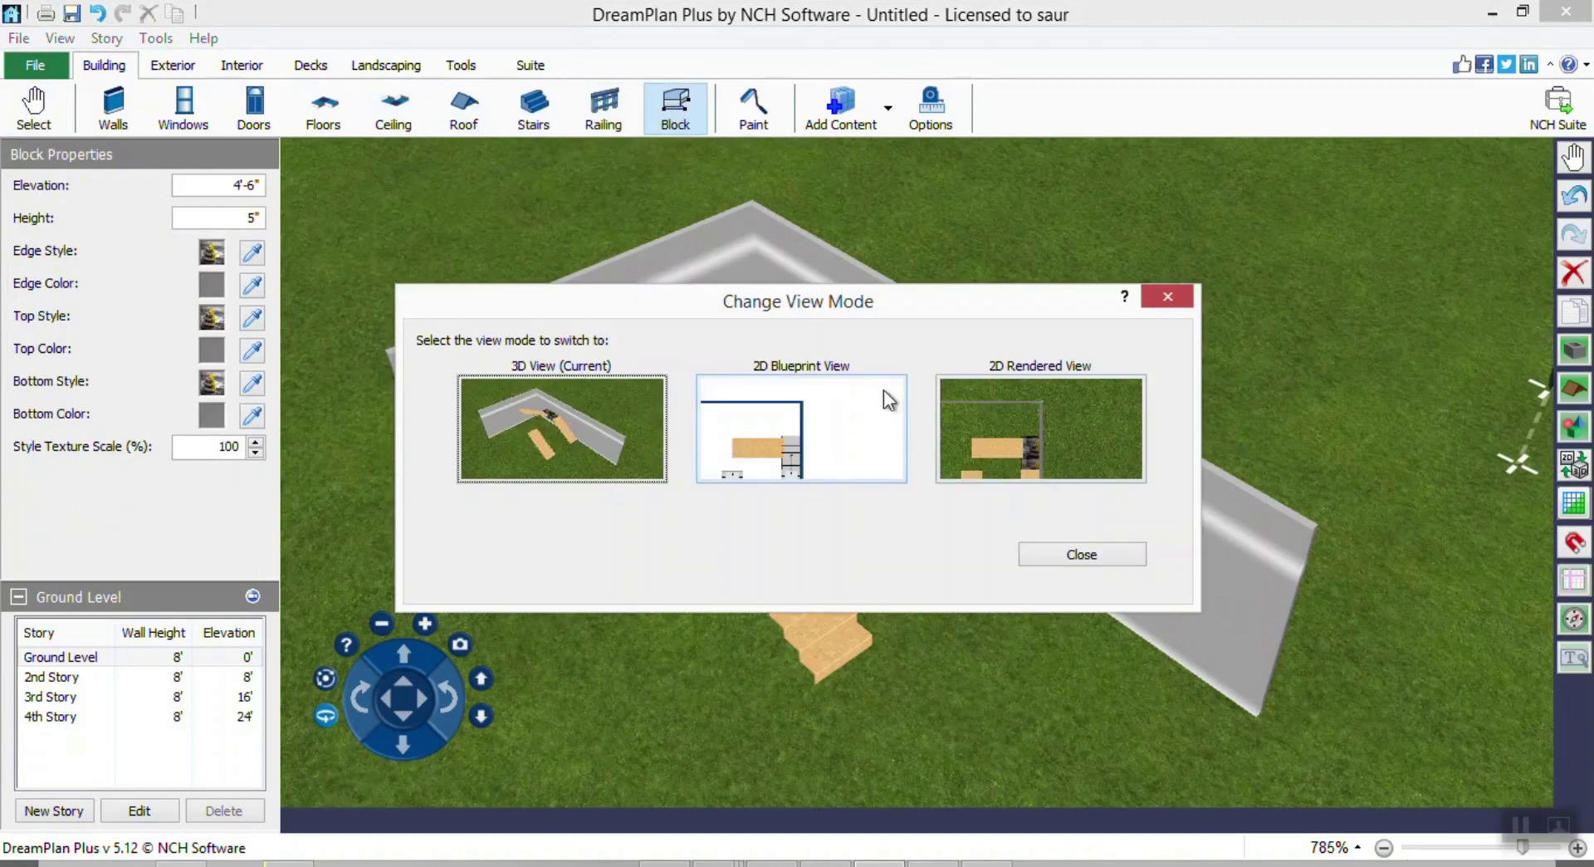
click(994, 390)
scroll(836, 347, down, 3)
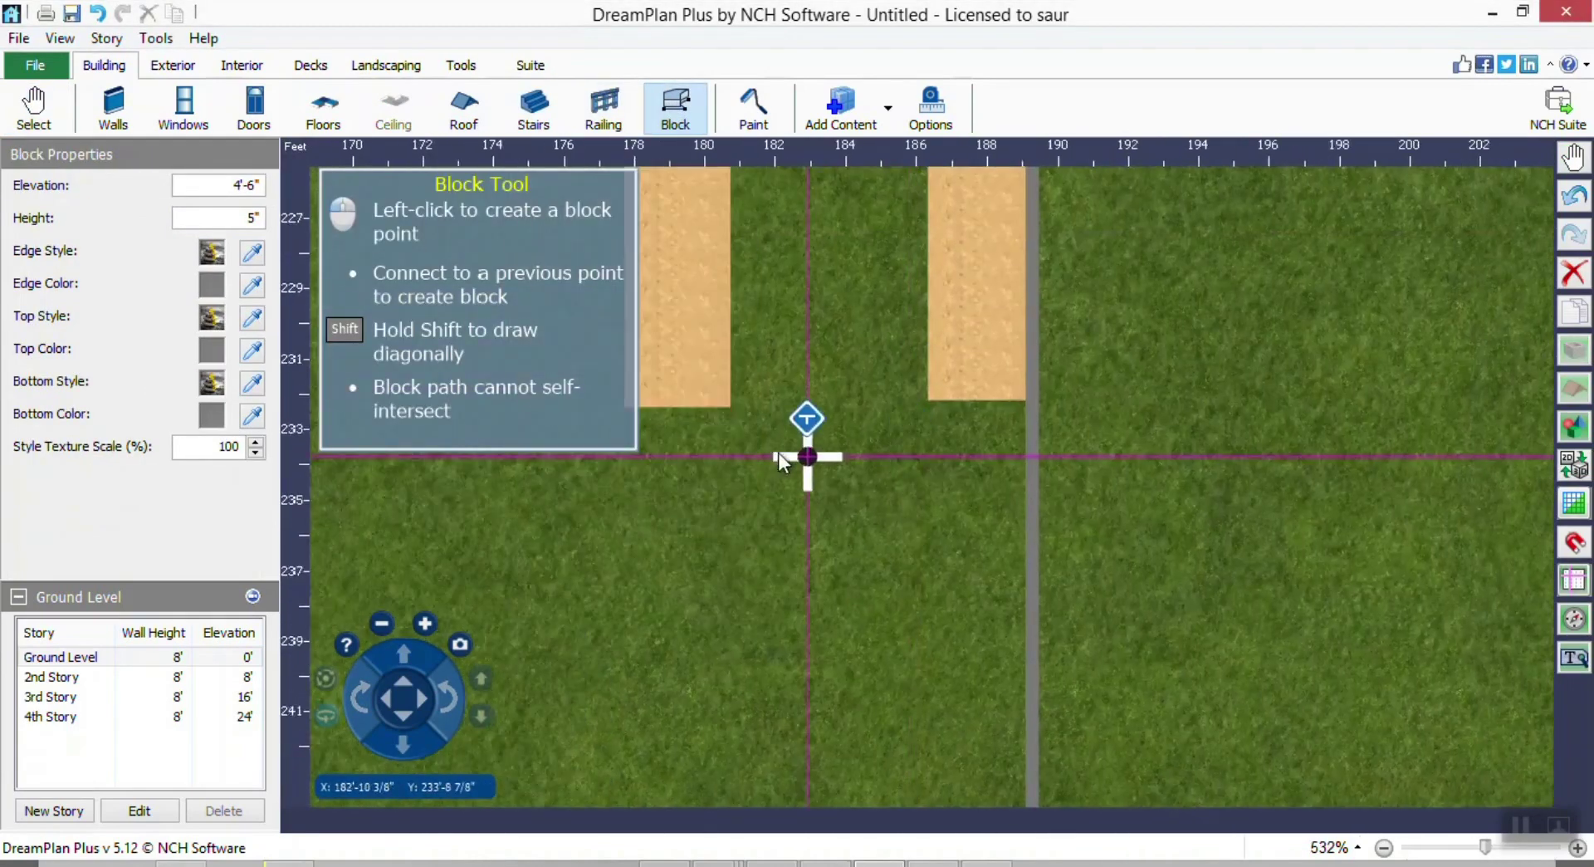
middle_drag(778, 451, 762, 421)
scroll(705, 525, up, 3)
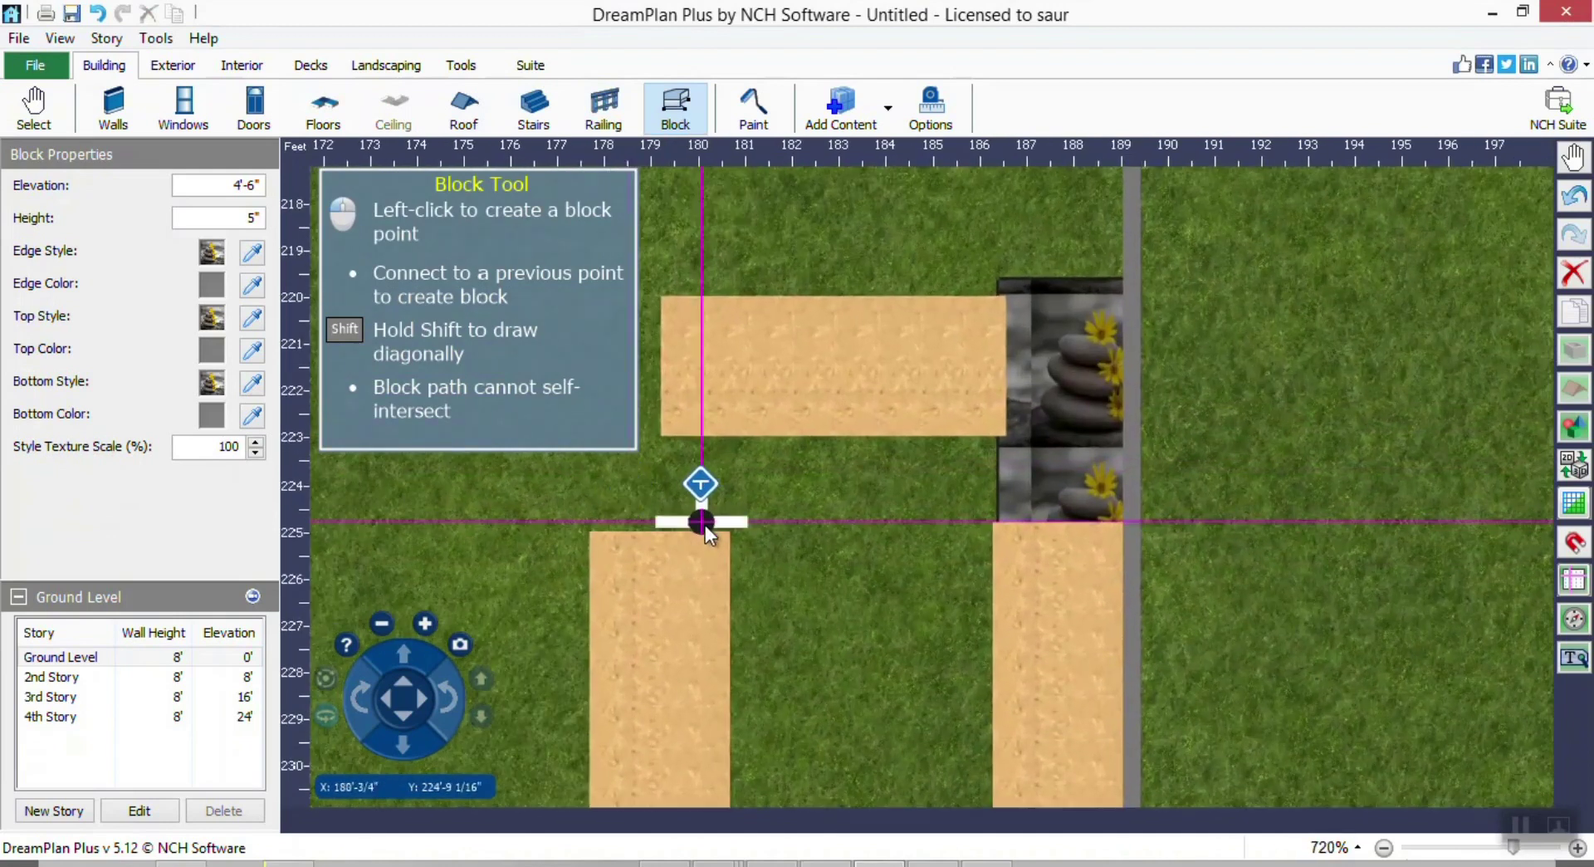
scroll(705, 524, down, 2)
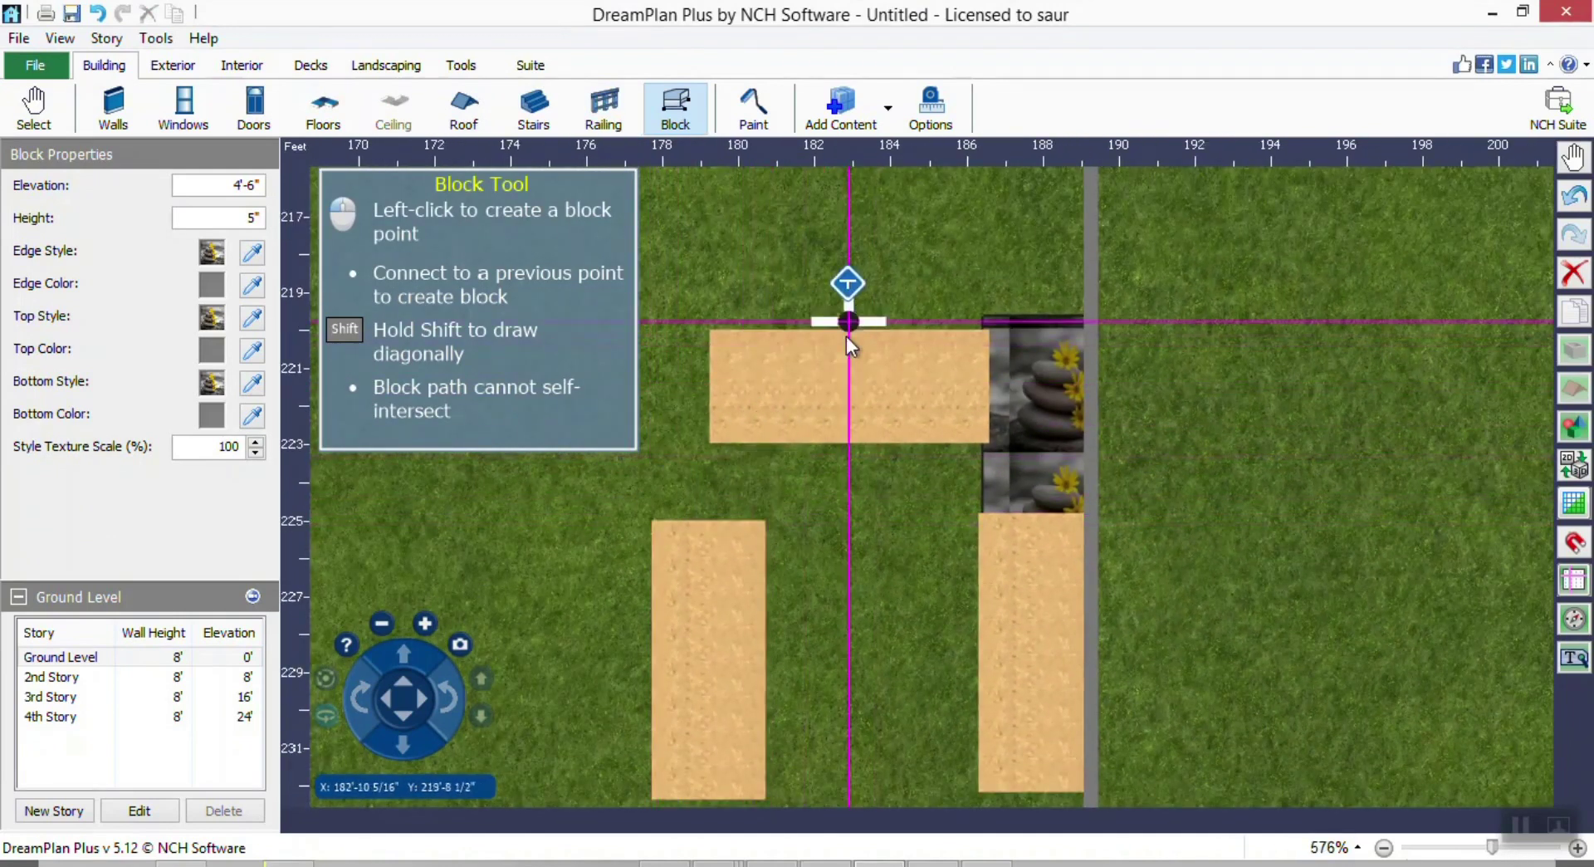
click(34, 106)
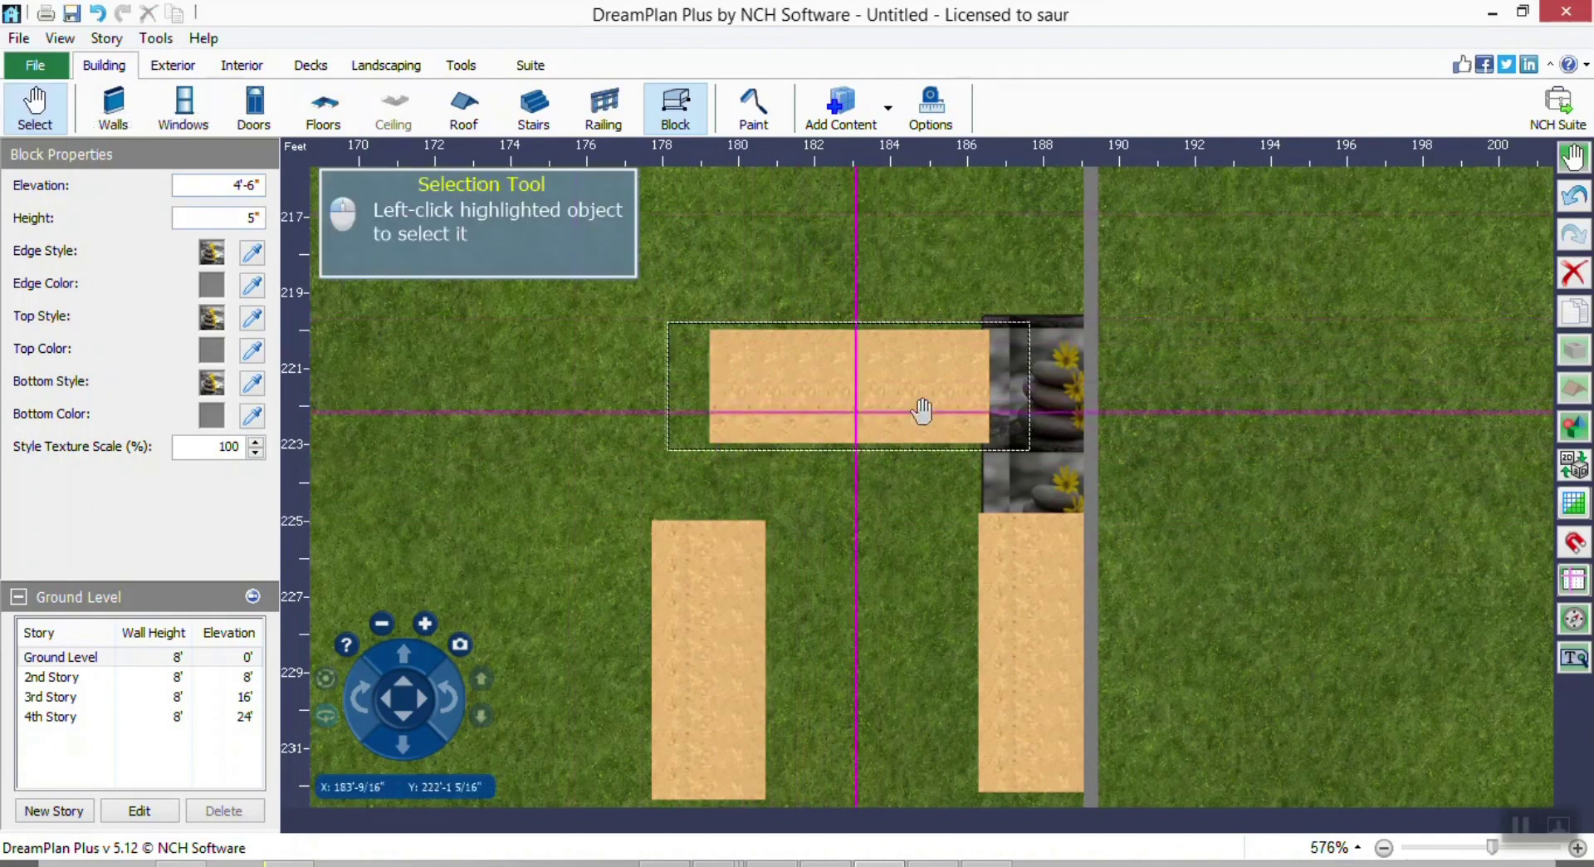
scroll(928, 413, down, 1)
drag(764, 607, 522, 604)
scroll(974, 510, left, 3)
scroll(973, 510, left, 1)
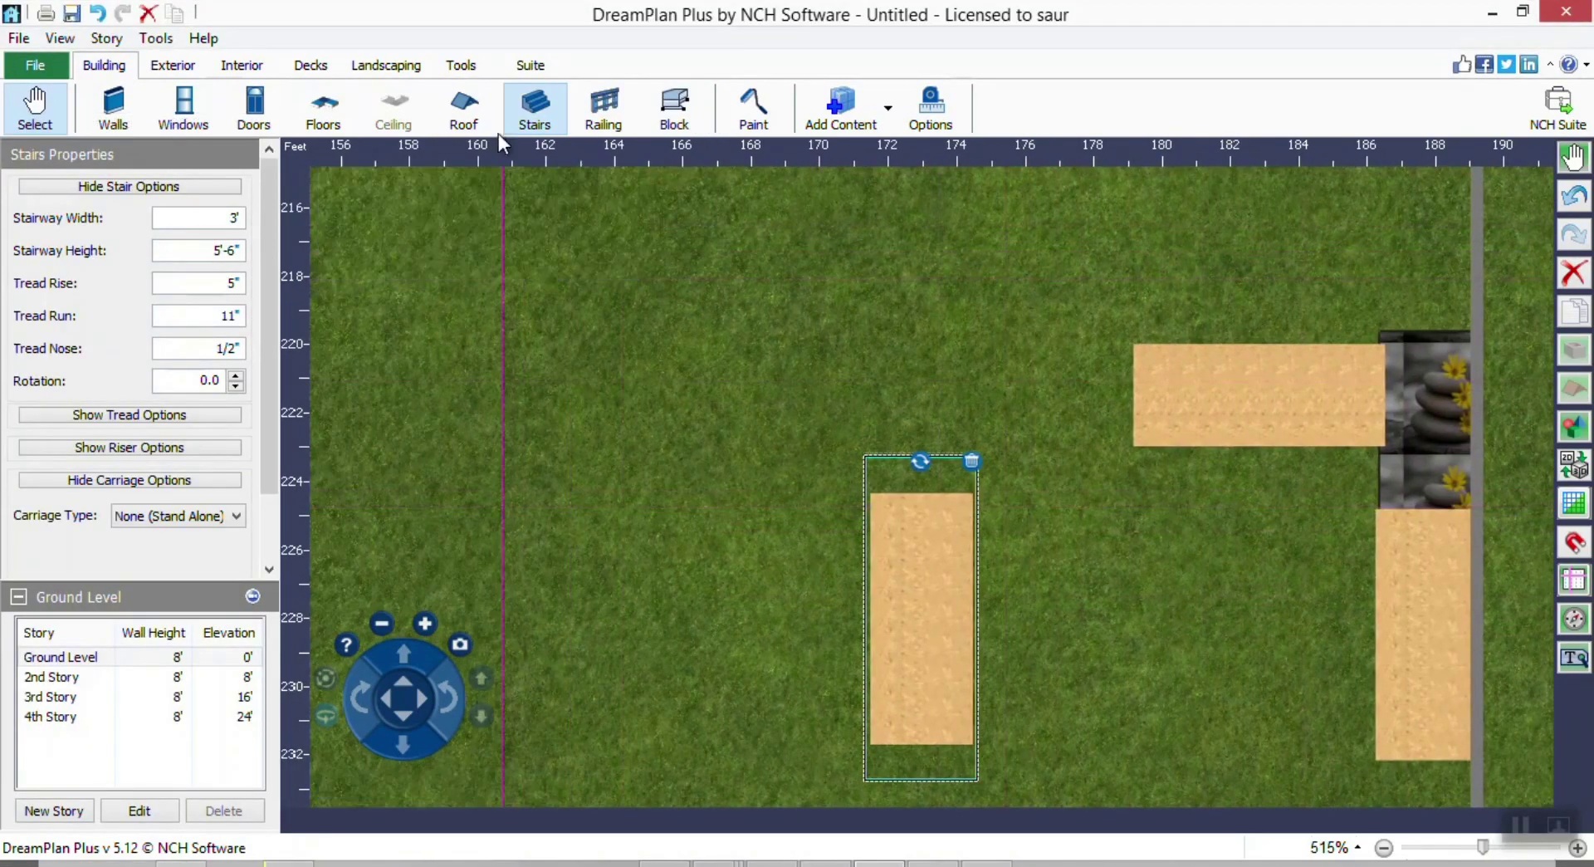
Draw a rectangular landing block about 8' by 3' along the head of the separate flight, extending away from the corner staircase.
click(652, 121)
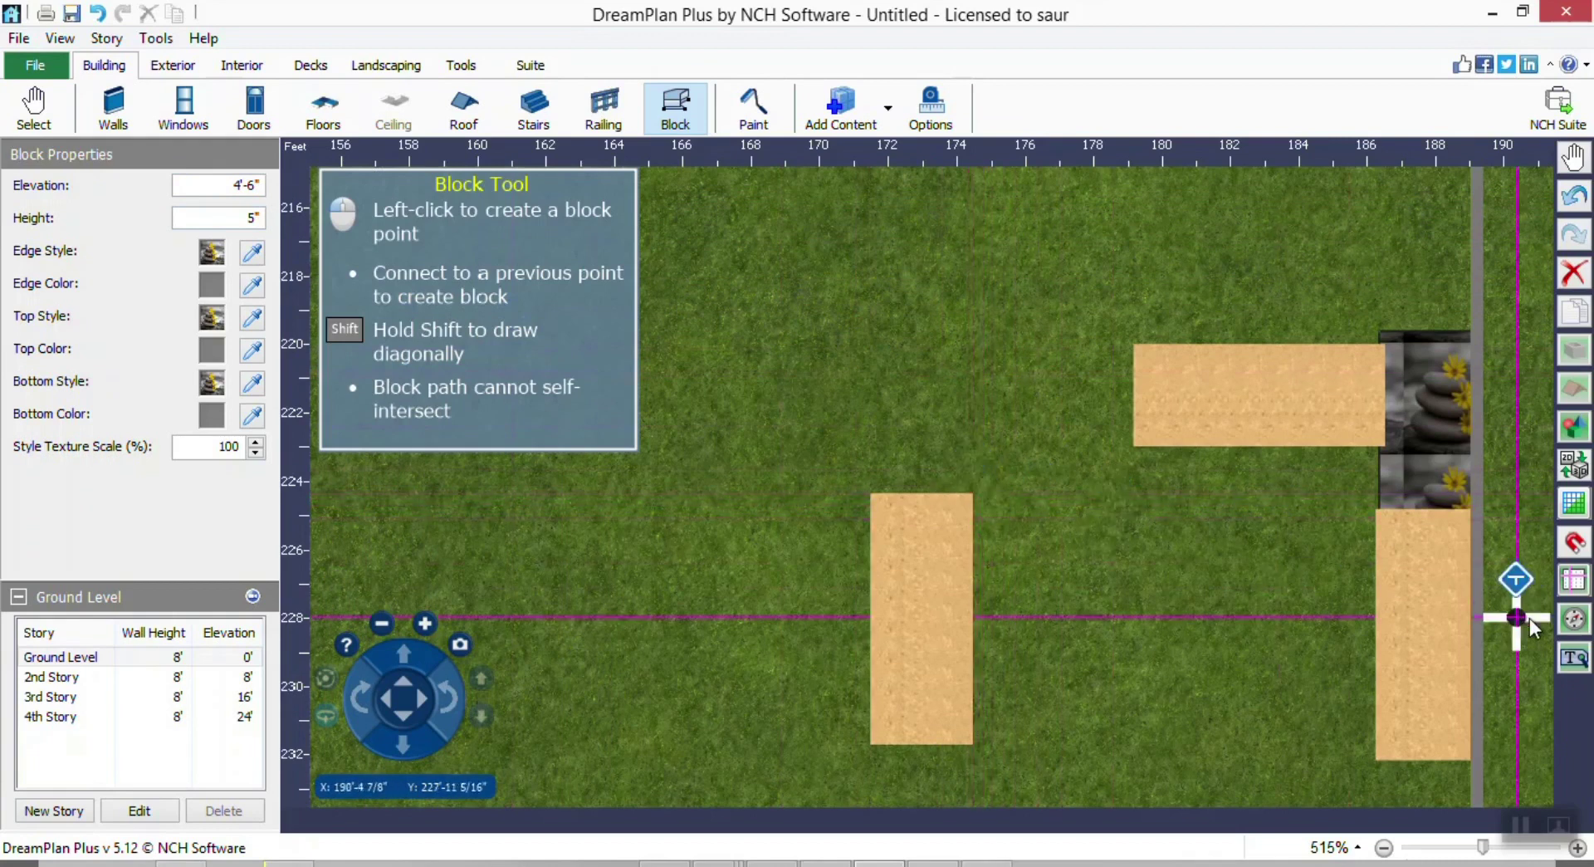
click(1567, 552)
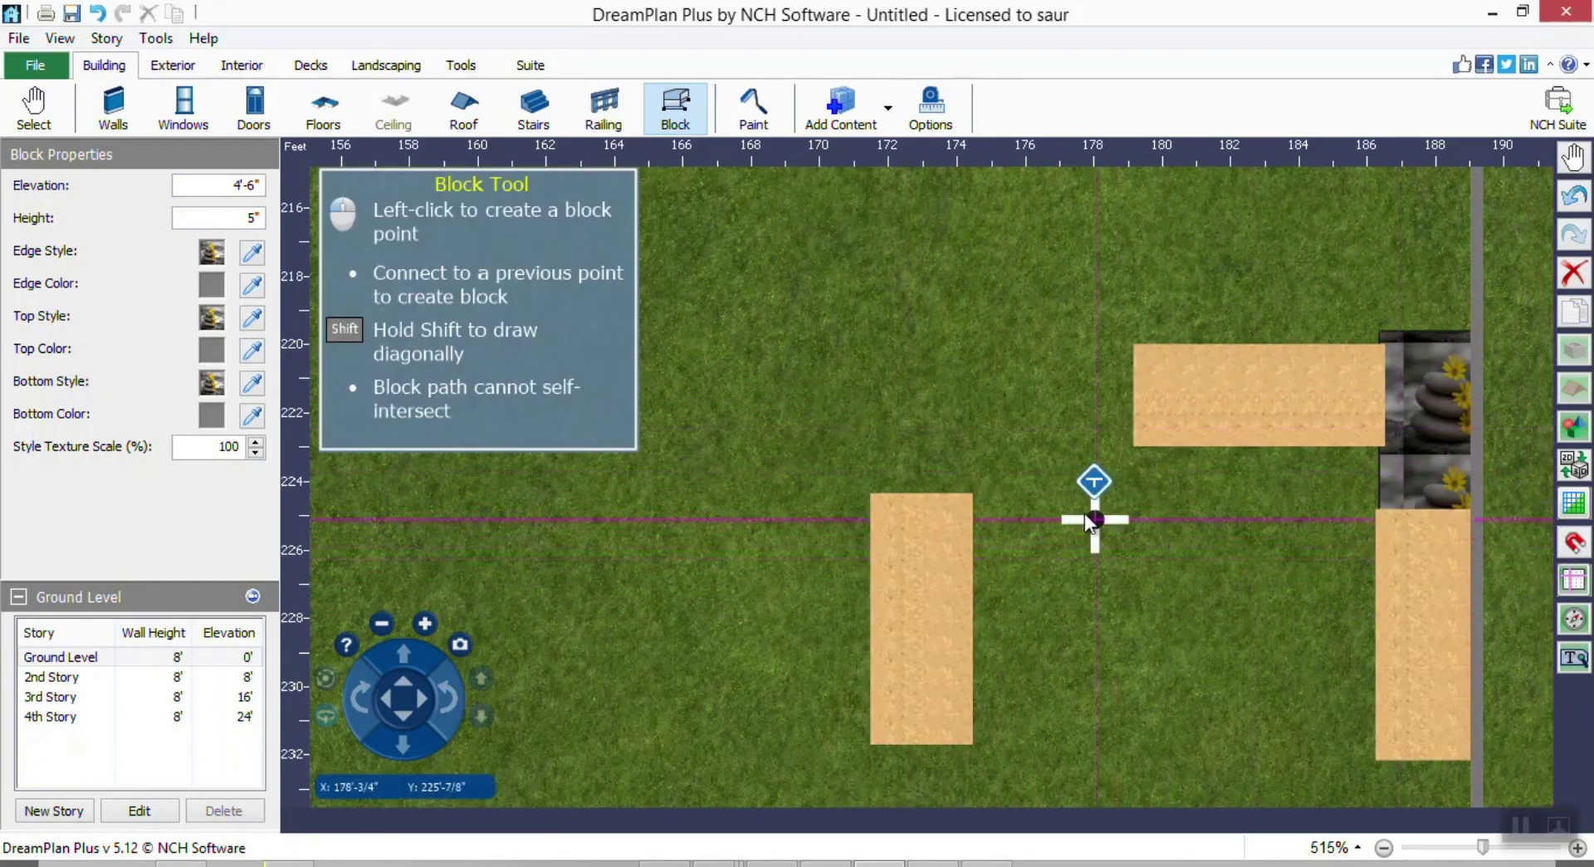
click(976, 494)
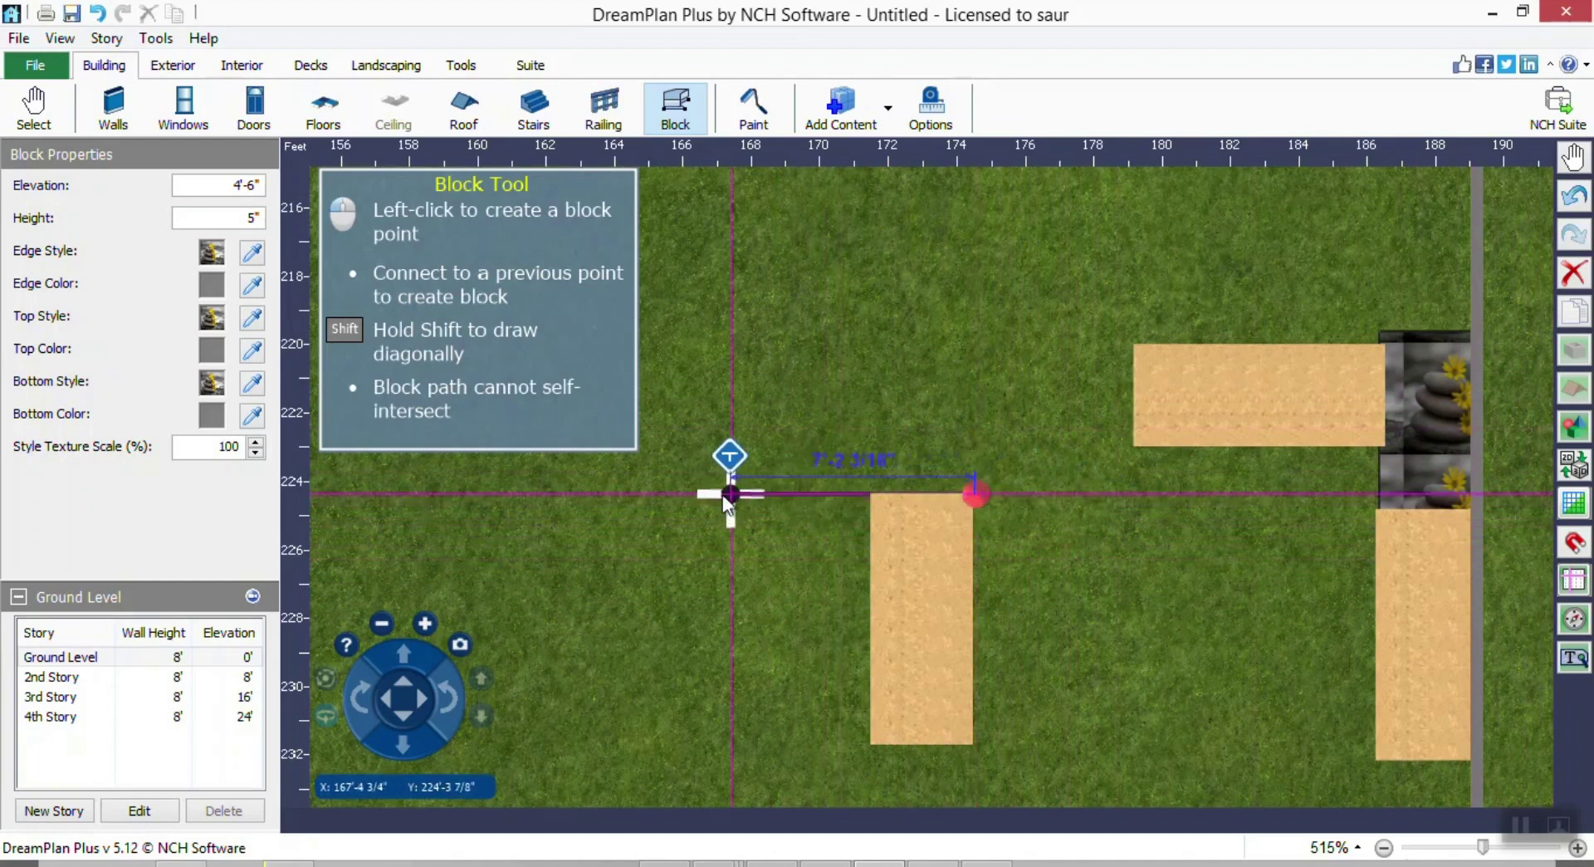
click(710, 494)
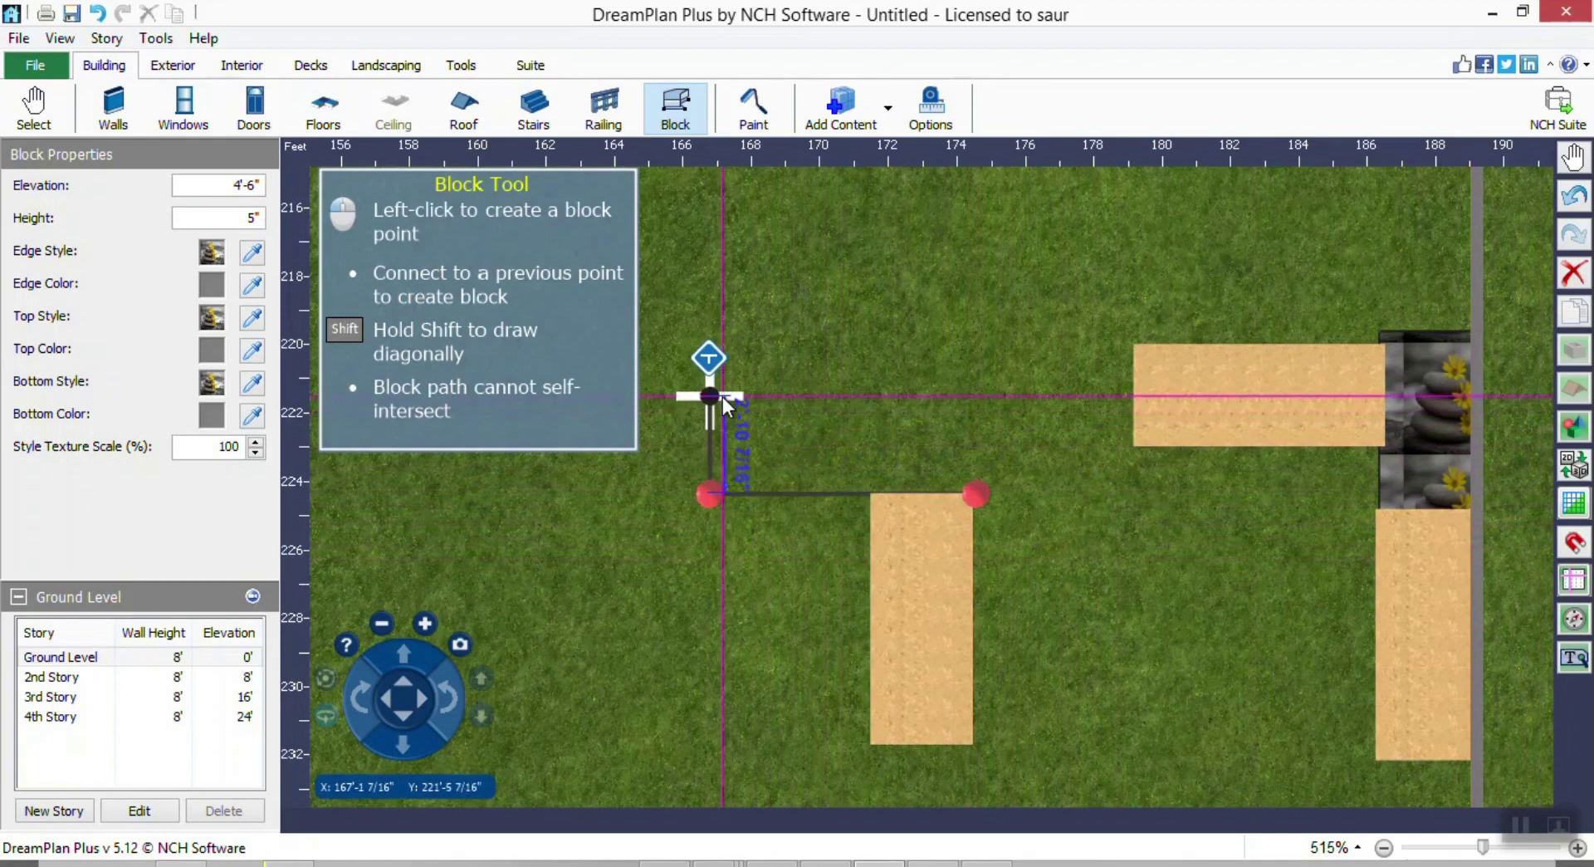
click(710, 385)
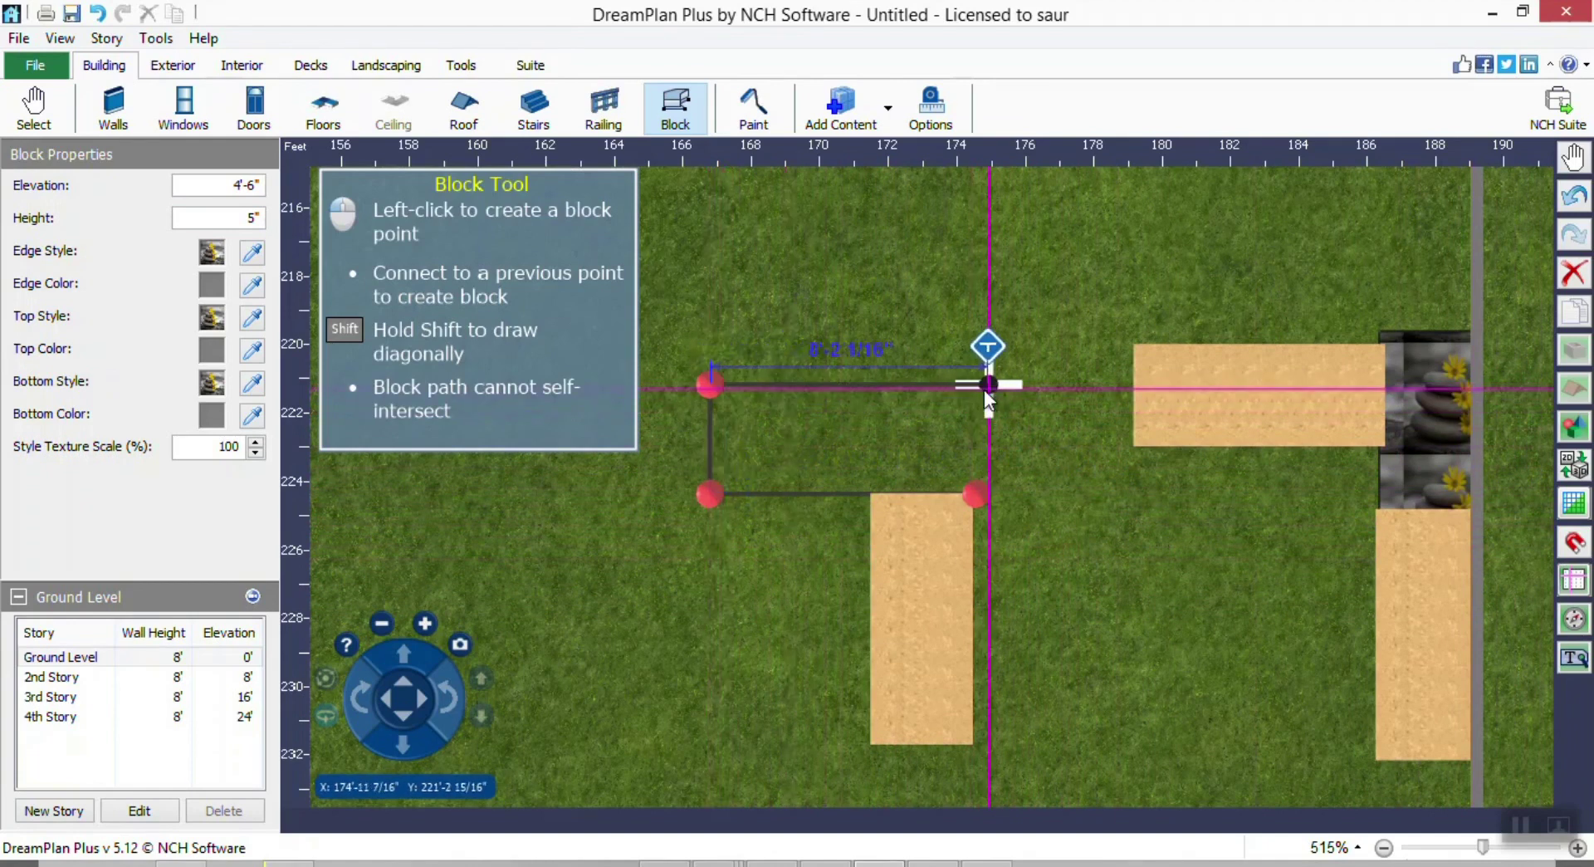
click(964, 385)
click(976, 493)
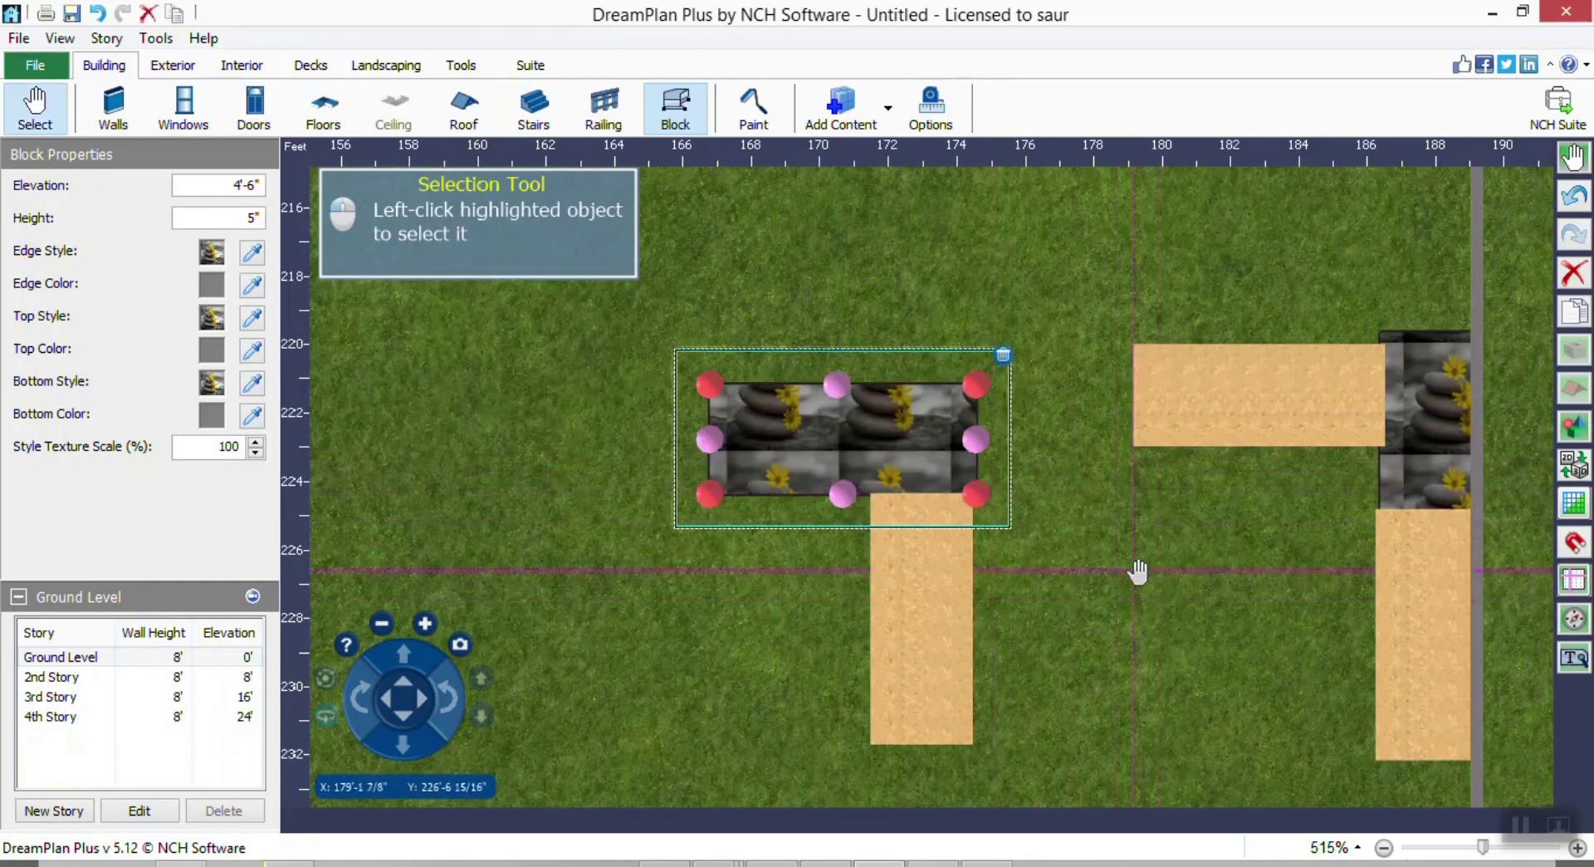
Switch to 3D View and examine how the new landing block meets the separate flight.
click(1573, 464)
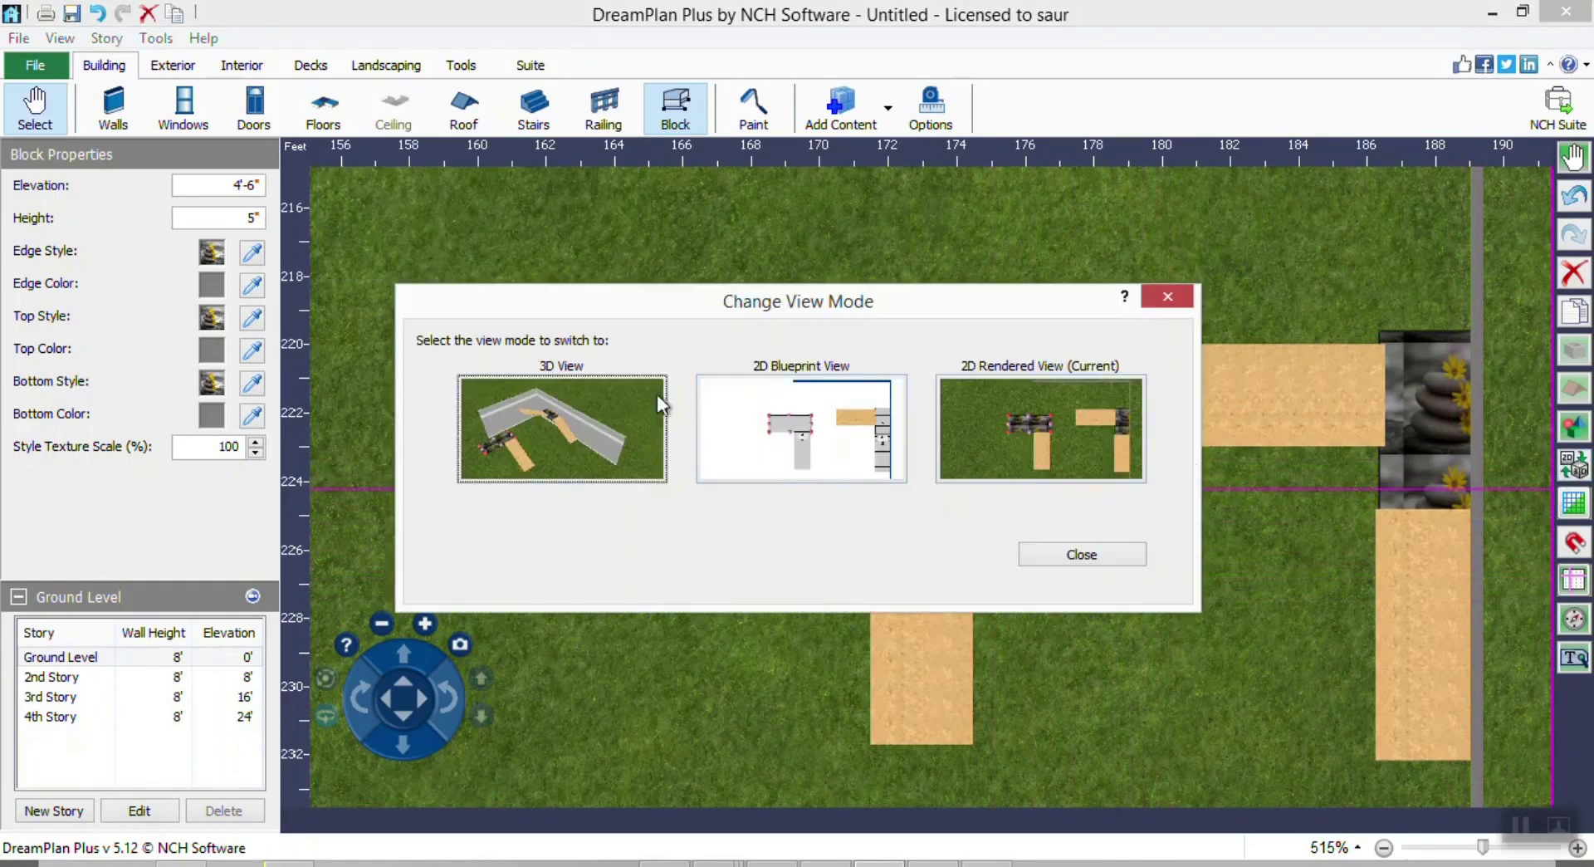
click(656, 395)
right_drag(782, 466, 958, 229)
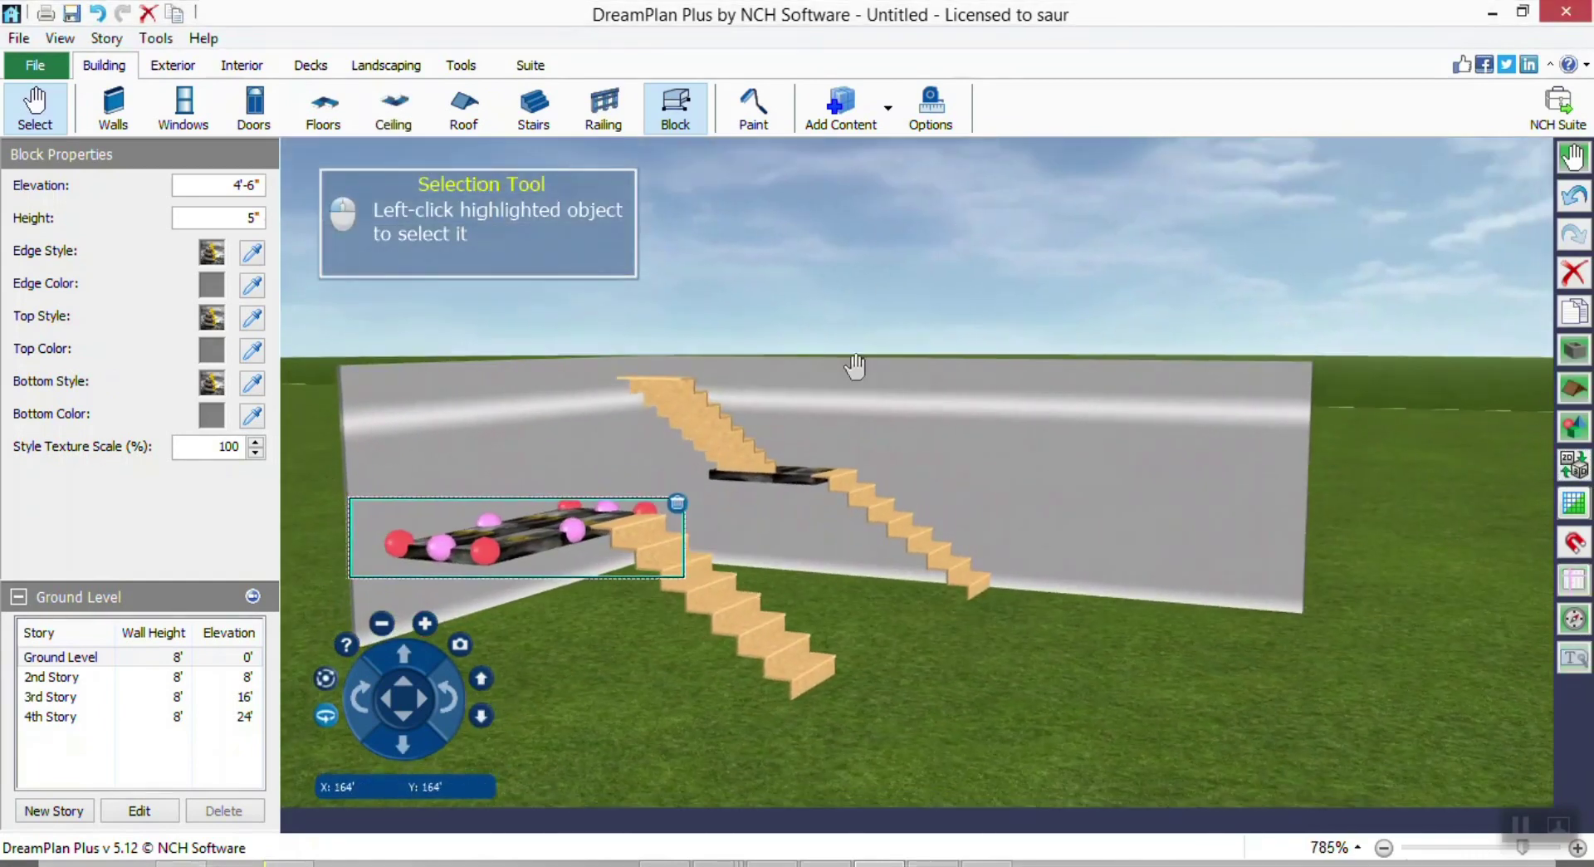
right_drag(521, 545, 785, 607)
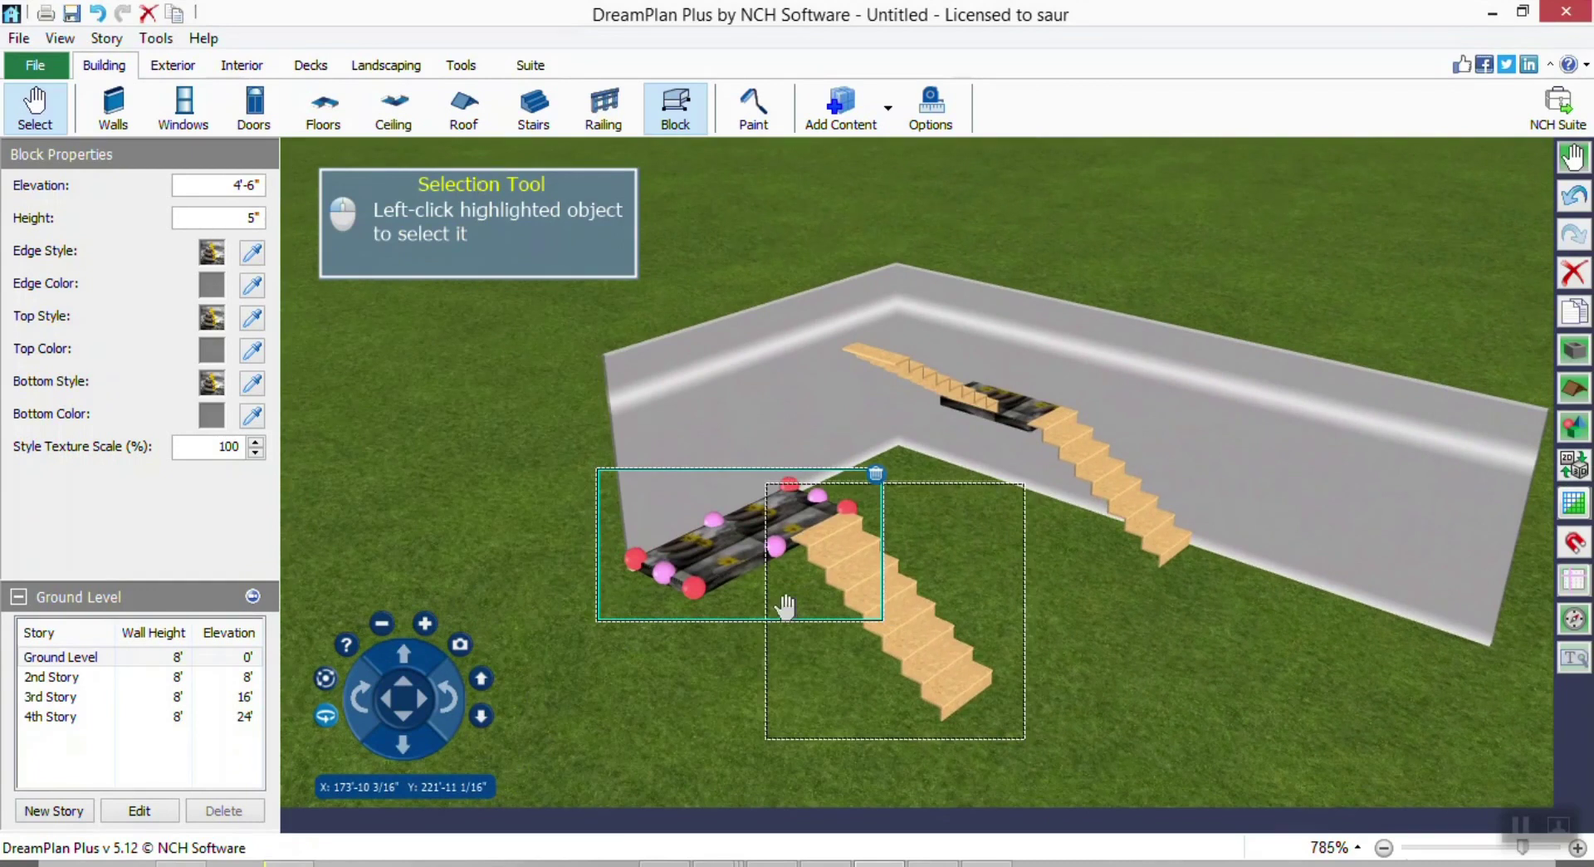
Place another 5'-6" high flight with a rotation of 180 on the grass near the new landing.
click(535, 125)
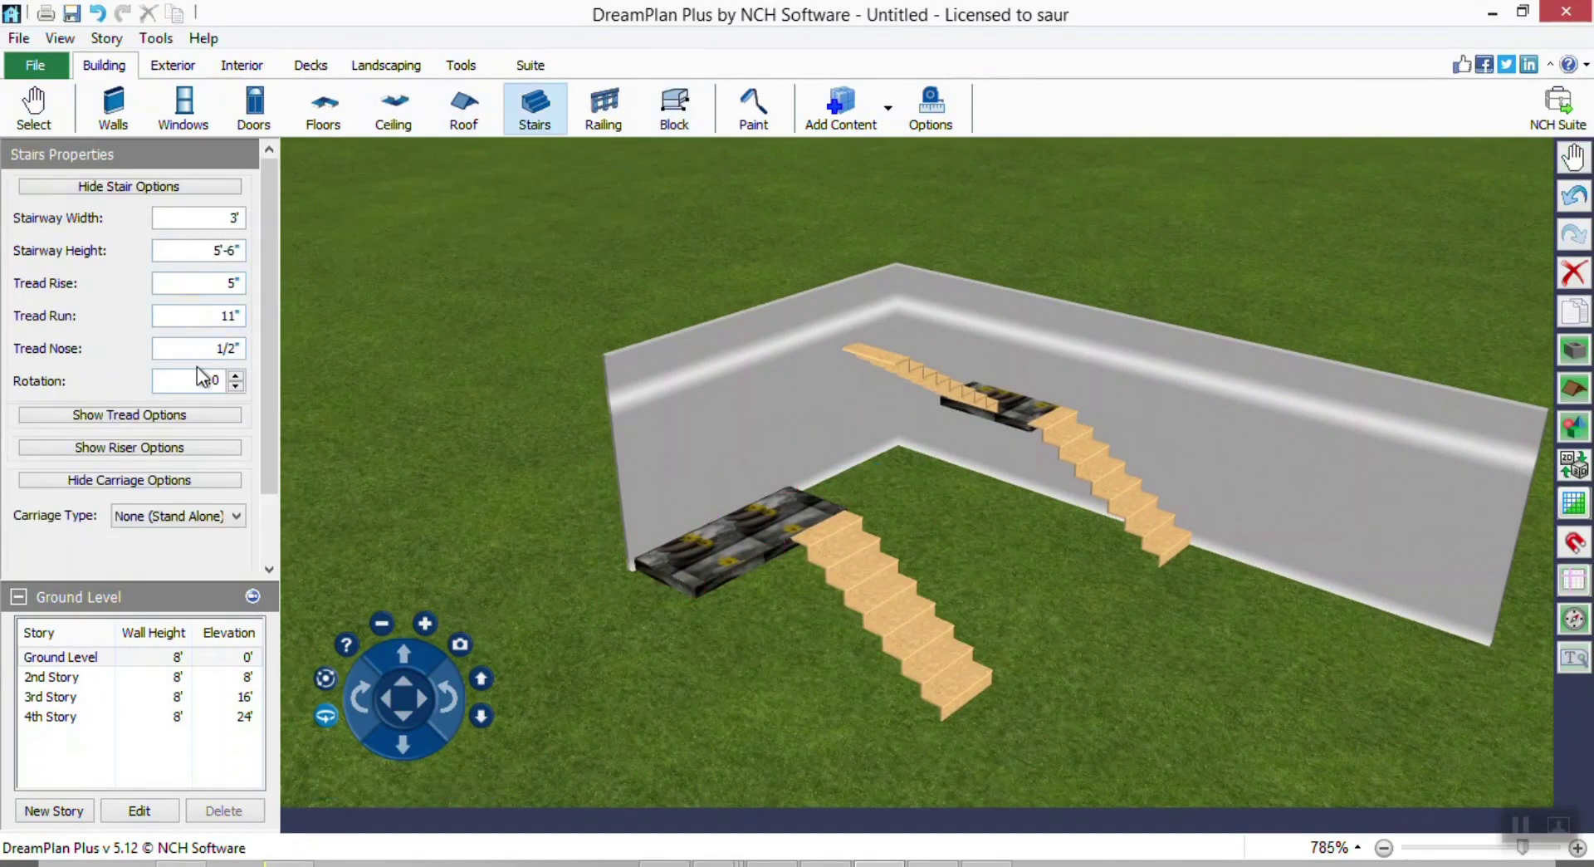
double_click(211, 381)
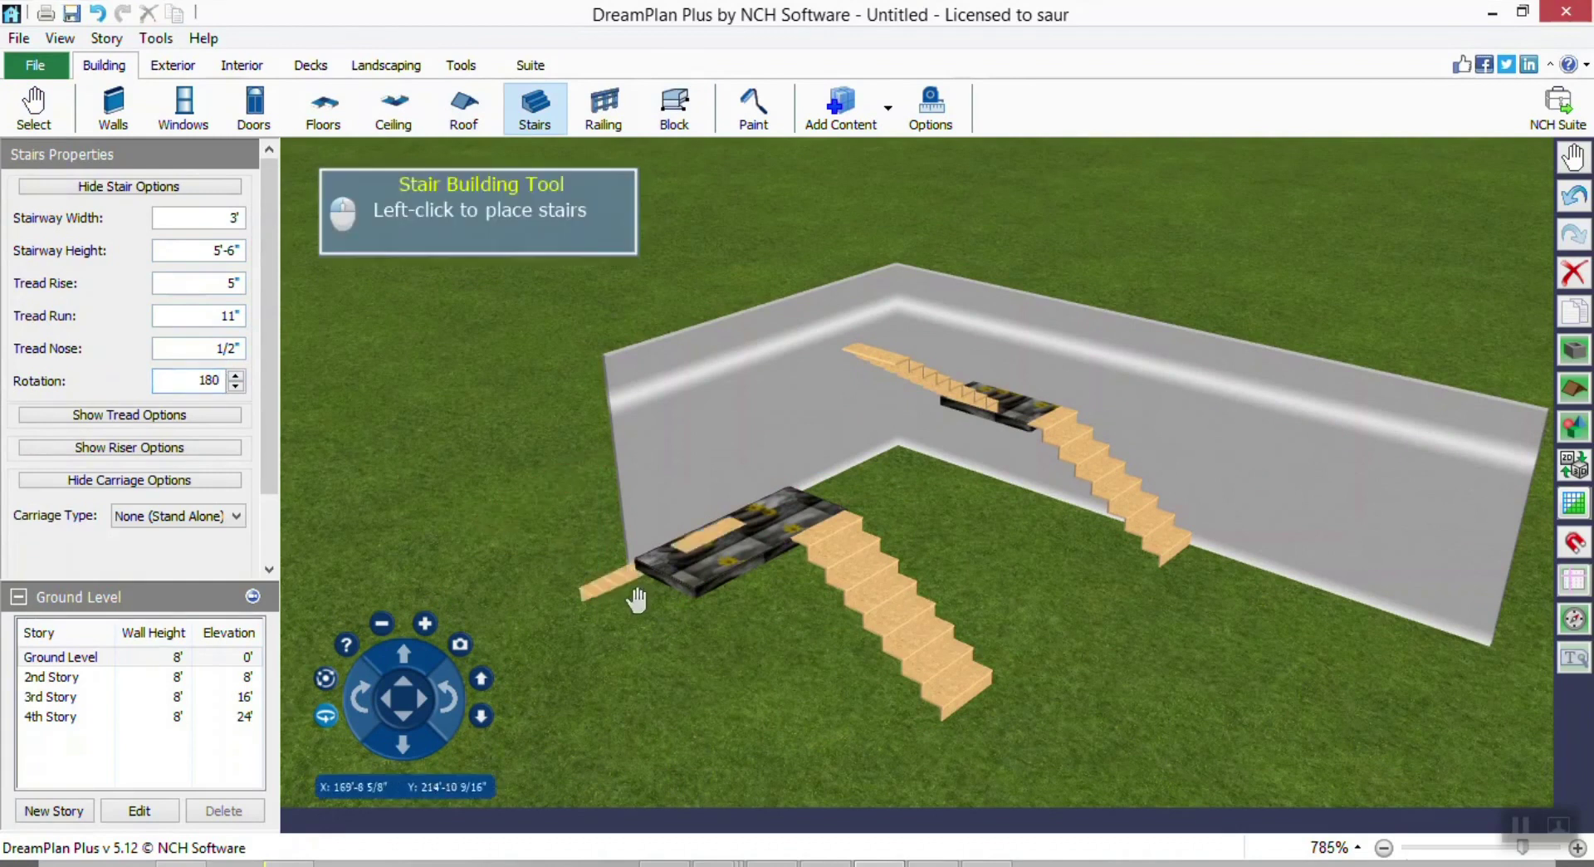
right_drag(766, 588, 1087, 650)
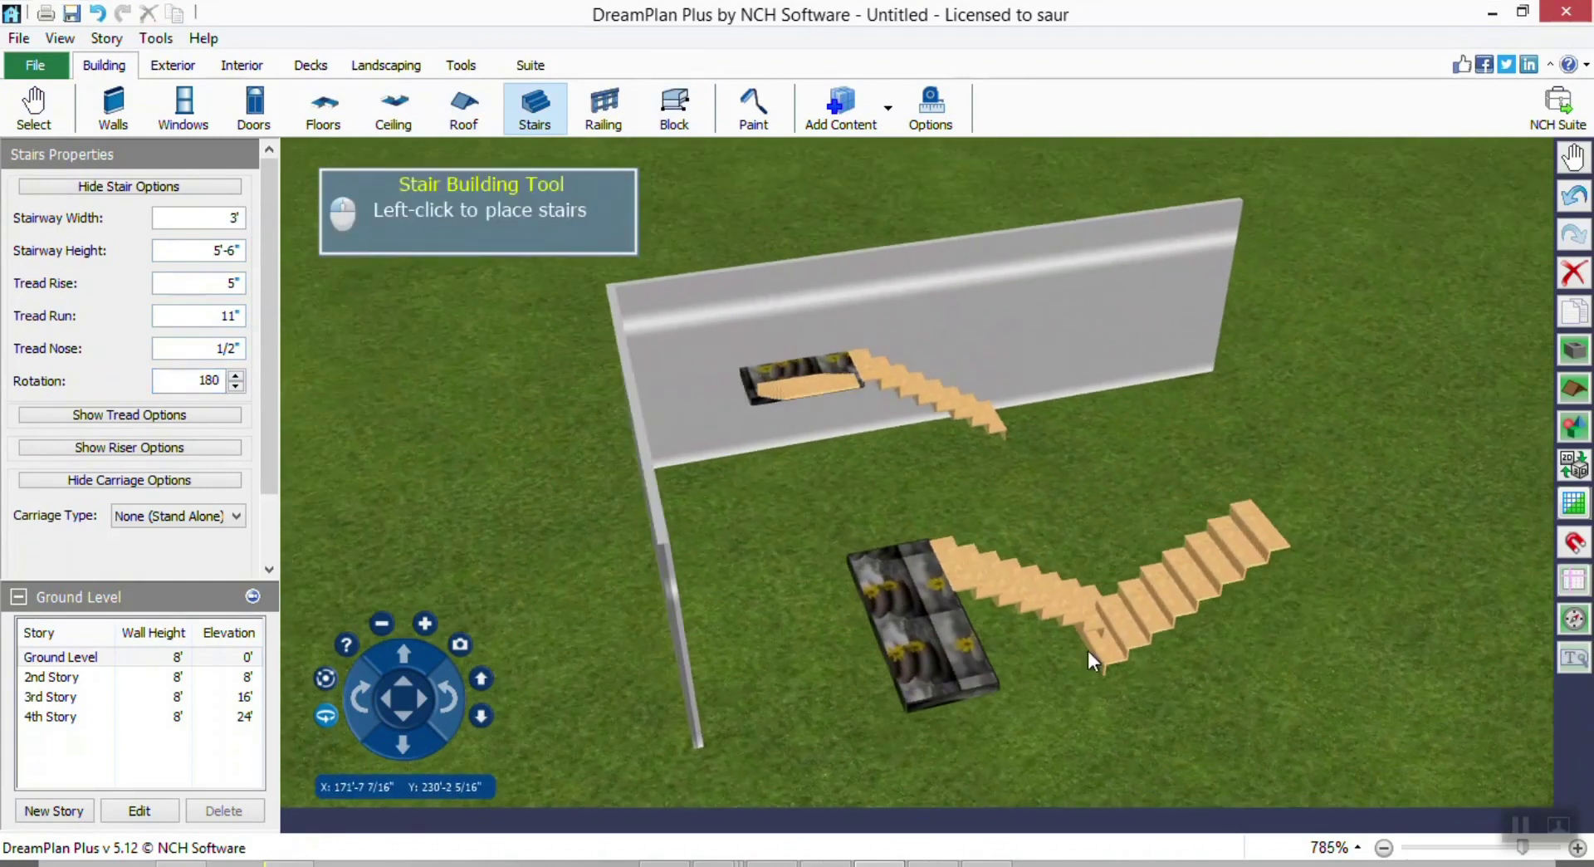
click(1038, 734)
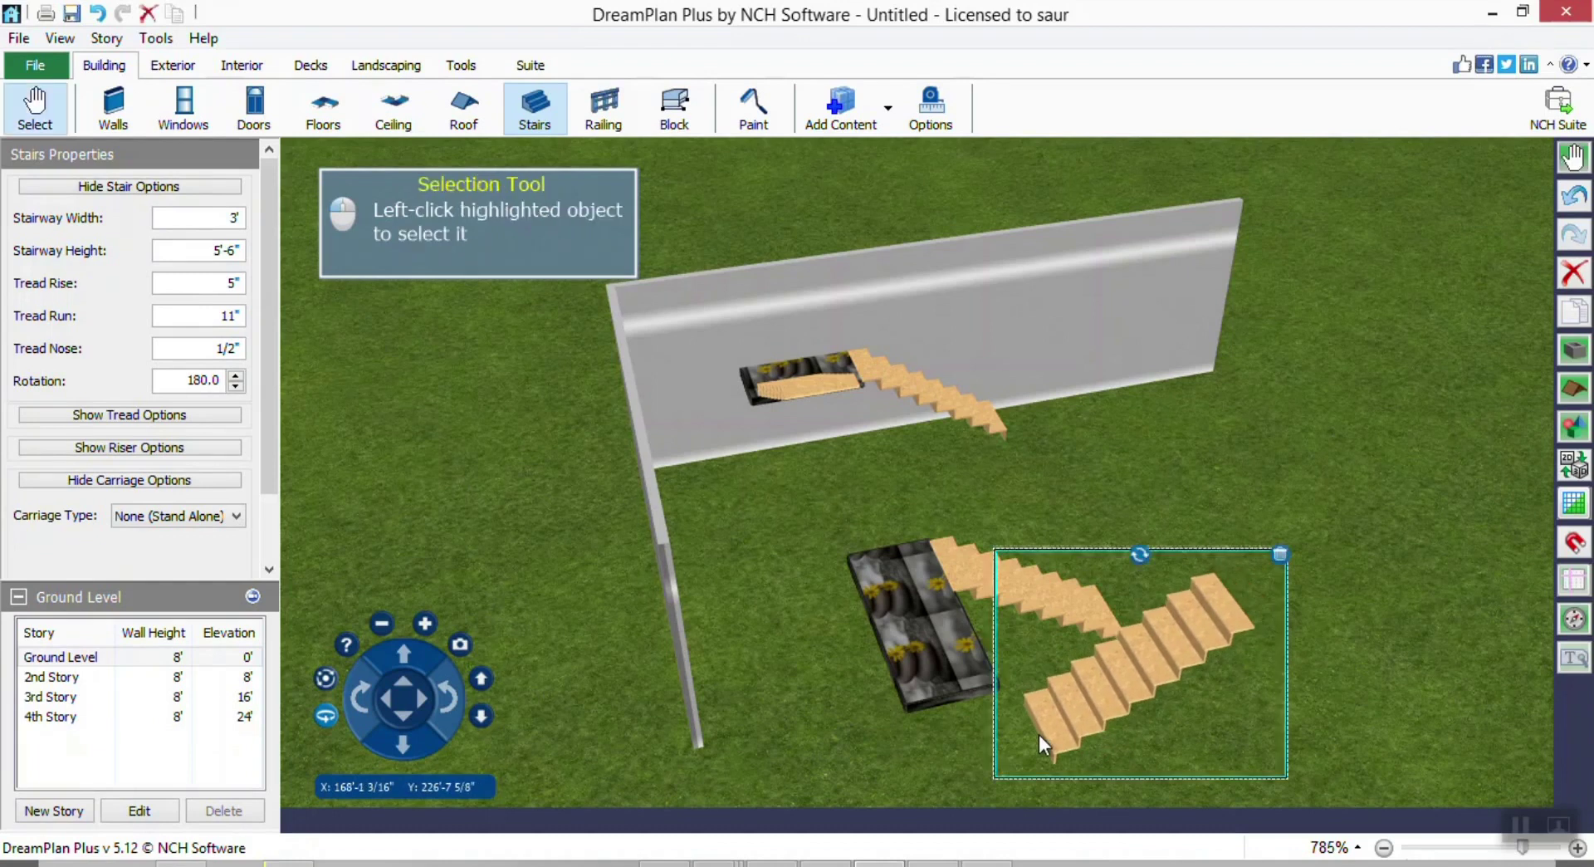
Delete the misplaced flight and place an identical one at the landing's front edge, beside the first freestanding flight.
right_drag(1038, 734, 1061, 525)
key(Delete)
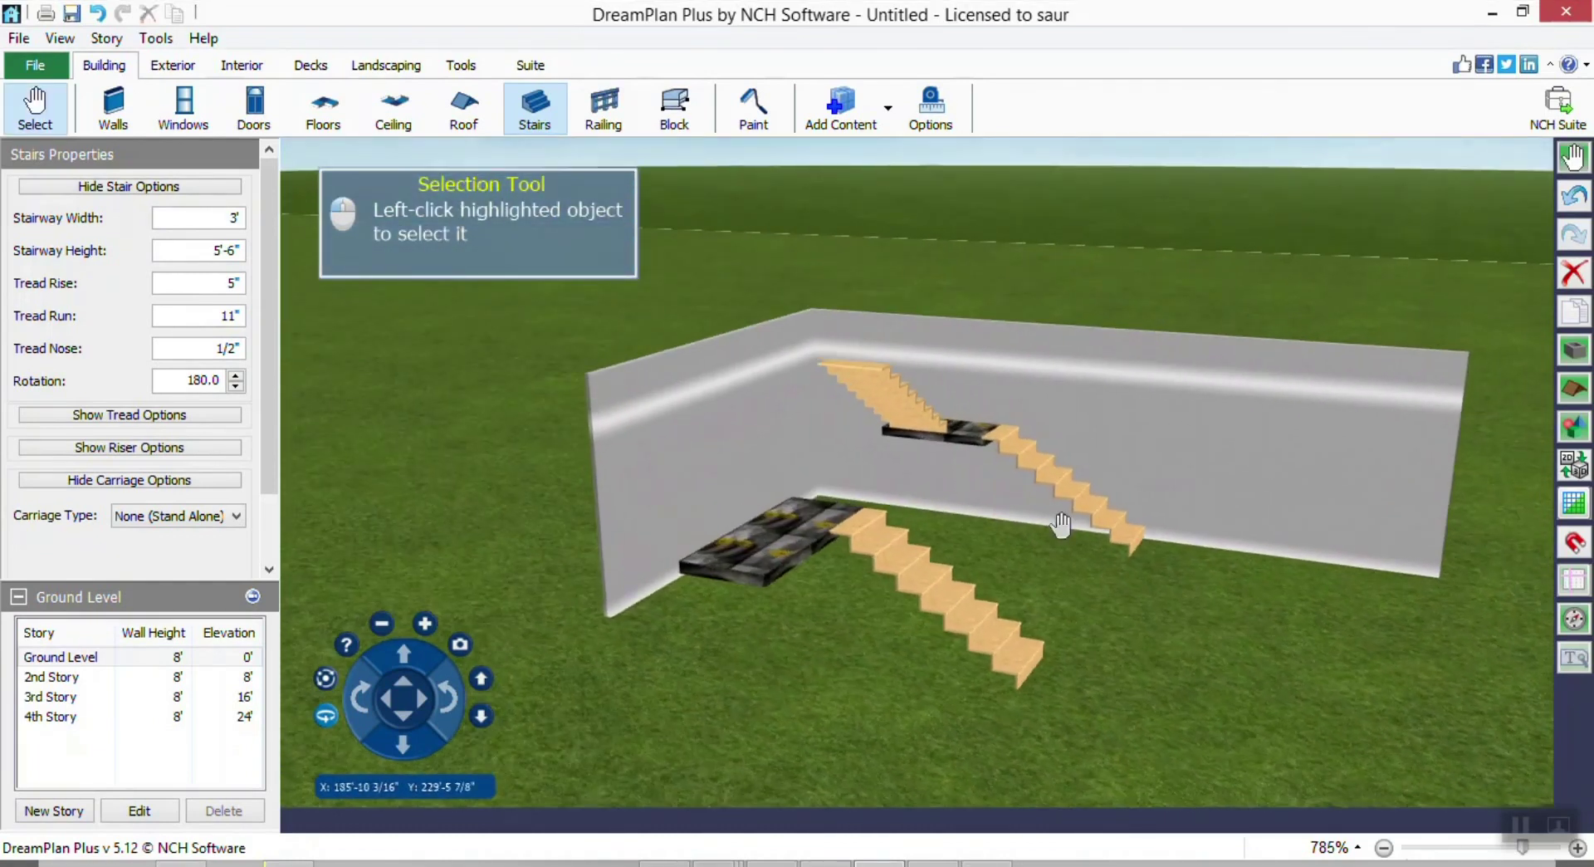
right_drag(789, 585, 911, 669)
click(532, 120)
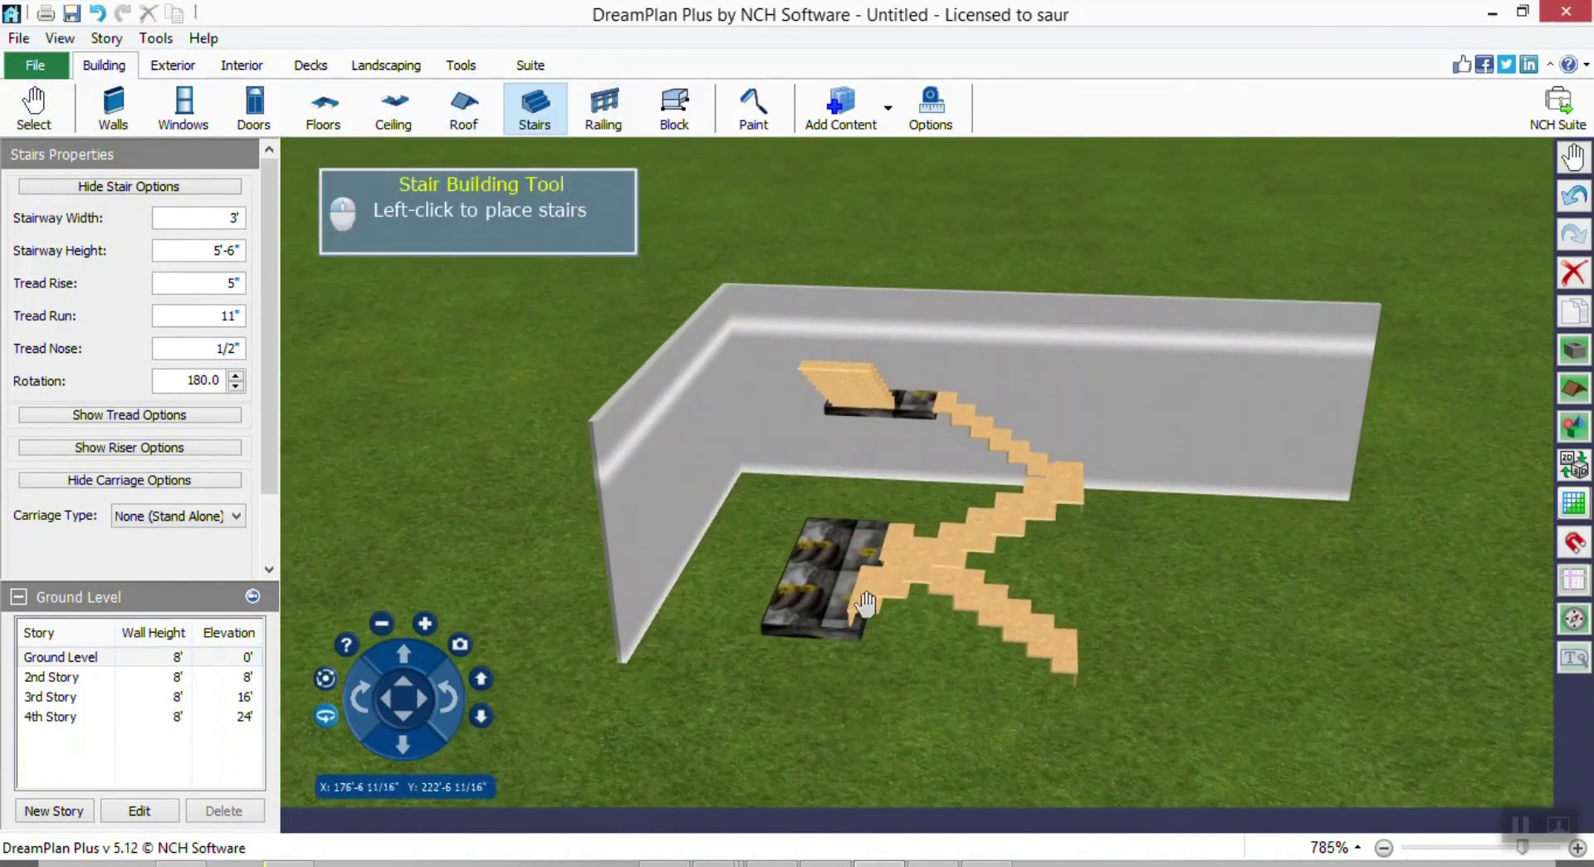
right_drag(868, 596, 1063, 644)
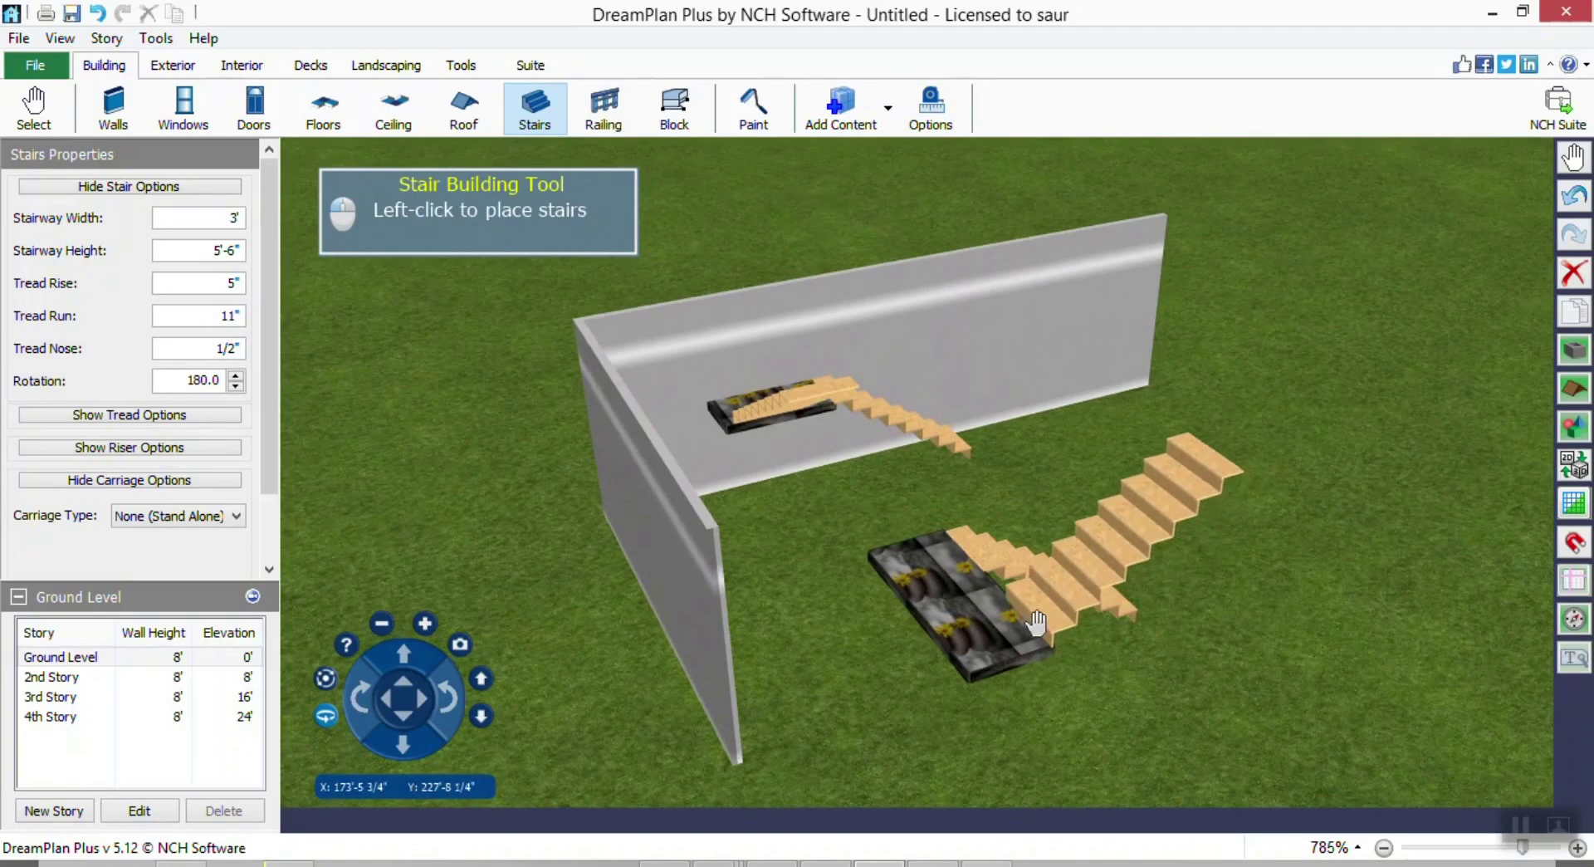
click(1018, 615)
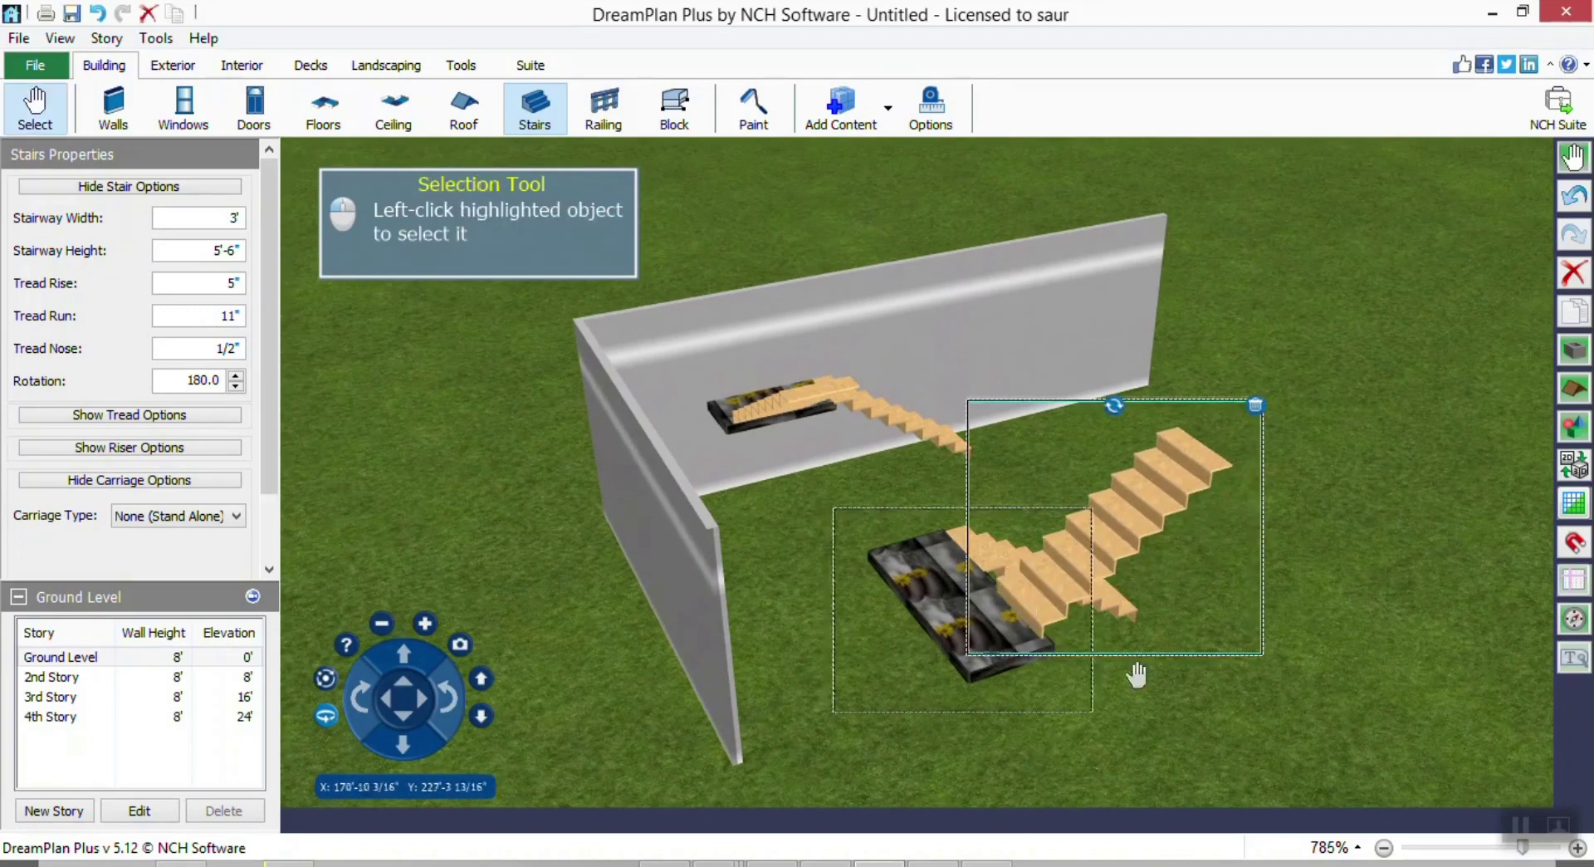
Set the freestanding landing block's edge, top and bottom styles to the Paint texture.
right_drag(1018, 615, 539, 451)
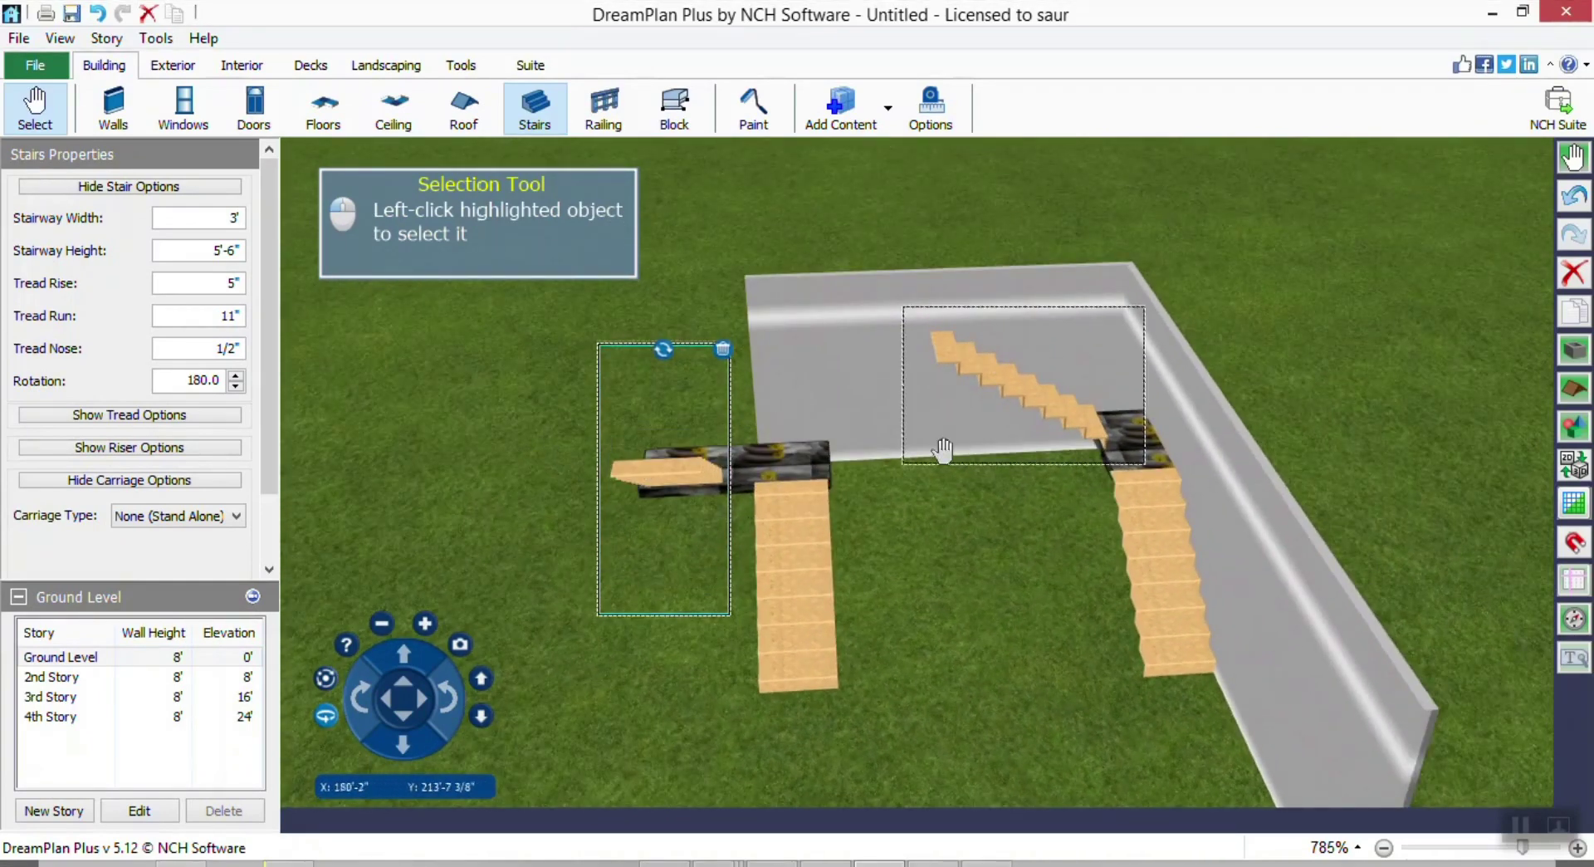
right_drag(944, 453, 835, 459)
click(790, 442)
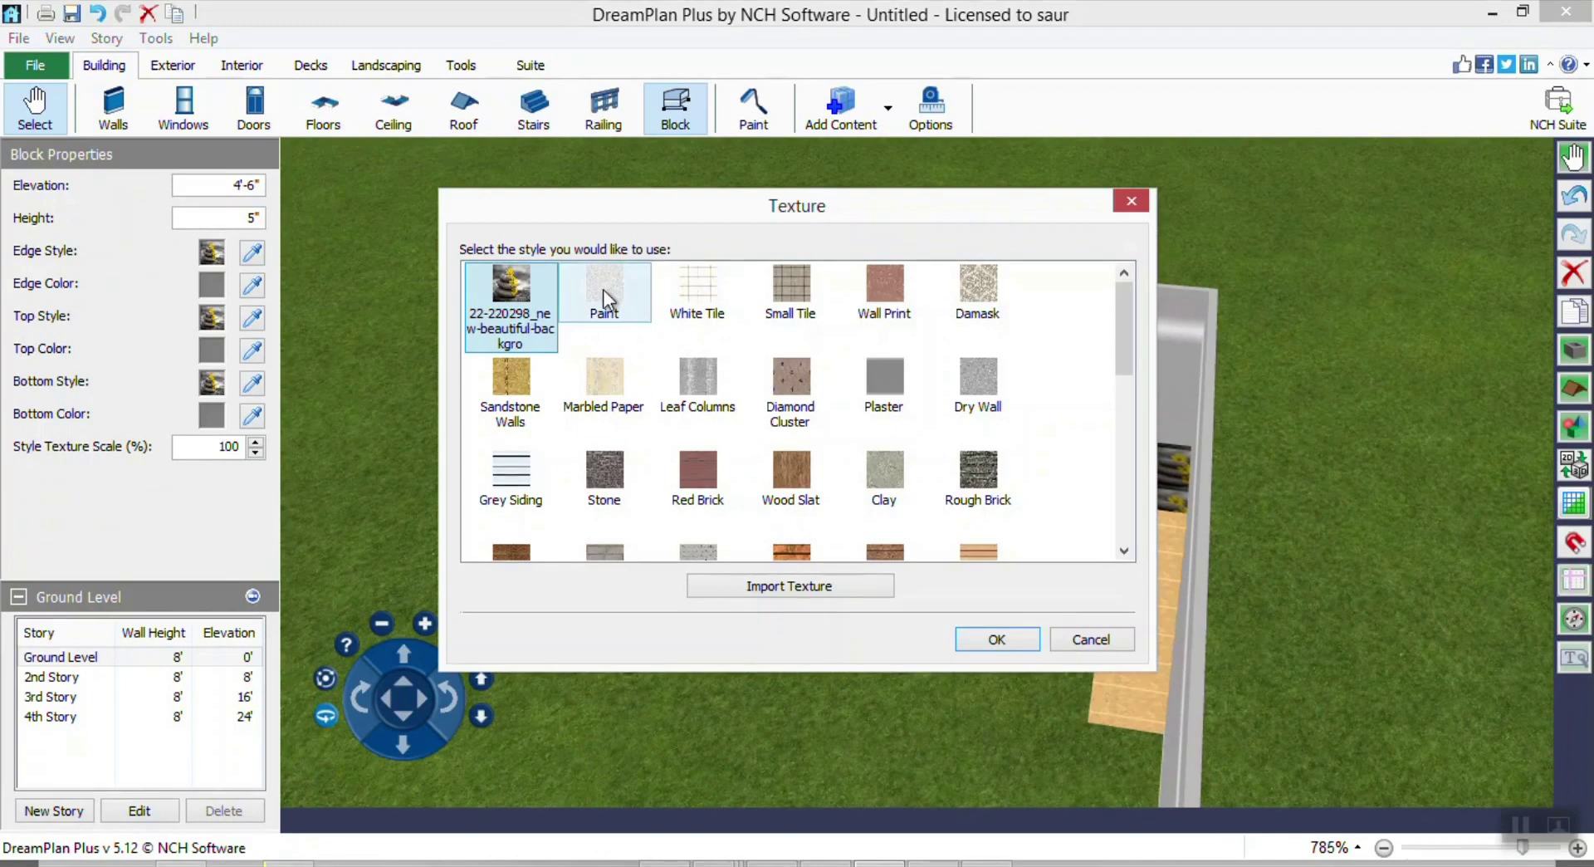
click(603, 289)
click(1016, 639)
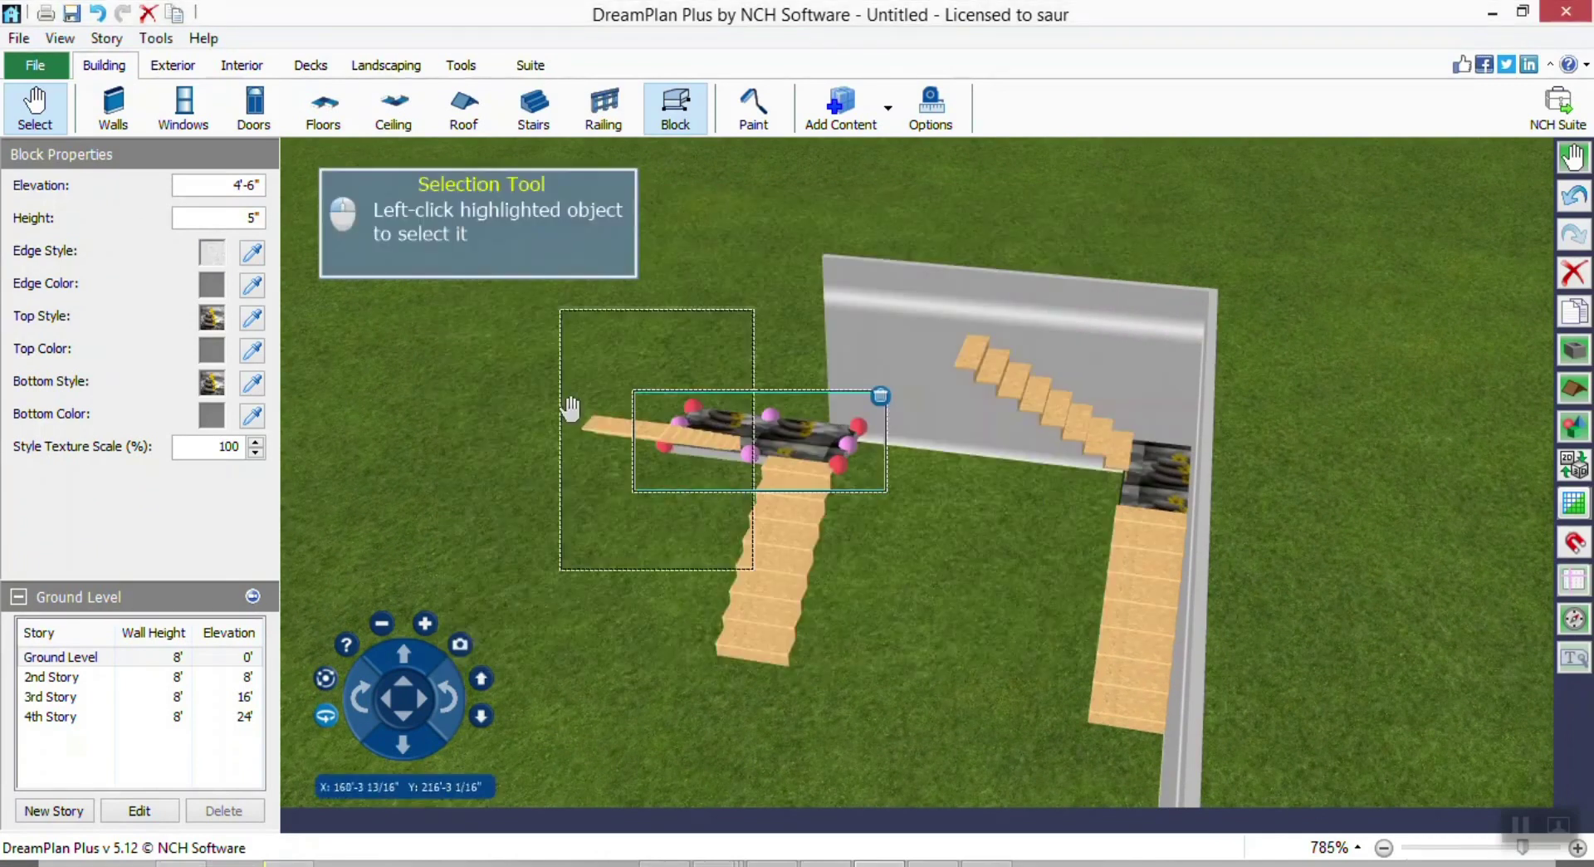
click(213, 317)
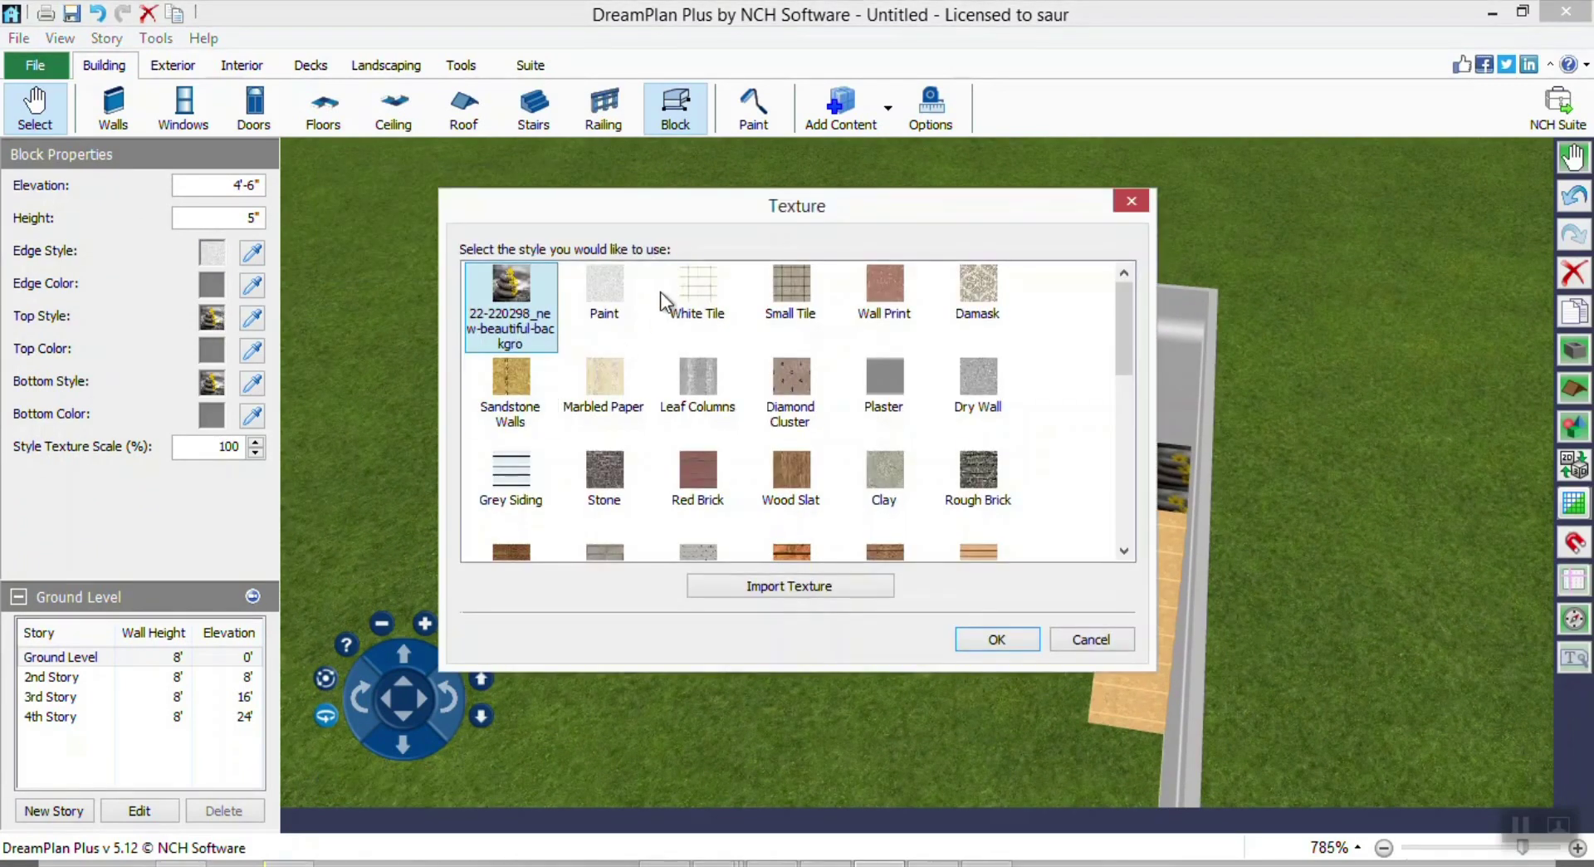
click(604, 291)
click(966, 640)
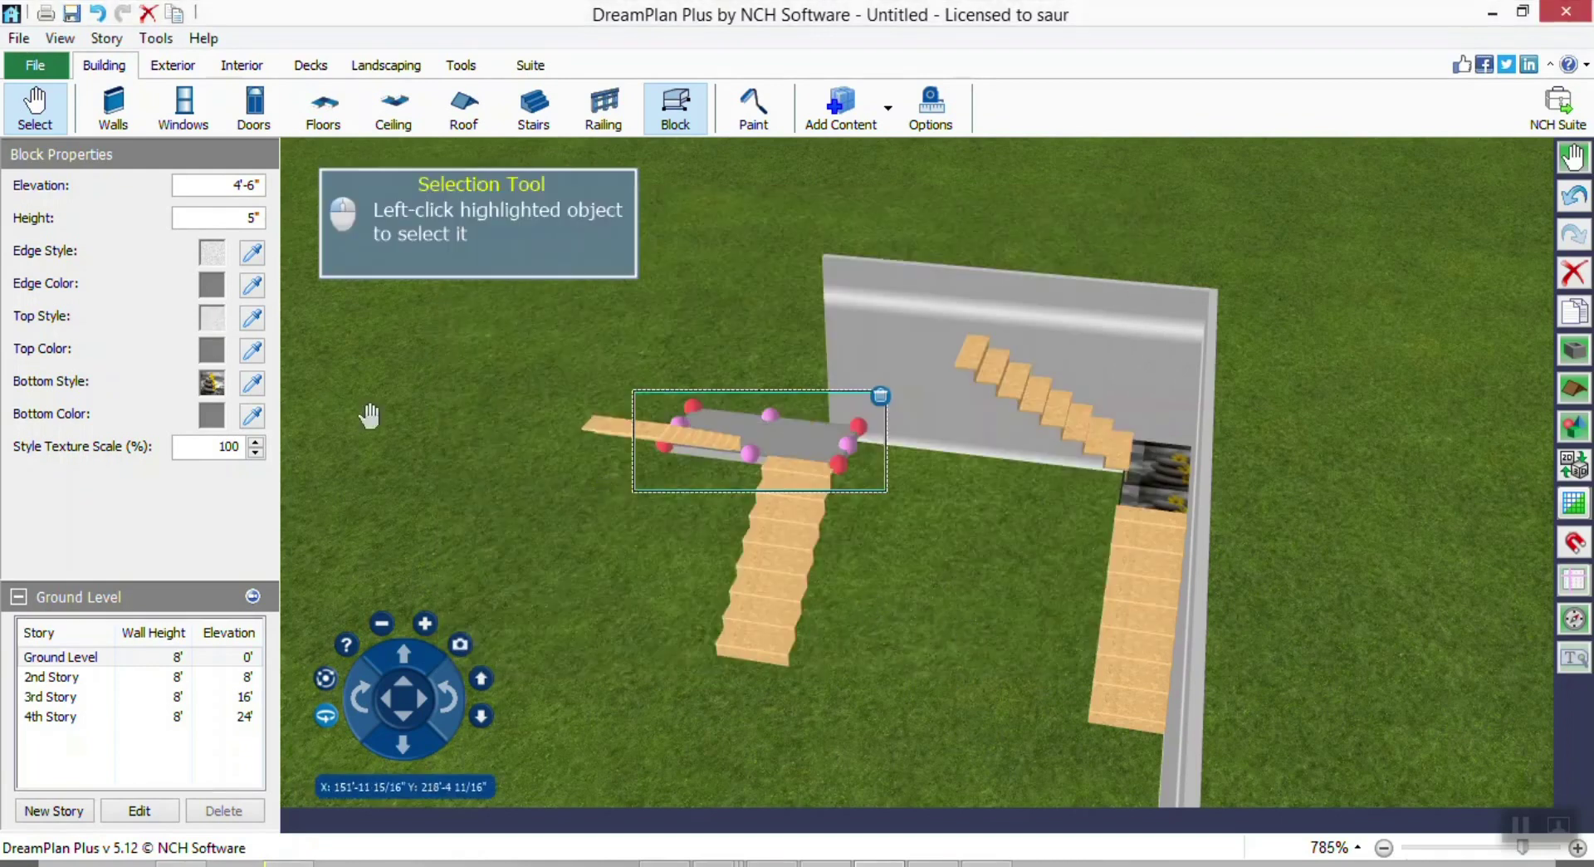
click(212, 383)
click(594, 288)
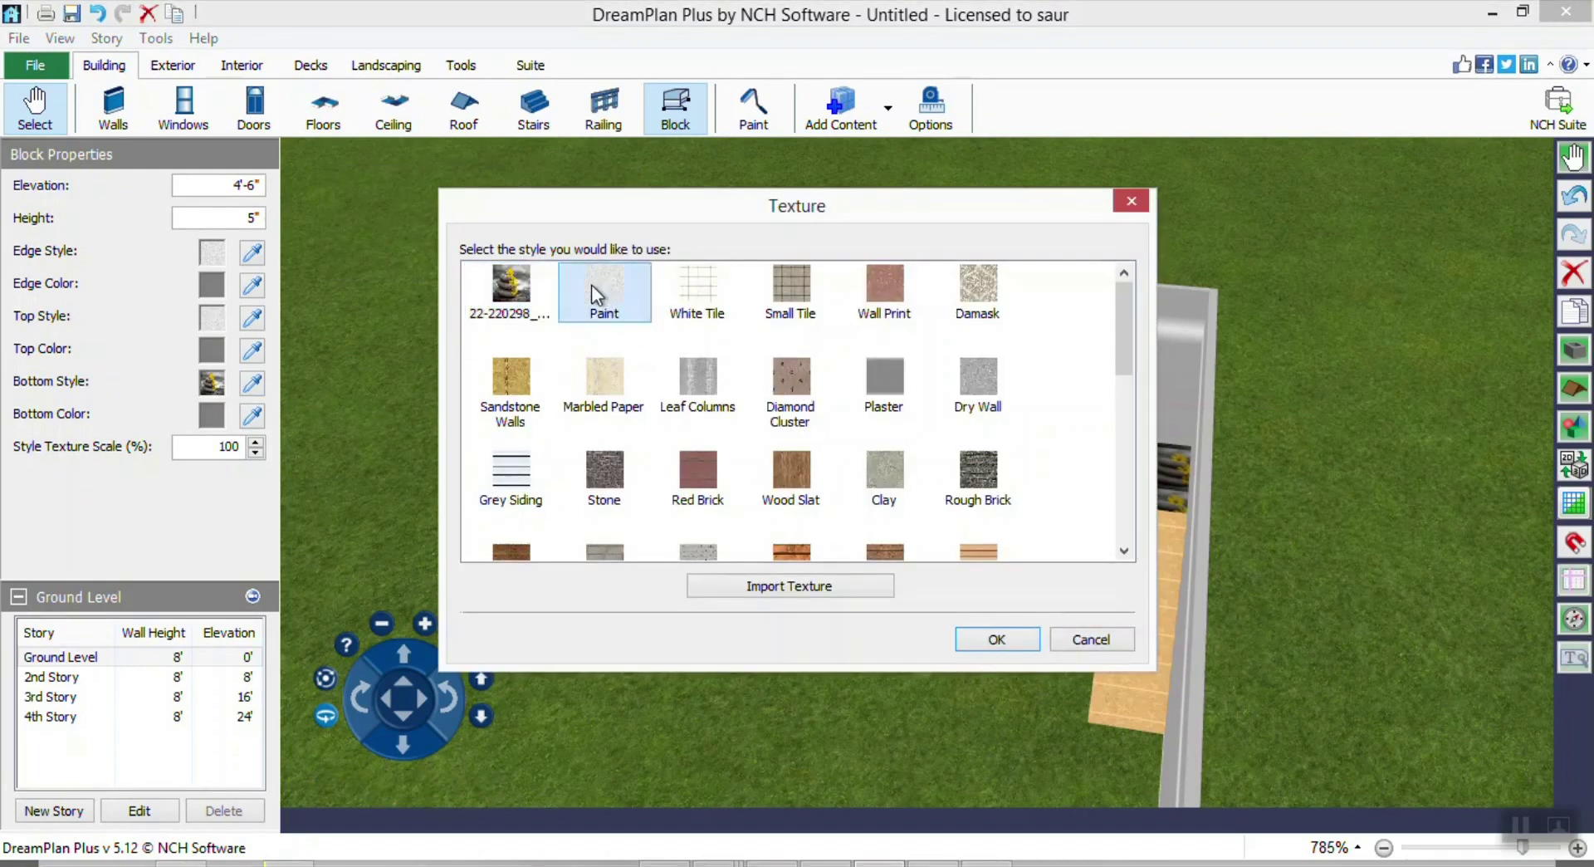
click(975, 639)
drag(977, 640, 736, 562)
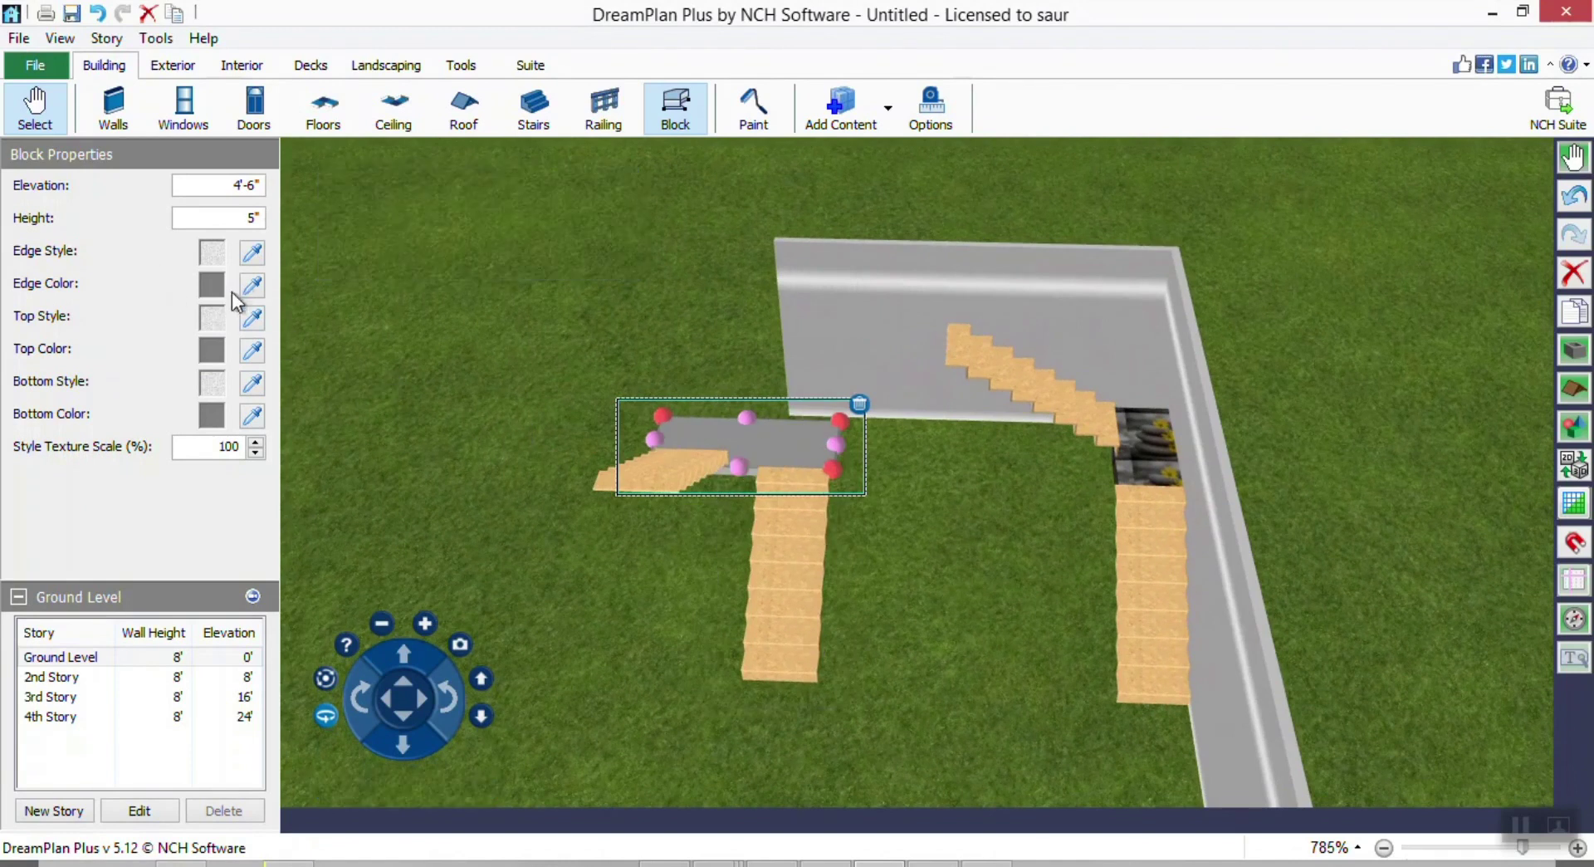
click(207, 292)
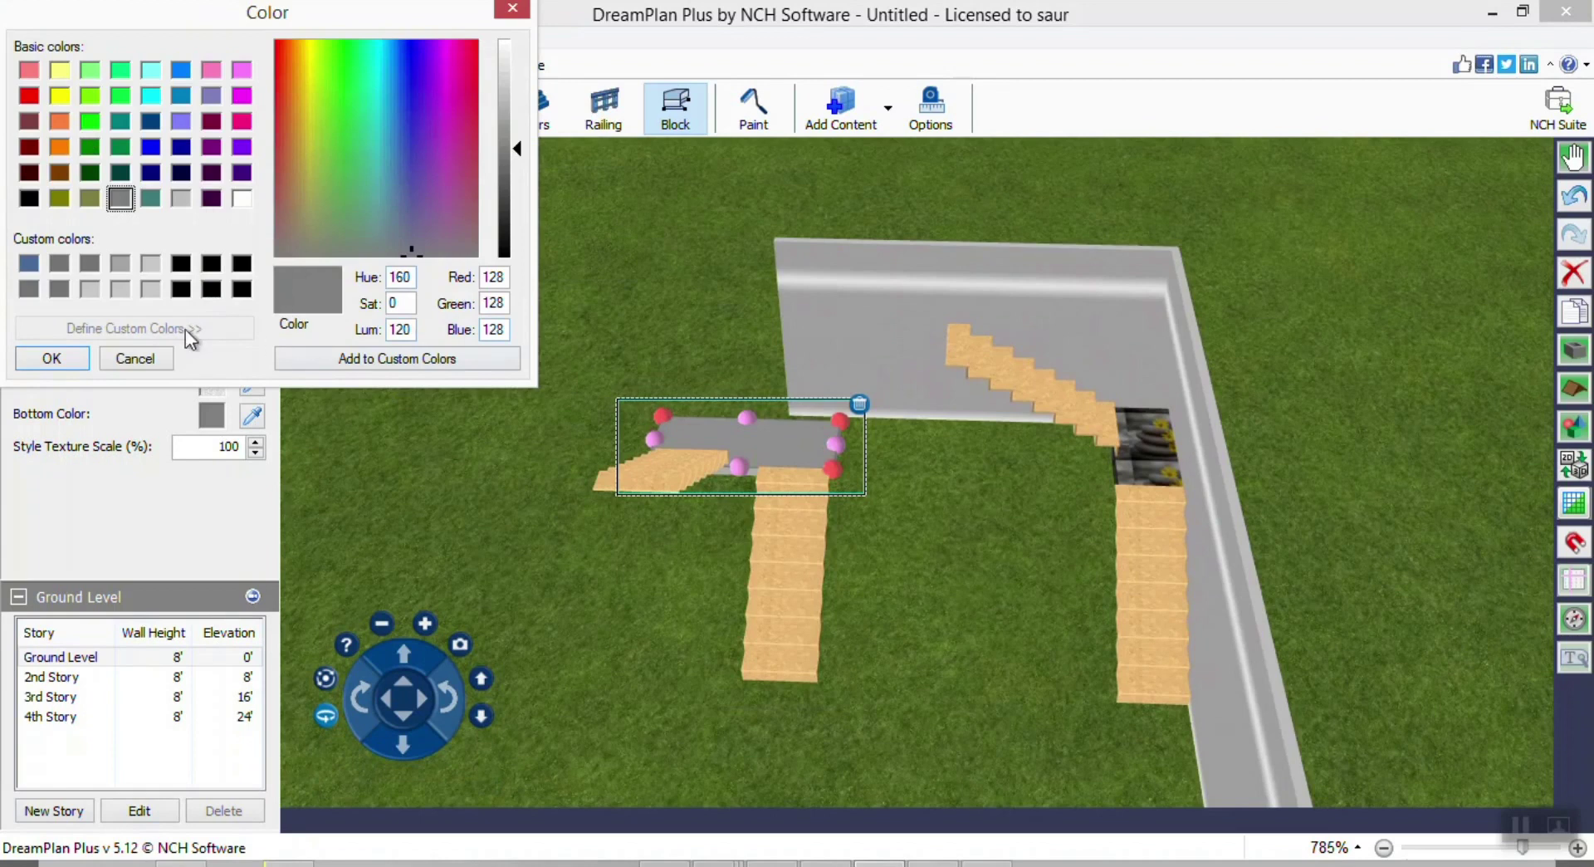
click(148, 357)
click(656, 572)
Set the tread style of the first freestanding flight, the one with a rotation of 0, to Paint.
drag(656, 573, 804, 441)
scroll(804, 498, up, 3)
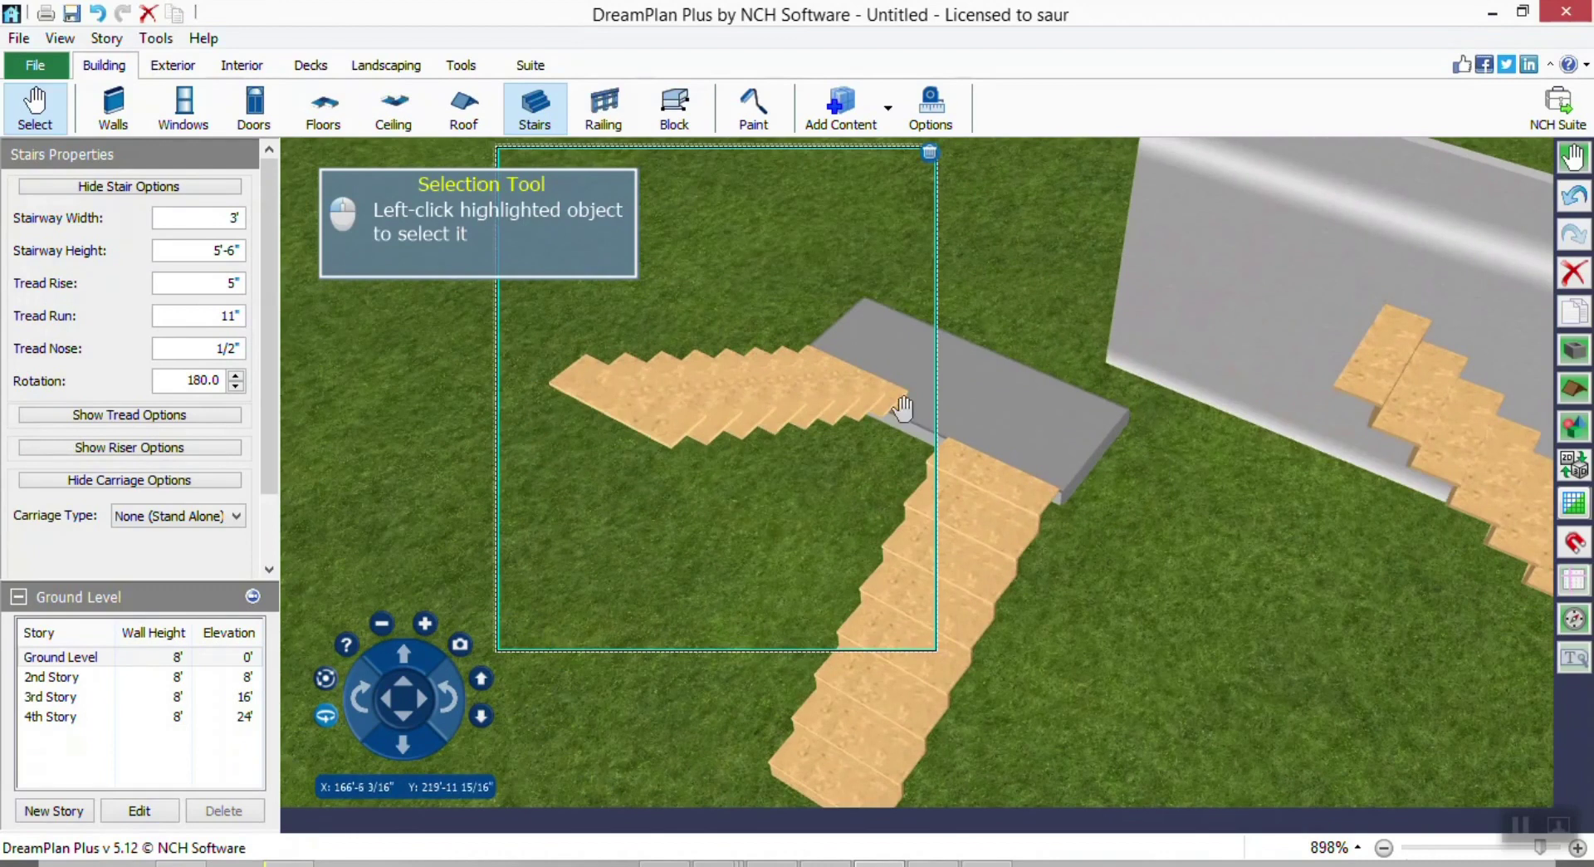
click(904, 415)
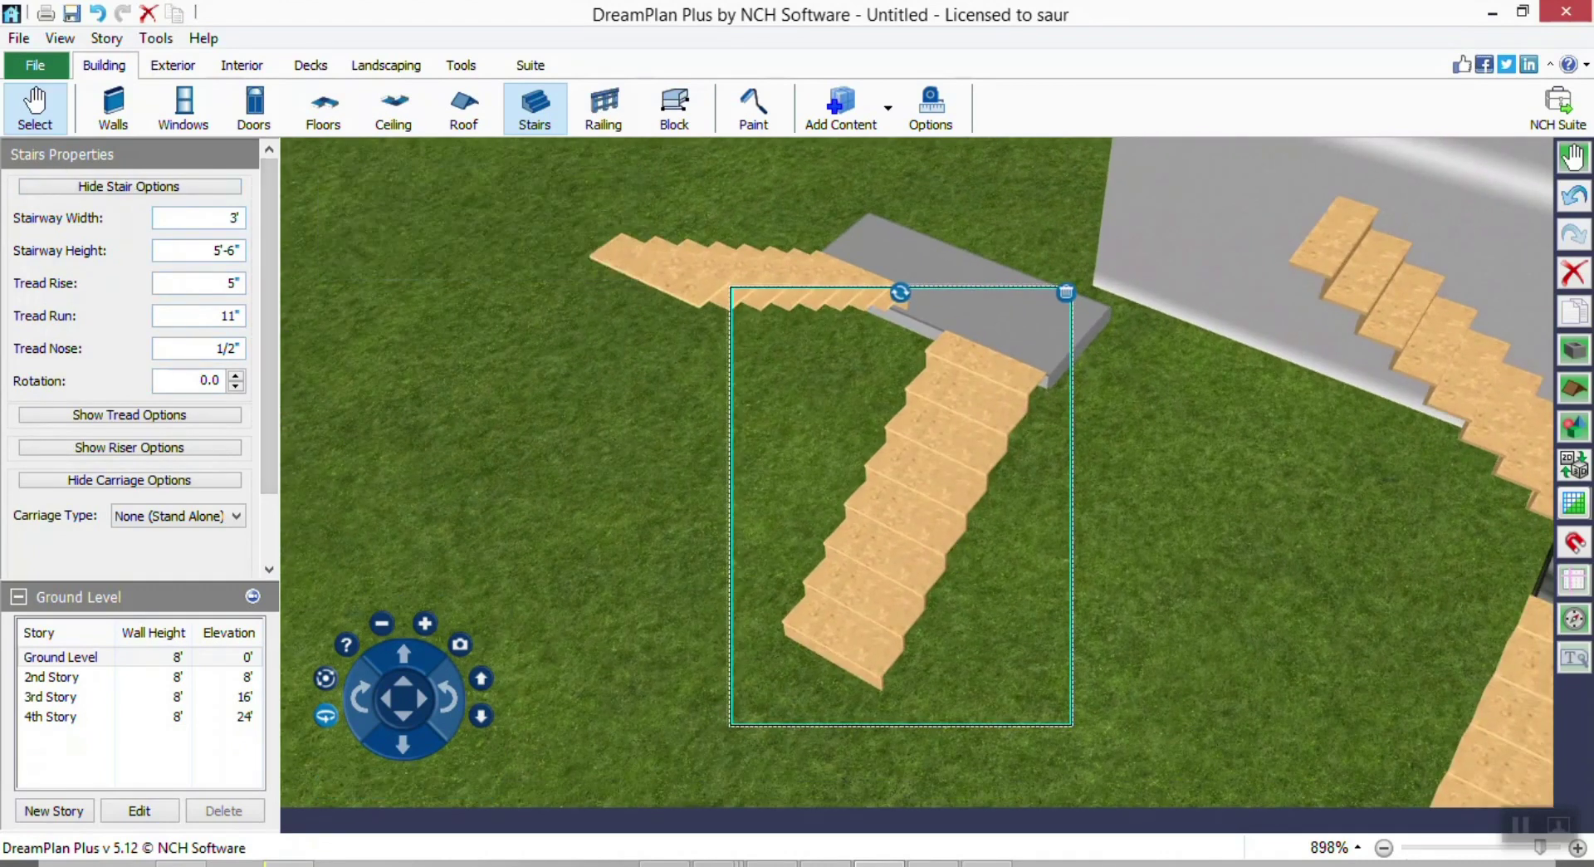
click(99, 420)
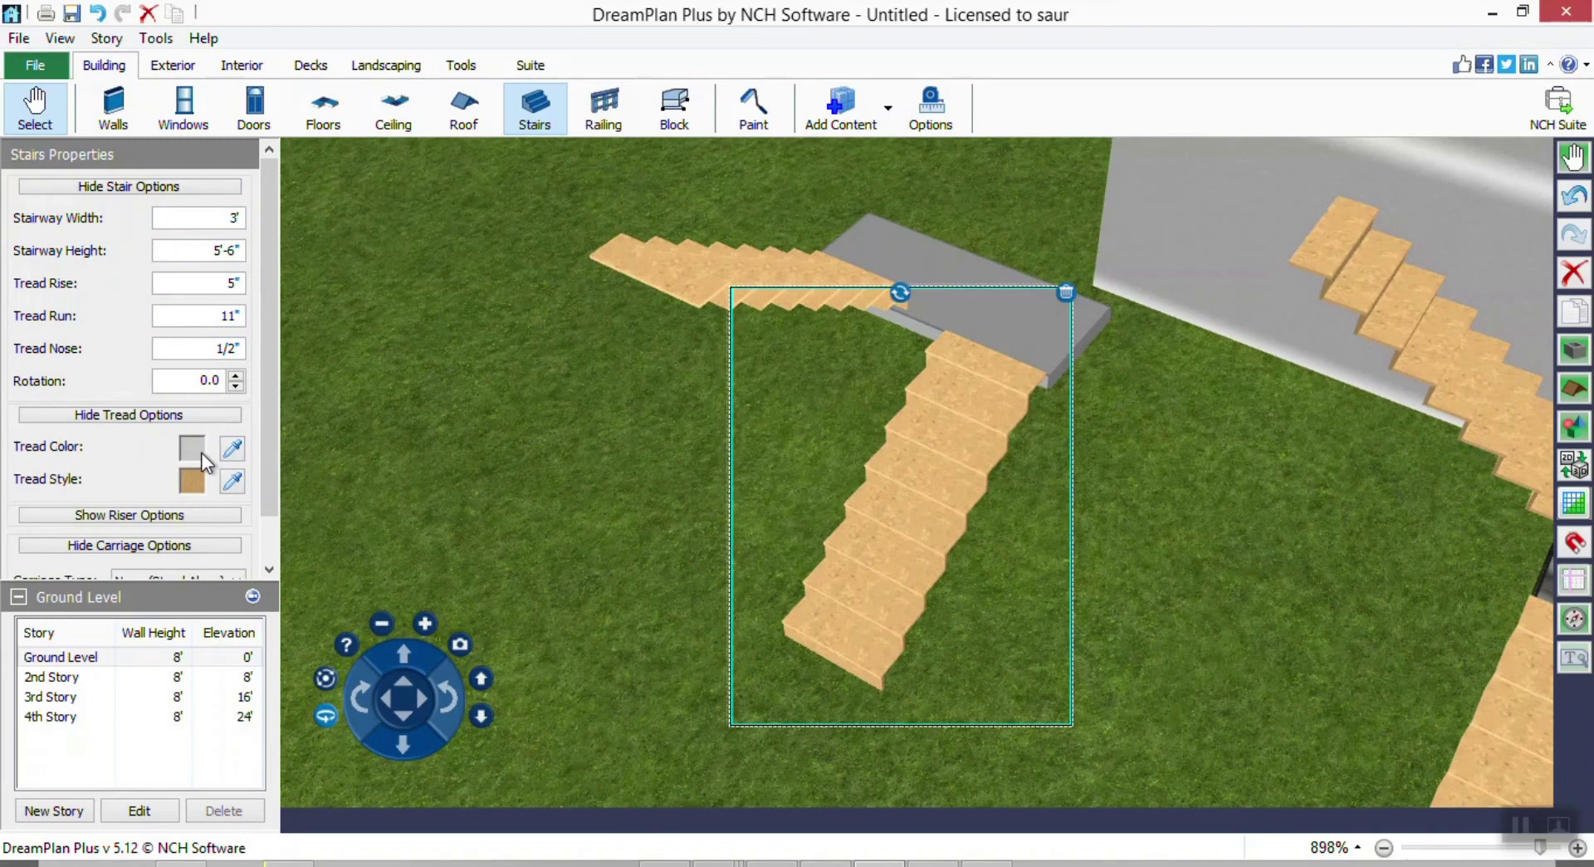
click(193, 479)
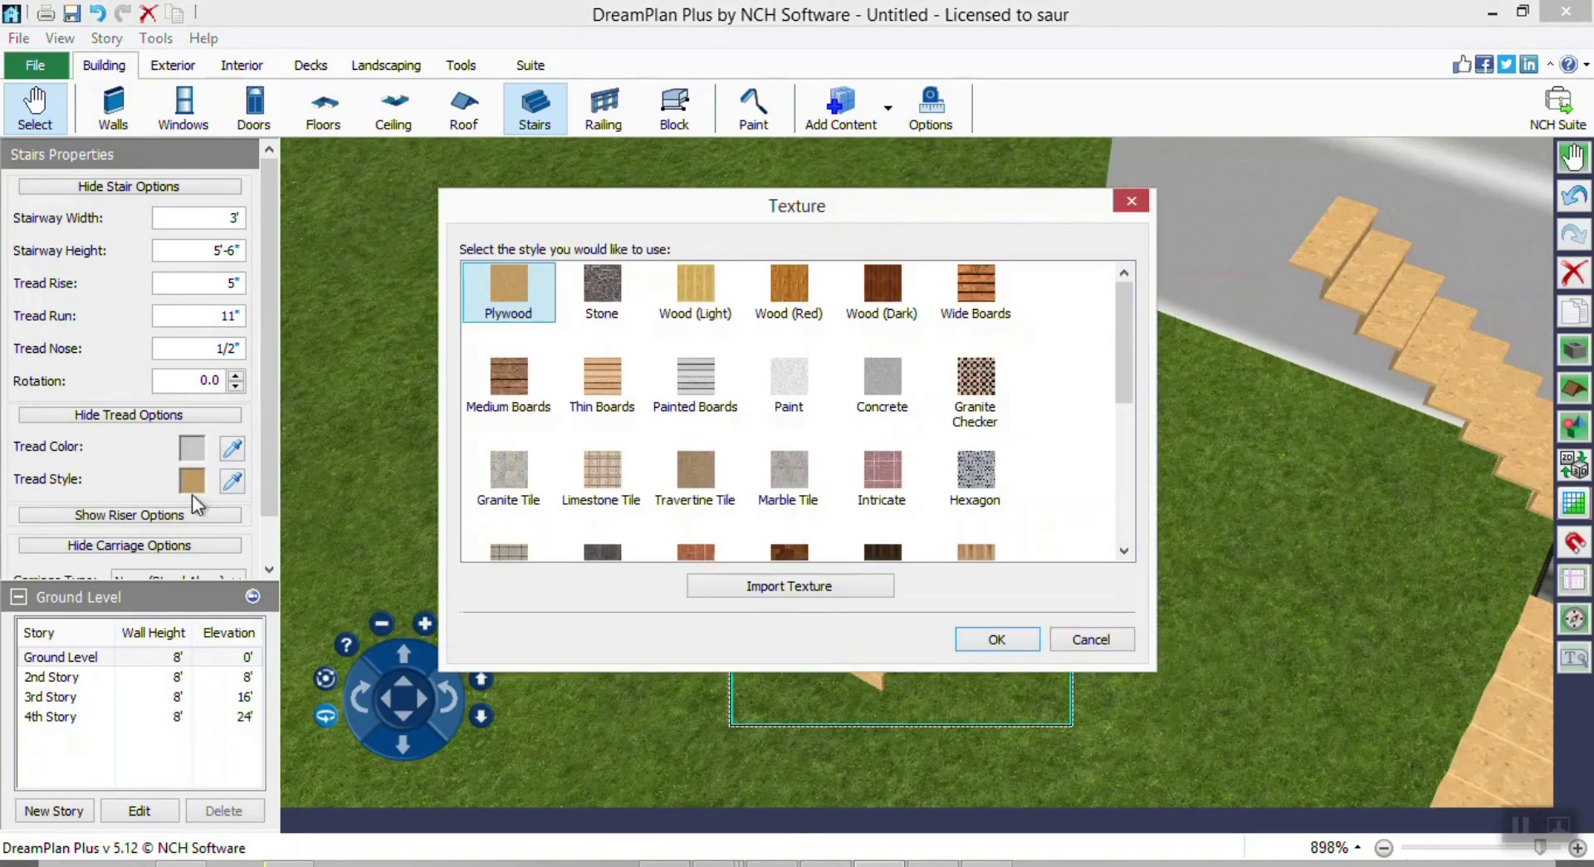
click(794, 390)
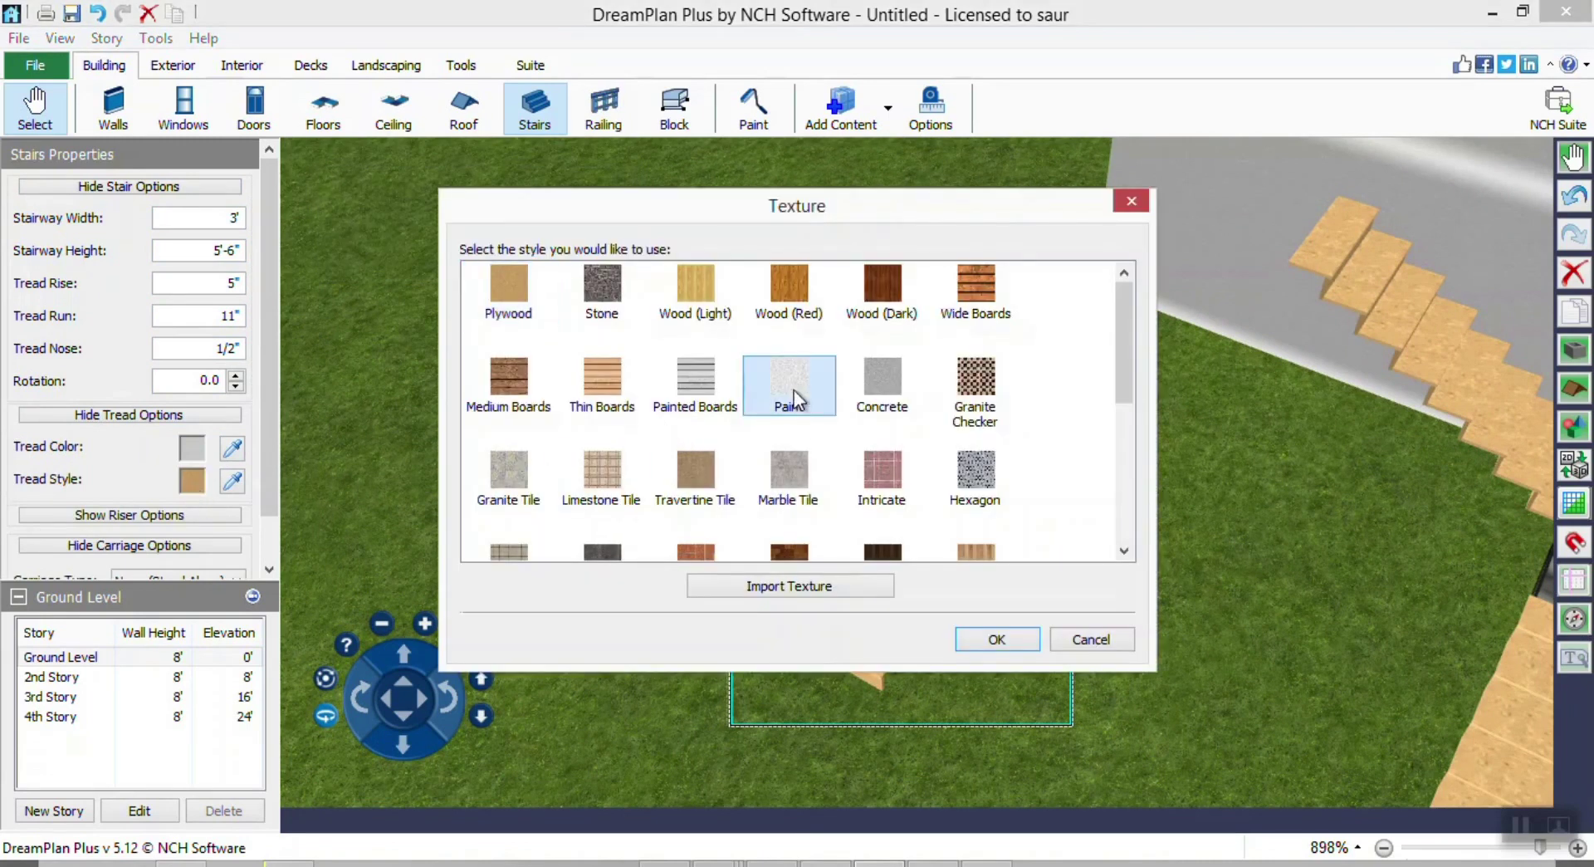
click(981, 643)
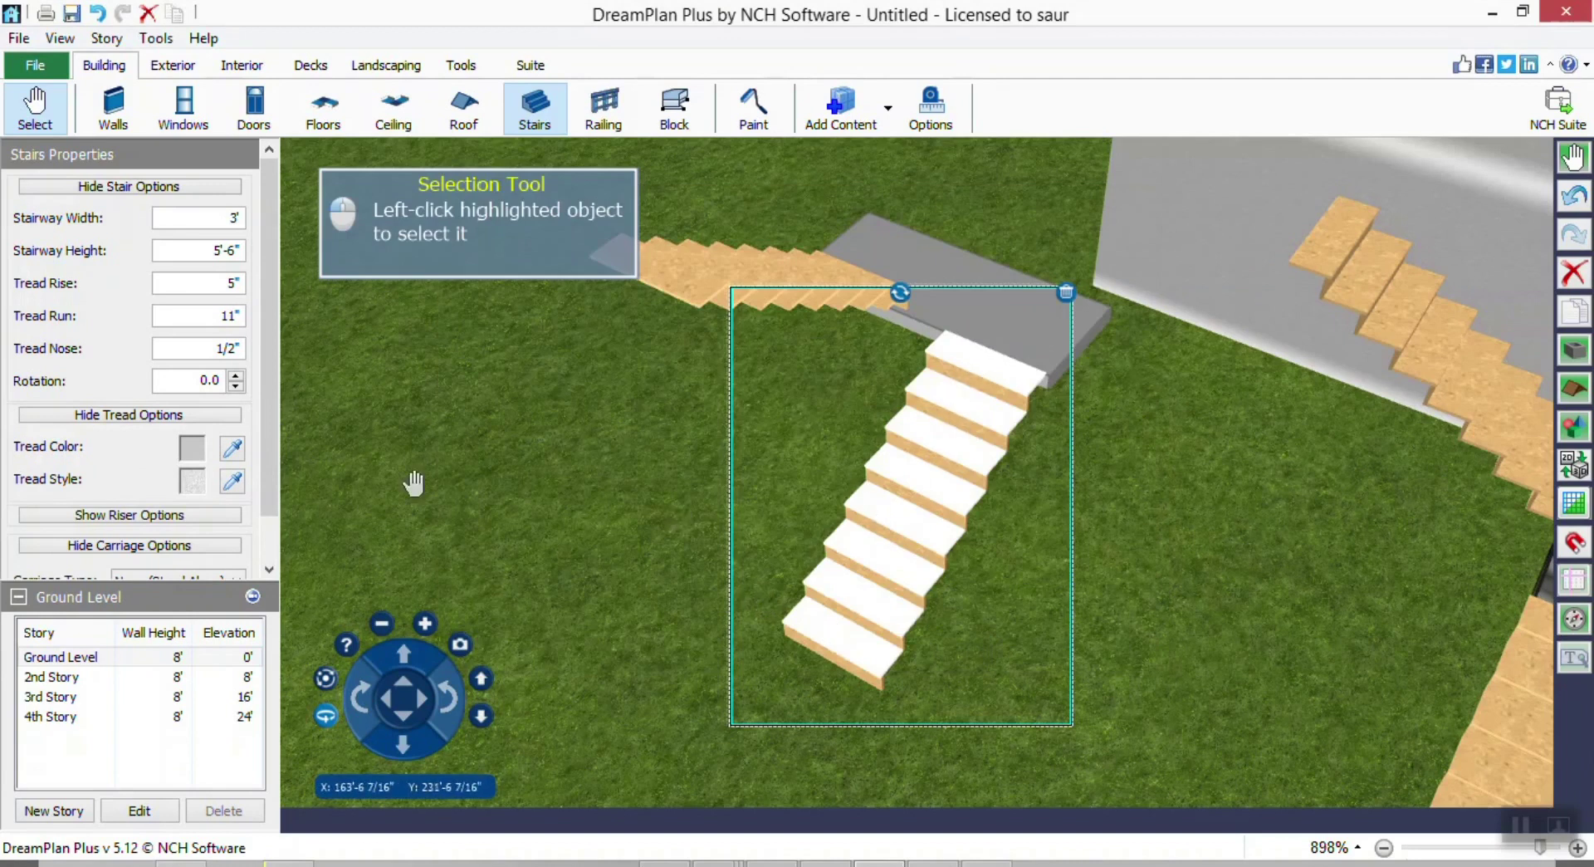
Change the same flight's tread color to the dark grey custom color.
click(193, 449)
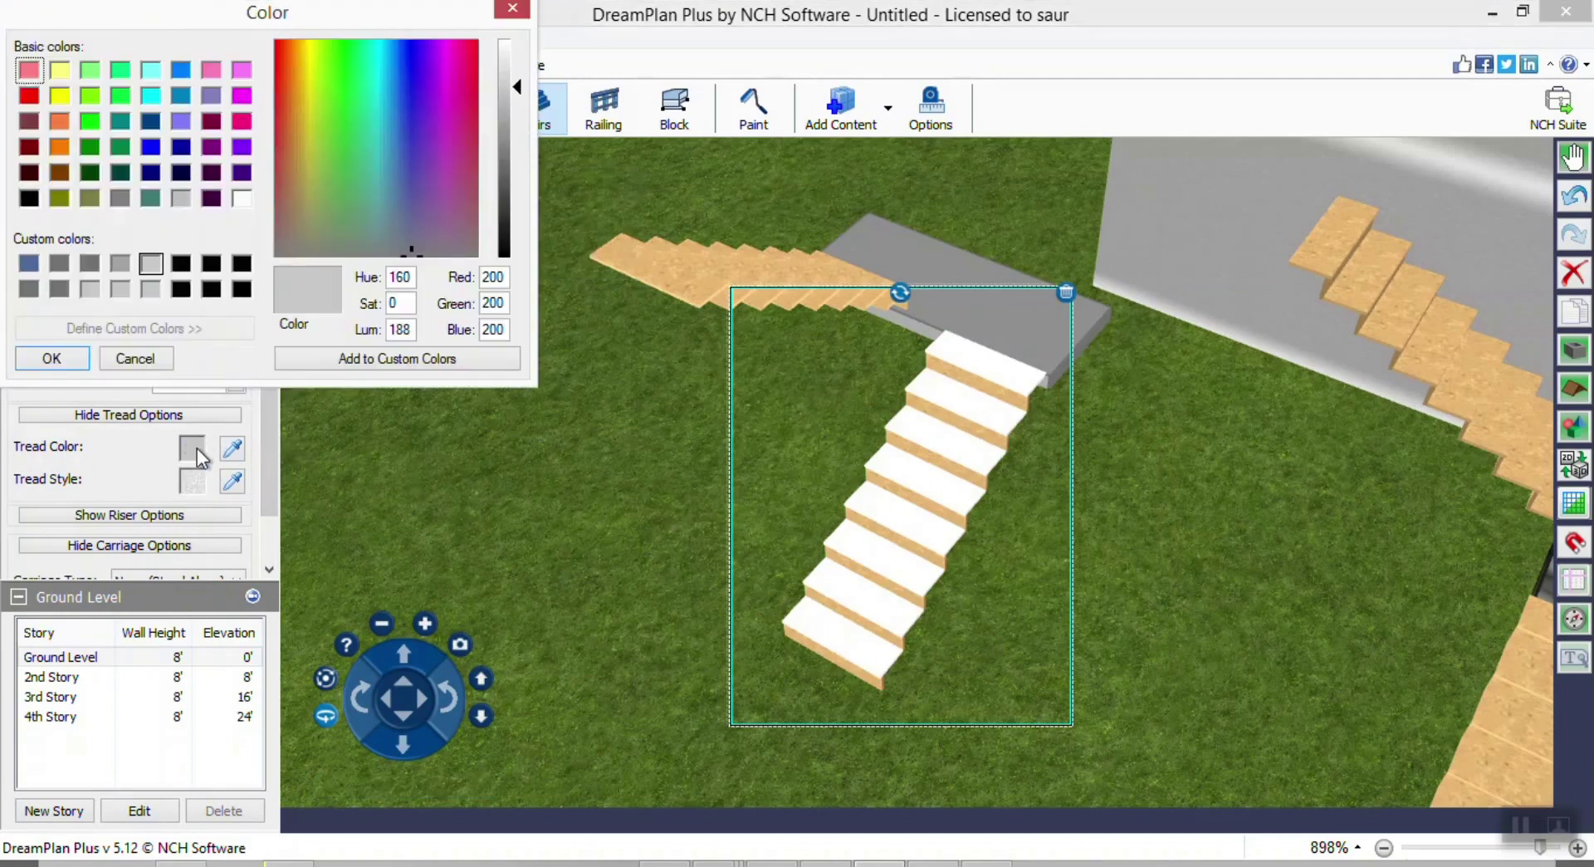
click(89, 263)
click(52, 358)
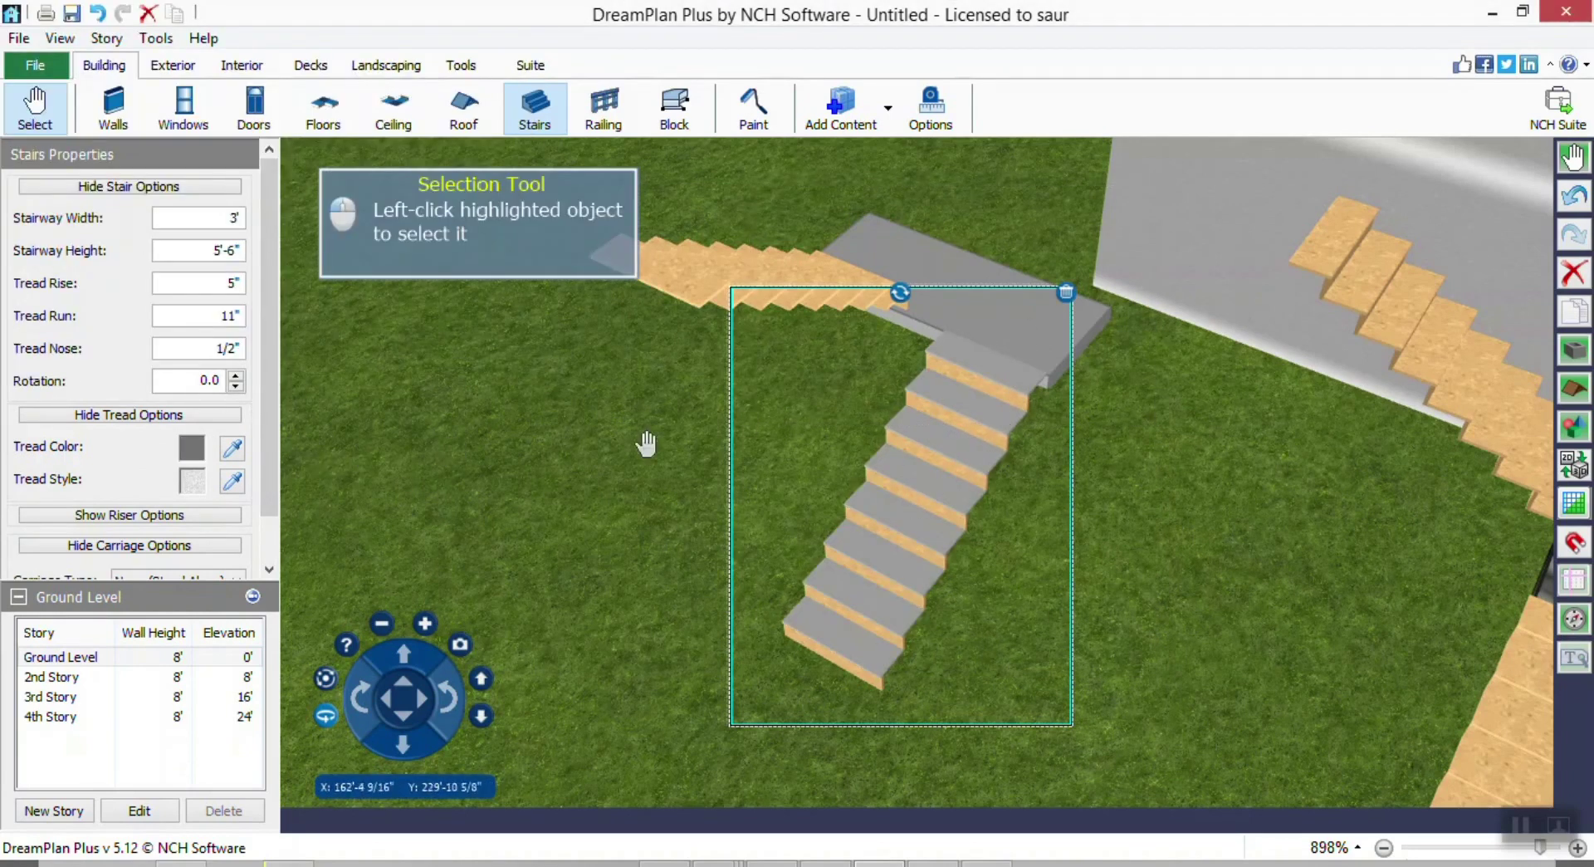
Set the tread style of the upper freestanding flight, with a rotation of 180, to Paint and its tread color to dark grey (RGB 116).
click(687, 271)
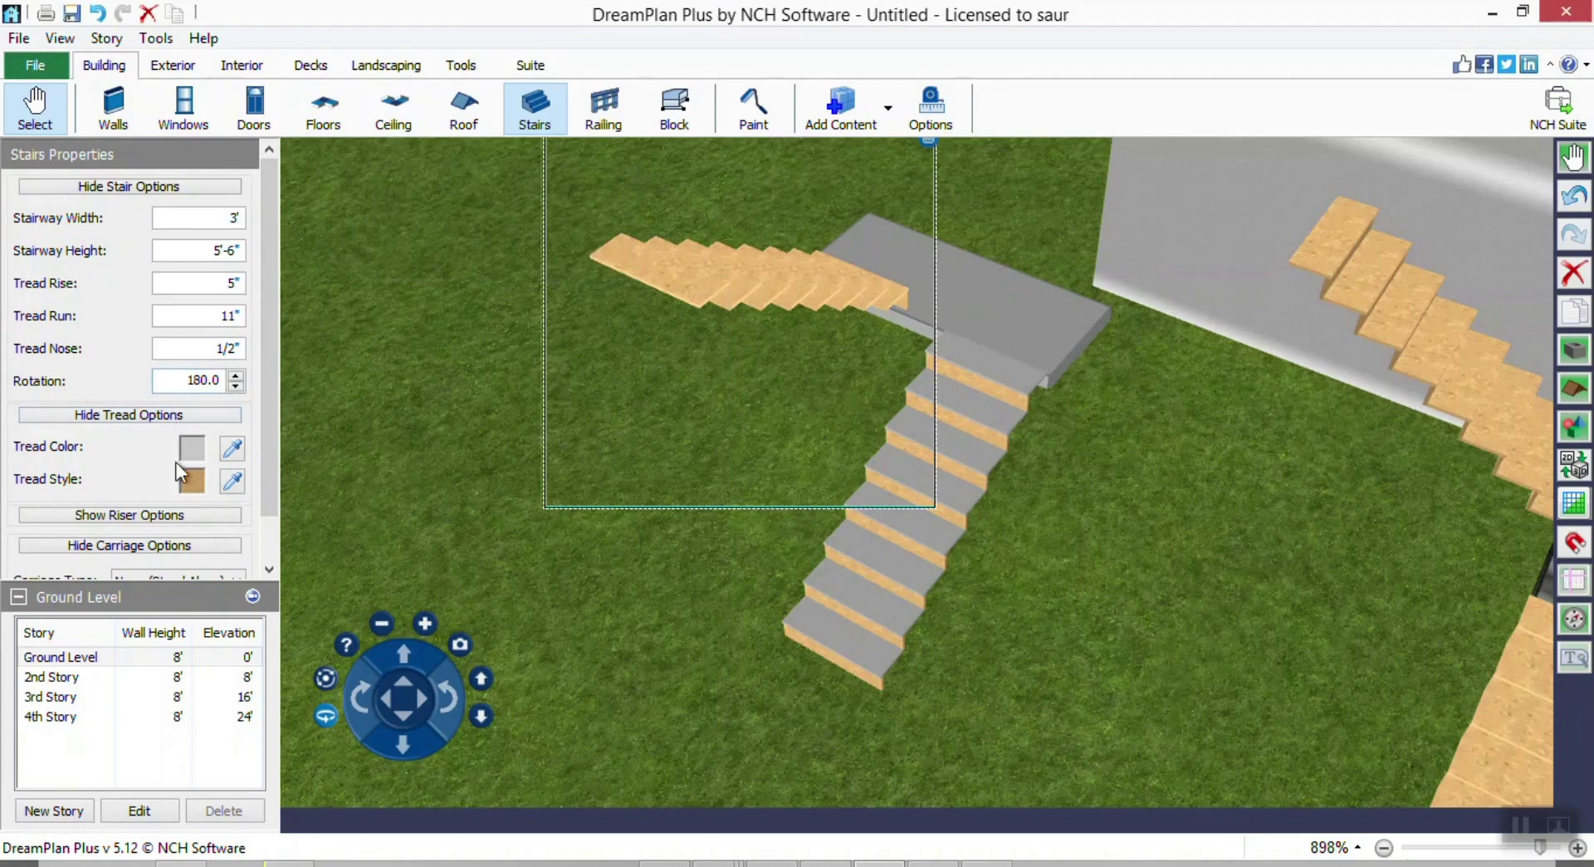
click(191, 481)
click(784, 377)
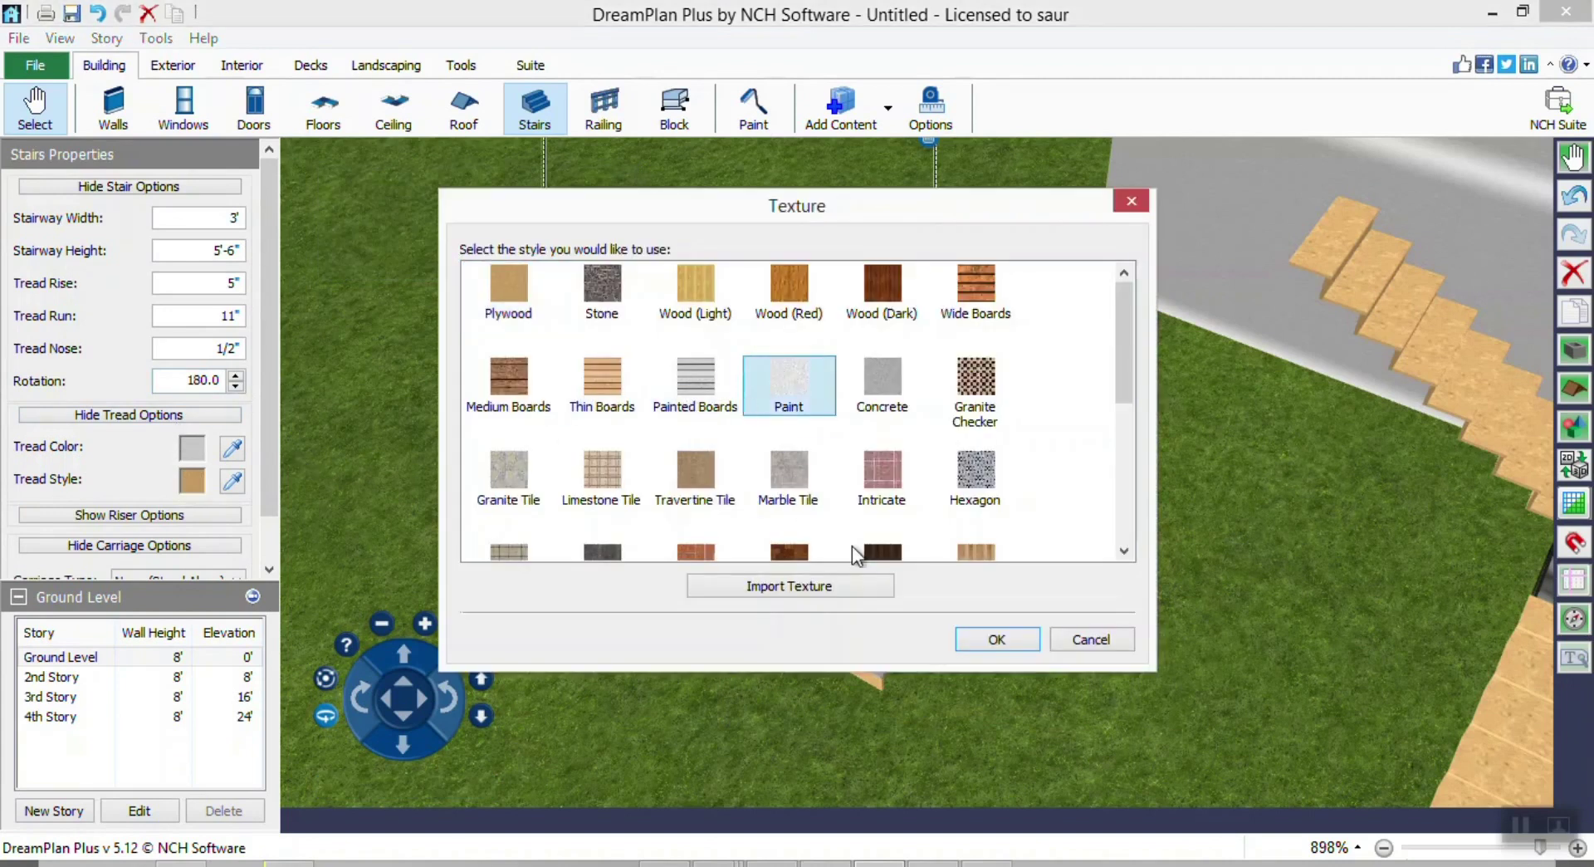
click(996, 641)
click(191, 448)
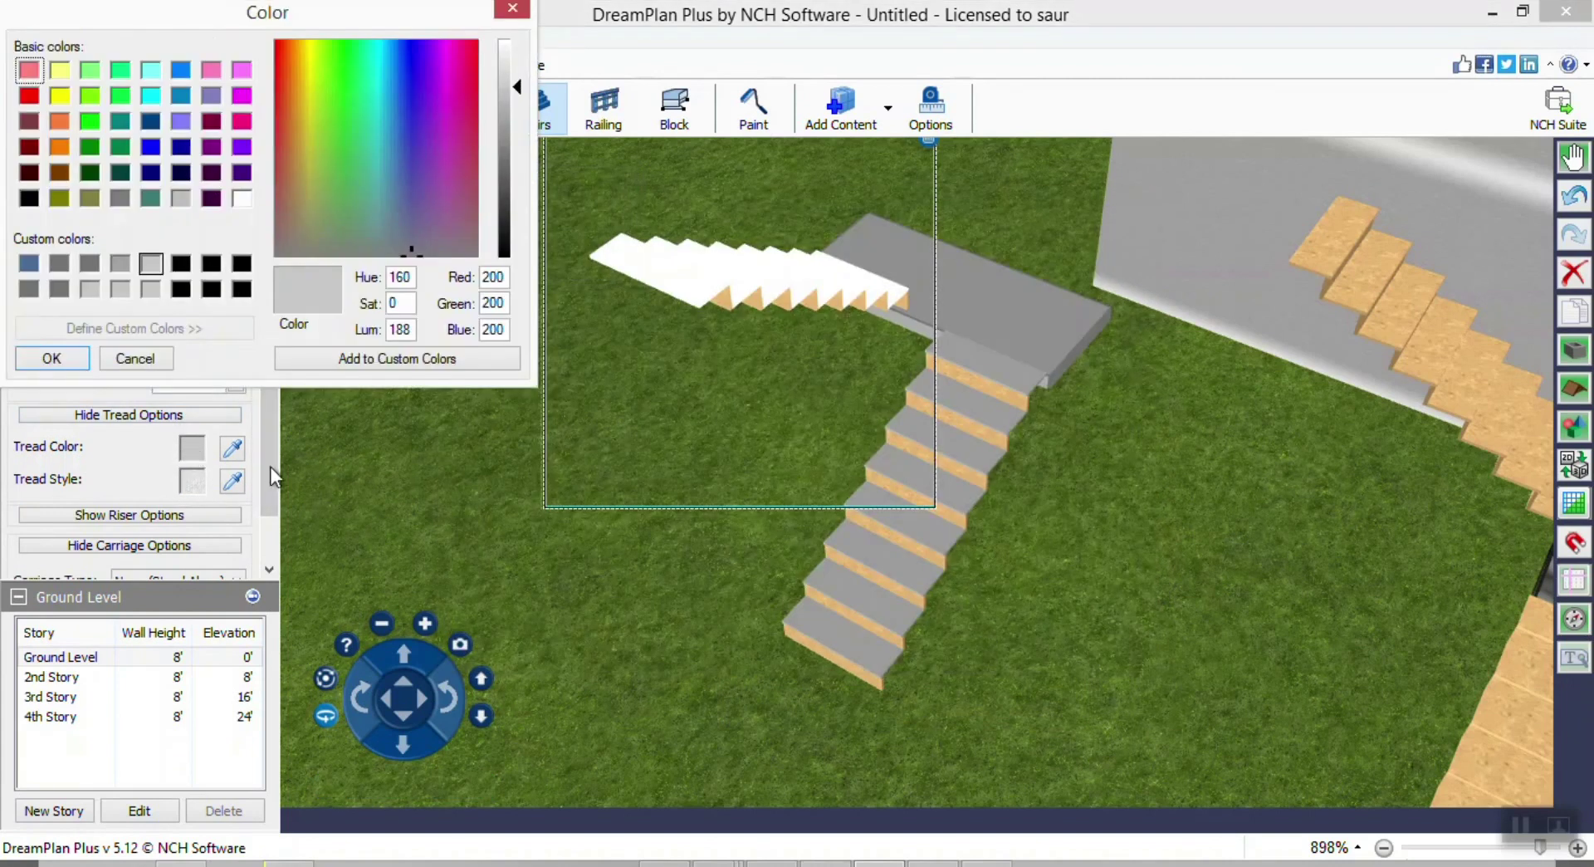
click(89, 264)
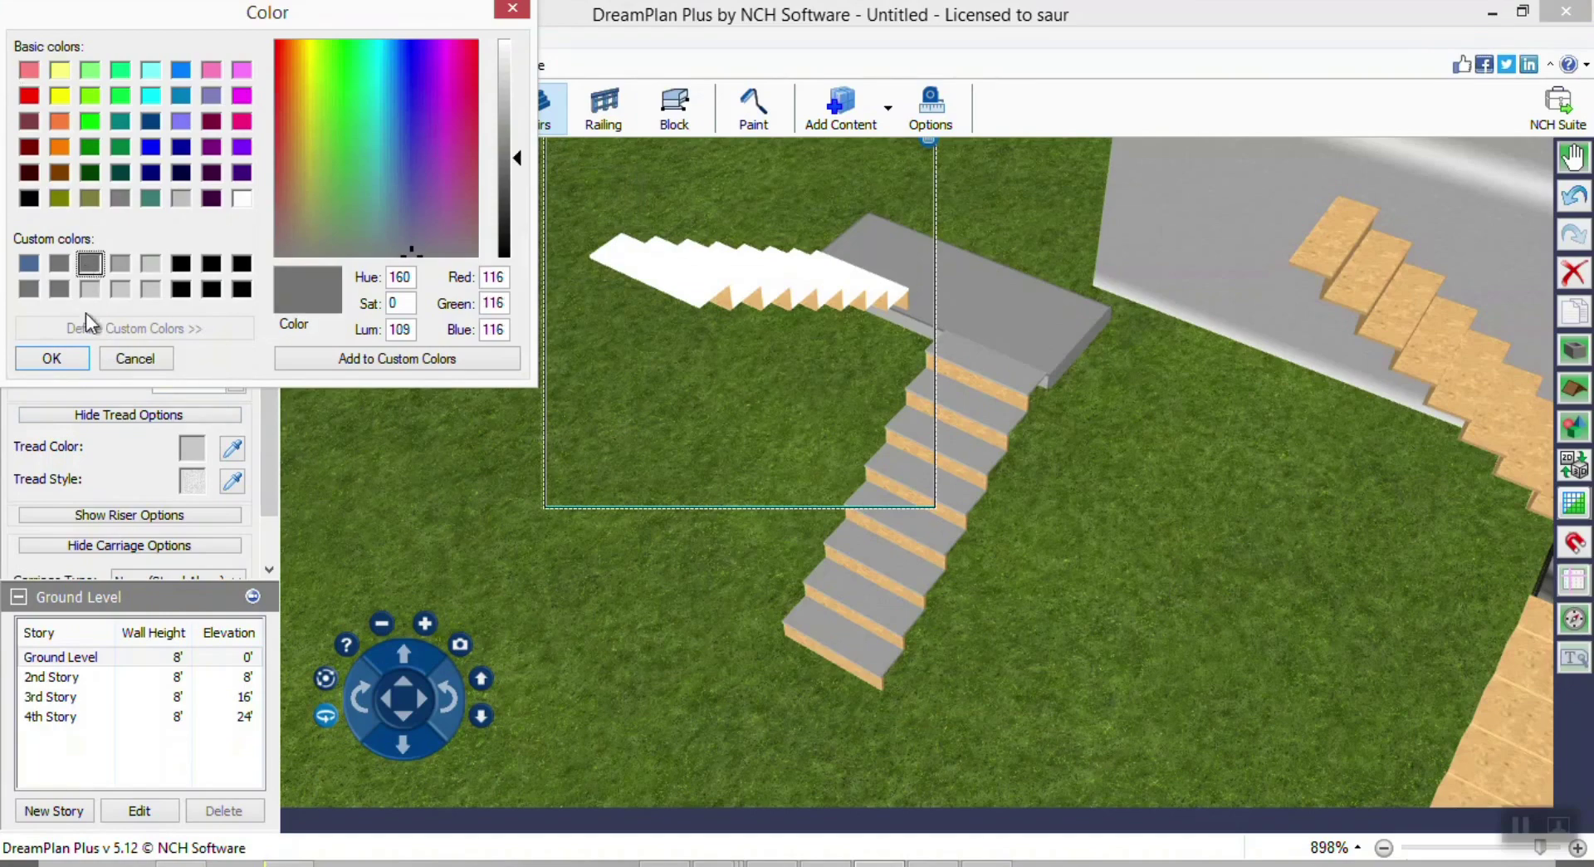
click(68, 365)
Expand the riser options of the upper freestanding flight.
drag(878, 551, 1043, 473)
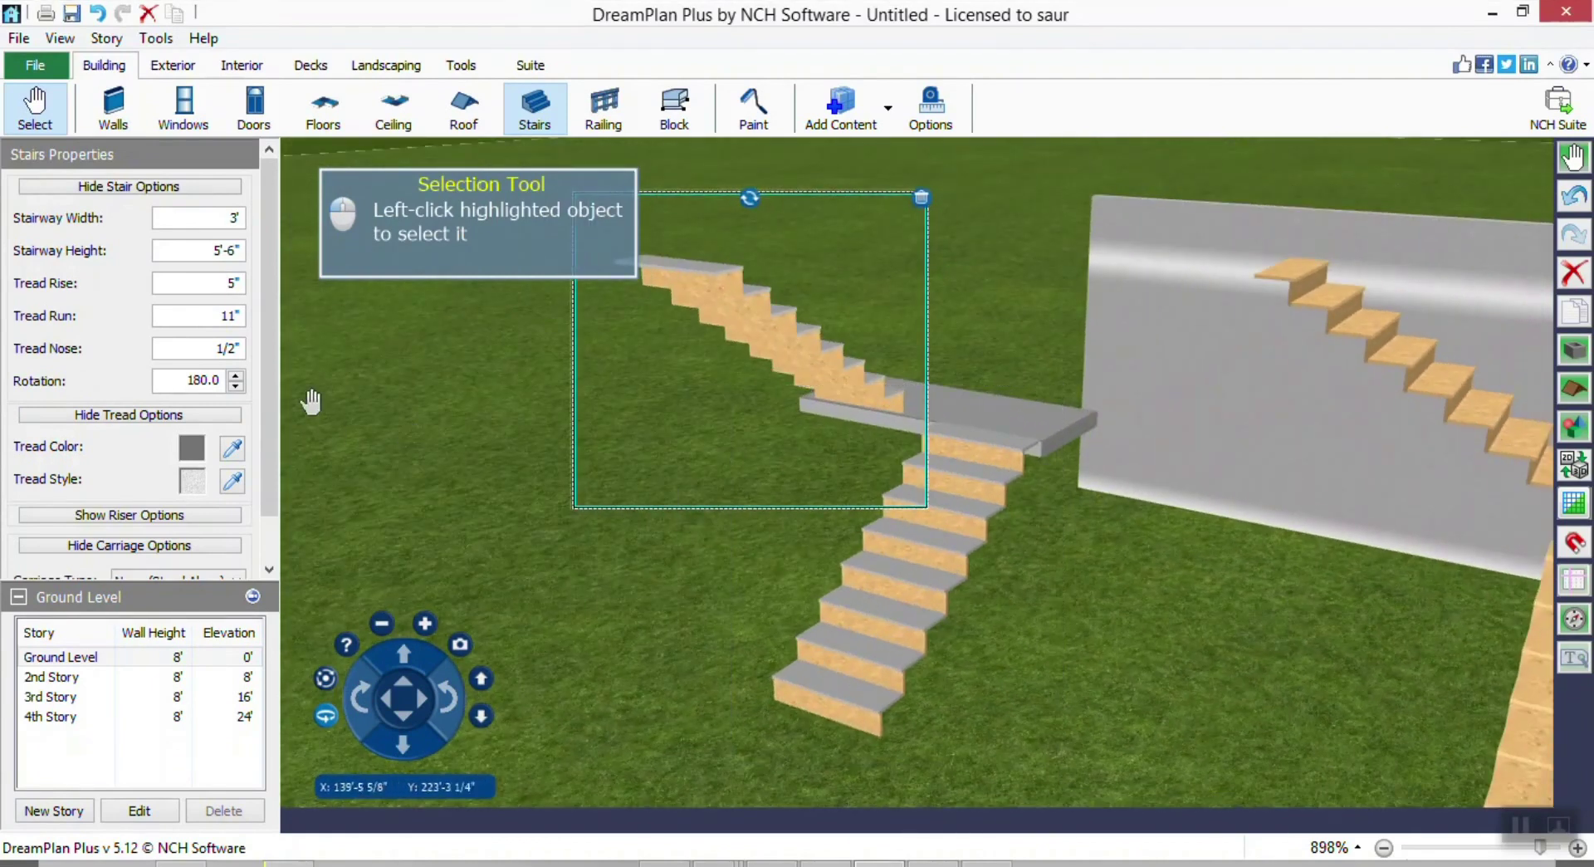
scroll(269, 382, down, 1)
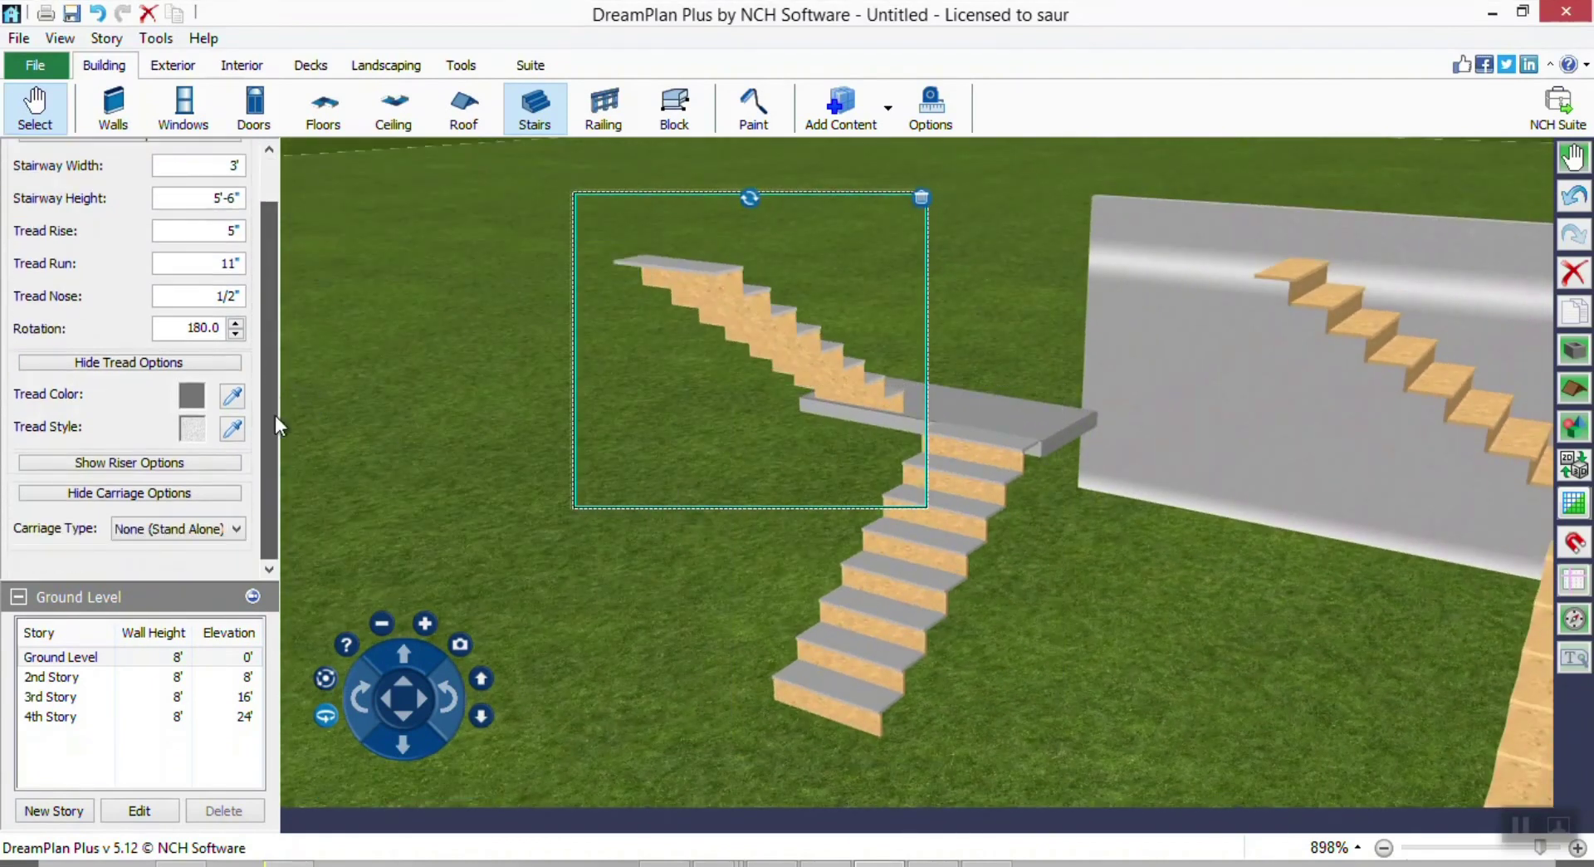
click(159, 462)
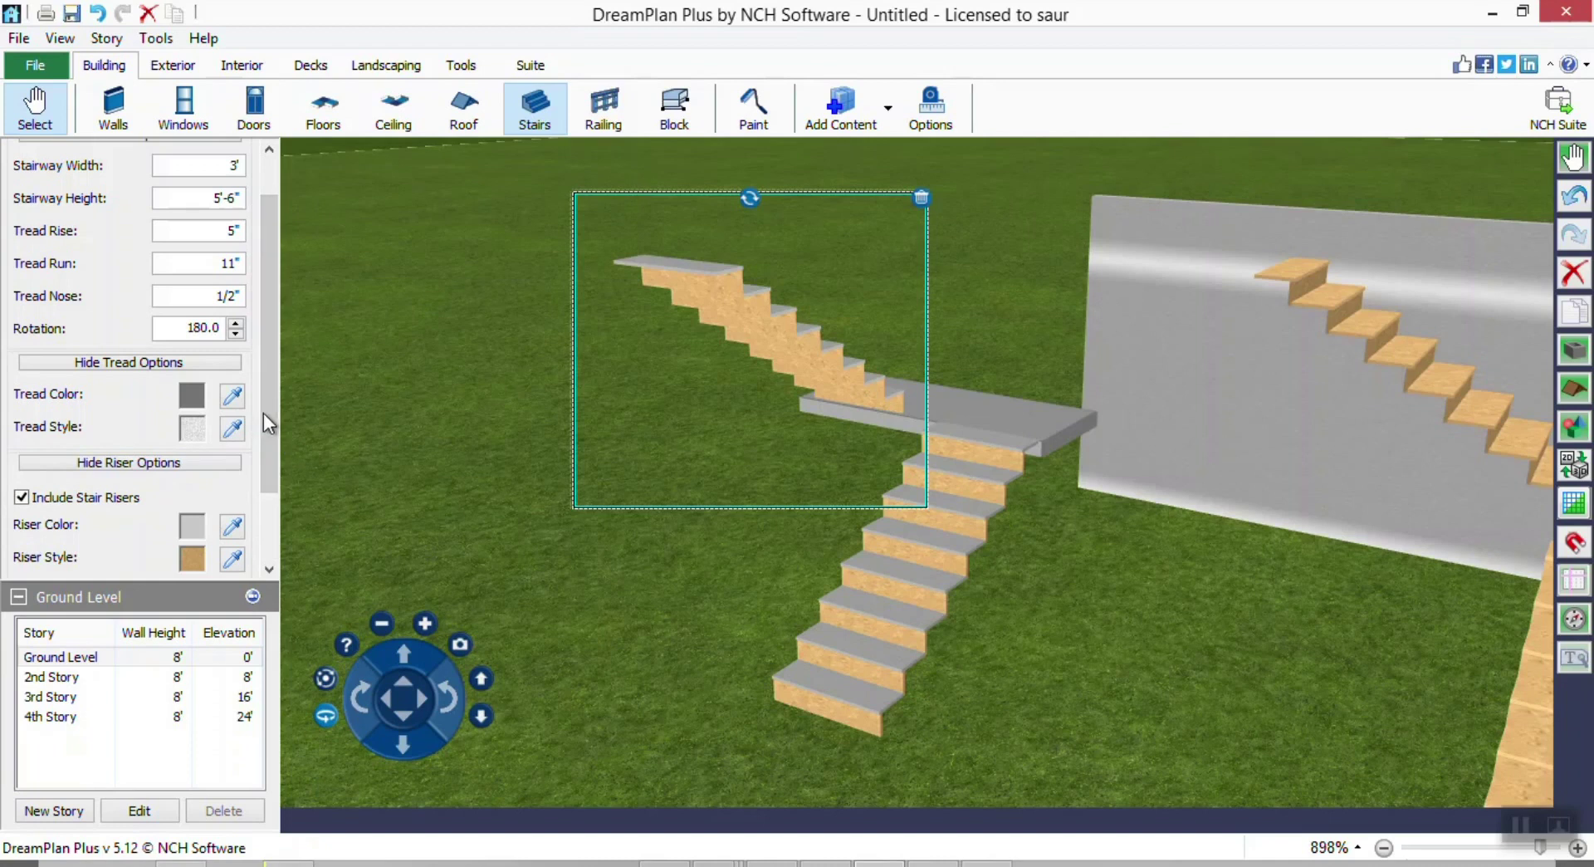
drag(262, 412, 266, 490)
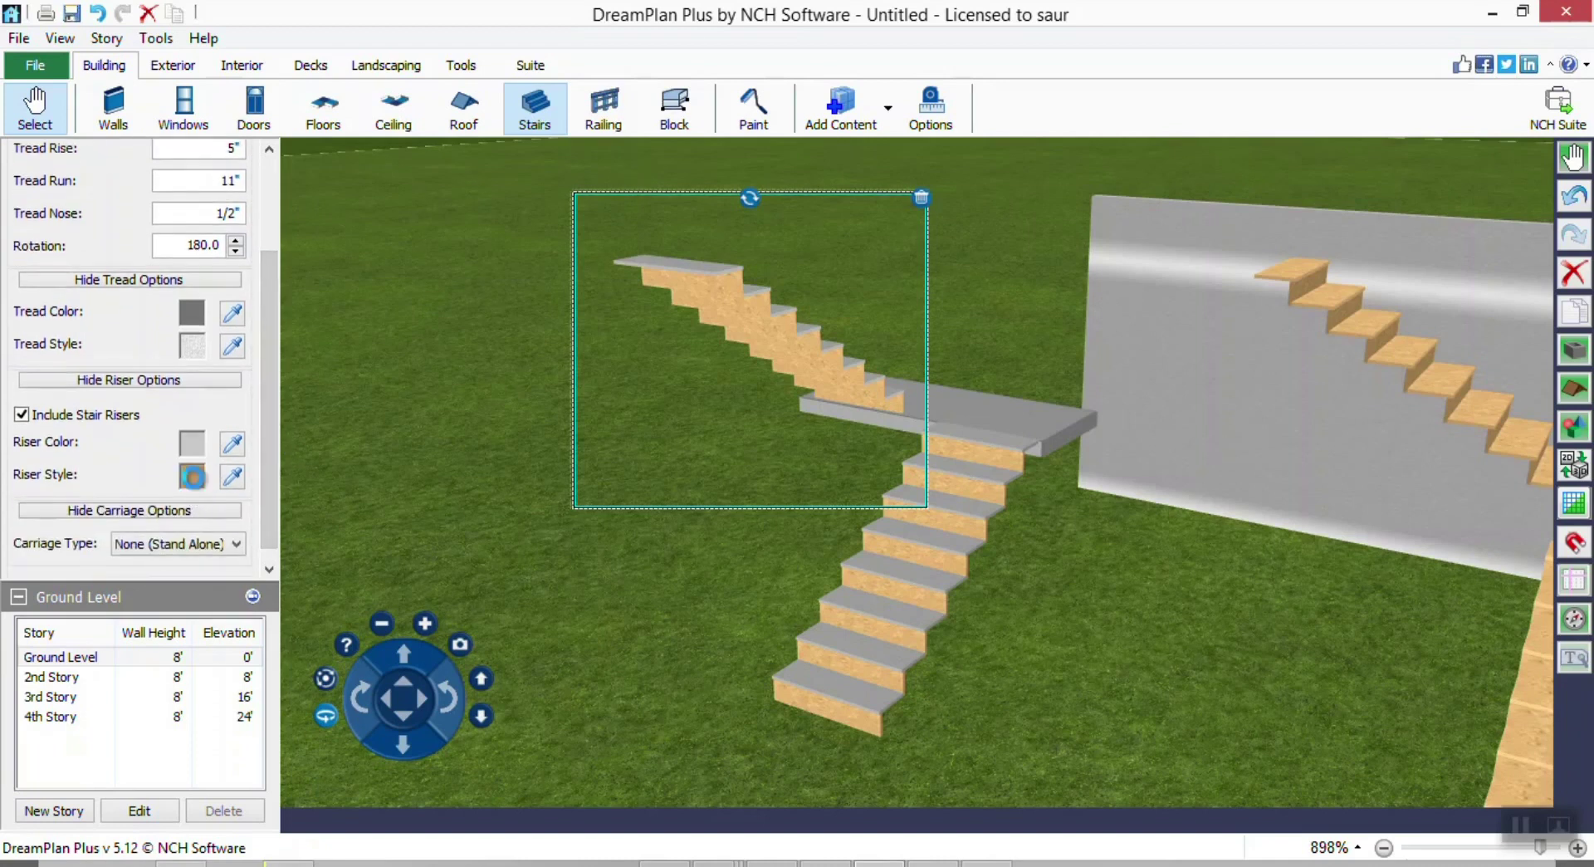
Set the riser style of the upper freestanding flight to Wood (Red).
click(192, 477)
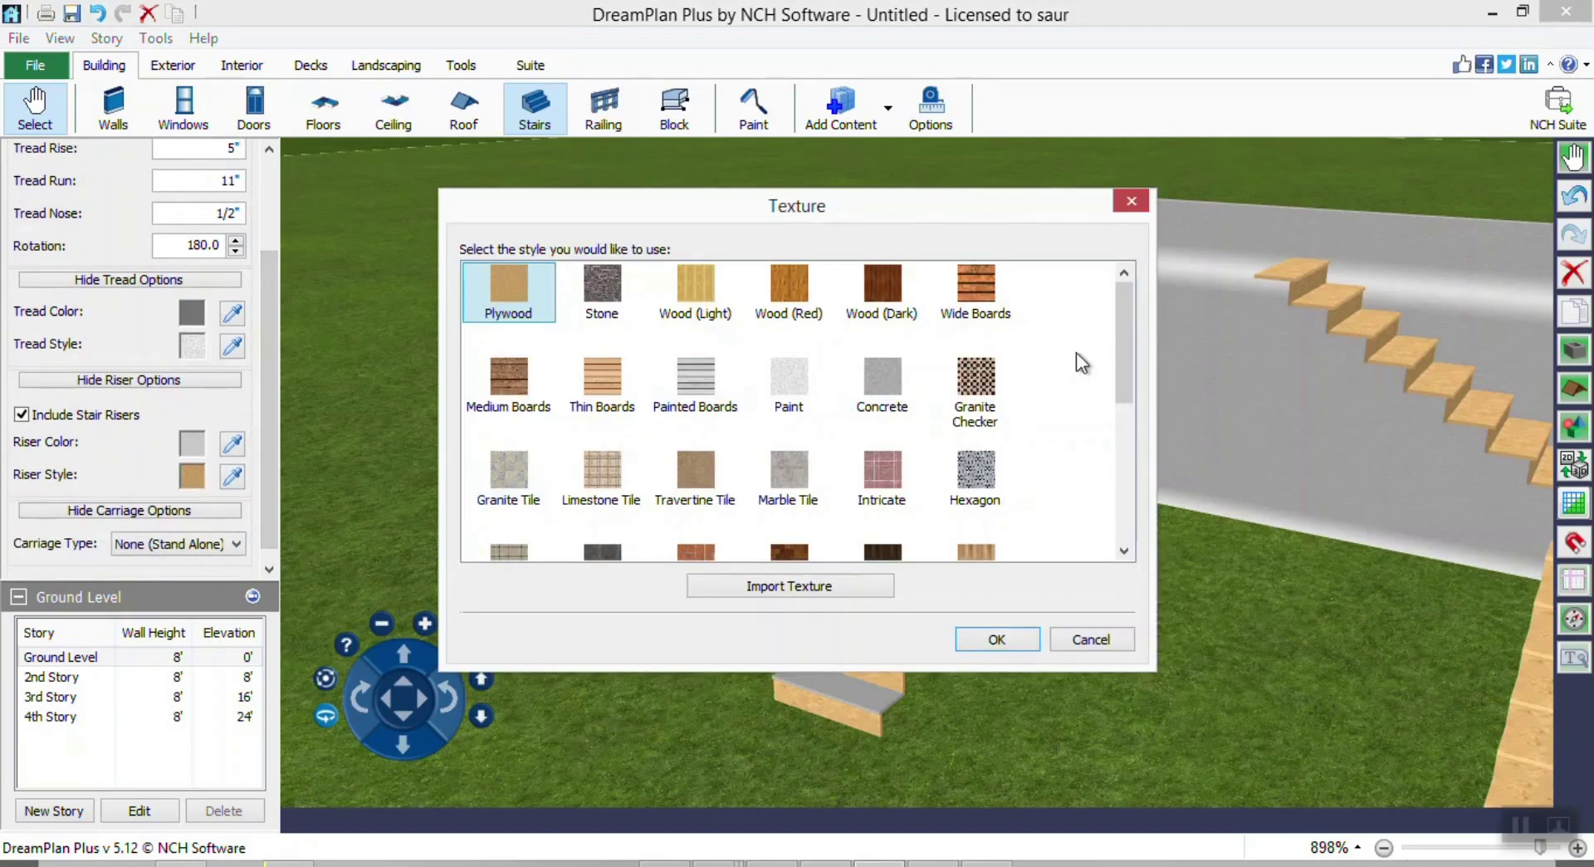
mouse_move(1118, 303)
mouse_down()
mouse_move(1117, 447)
mouse_move(1113, 302)
mouse_up()
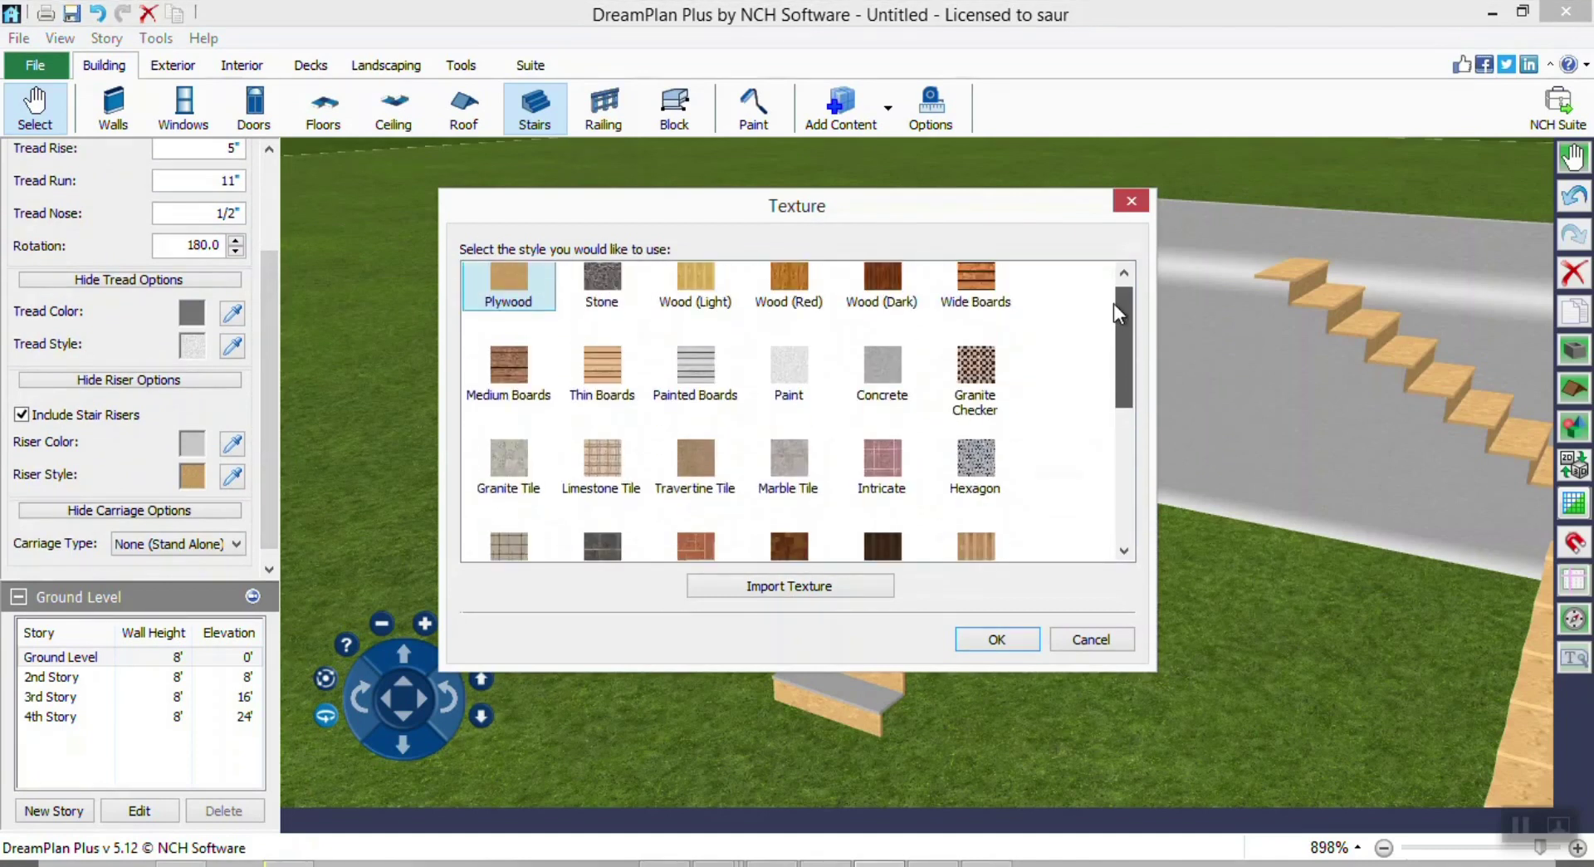
click(624, 388)
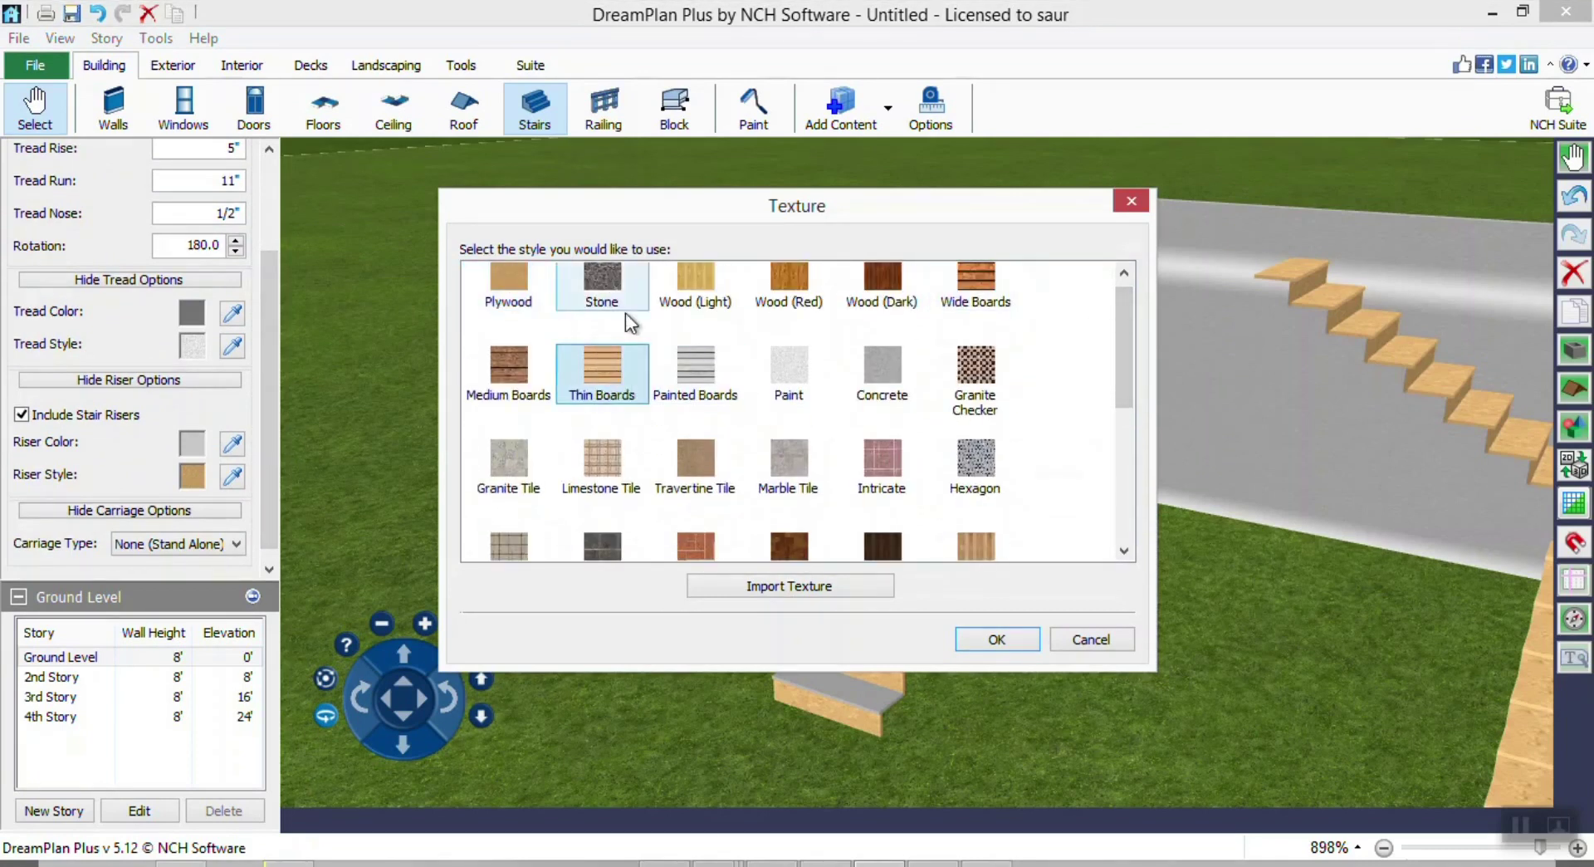
click(792, 299)
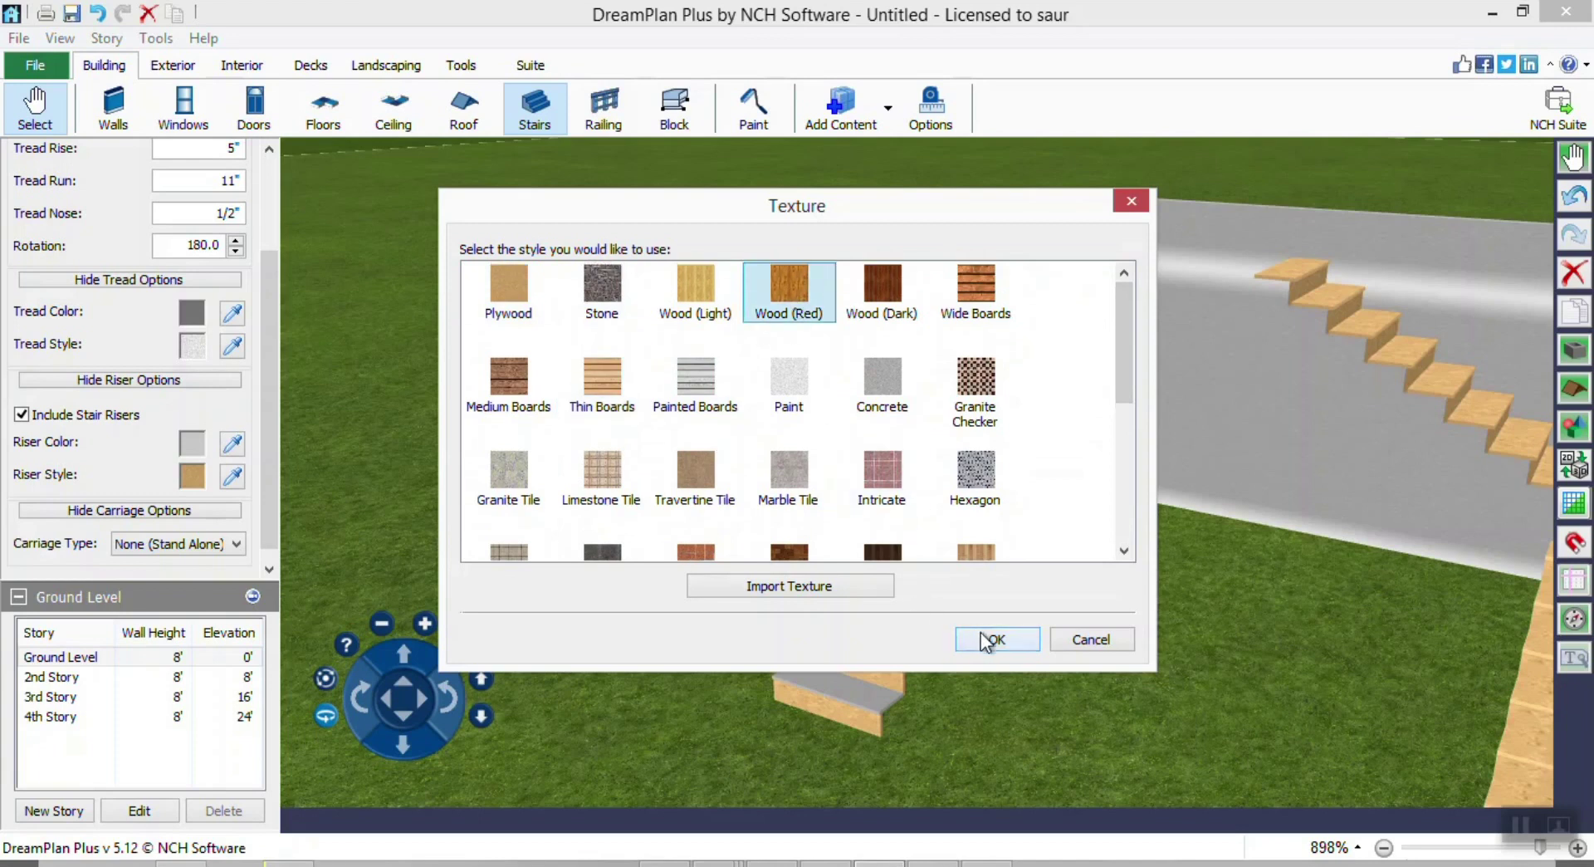
click(987, 640)
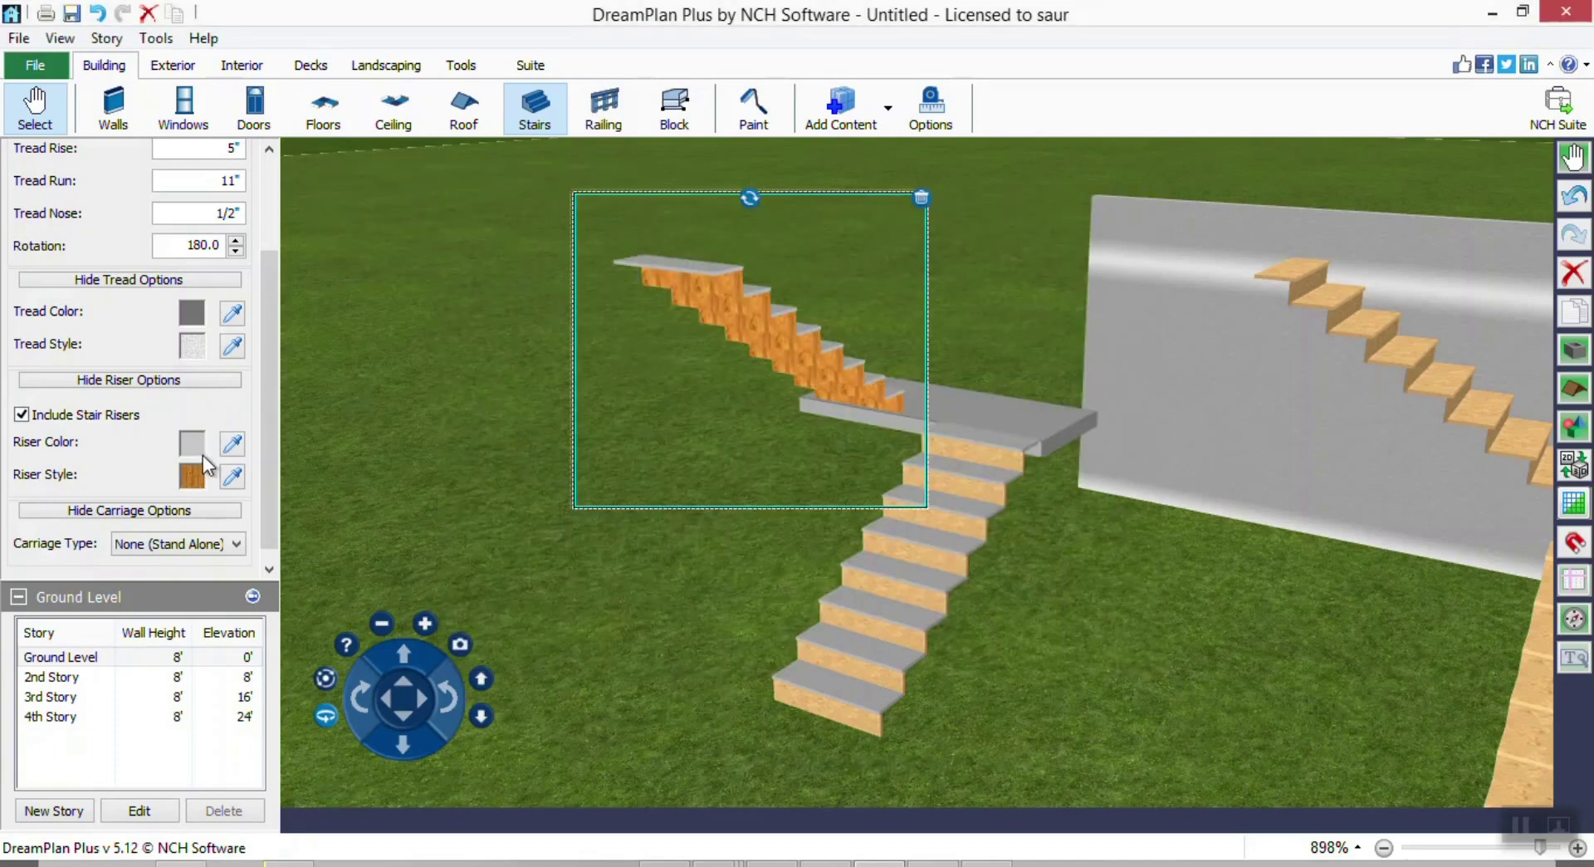
Set the upper freestanding flight's riser color to the dark grey custom color (RGB 116) and its riser style to Paint.
click(196, 450)
click(90, 263)
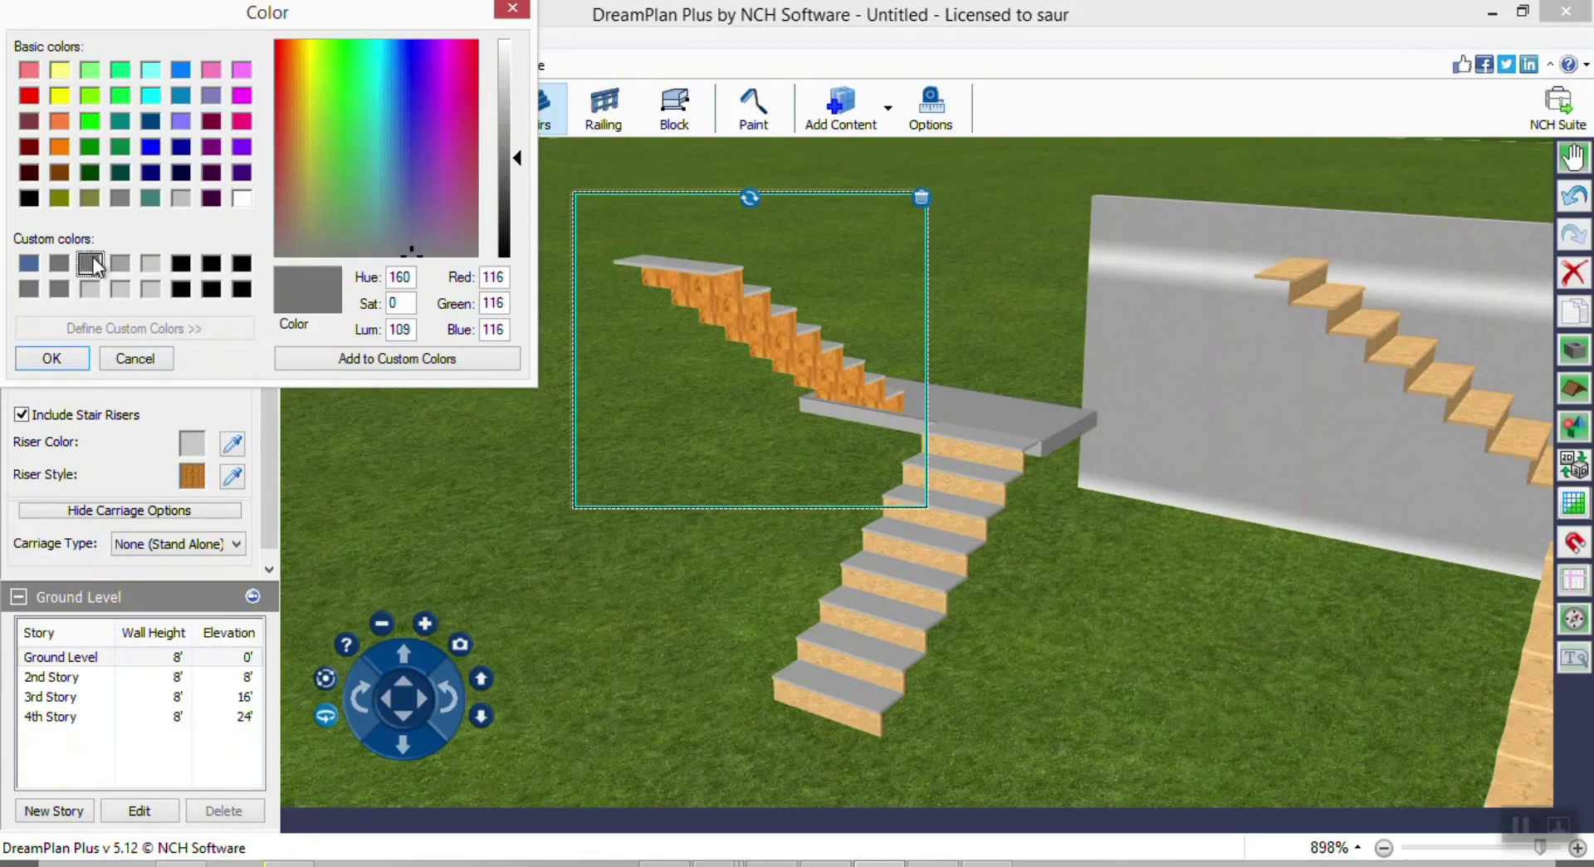
click(52, 359)
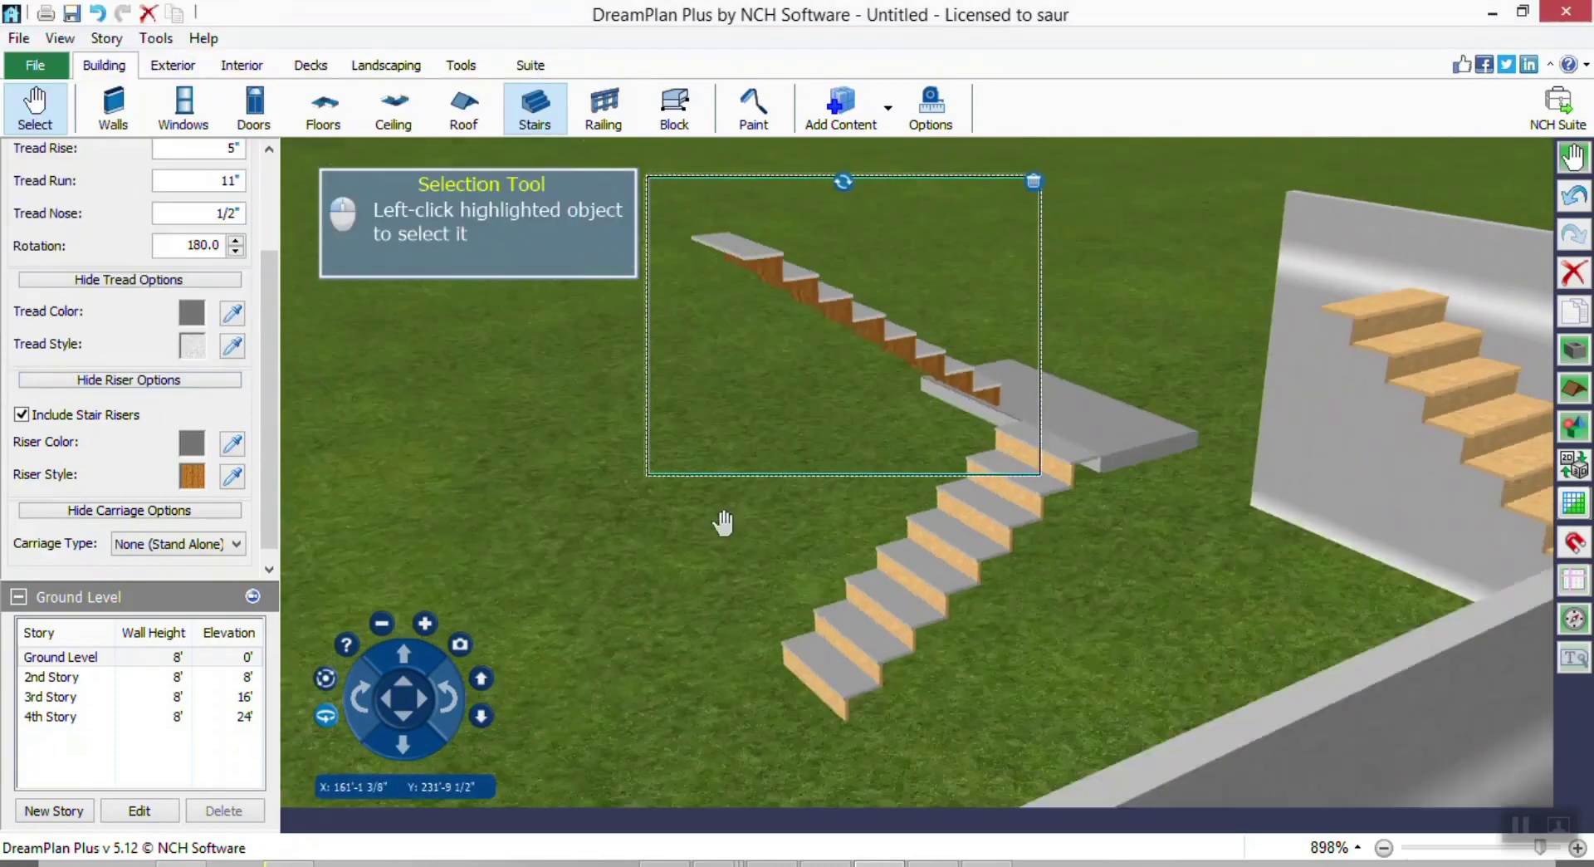
click(194, 472)
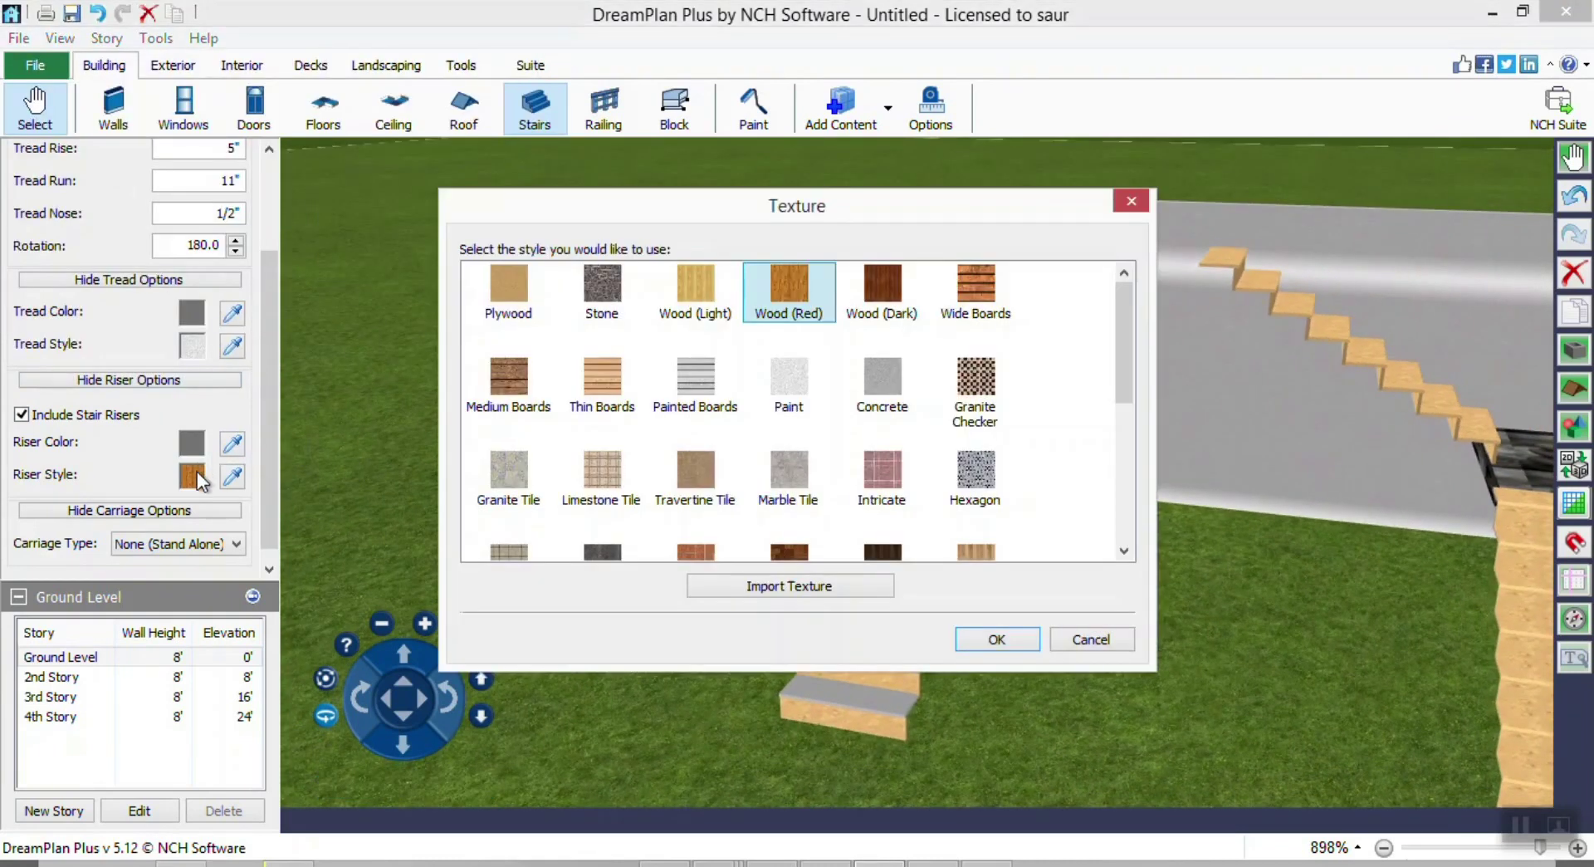
click(787, 380)
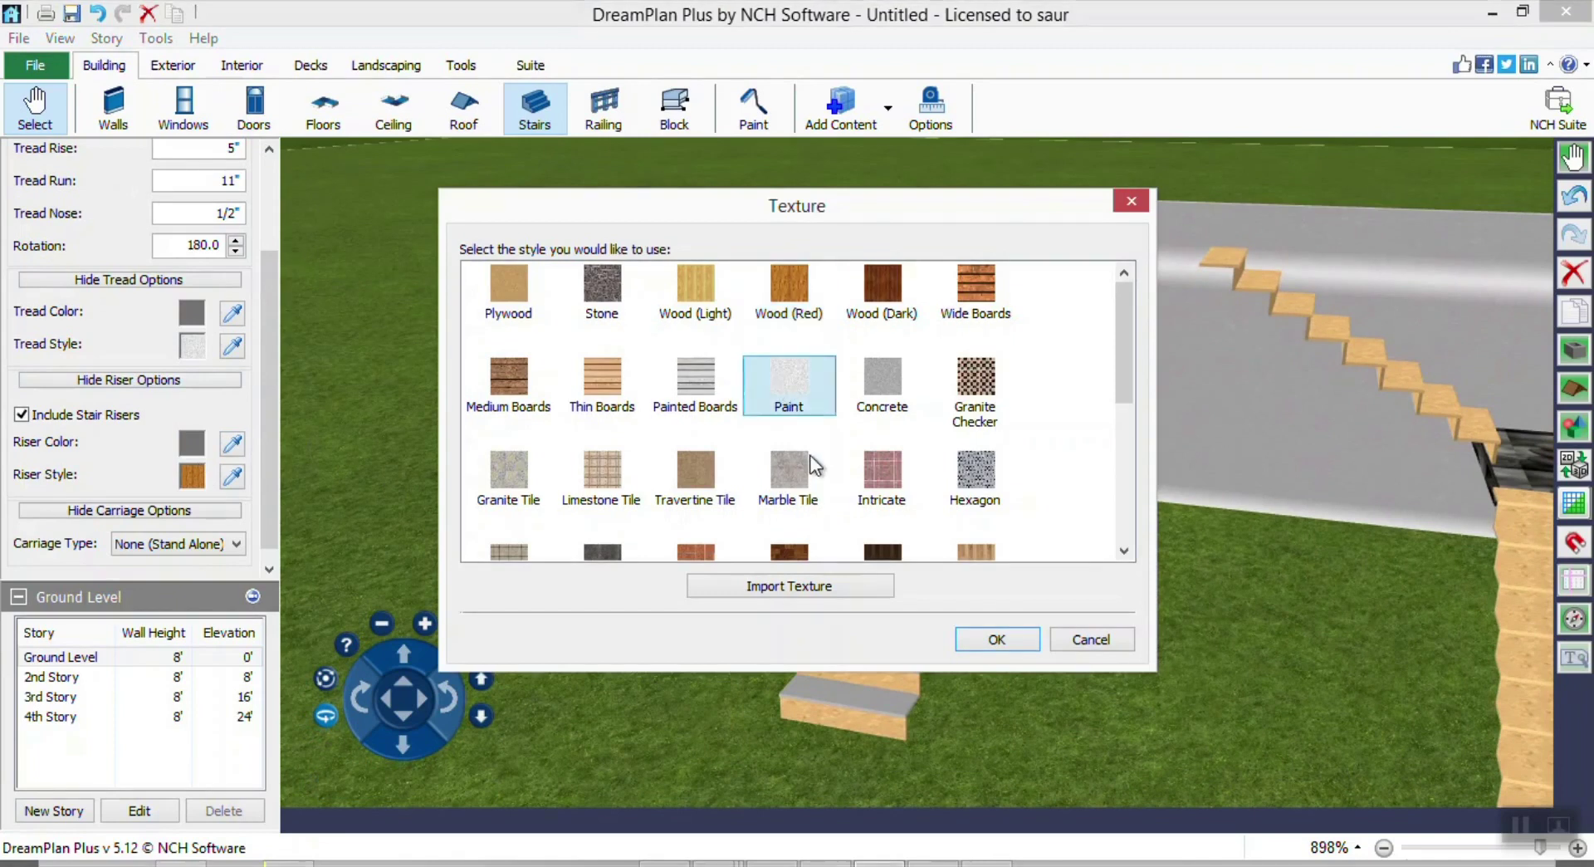
click(979, 638)
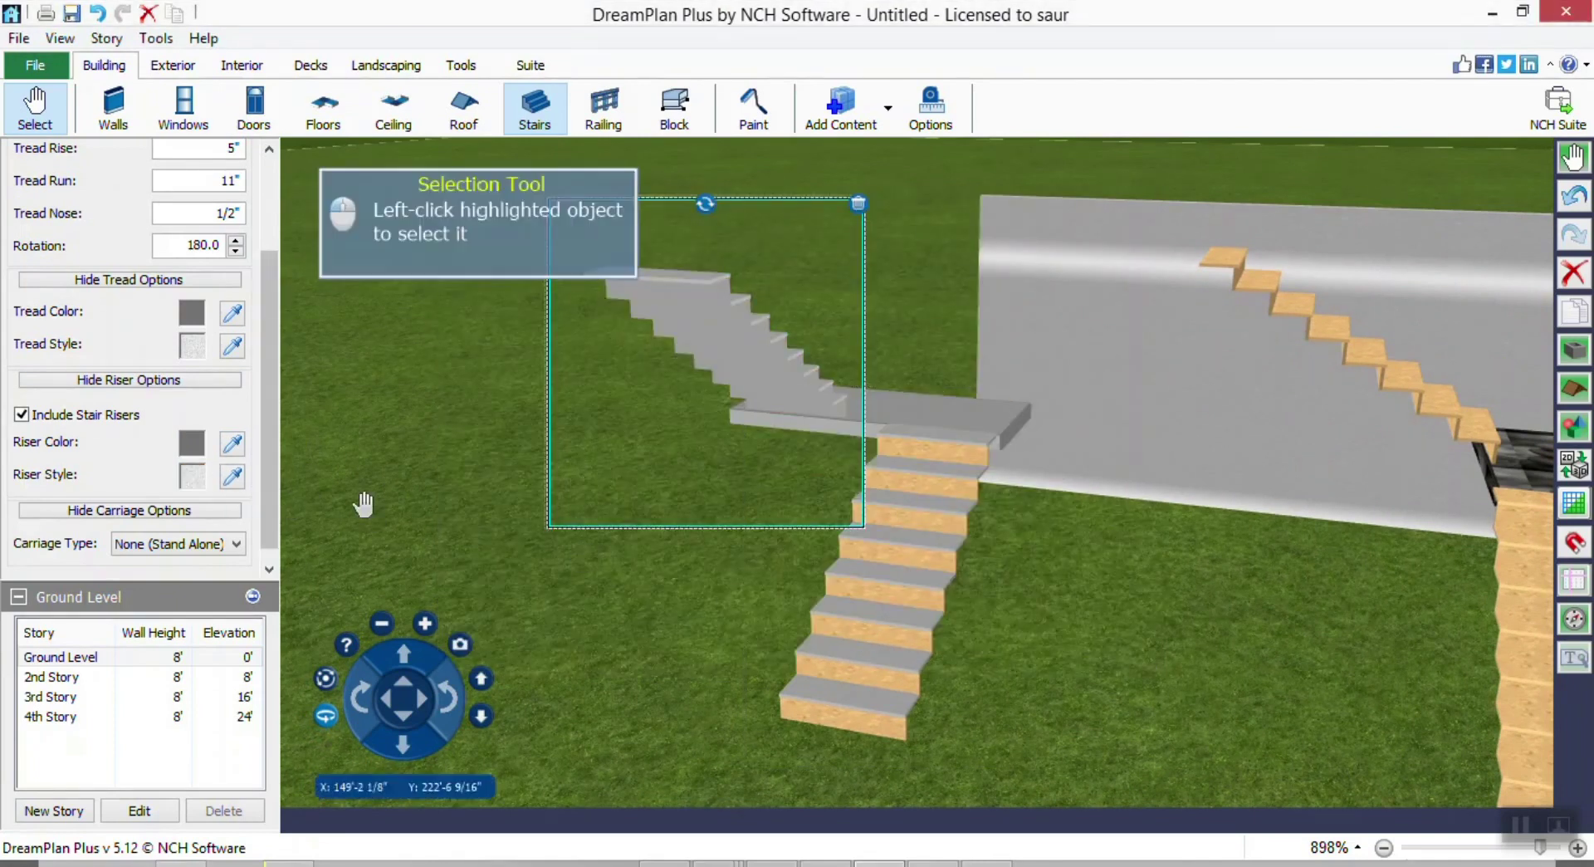
Set the riser style of the lower freestanding flight to Paint and its riser color to the dark grey custom color (RGB 116).
click(873, 600)
click(192, 475)
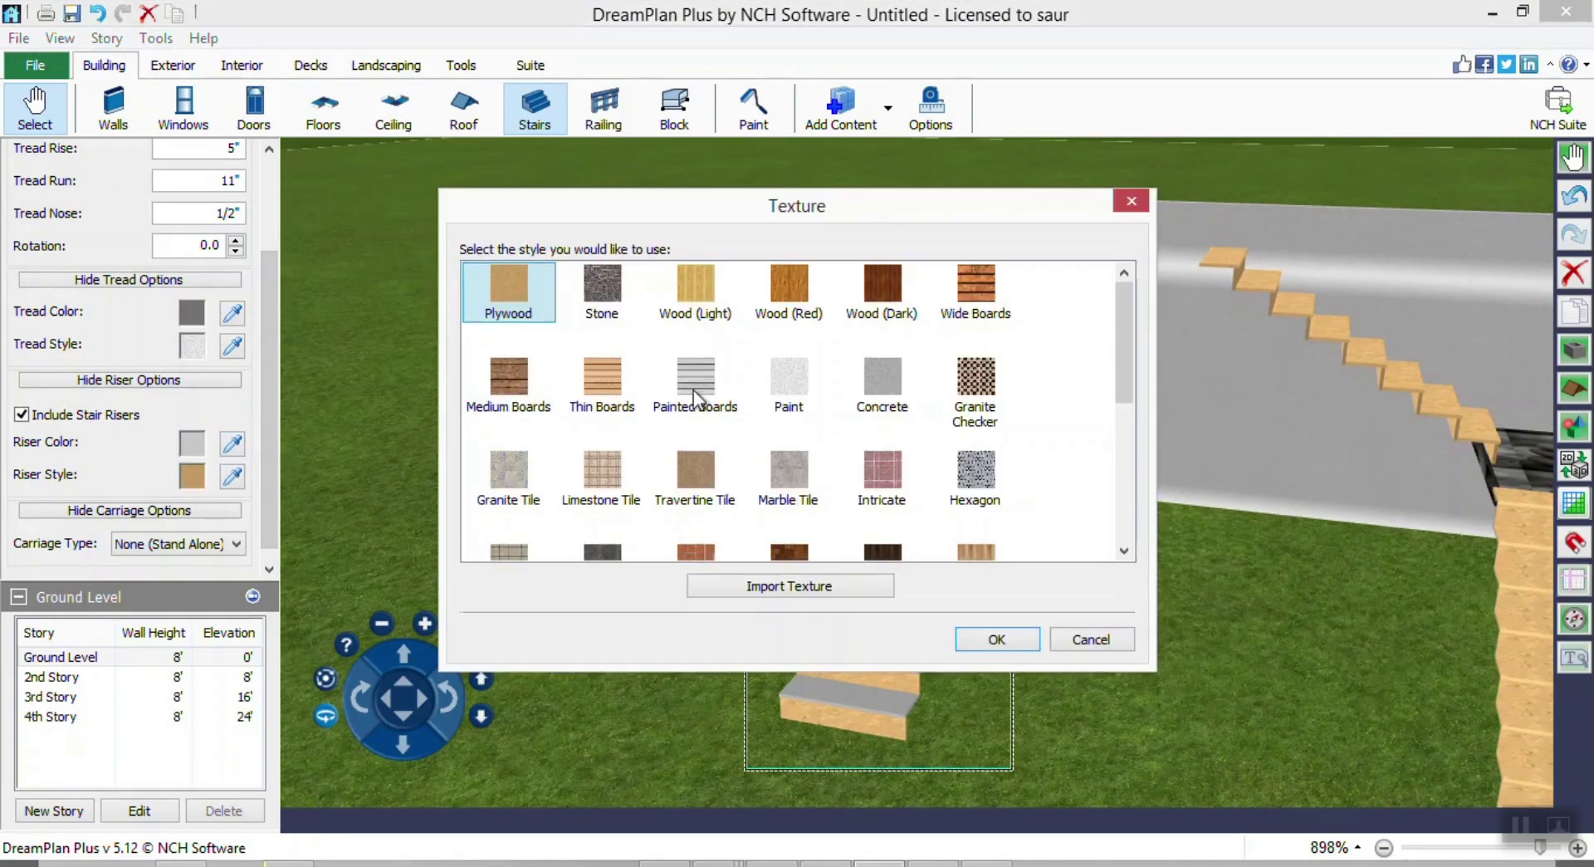
click(788, 380)
key(Return)
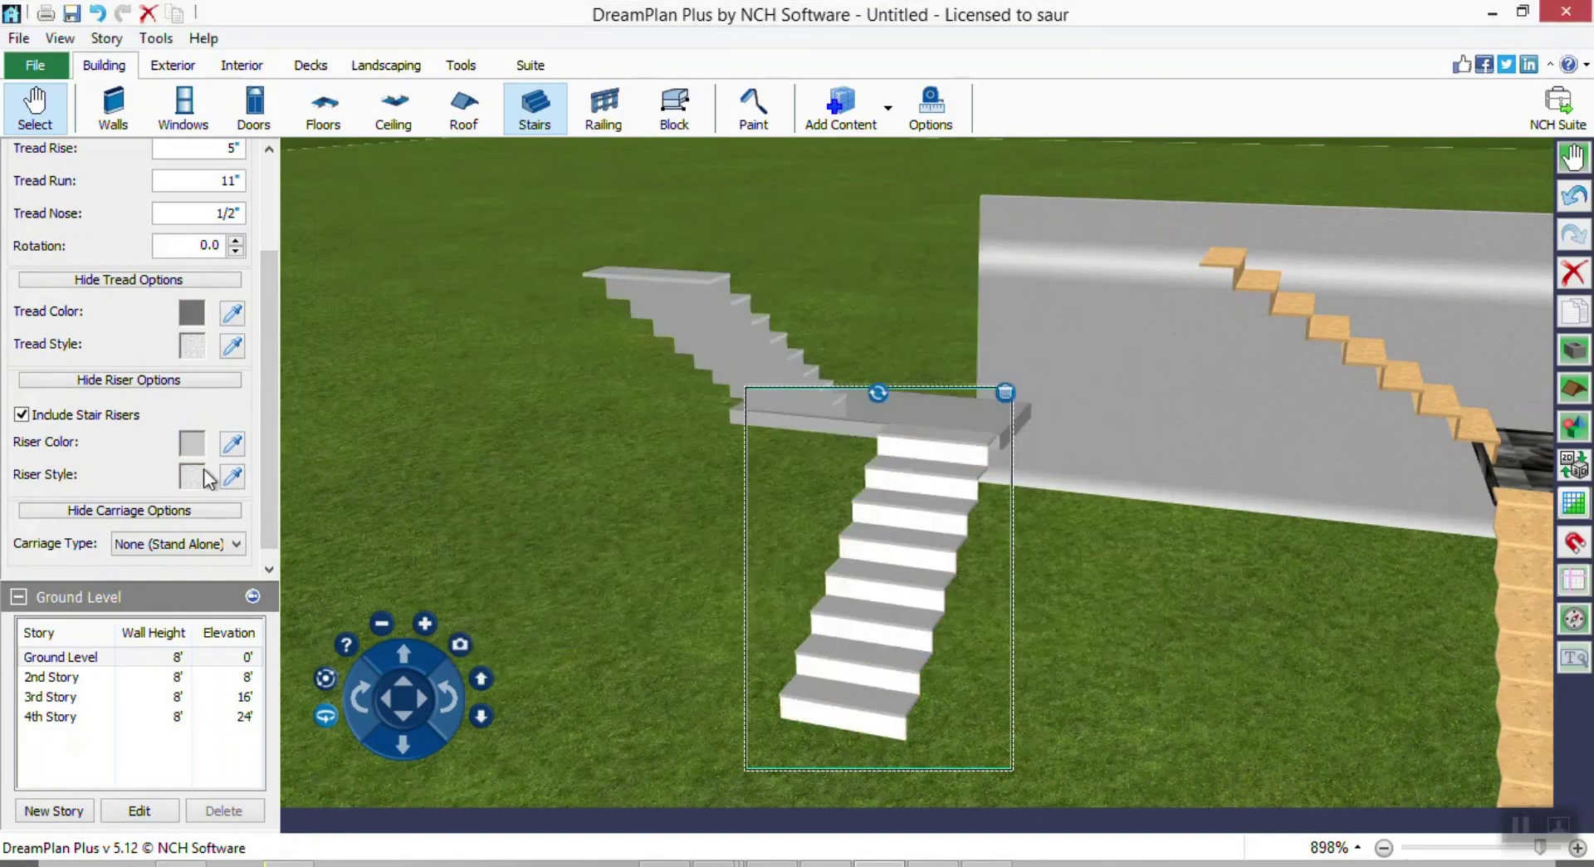
click(199, 444)
click(89, 263)
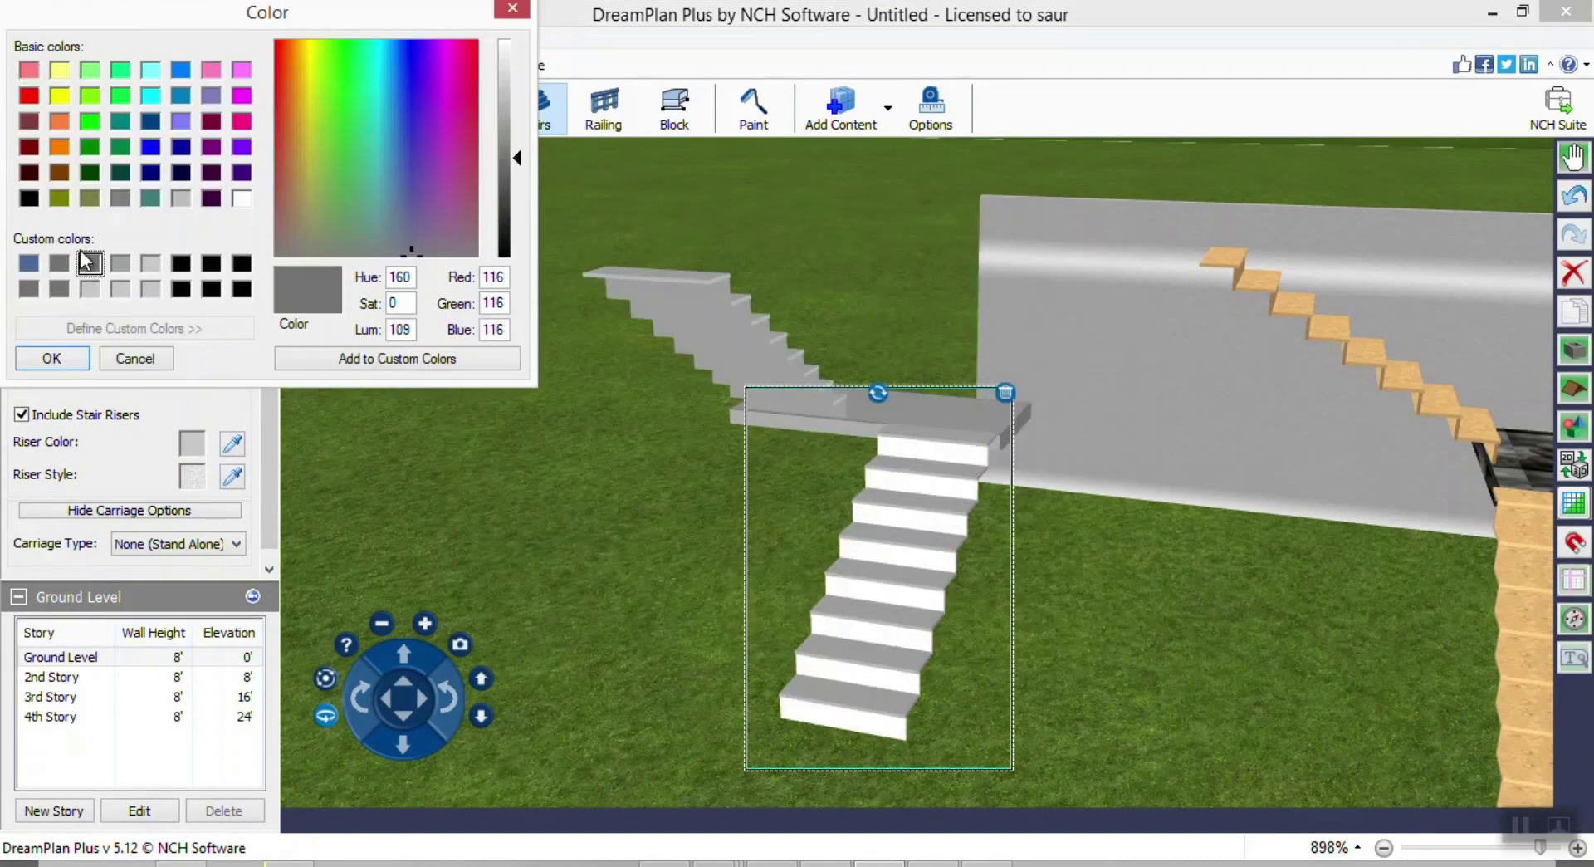
click(51, 358)
Set the carriage type of the lower freestanding flight to Closed Stringers.
right_drag(761, 533, 929, 473)
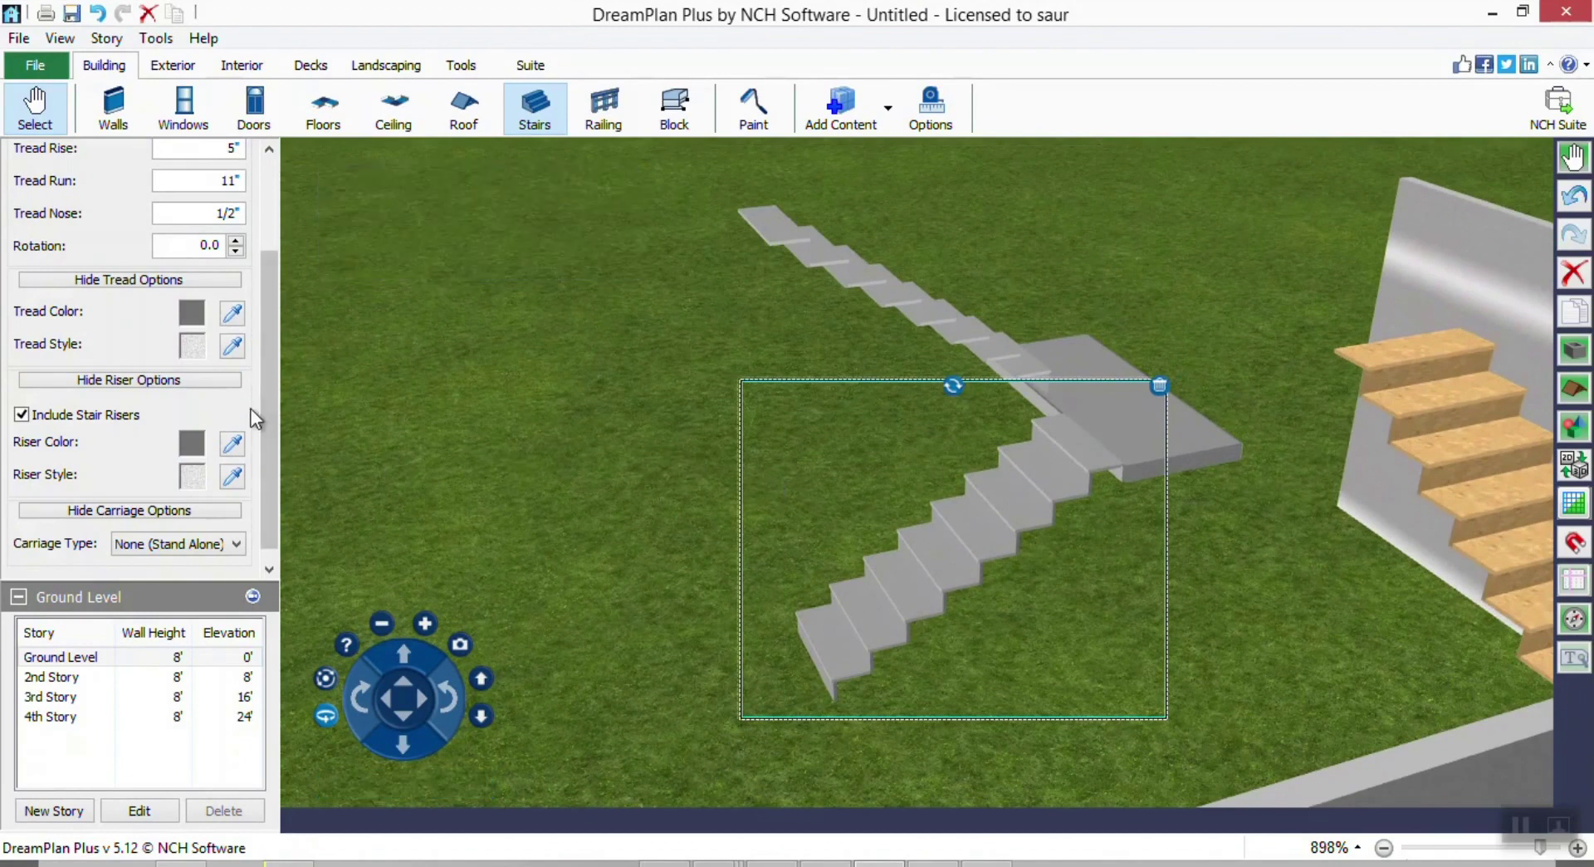
scroll(265, 374, down, 1)
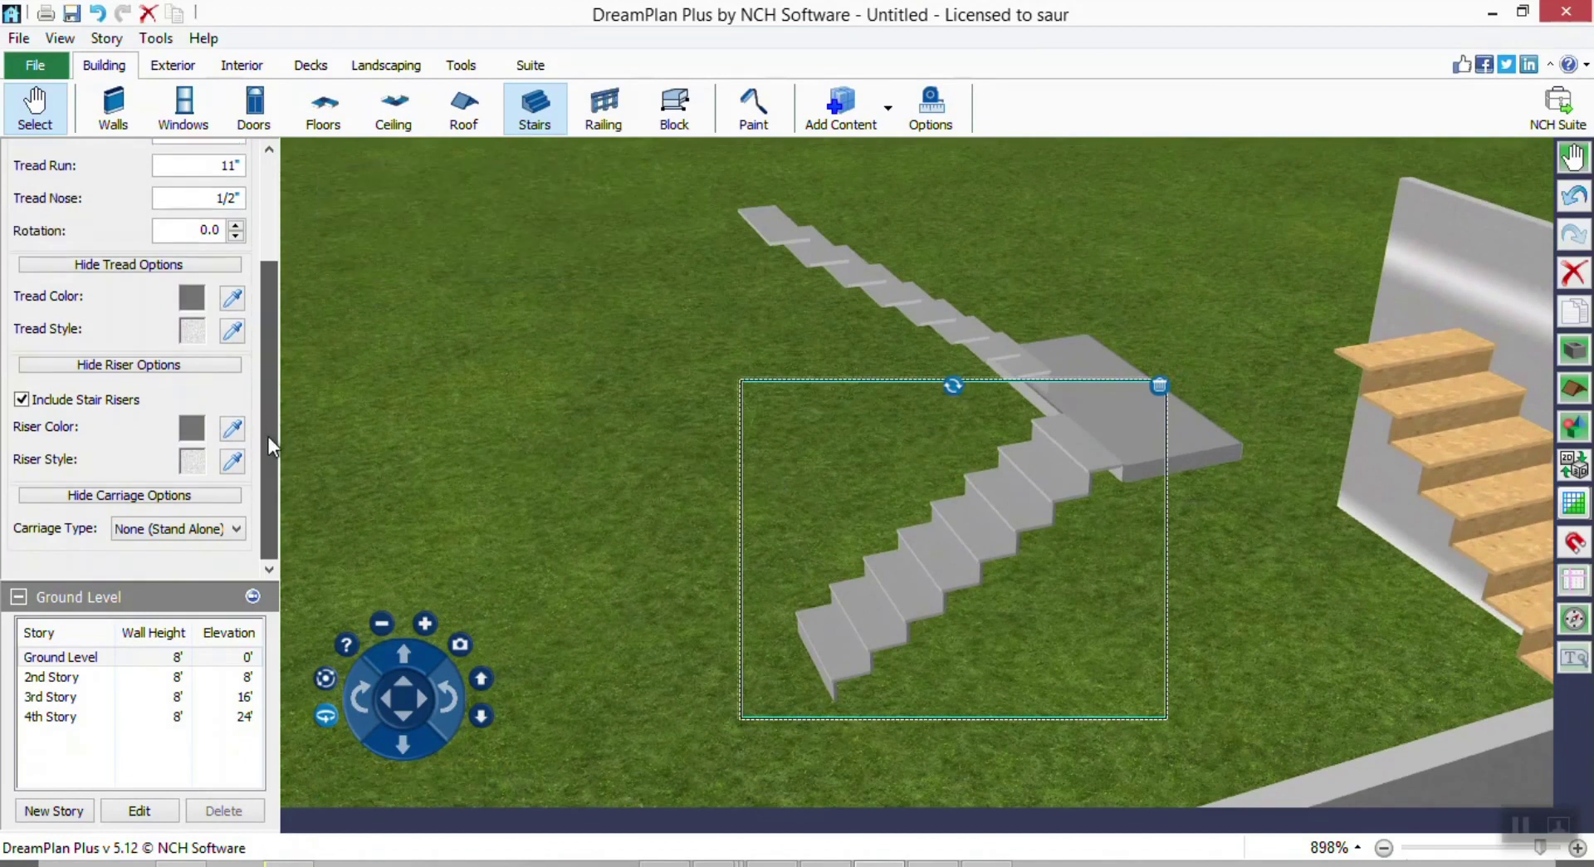
click(146, 498)
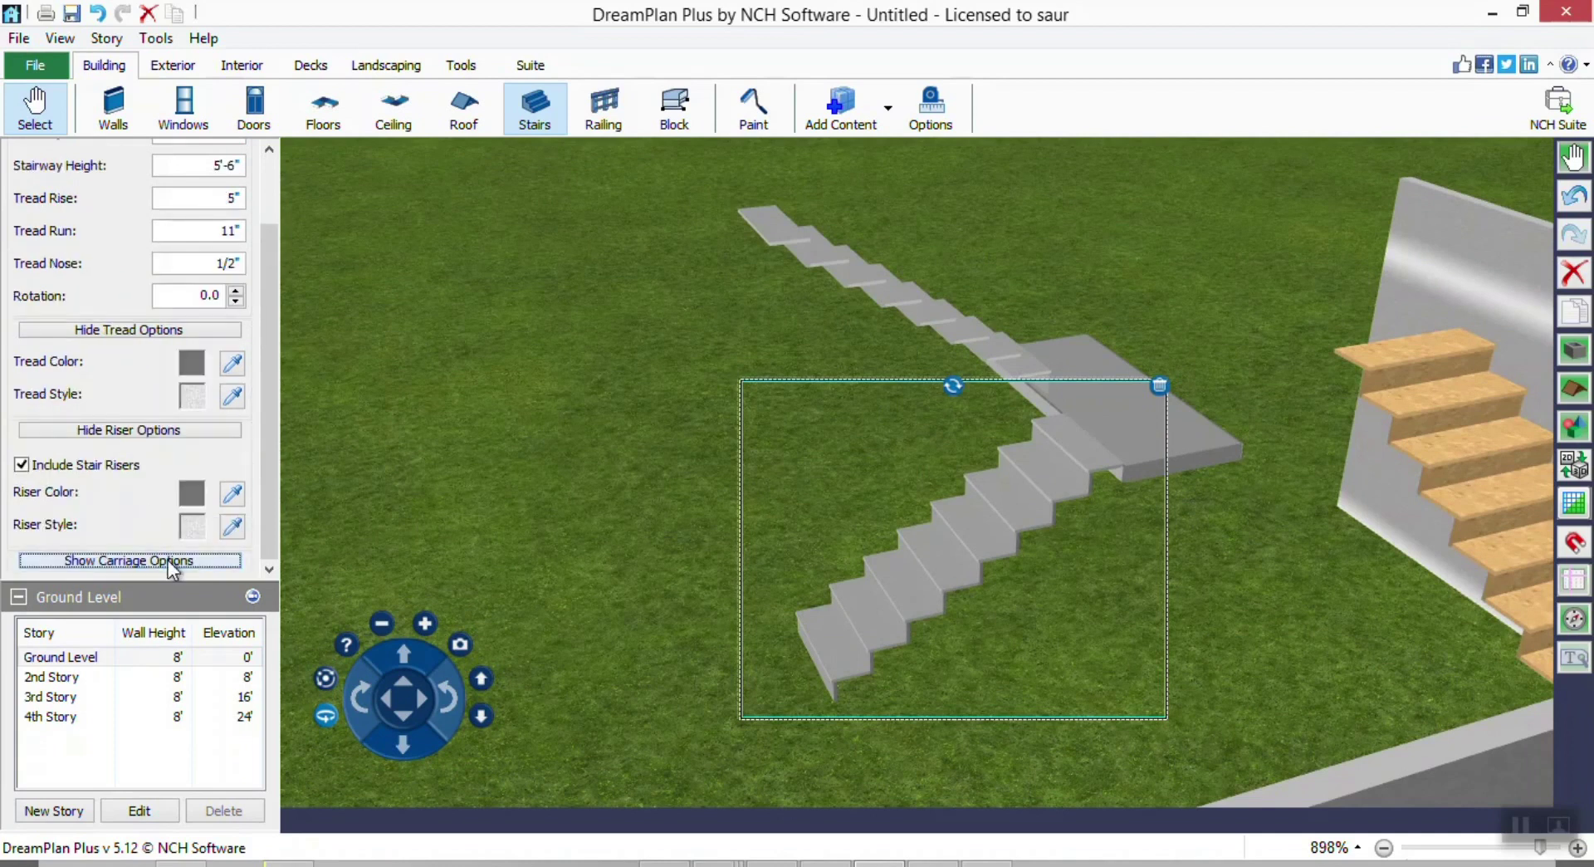
click(172, 565)
scroll(237, 527, down, 3)
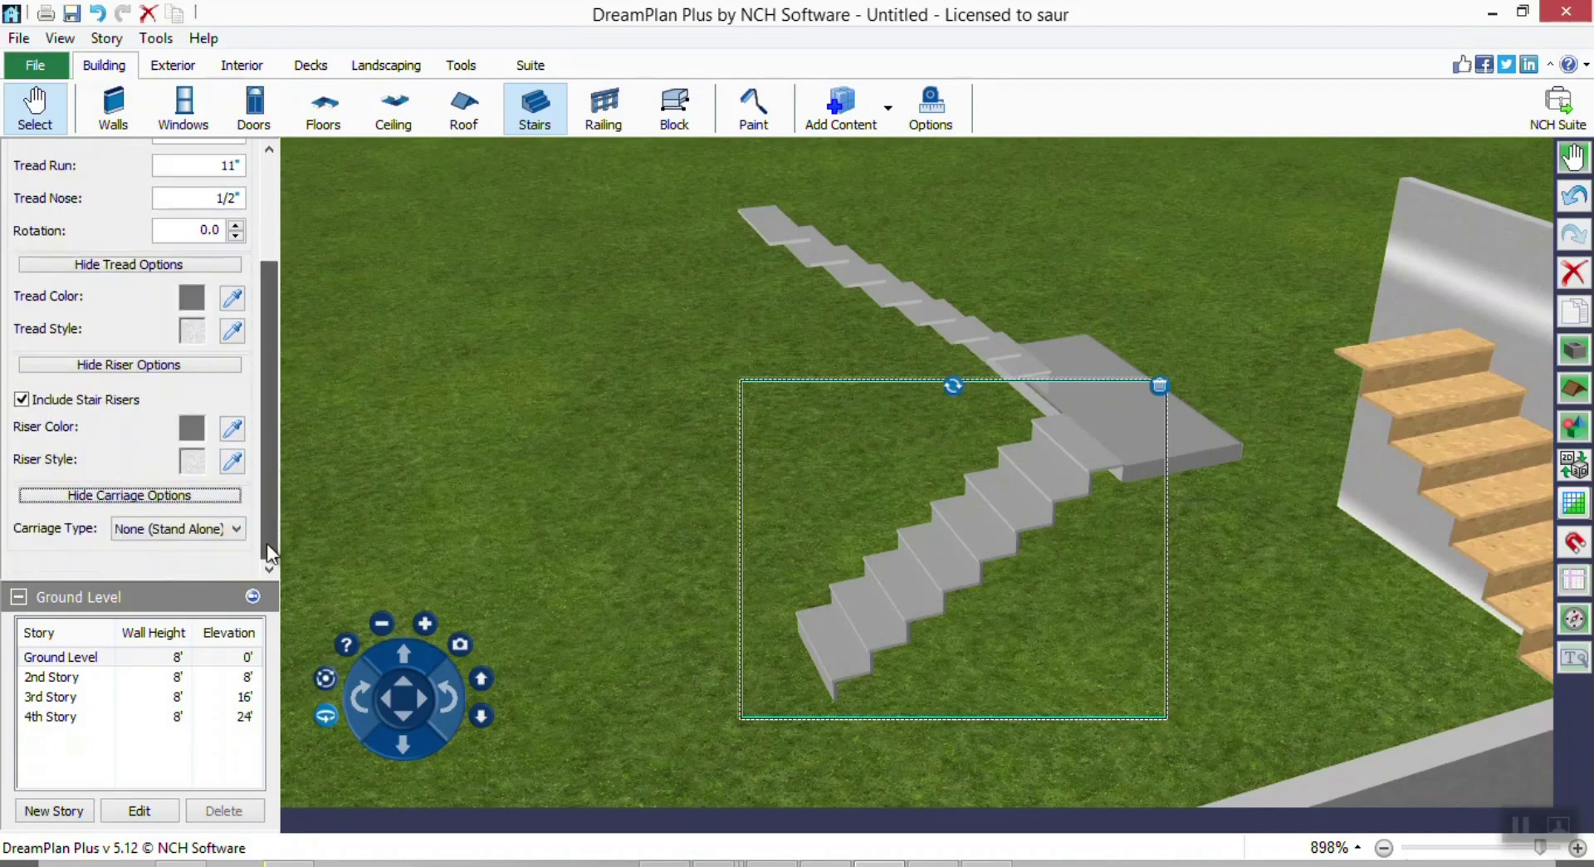
click(202, 531)
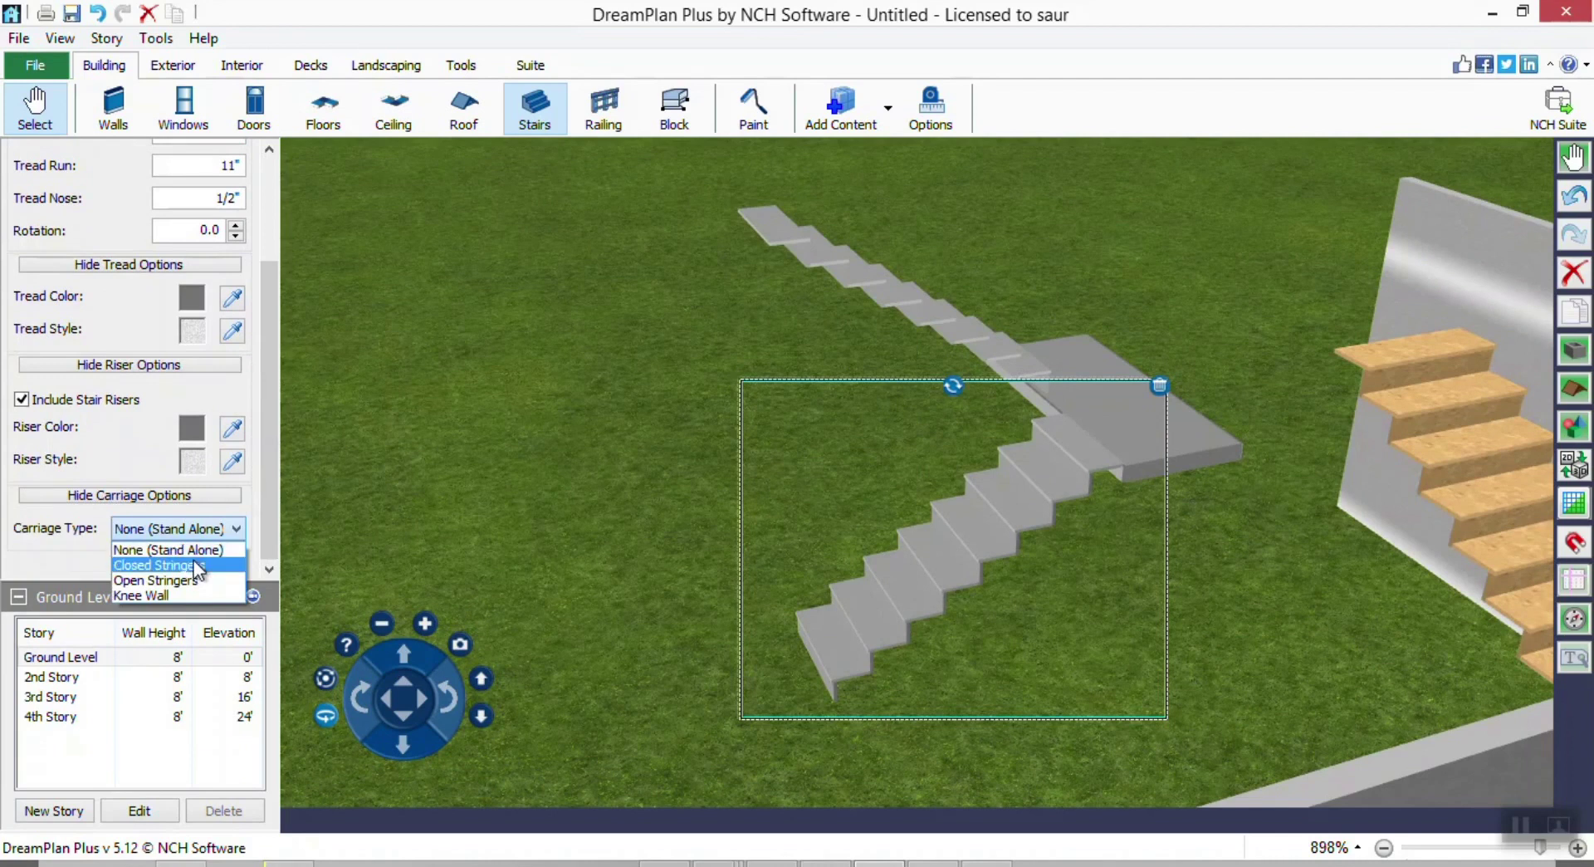
click(194, 563)
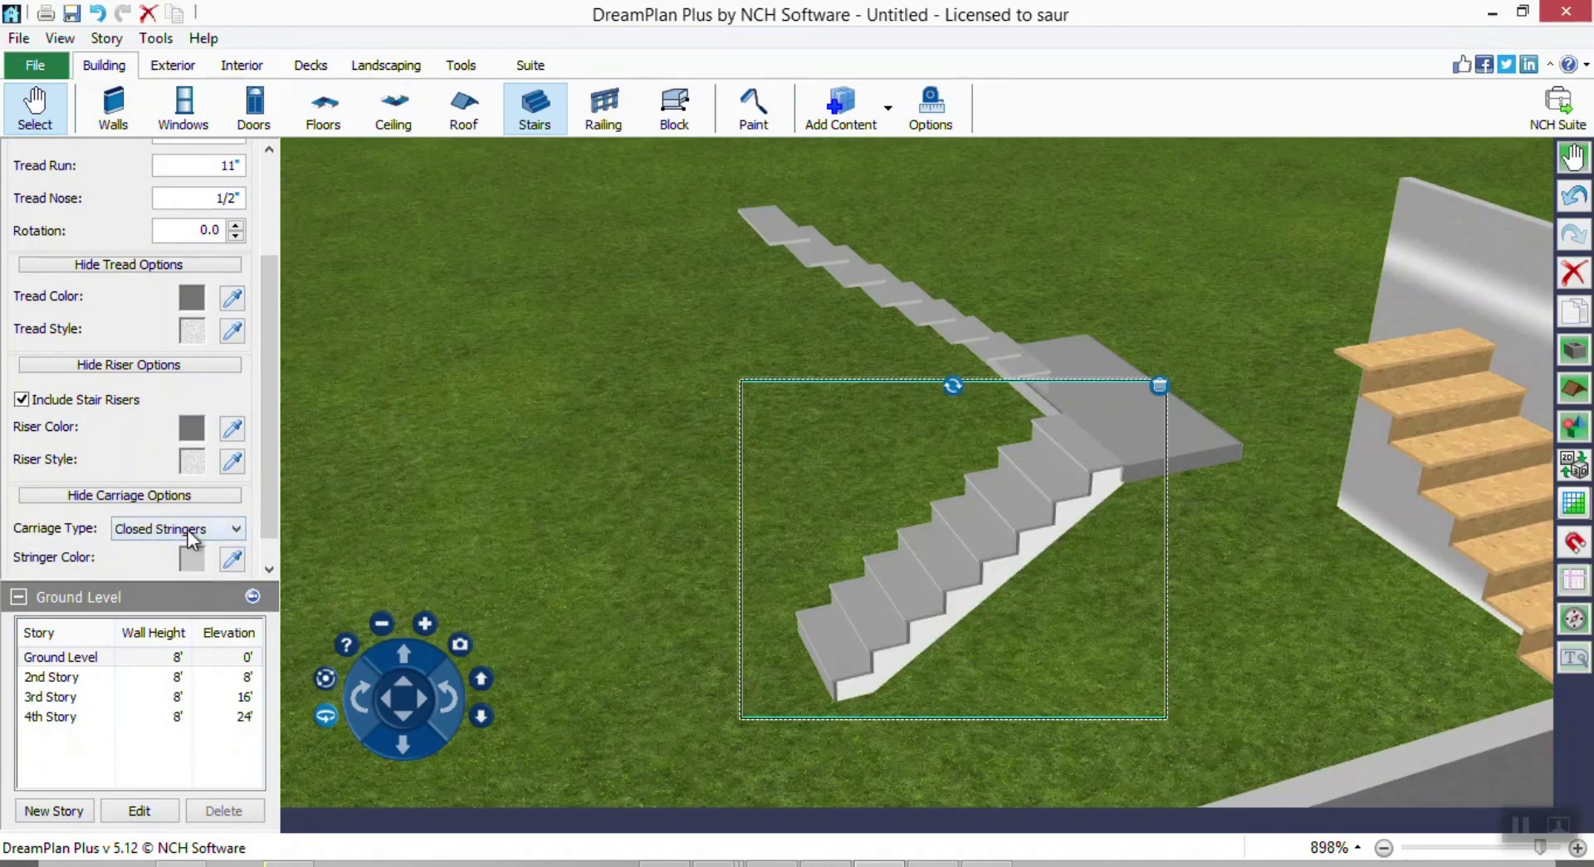
Set the carriage type of the upper freestanding flight, with a rotation of 180, to Closed Stringers.
click(780, 250)
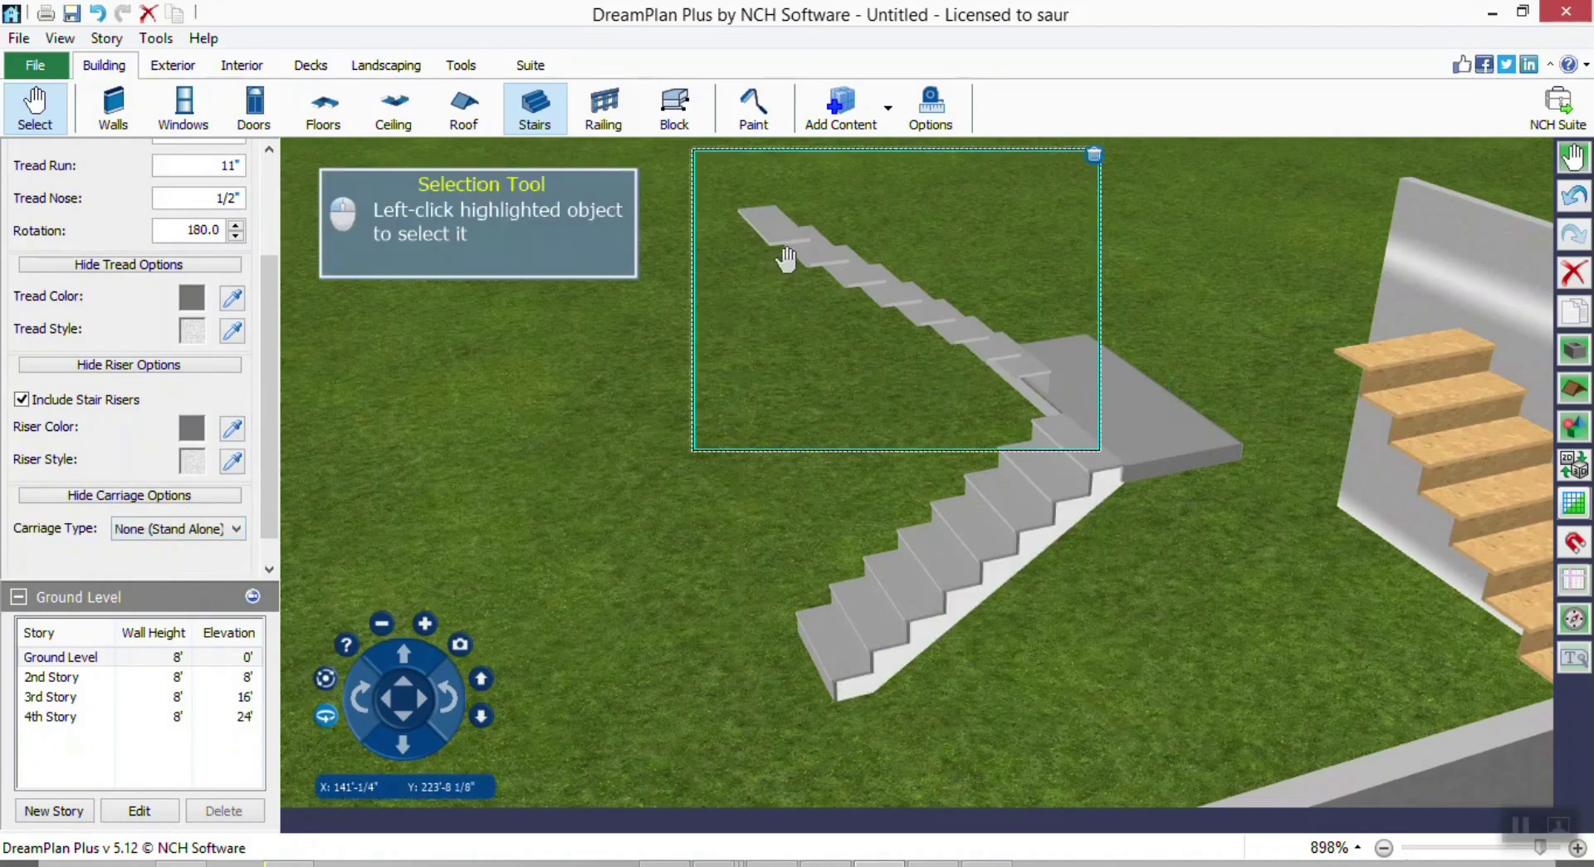
click(198, 531)
click(141, 560)
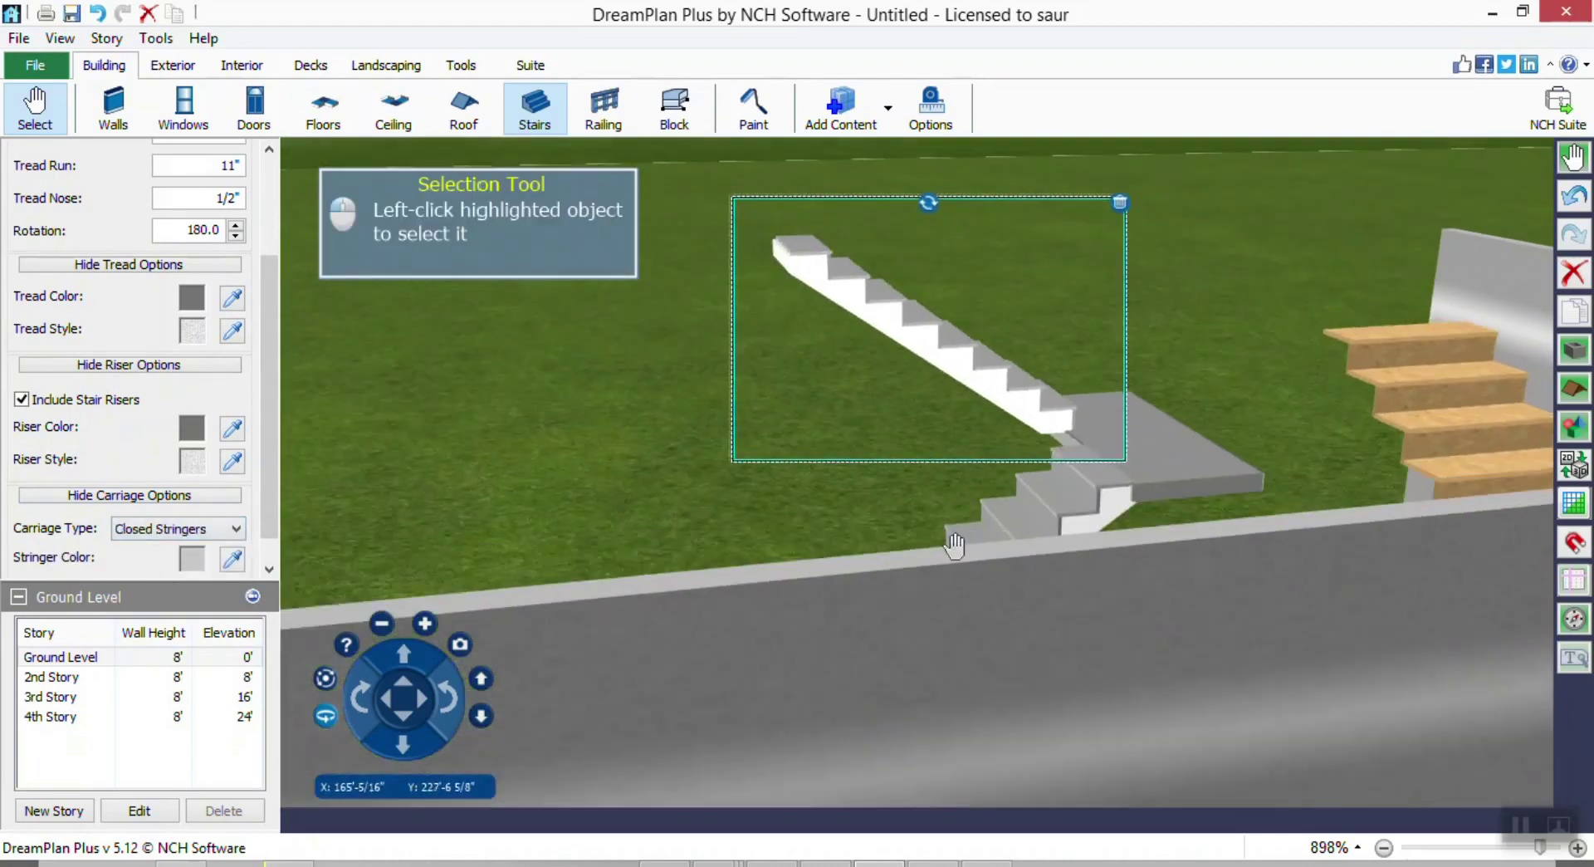
Reselect the upper freestanding flight and nudge it slightly toward the landing block.
right_drag(954, 544, 1030, 536)
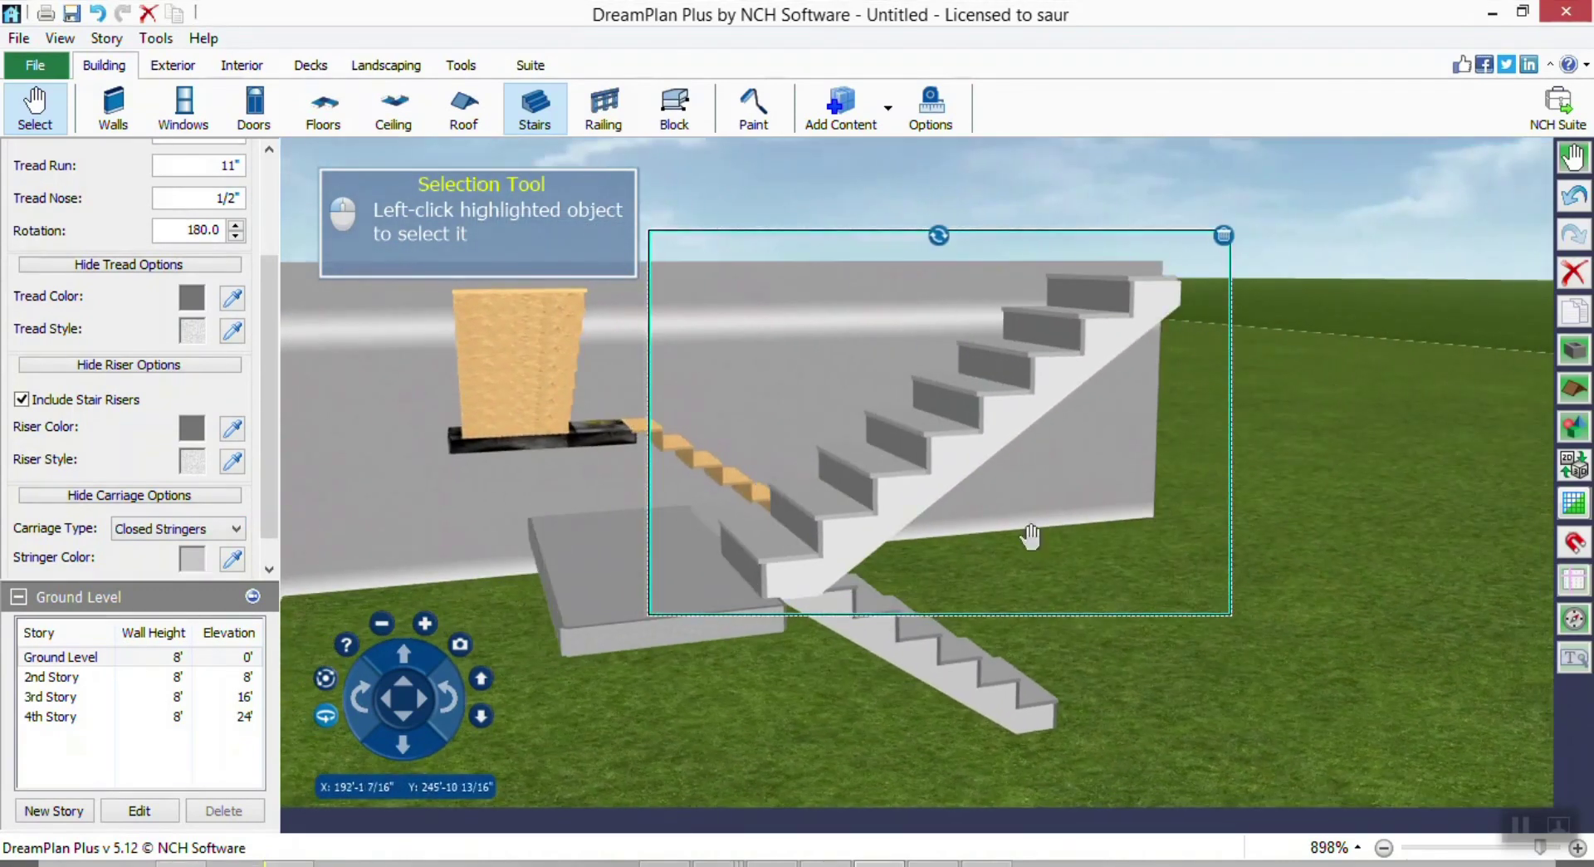
click(829, 563)
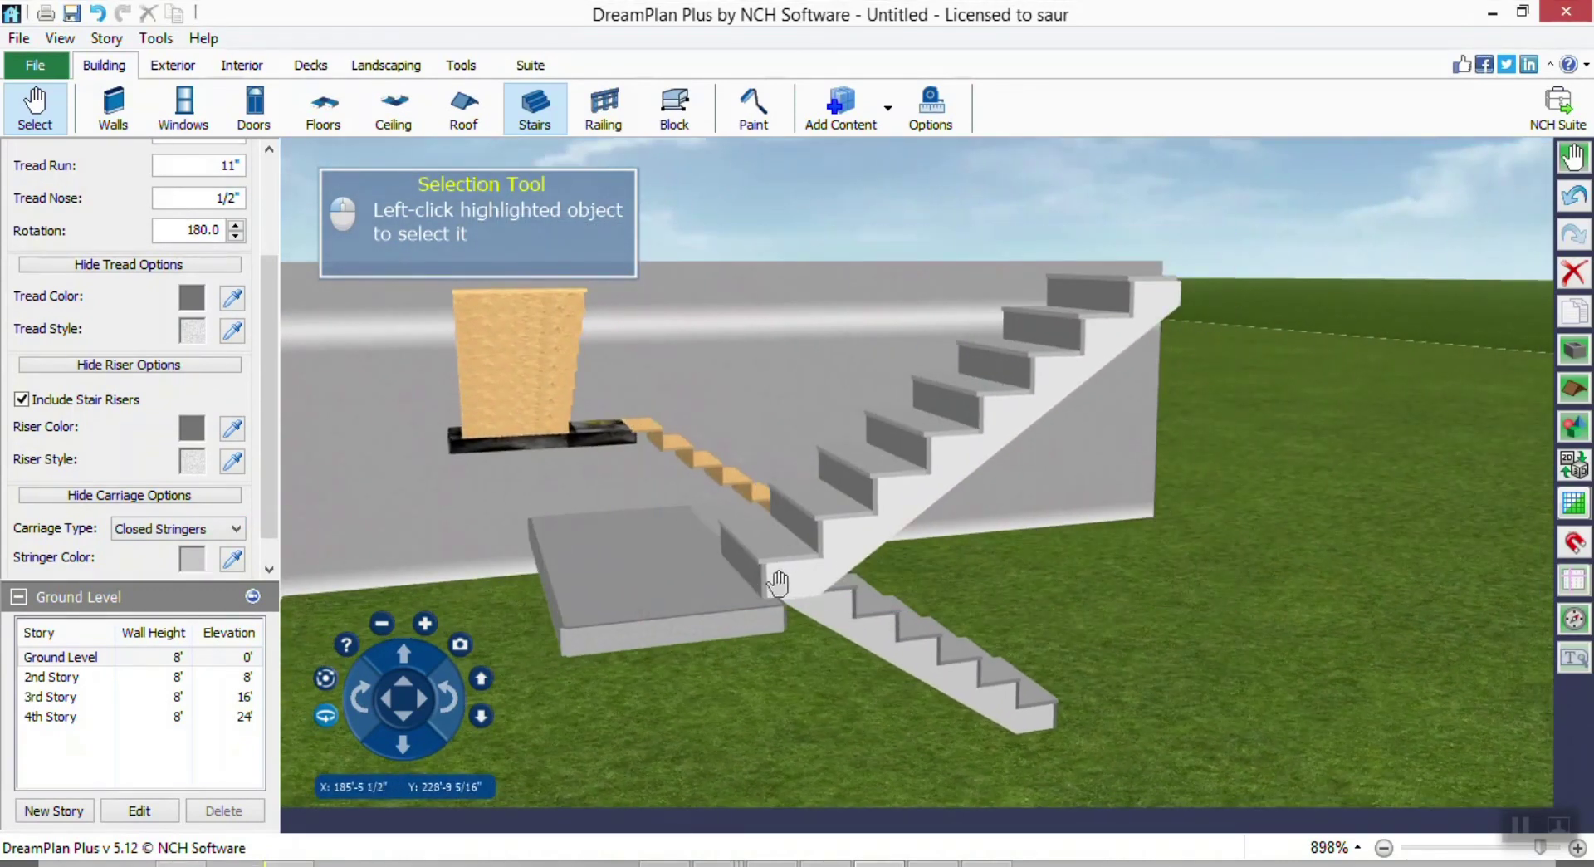
click(913, 491)
drag(907, 488, 864, 505)
Change the upper freestanding flight's stringer color to the dark grey custom color used for its treads and risers.
right_drag(984, 588, 758, 536)
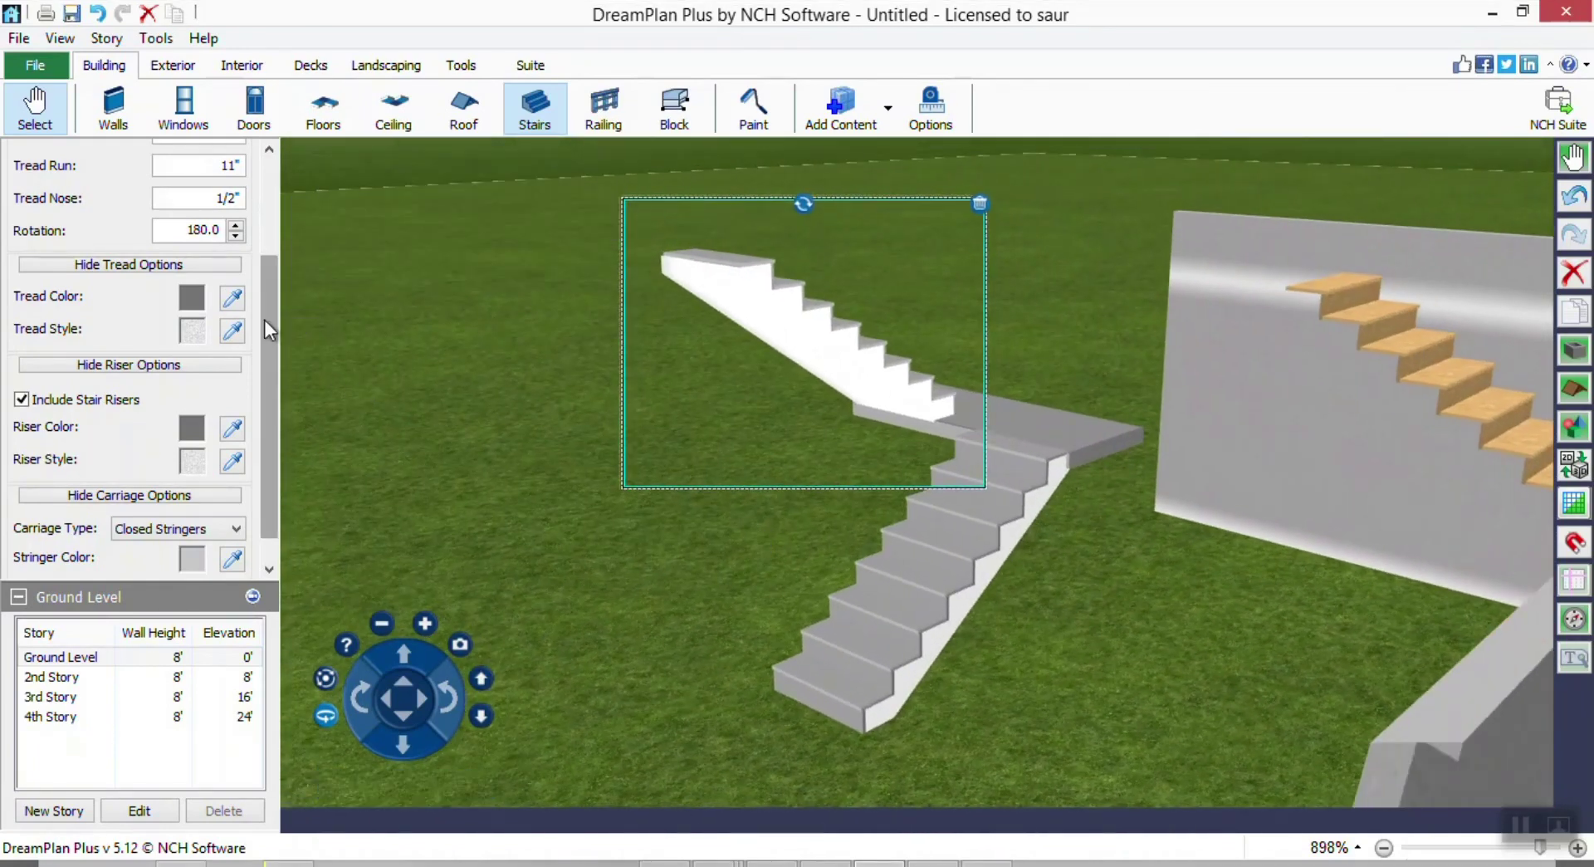
scroll(265, 348, down, 1)
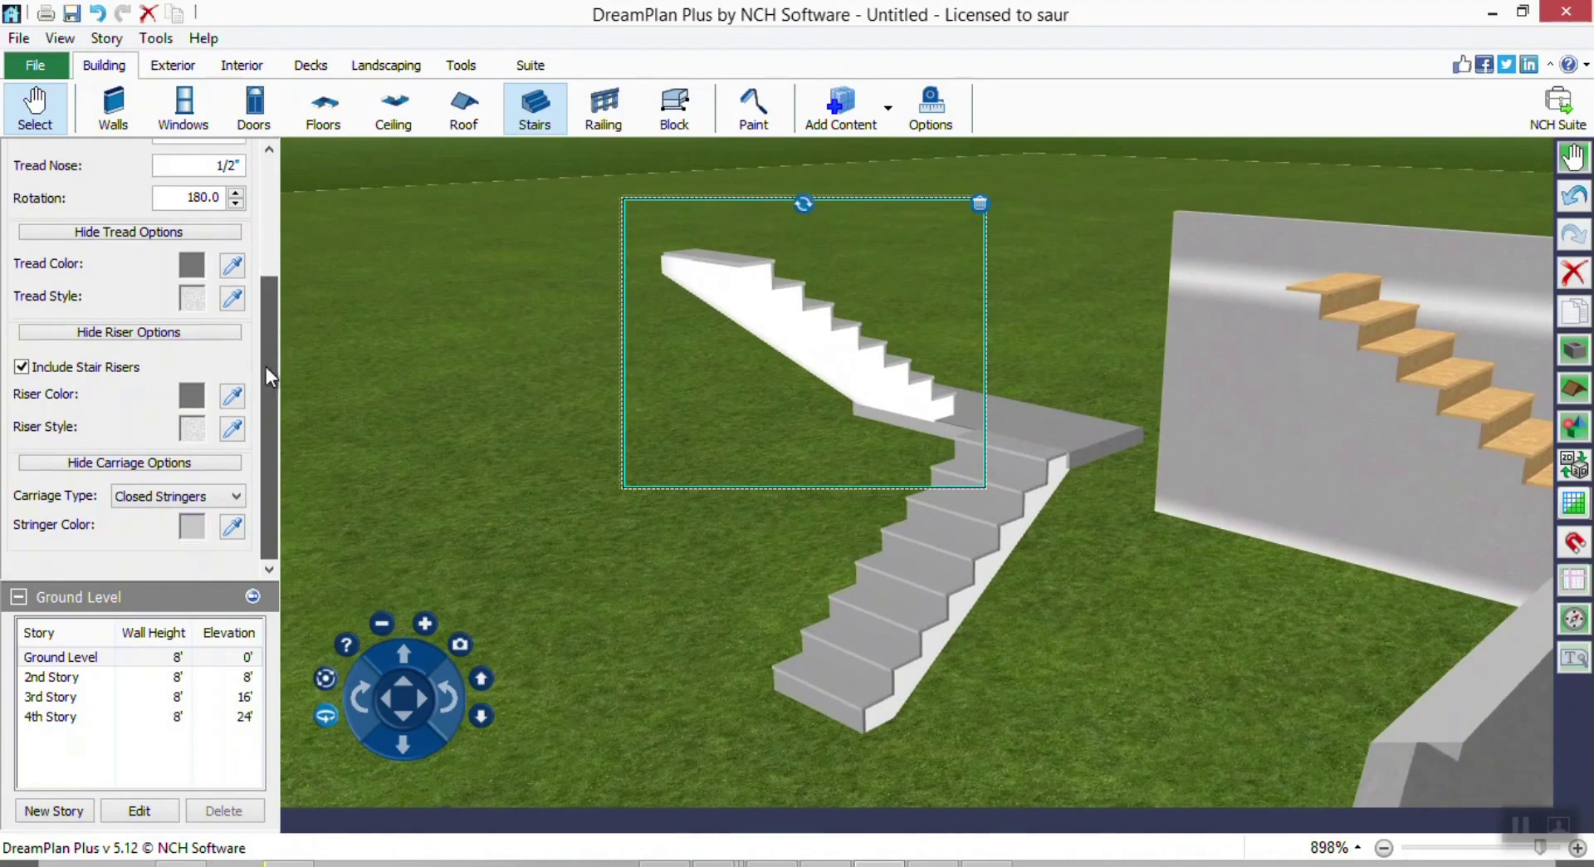
click(197, 526)
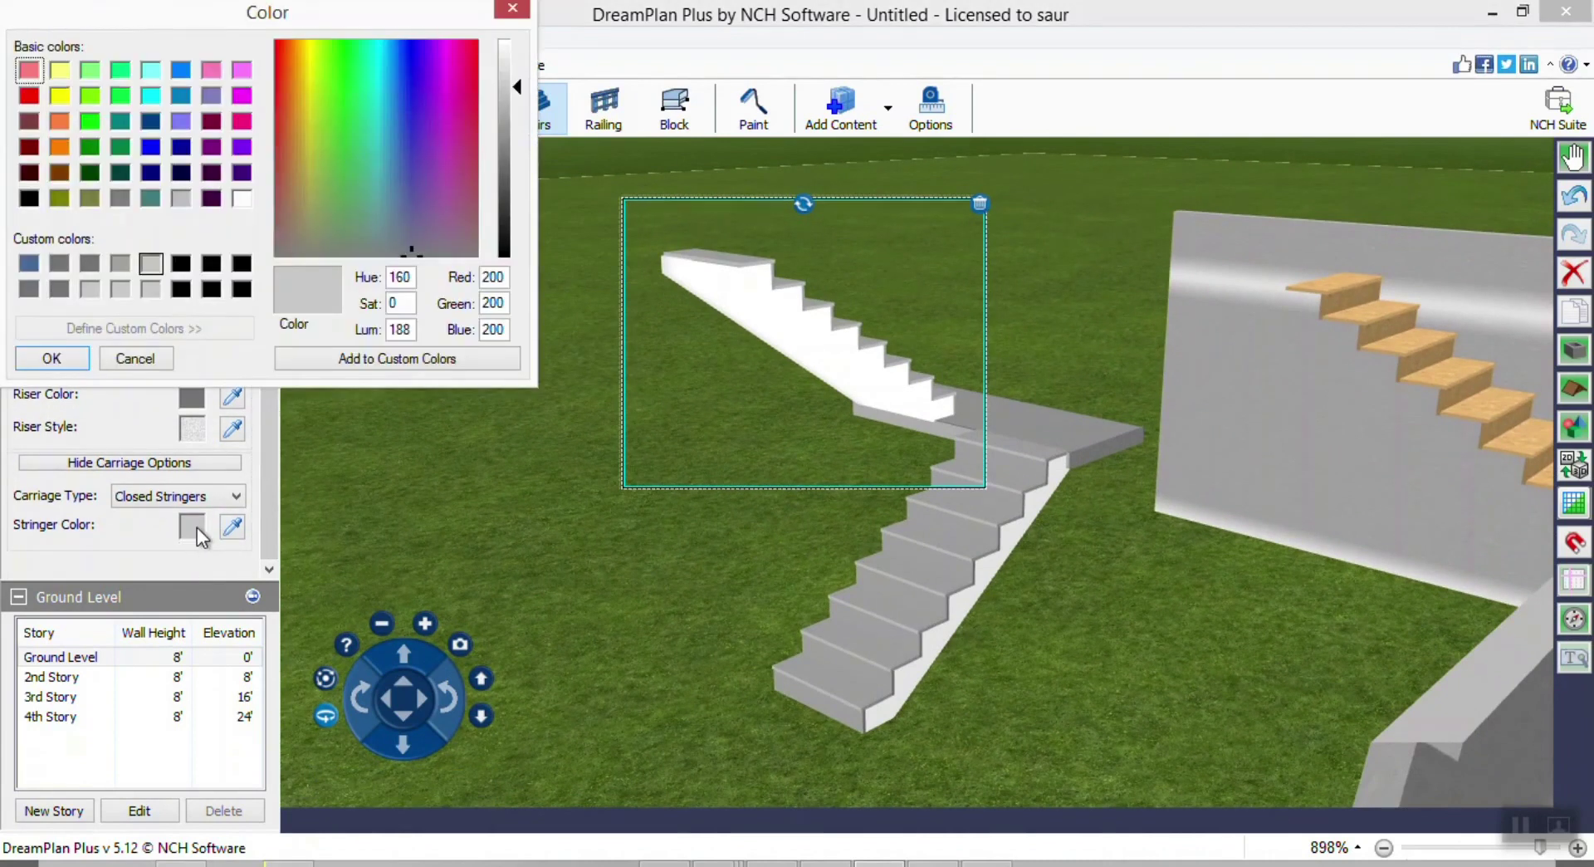
click(90, 264)
click(74, 362)
right_drag(598, 491, 809, 504)
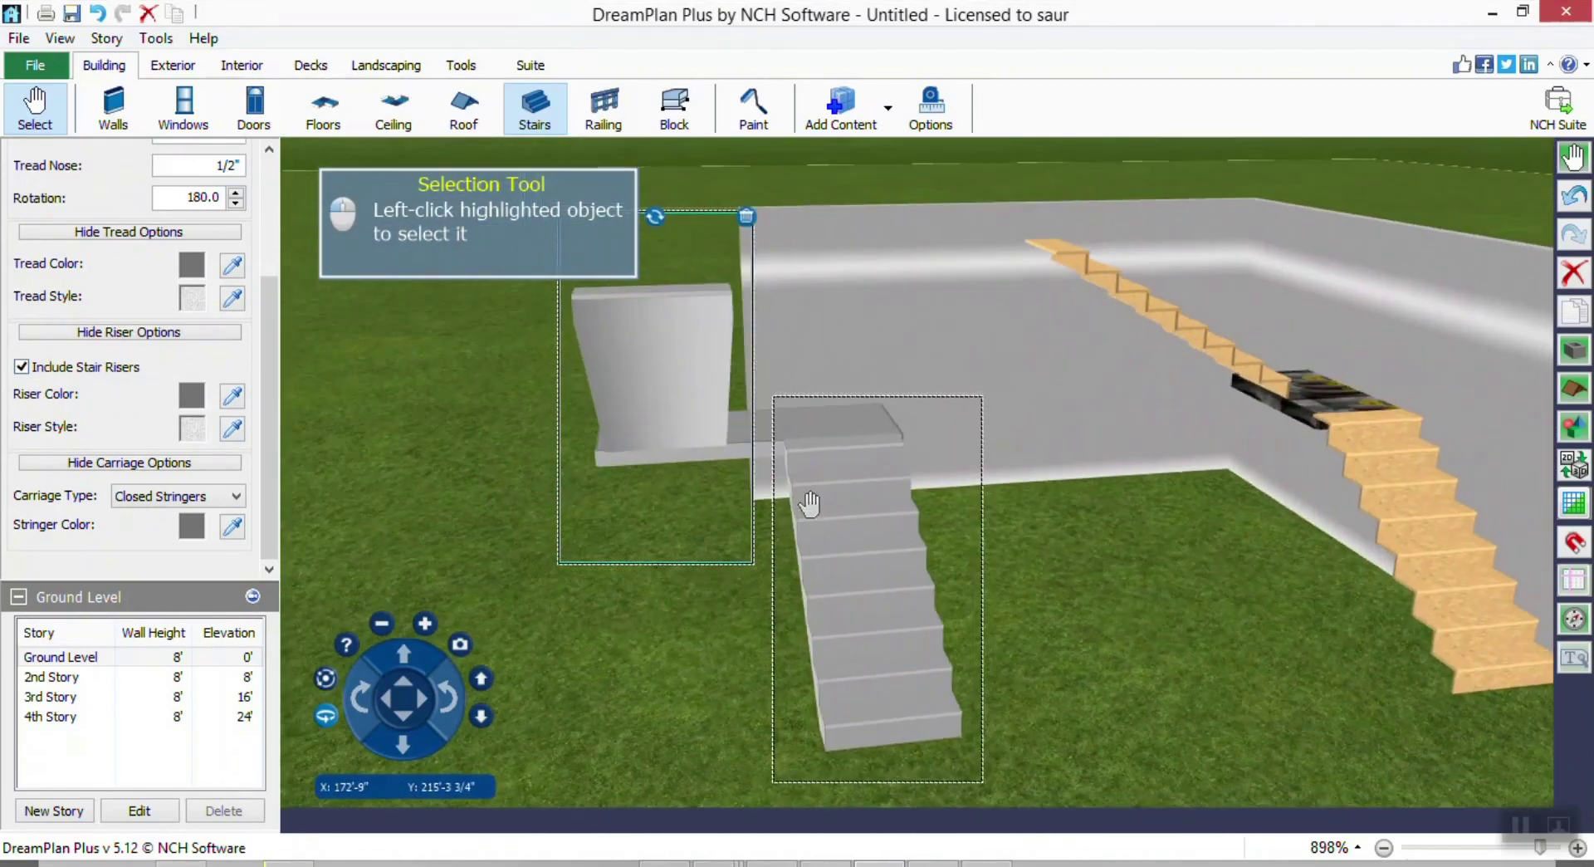
Try the Open Stringers carriage type on the upper freestanding flight.
right_drag(934, 498, 978, 508)
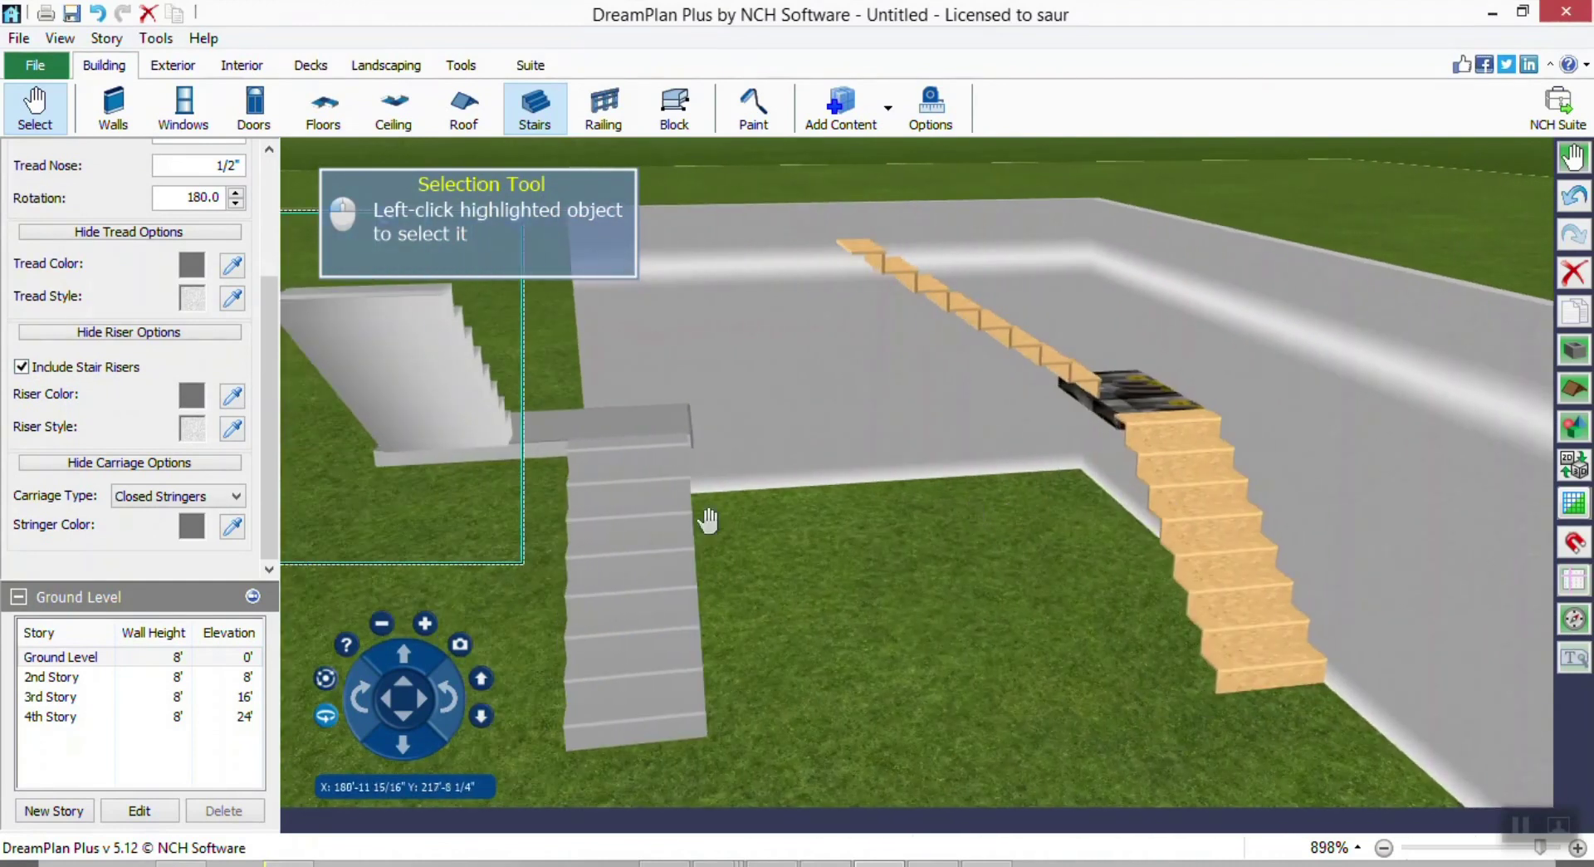
click(217, 496)
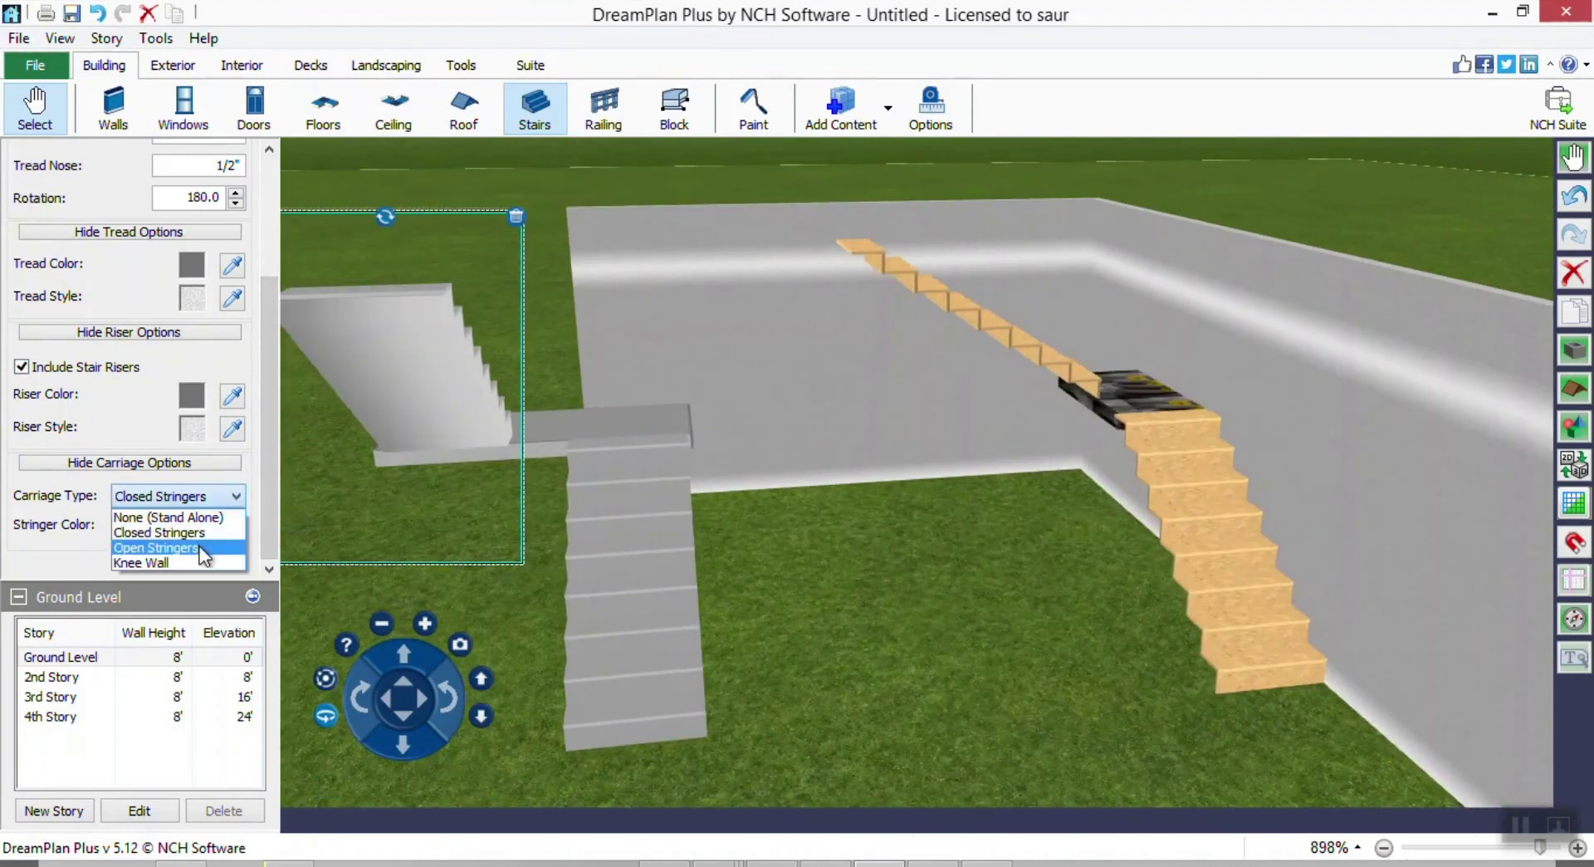
click(200, 547)
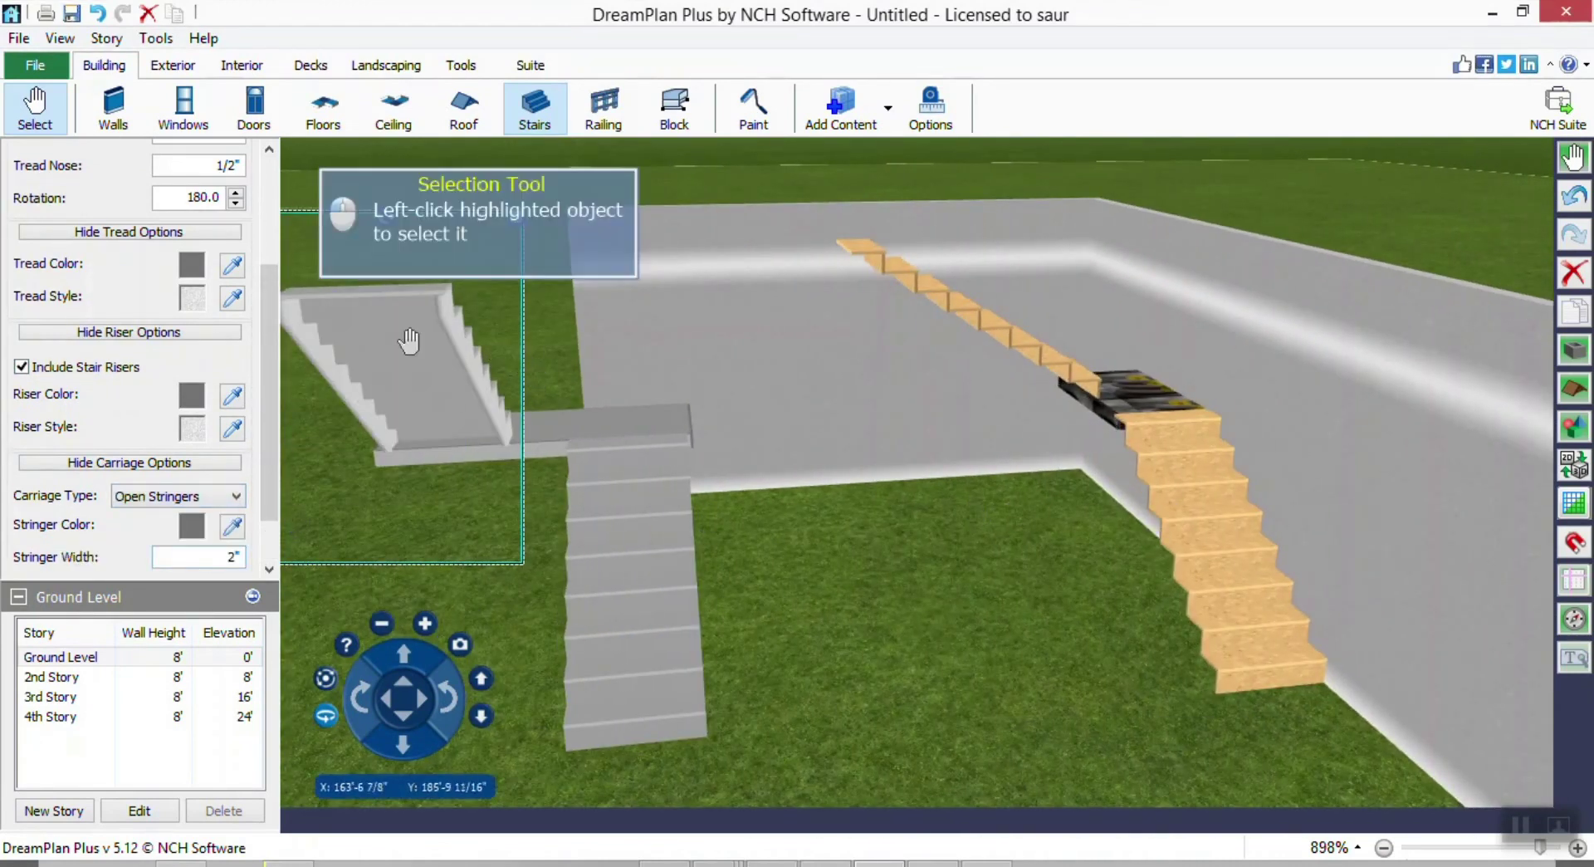
Try the Knee Wall carriage type on the upper freestanding flight and inspect it from another angle.
click(165, 498)
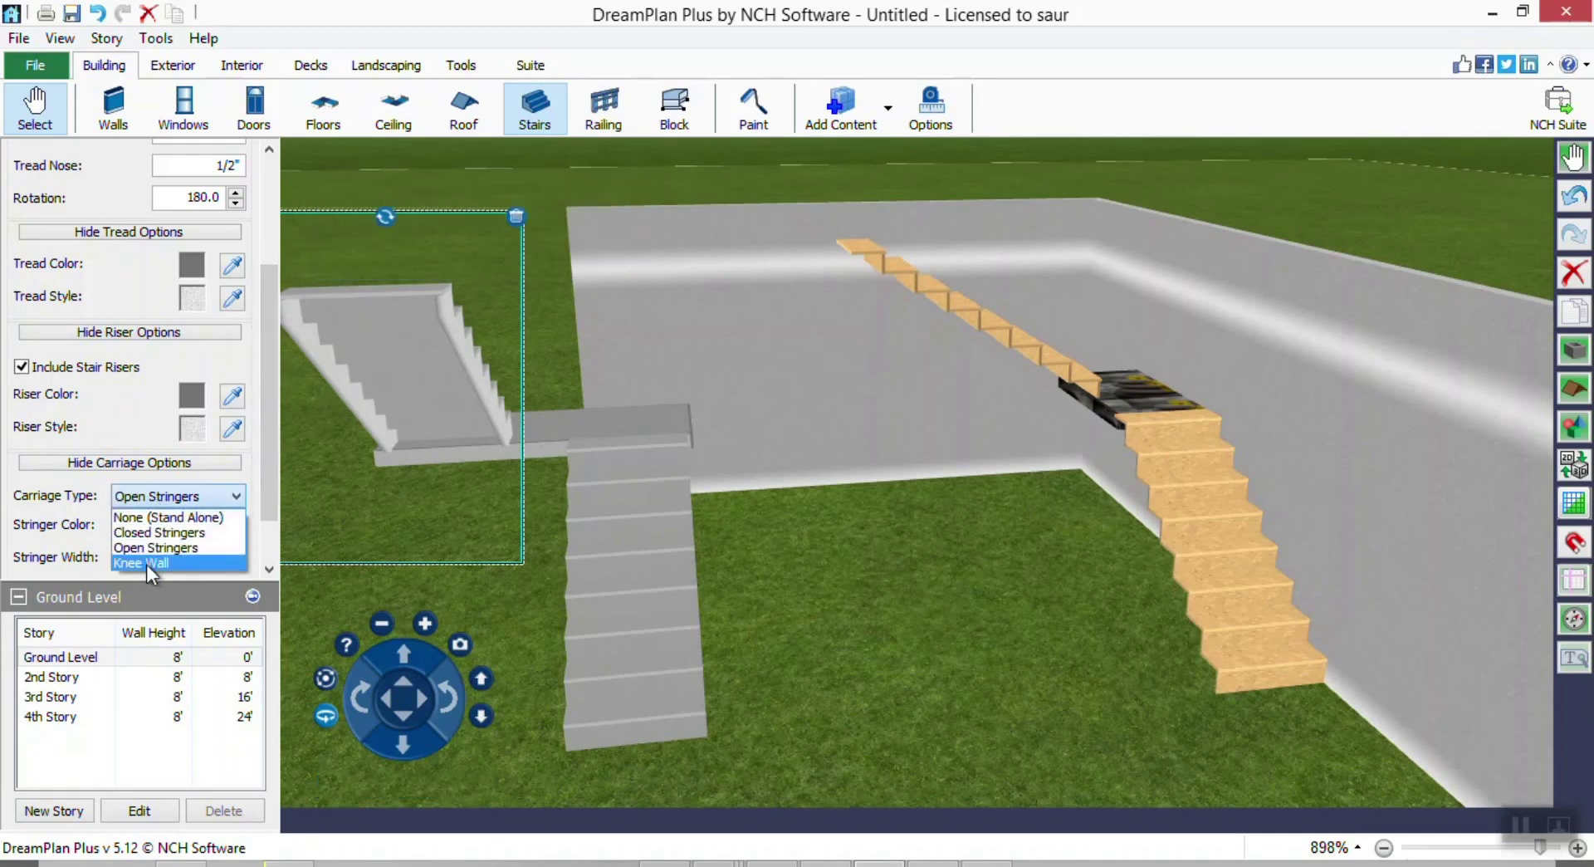
click(637, 614)
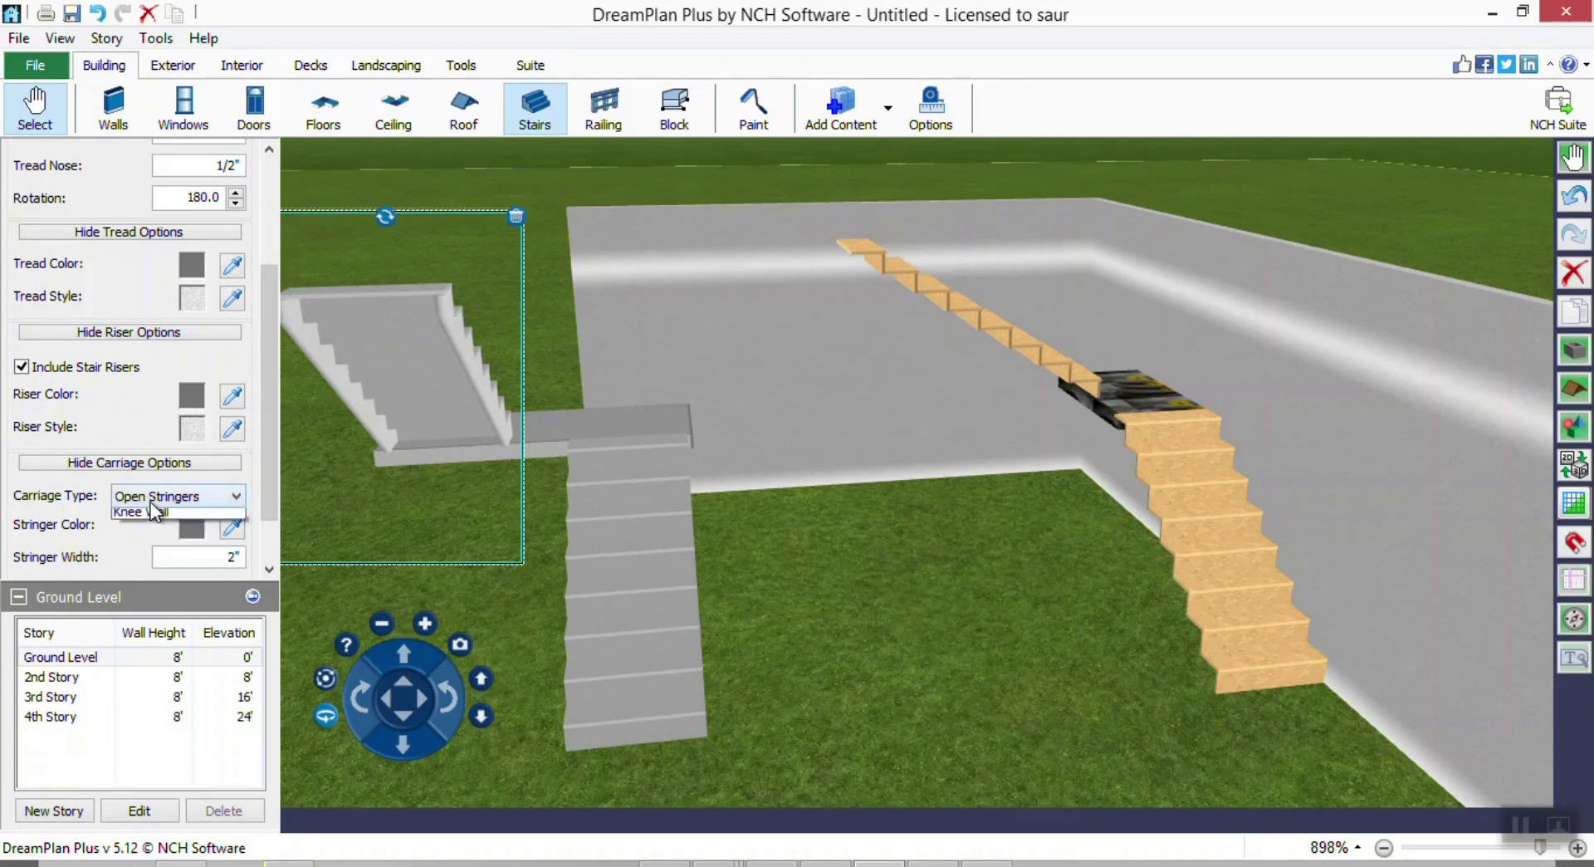
click(151, 498)
click(141, 568)
drag(742, 614, 473, 581)
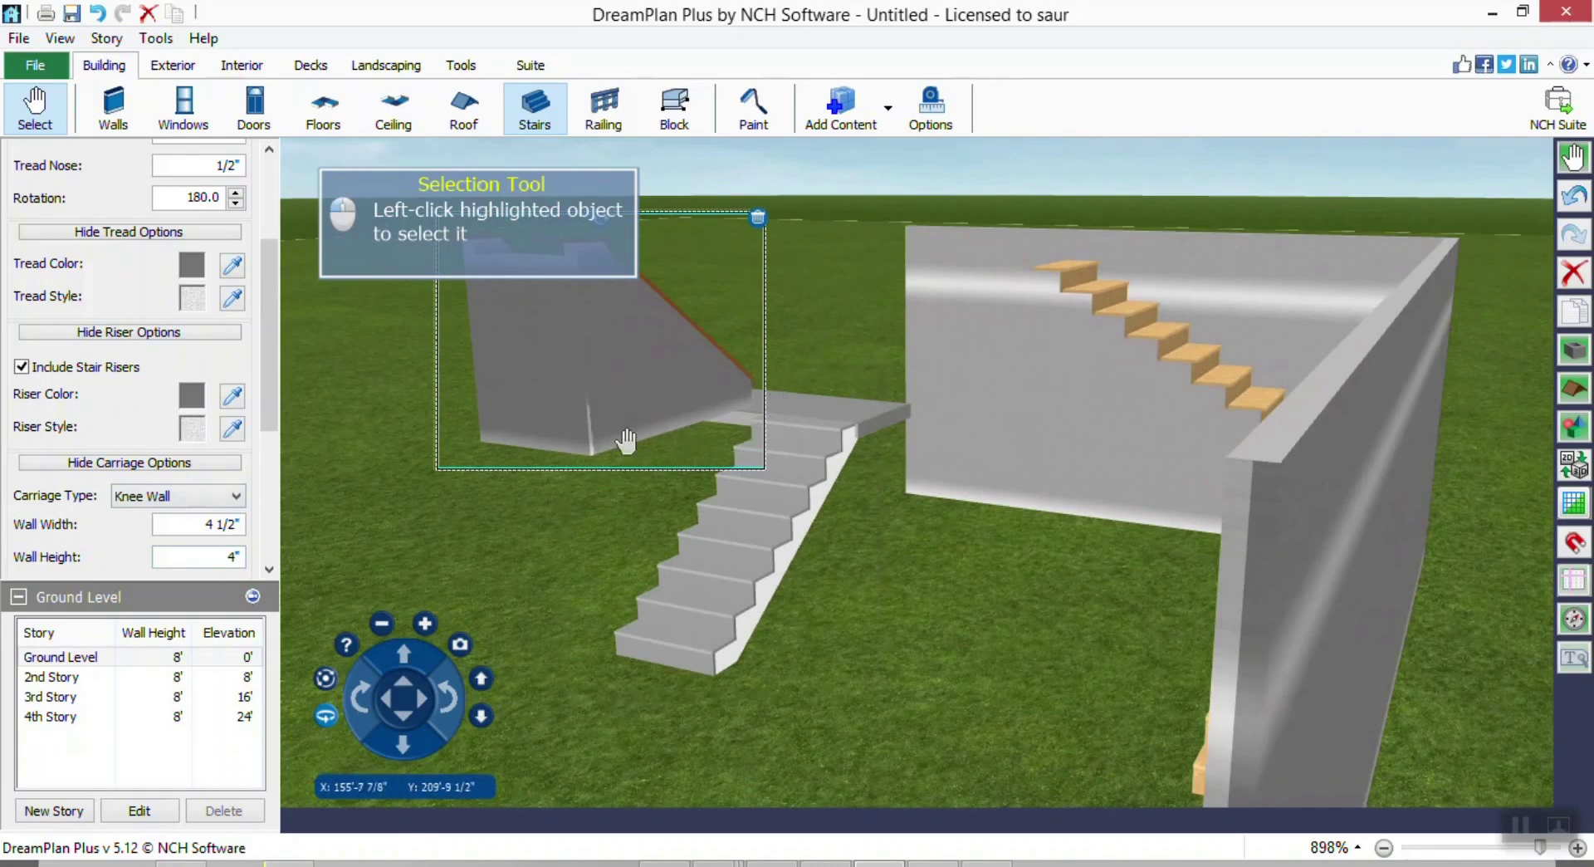
Return the upper freestanding flight's carriage type to Closed Stringers.
click(198, 497)
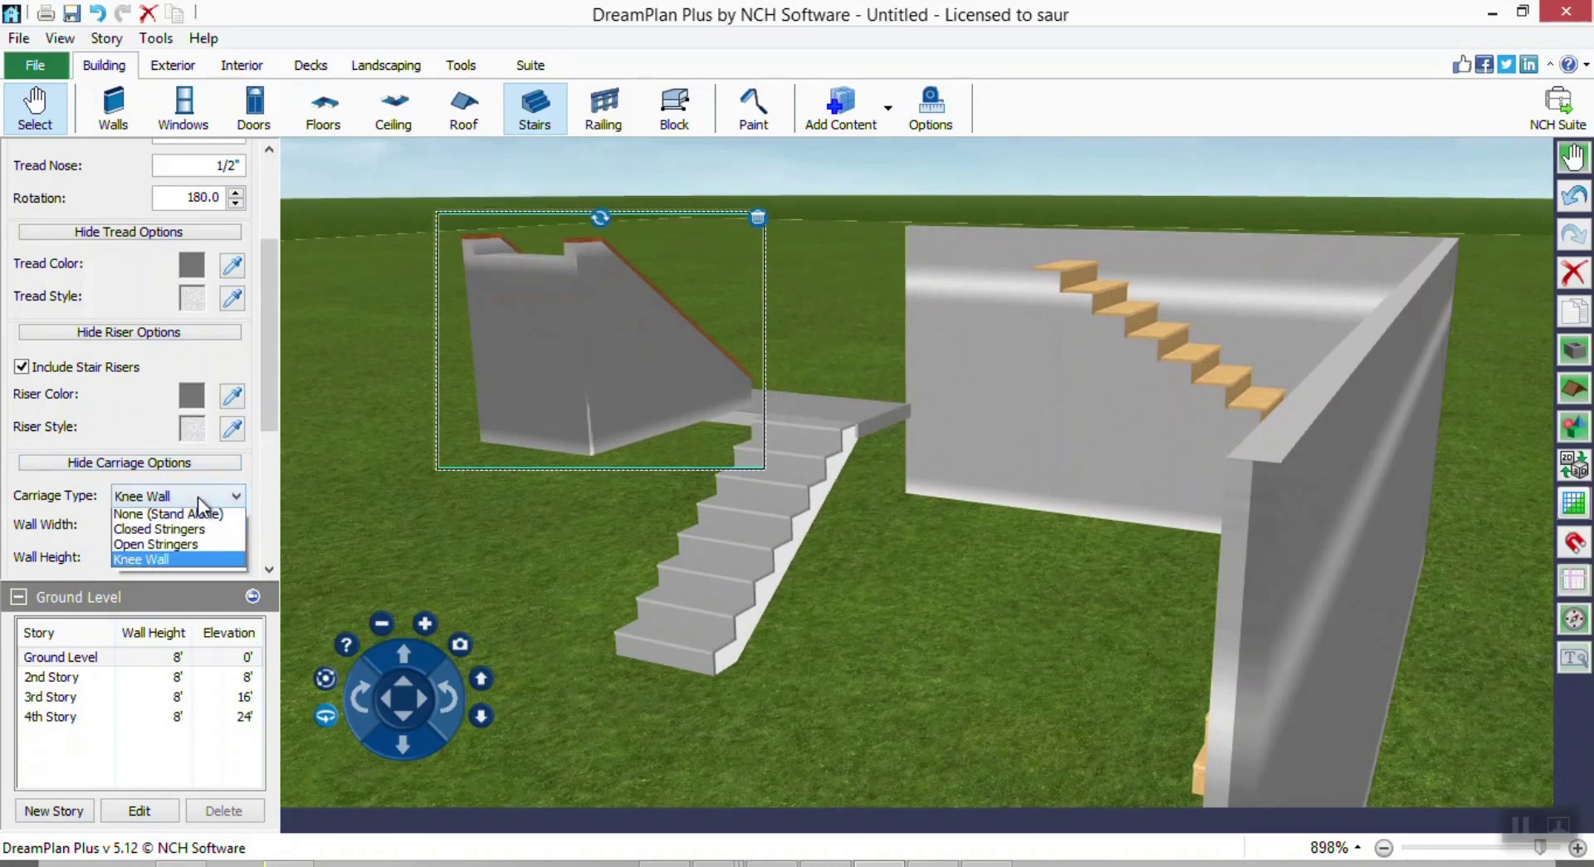
click(203, 529)
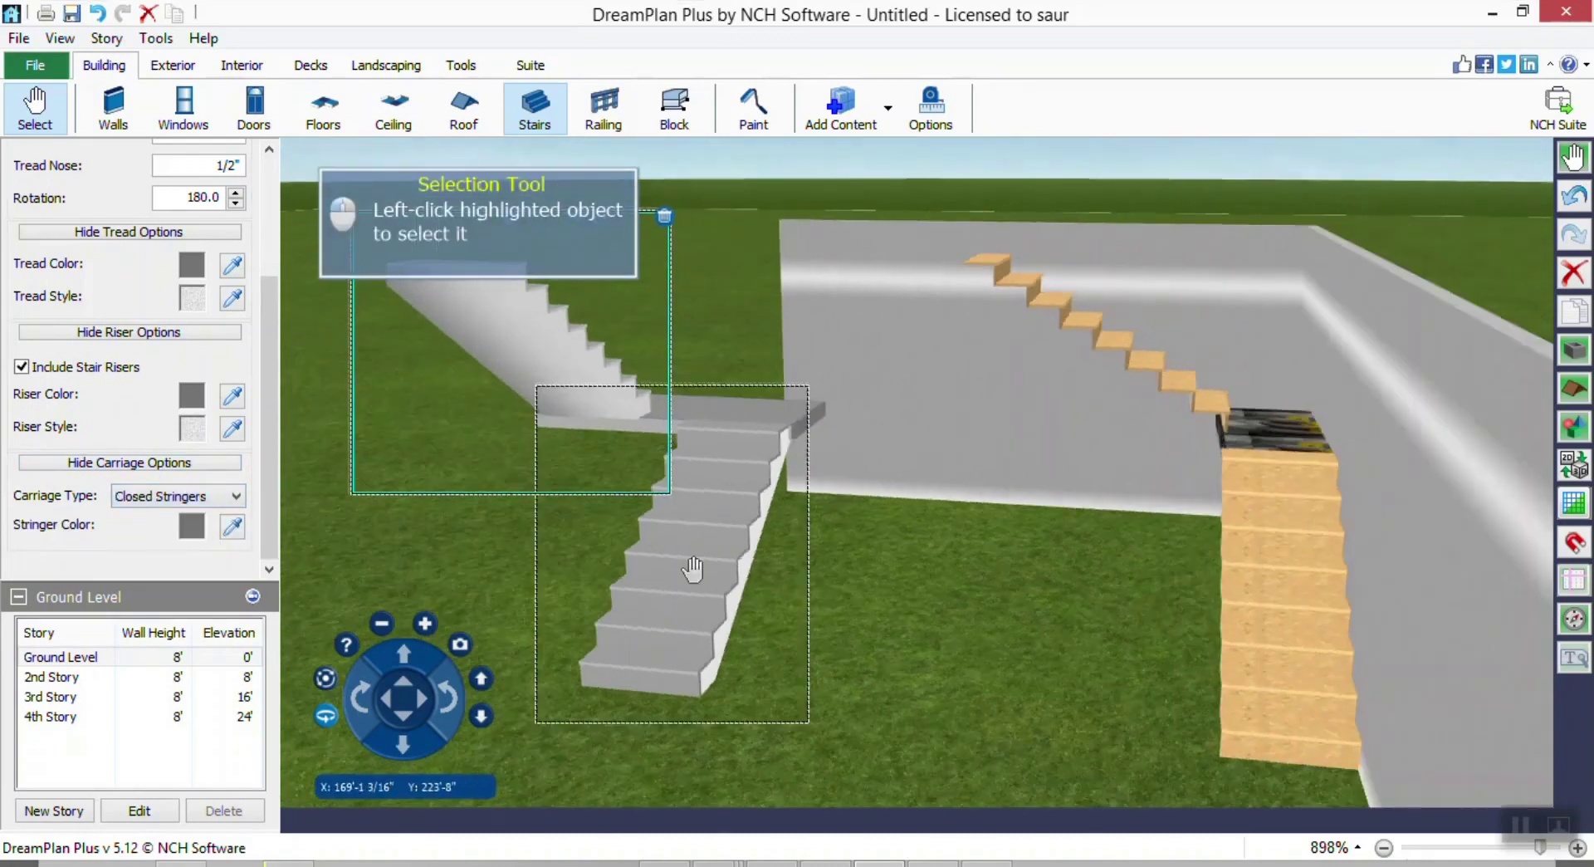
Set the tread color of the lower wall-corner flight to the dark grey custom color (RGB 116, 116, 116).
middle_drag(966, 491, 1003, 473)
scroll(1005, 499, down, 4)
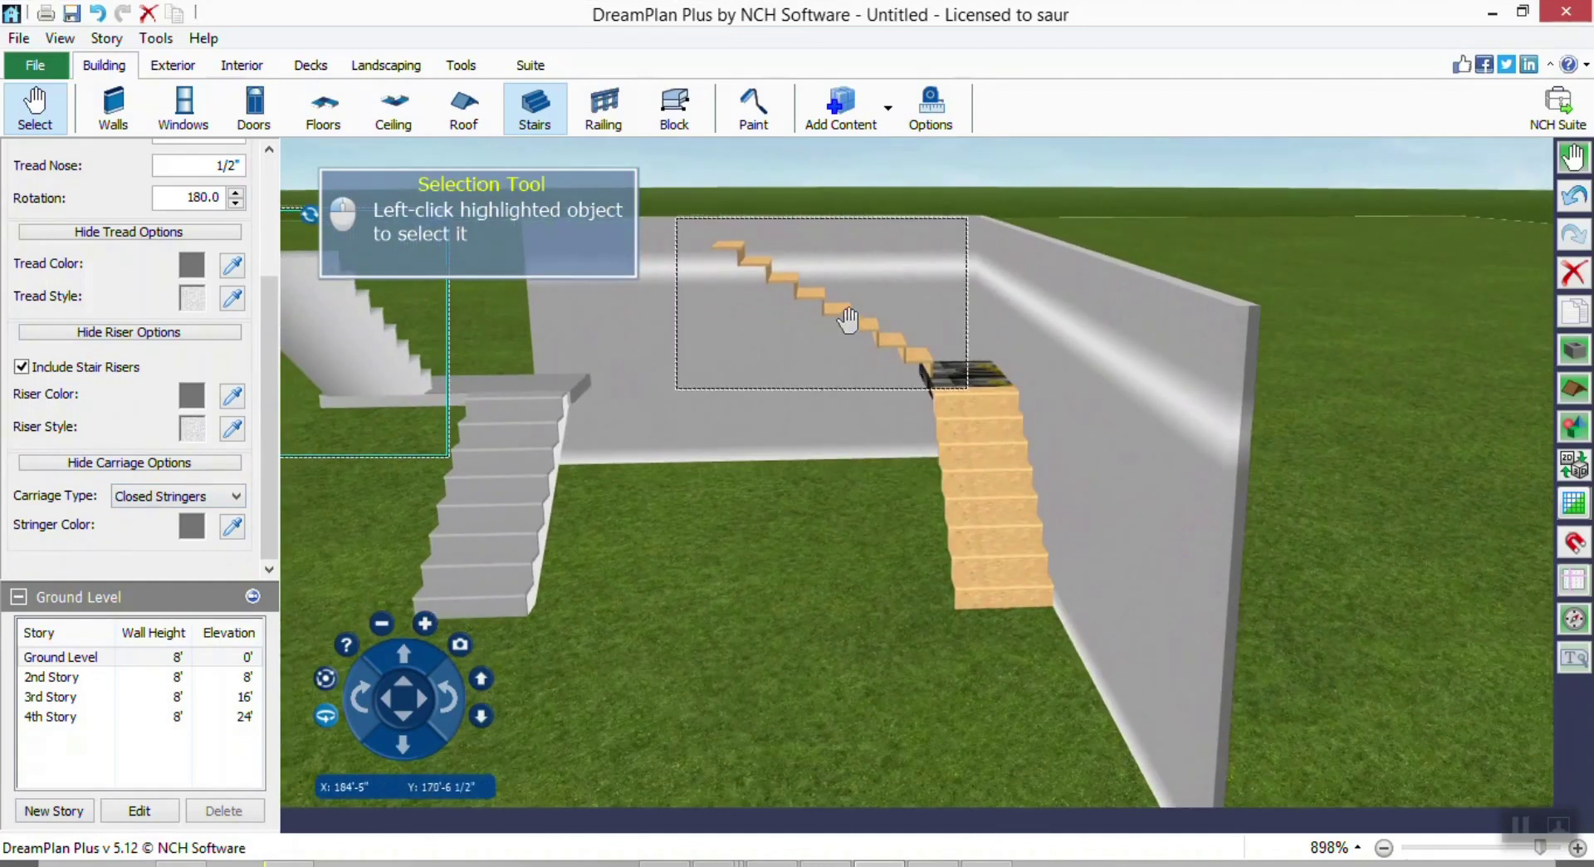
click(980, 466)
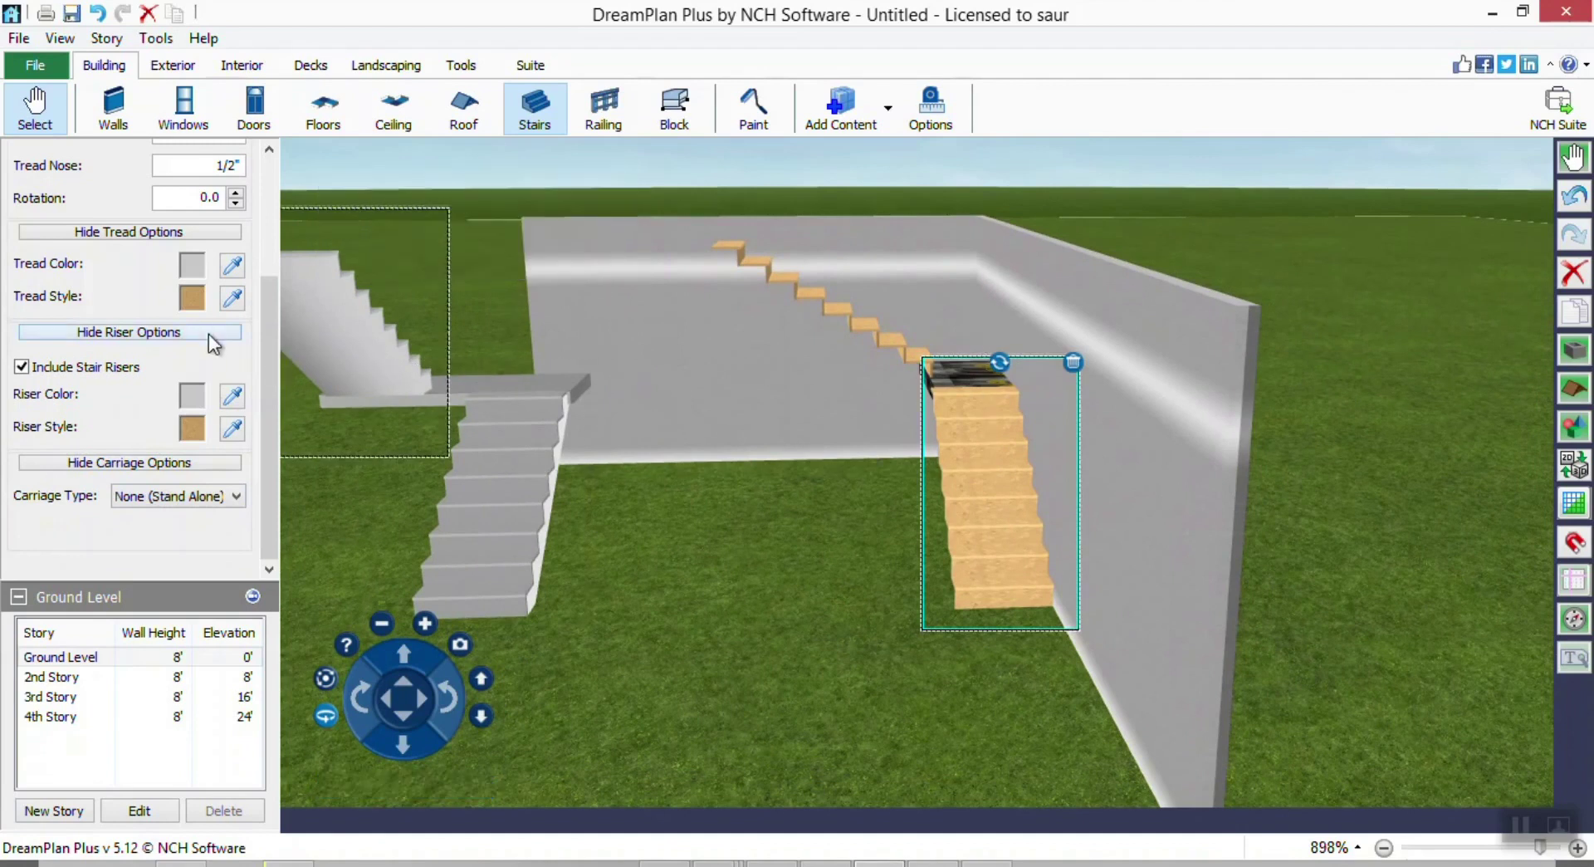
click(202, 267)
click(91, 264)
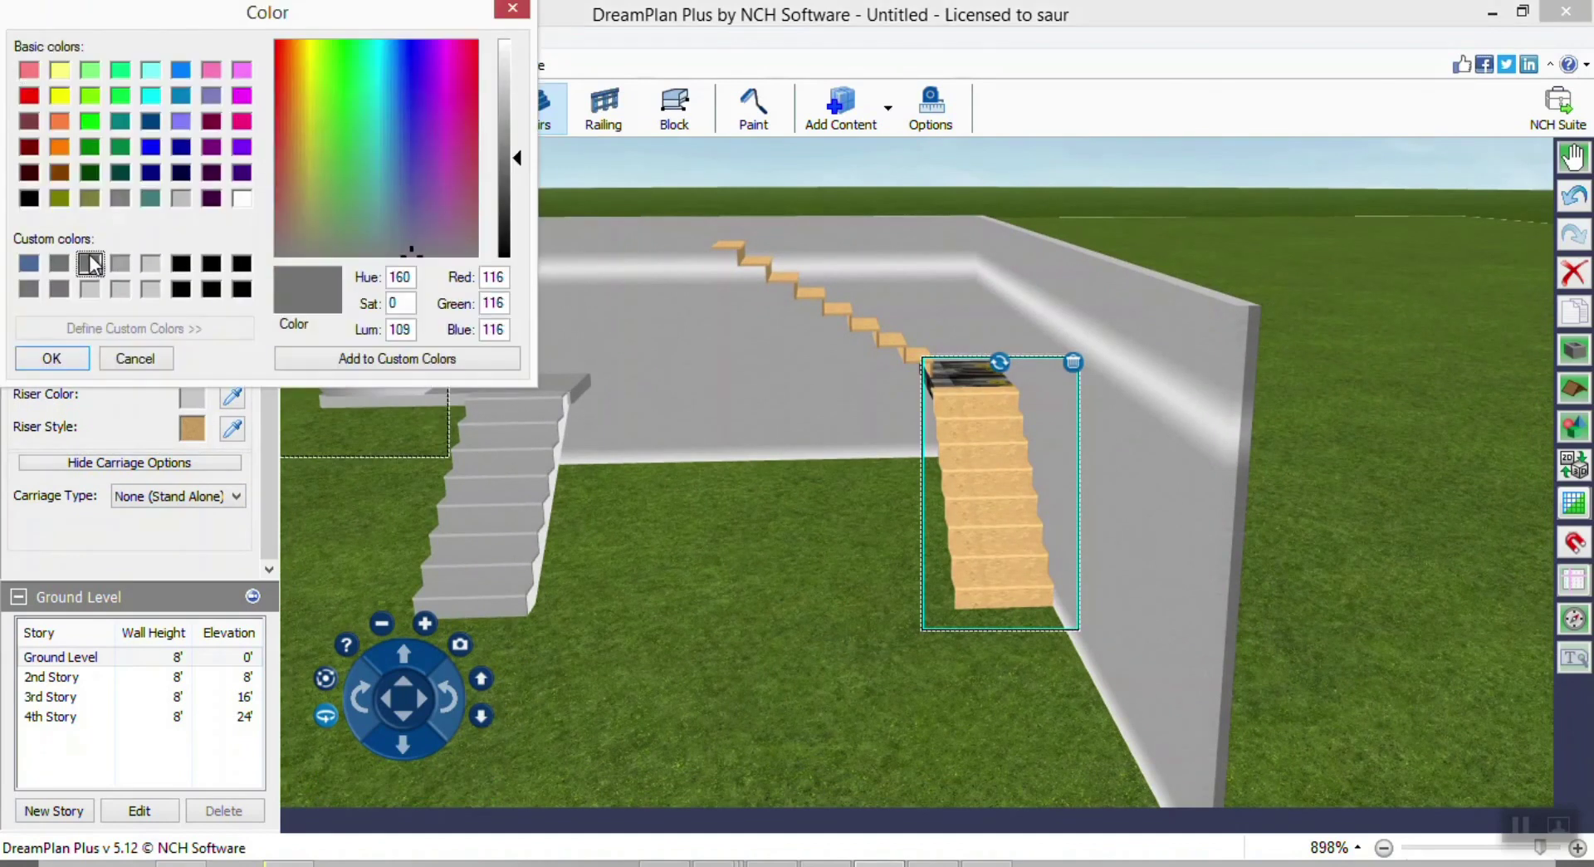
click(85, 362)
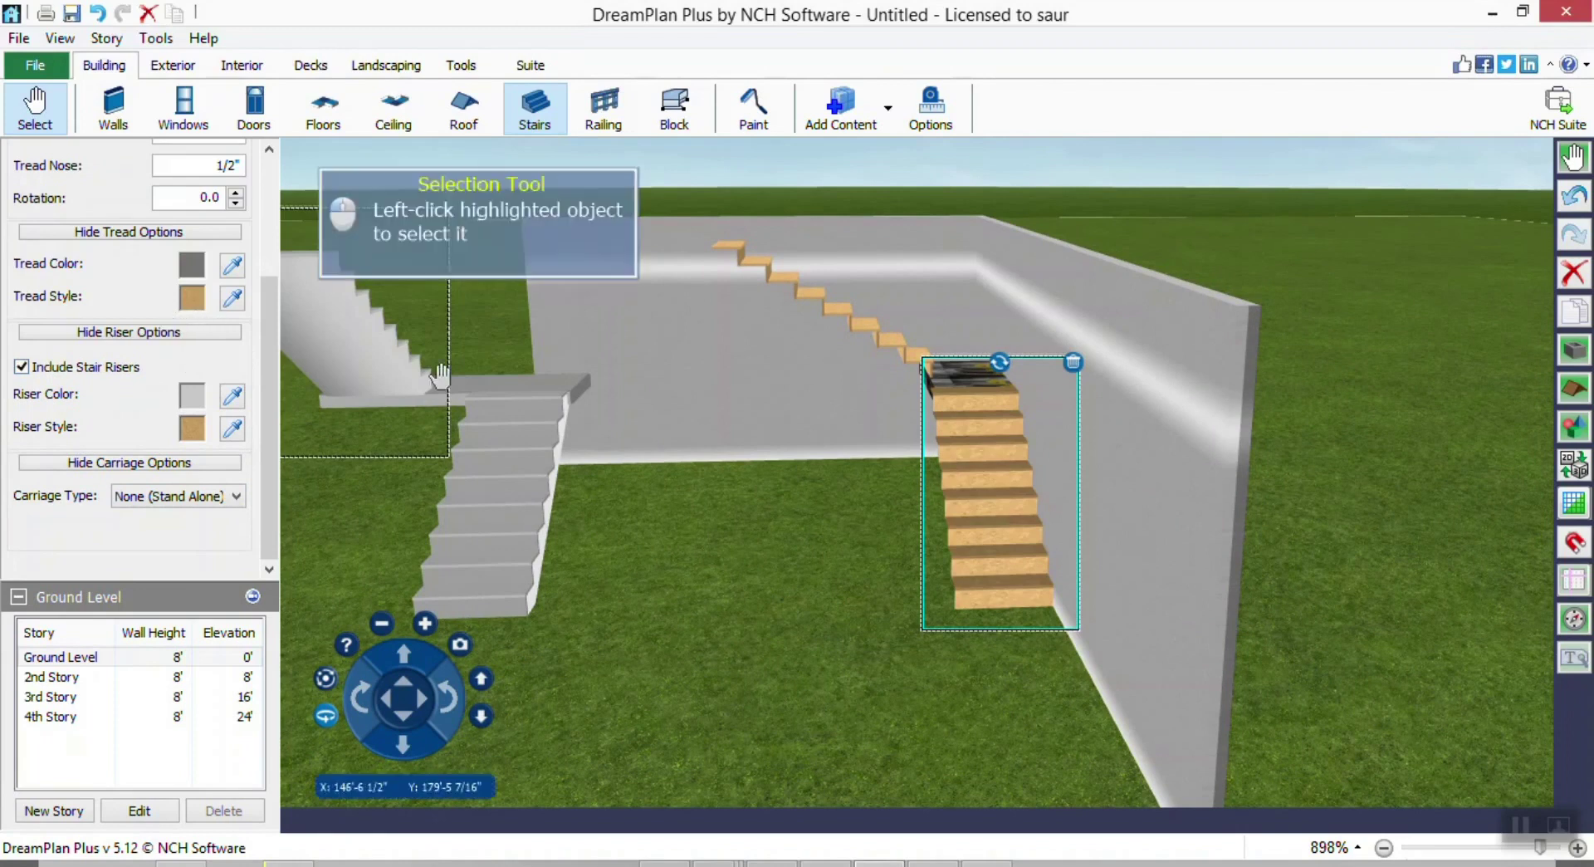
Add exterior fencing with horizontal rails and post caps along both sides of the lower freestanding flight.
right_drag(808, 498, 1052, 455)
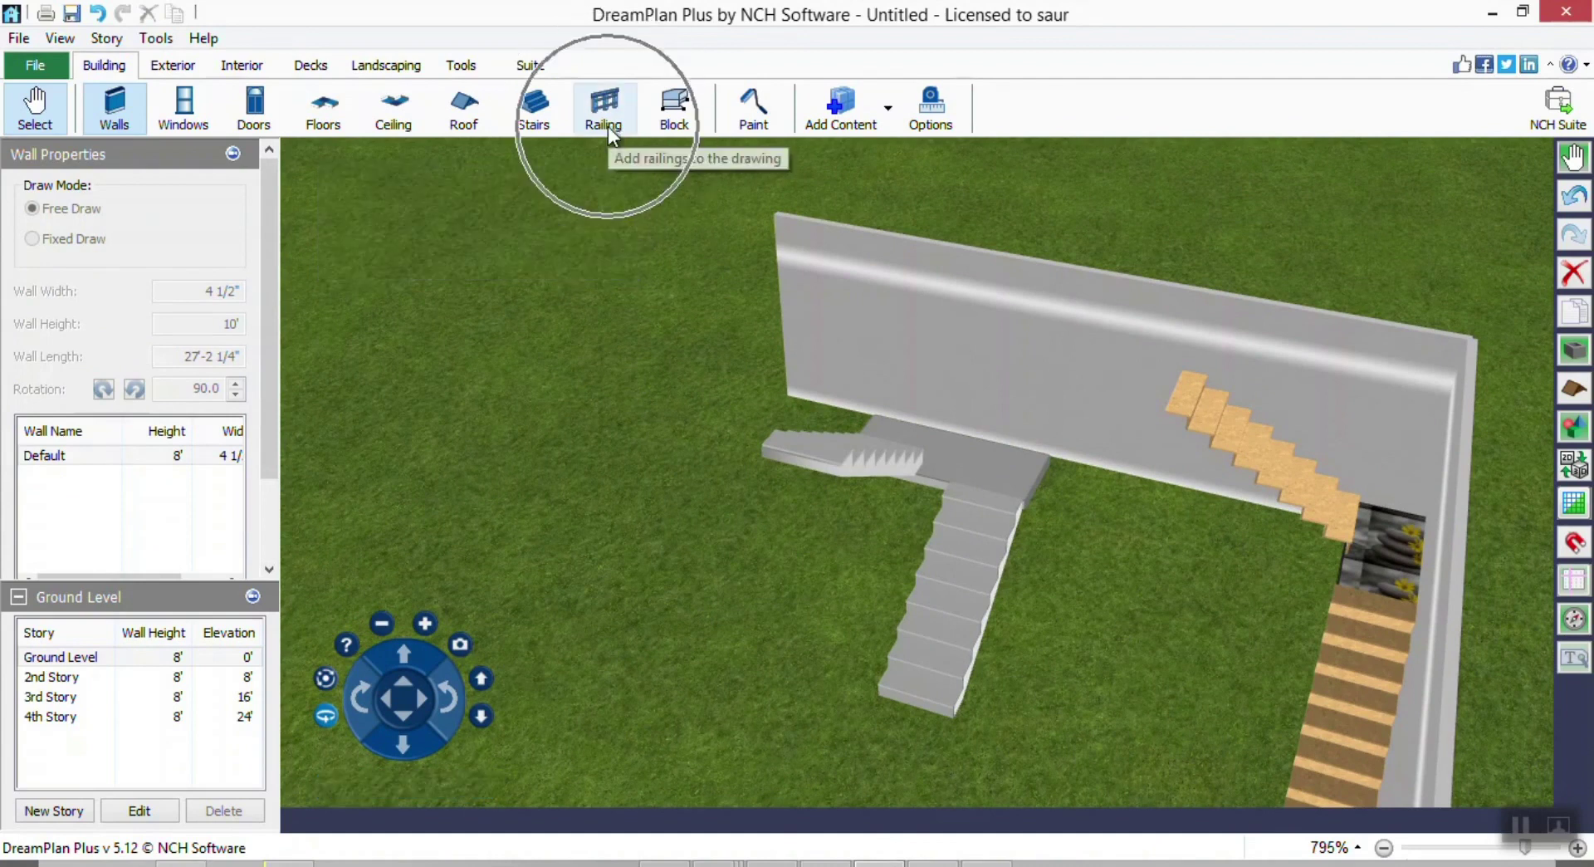
click(193, 63)
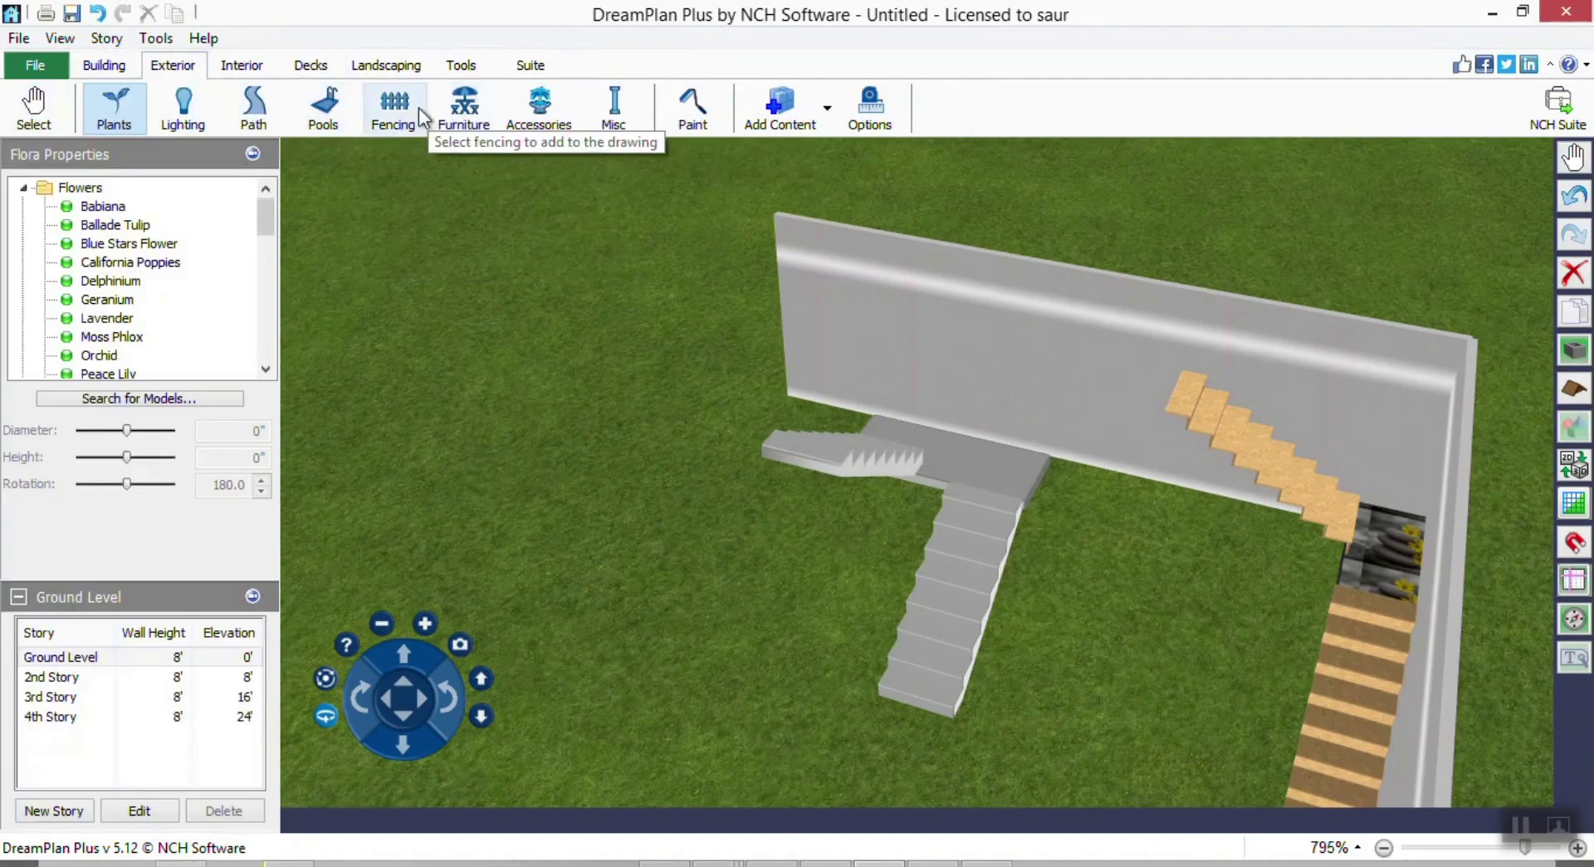
click(405, 106)
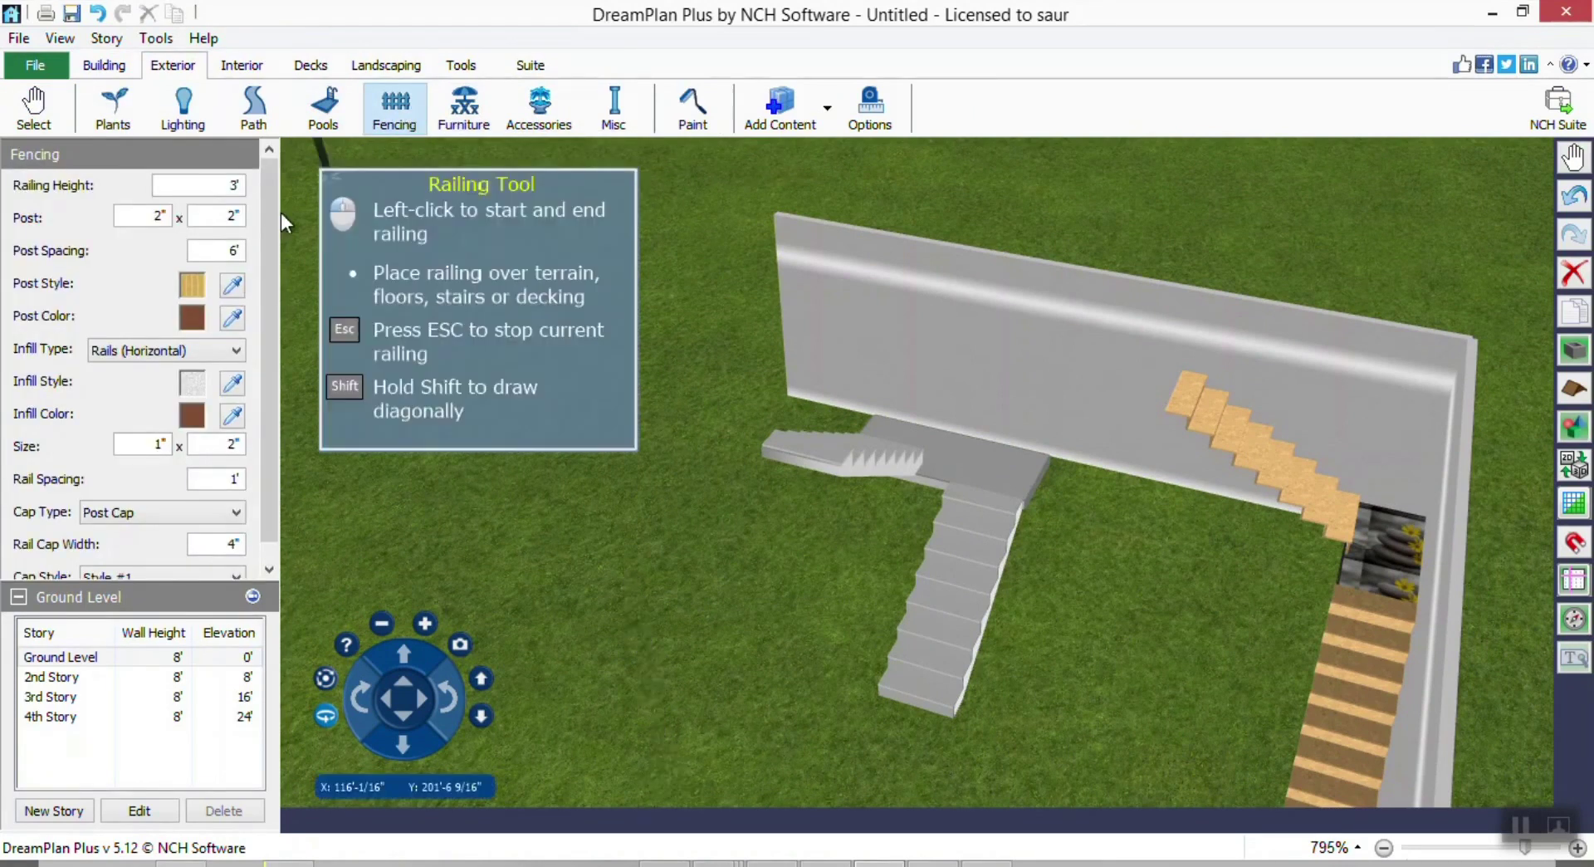
scroll(266, 286, down, 1)
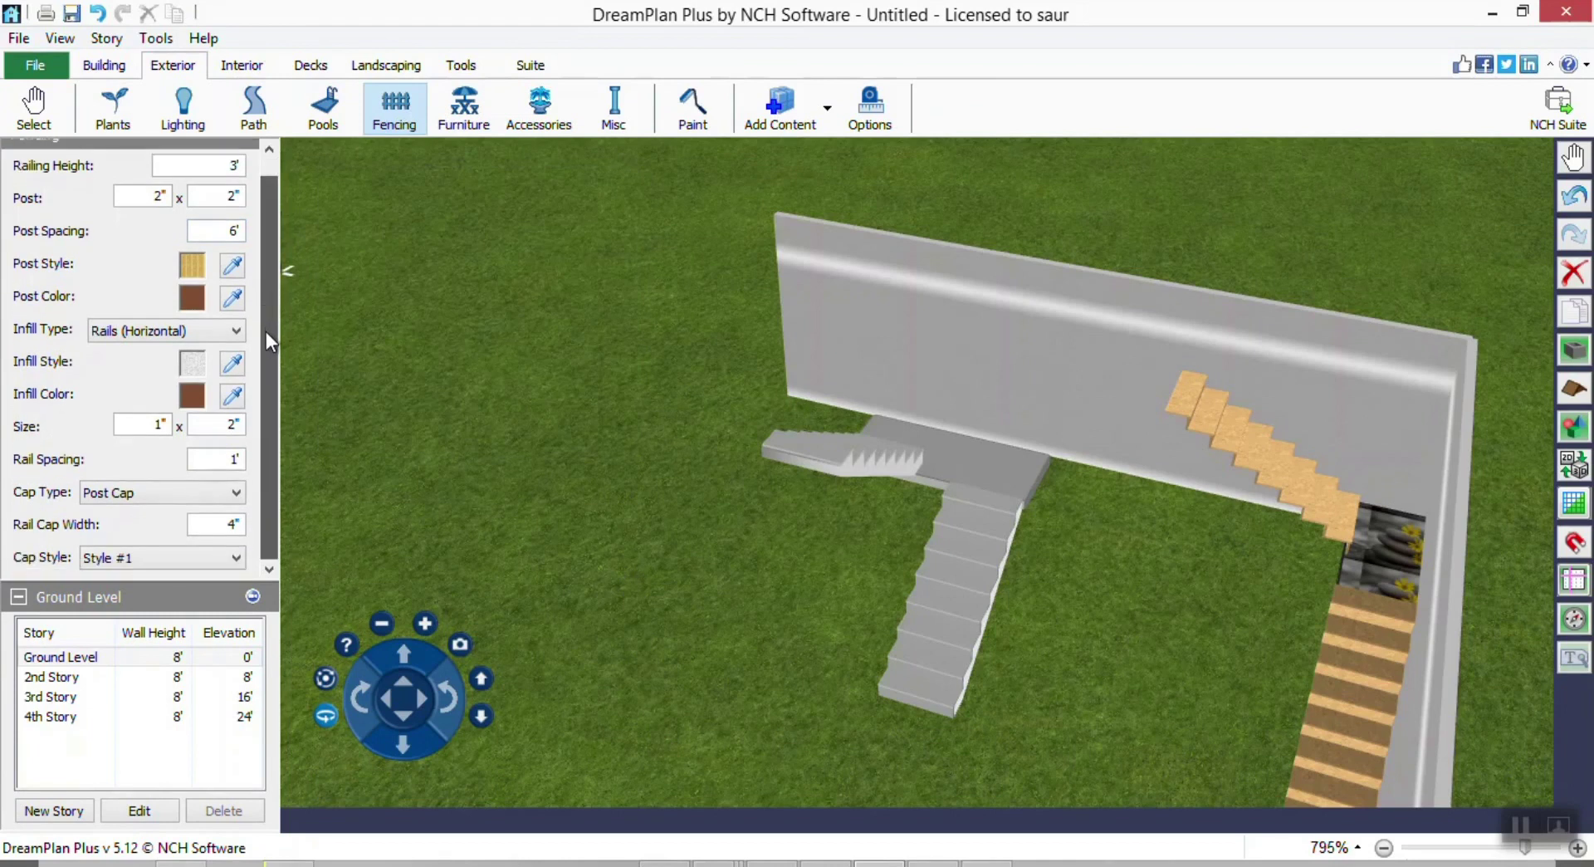
click(236, 330)
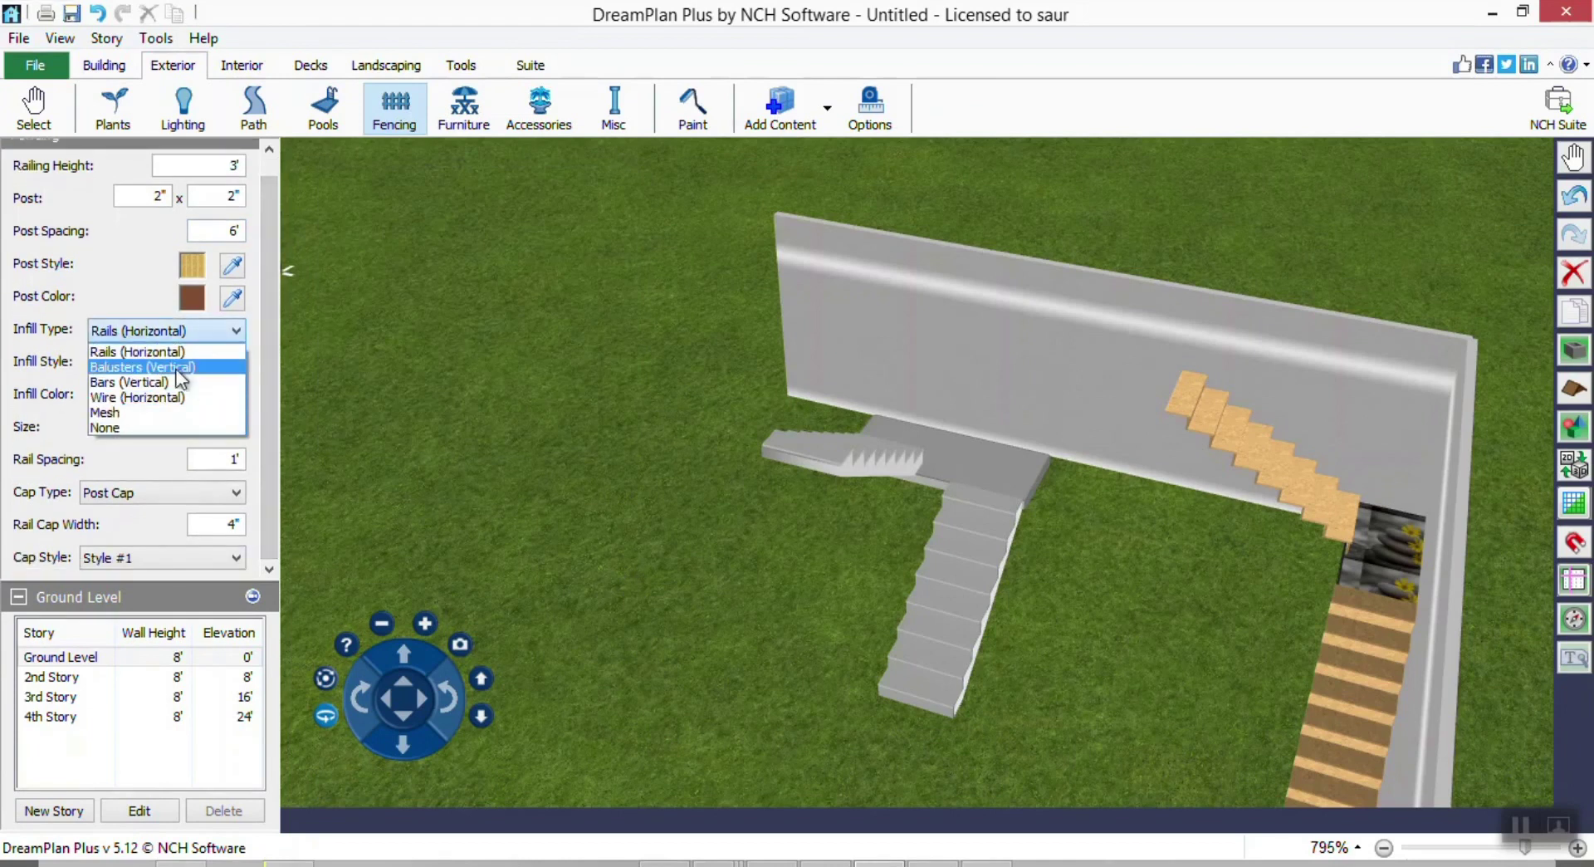
click(157, 330)
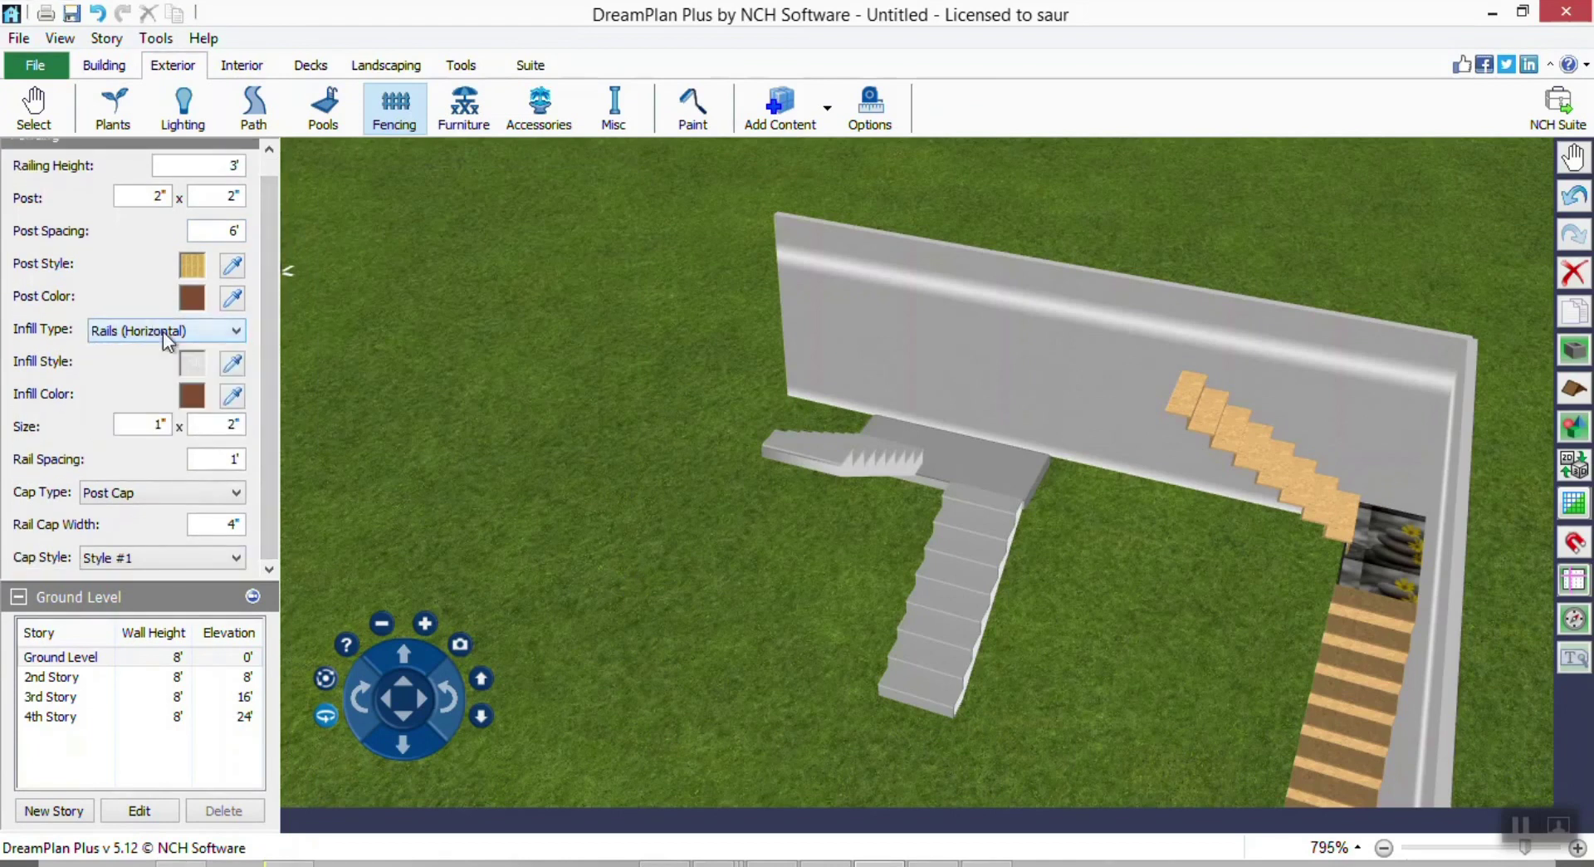
click(183, 491)
click(182, 491)
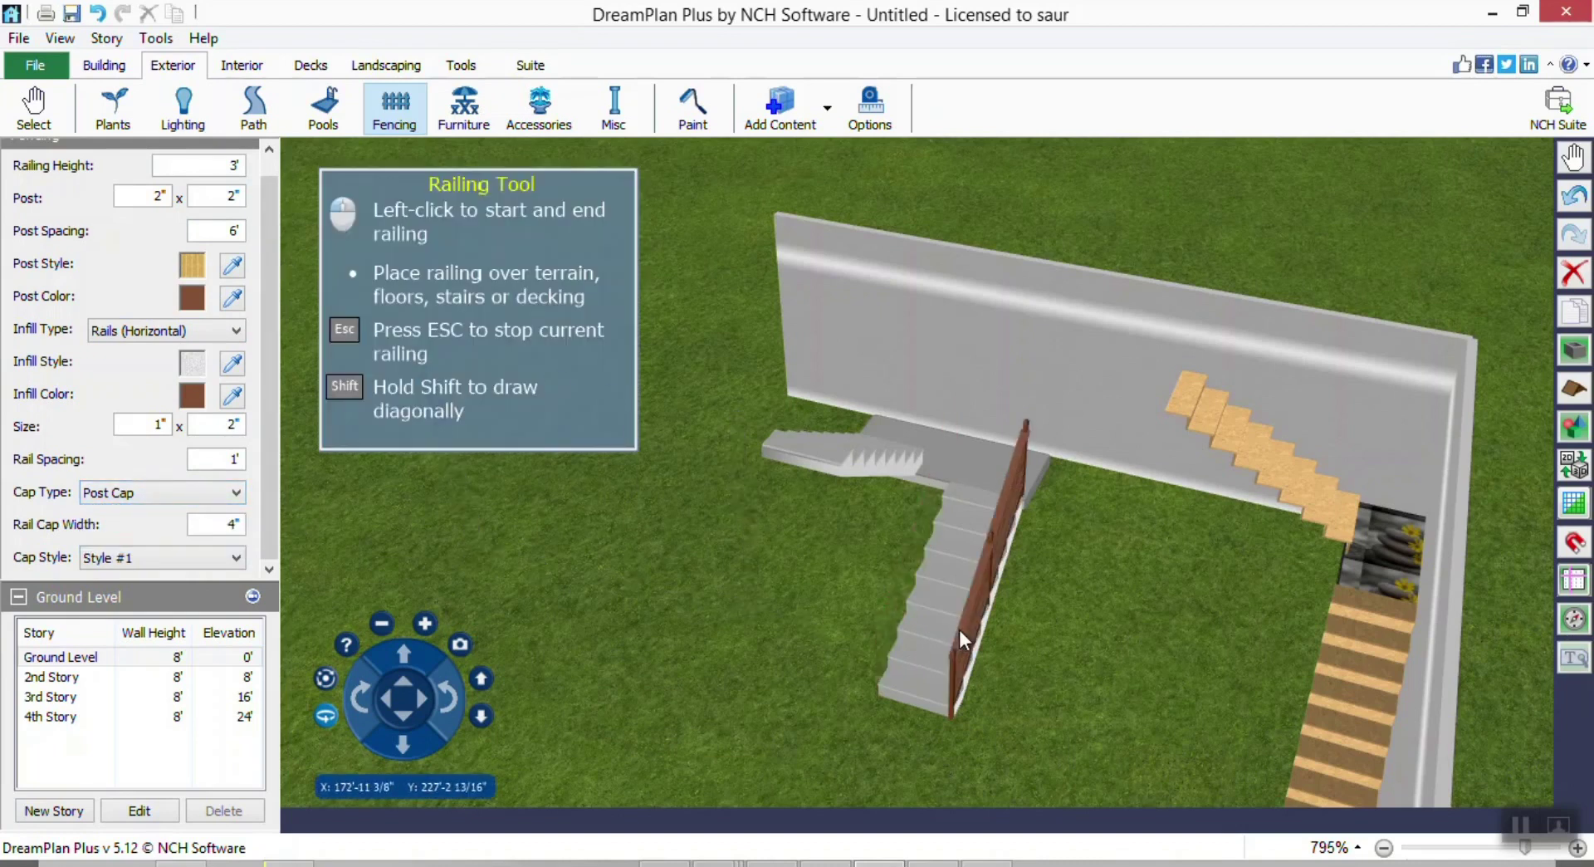
right_drag(938, 621, 745, 561)
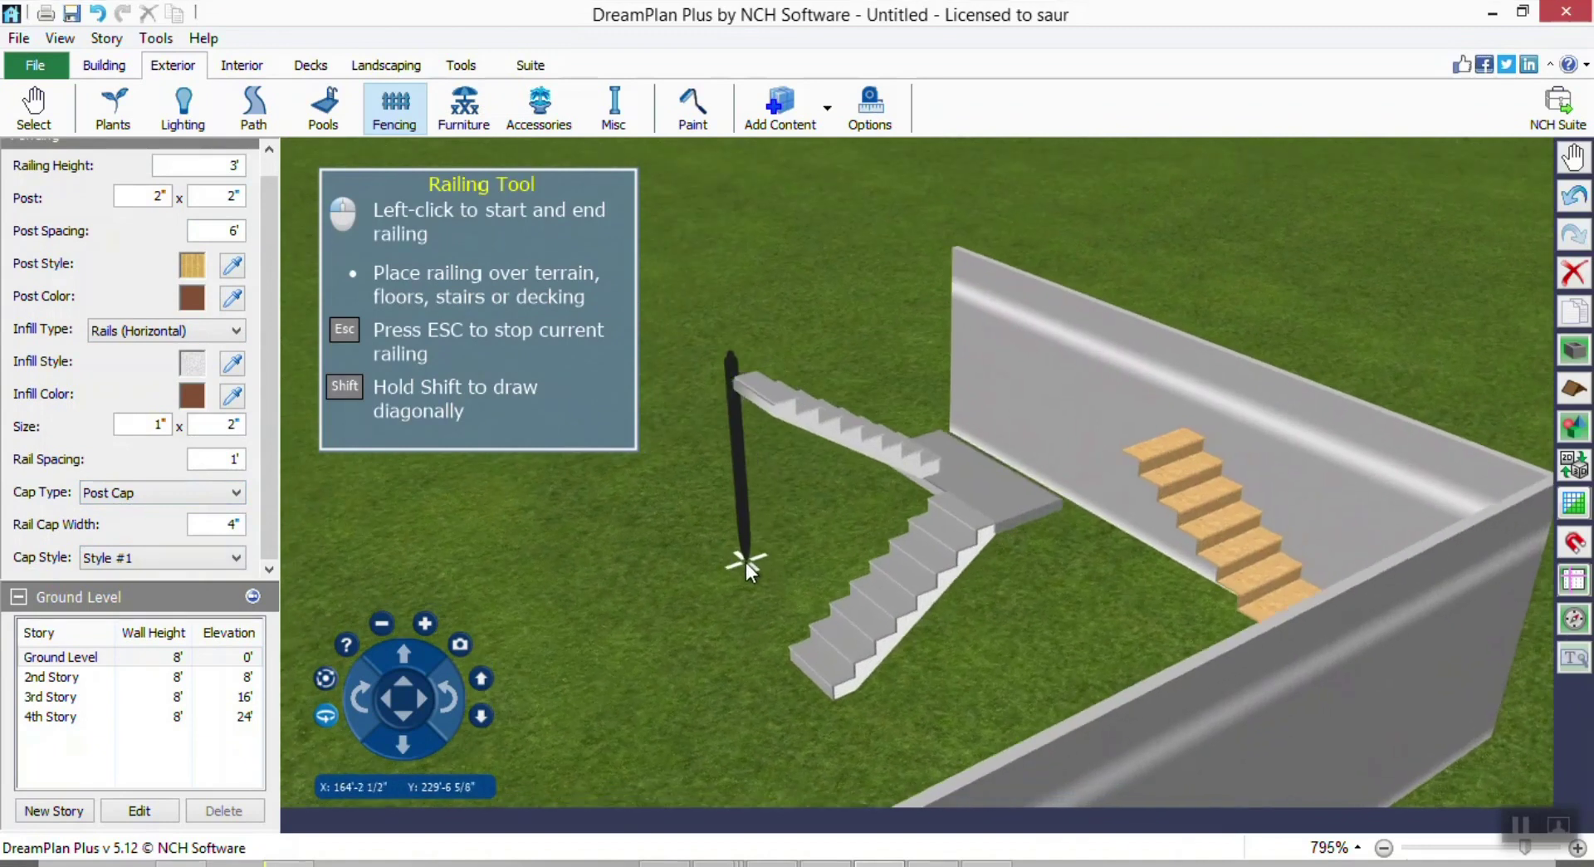
click(864, 583)
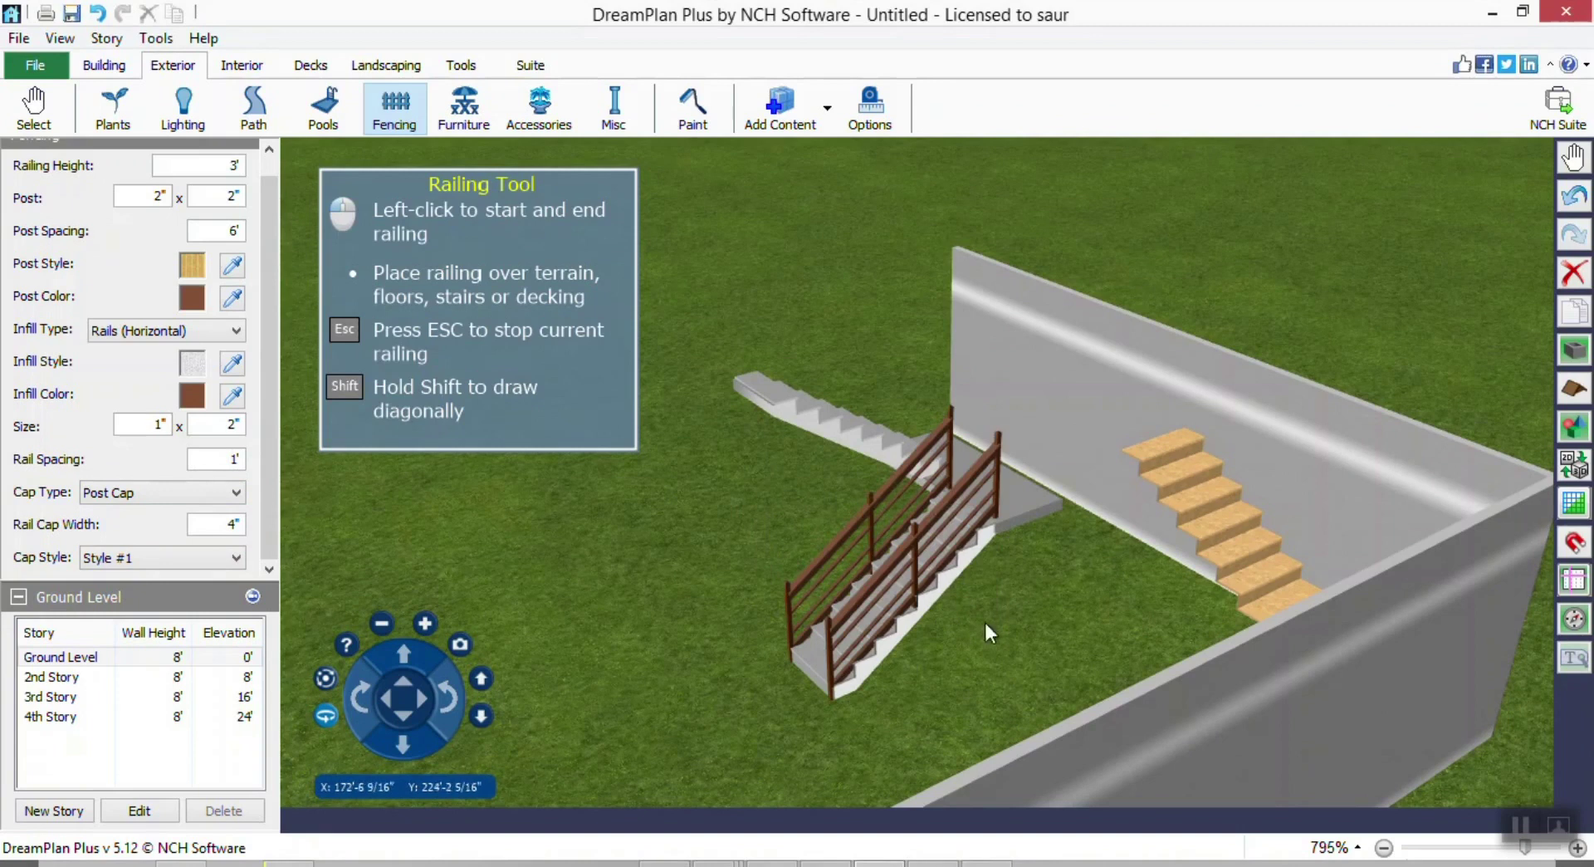
Try placing a railing on the upper freestanding flight, first along its outer side and then along its inner side.
right_drag(1060, 541, 988, 406)
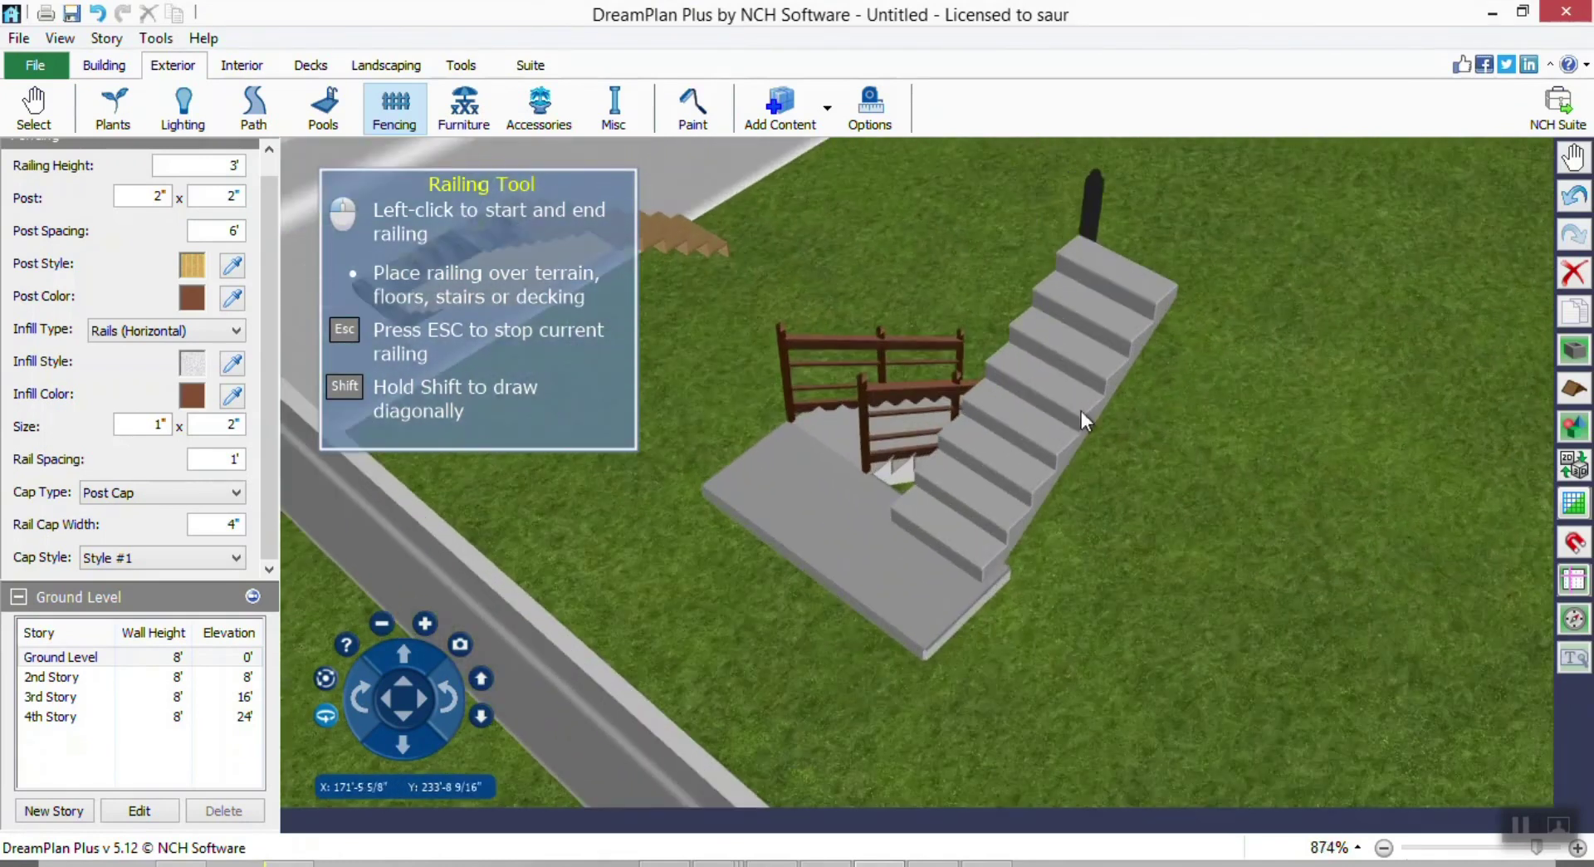
click(961, 591)
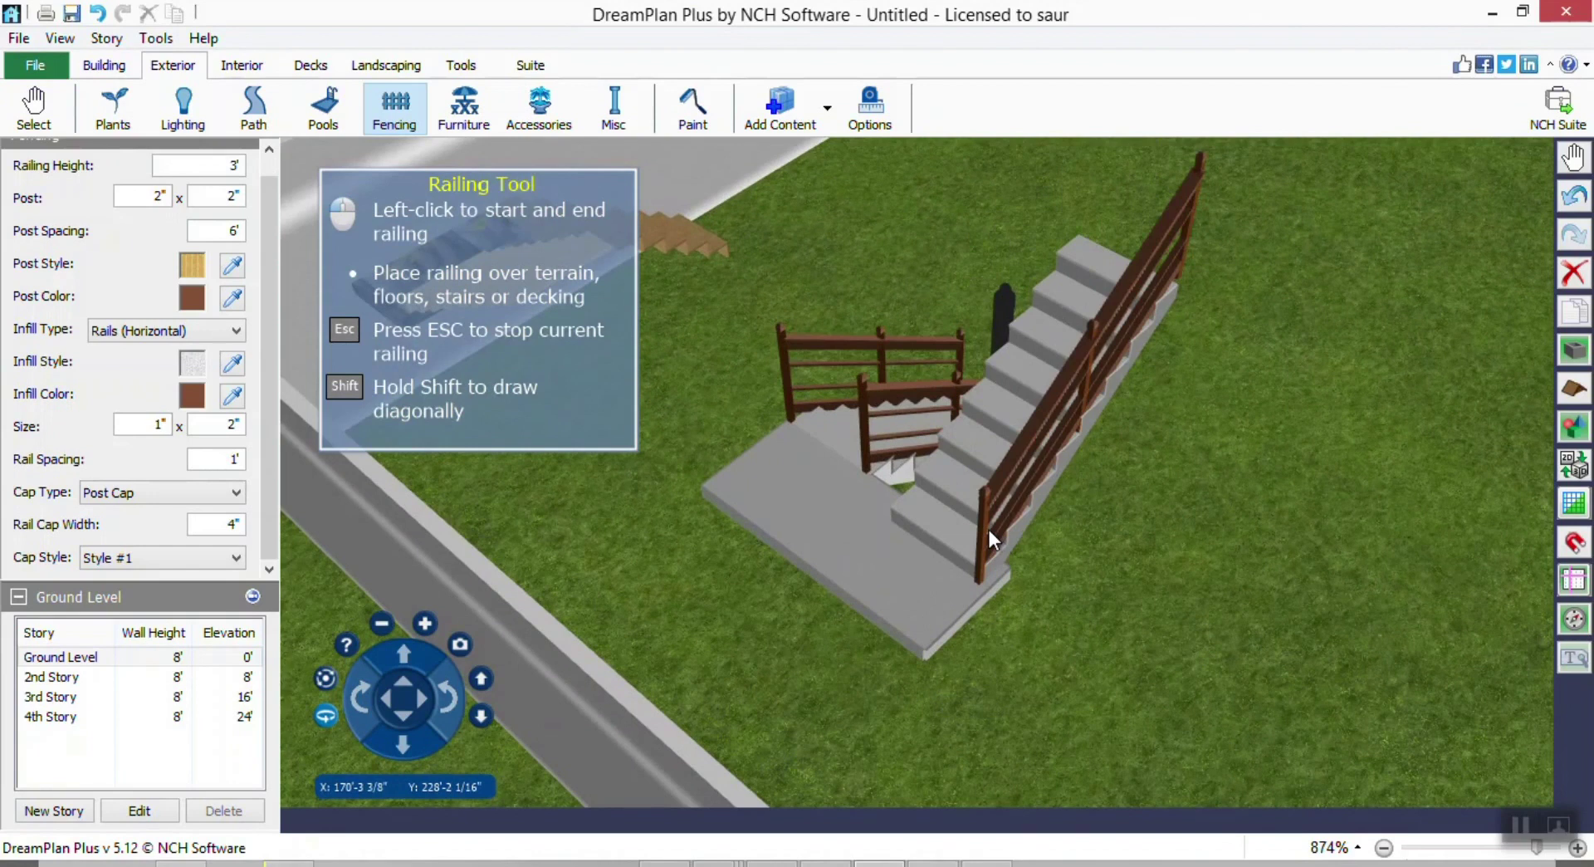
right_drag(1031, 619, 1172, 541)
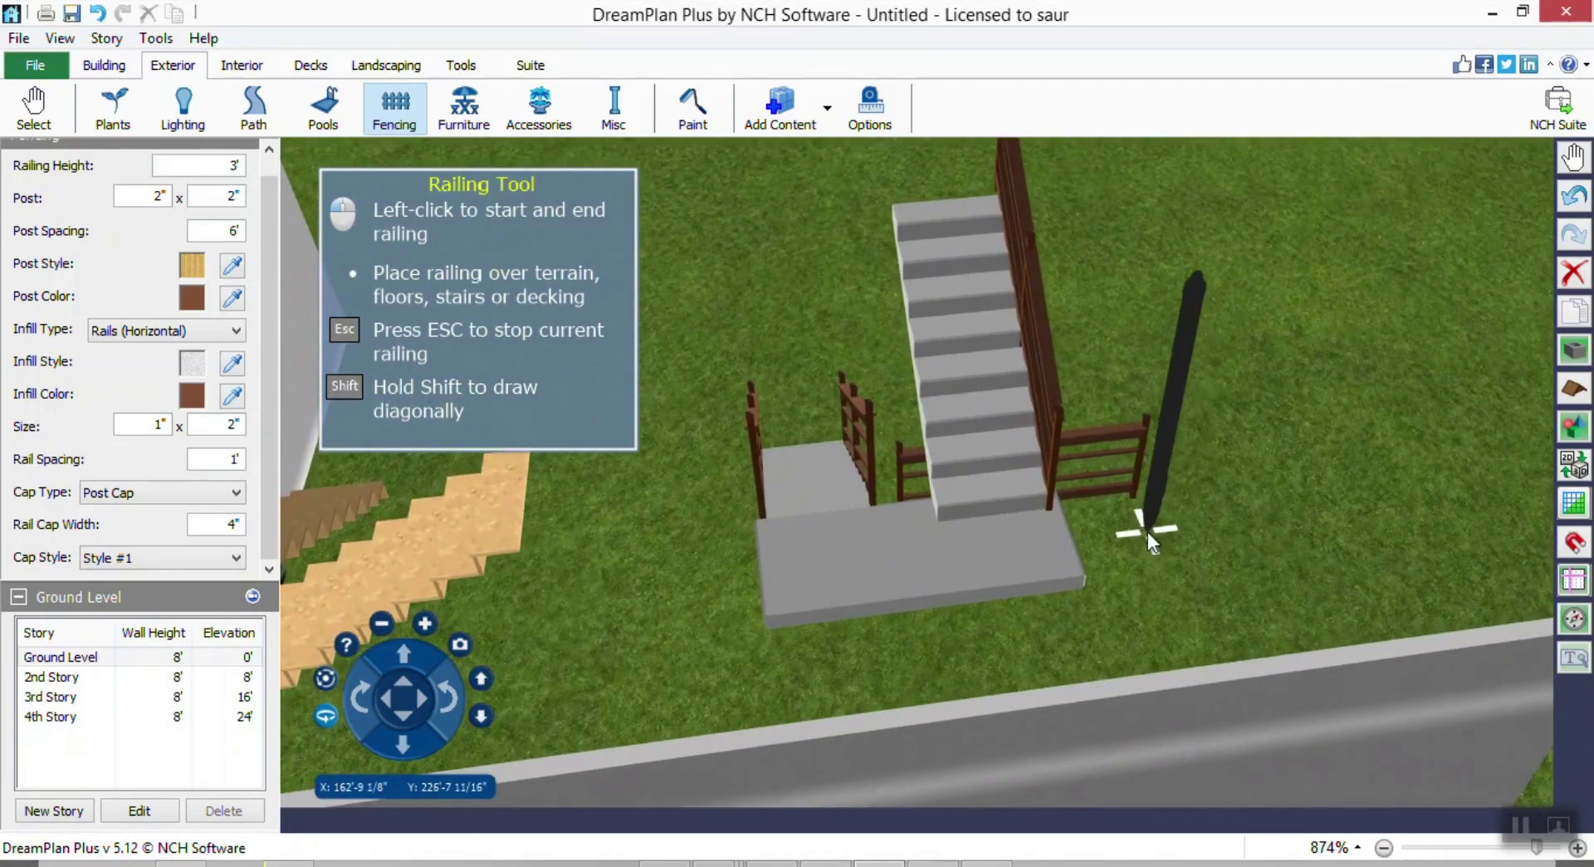
key(Escape)
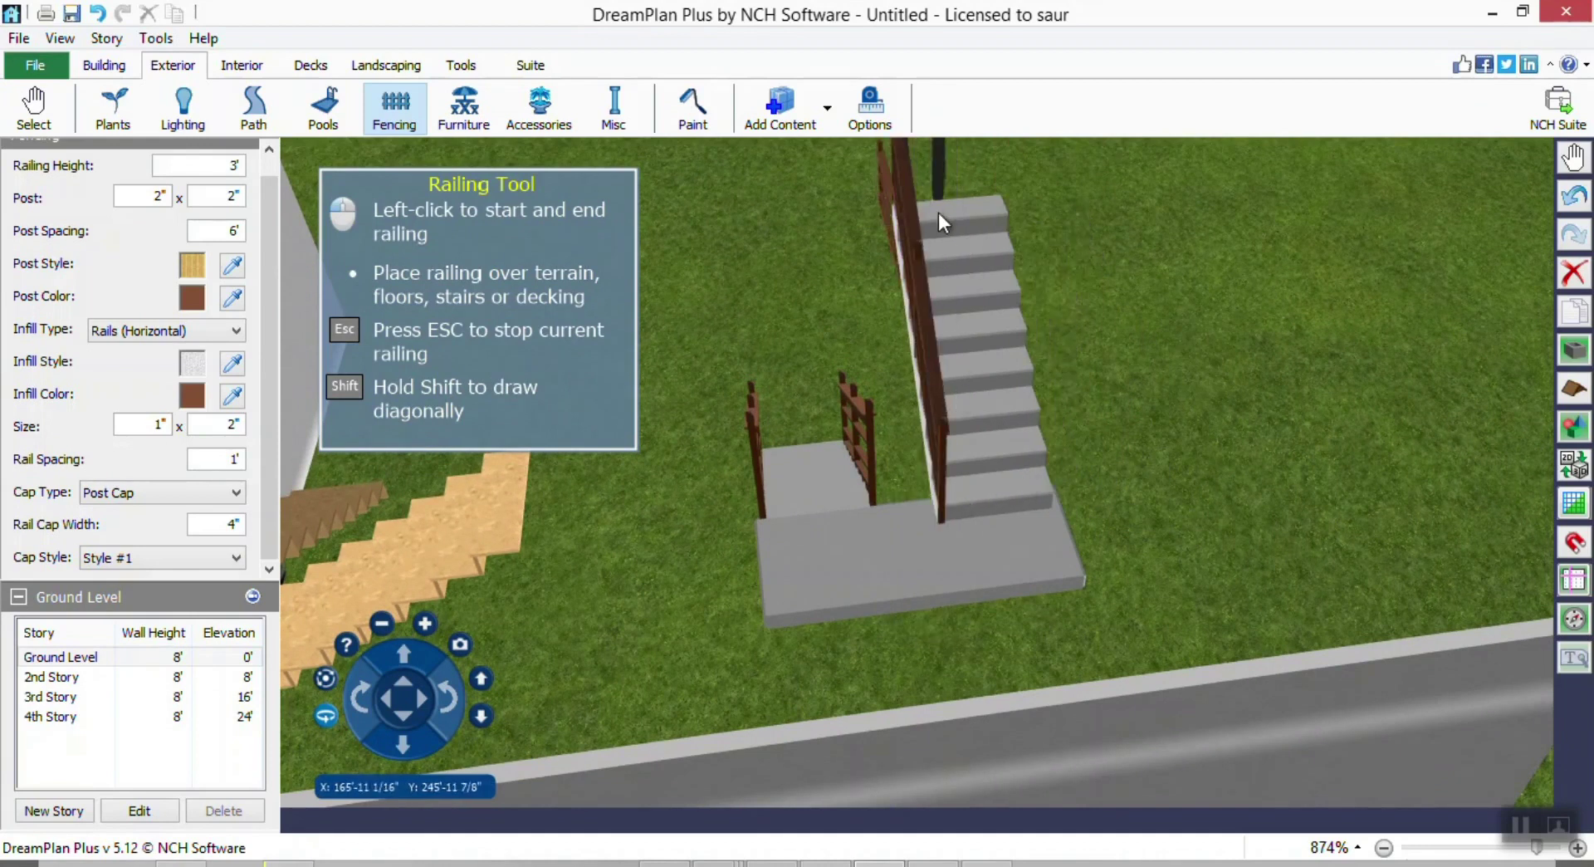
right_drag(938, 213, 1080, 290)
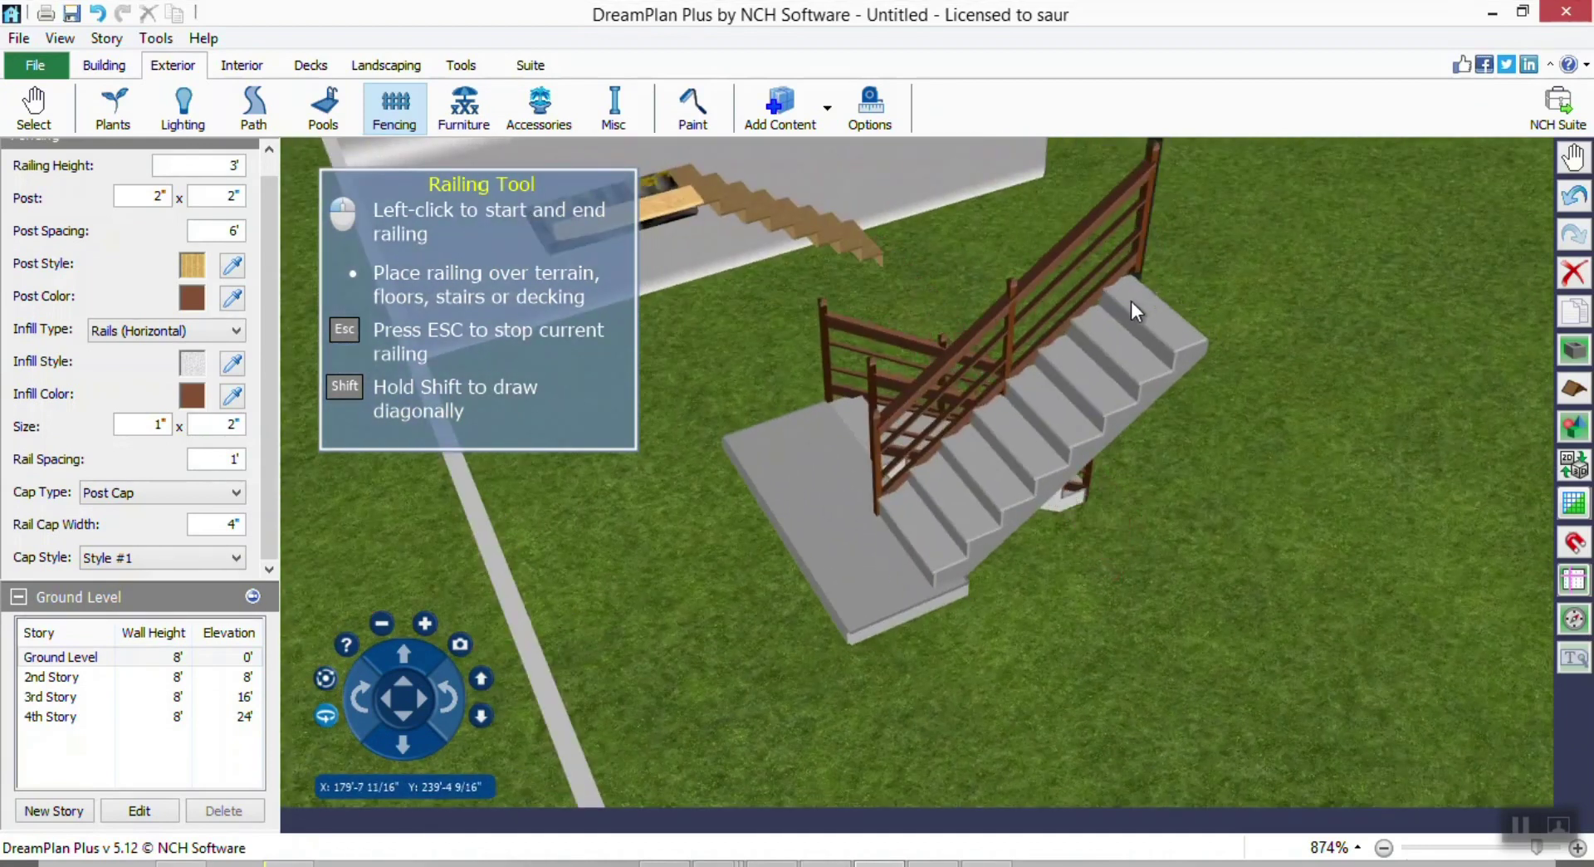
key(Escape)
right_drag(1098, 451, 913, 464)
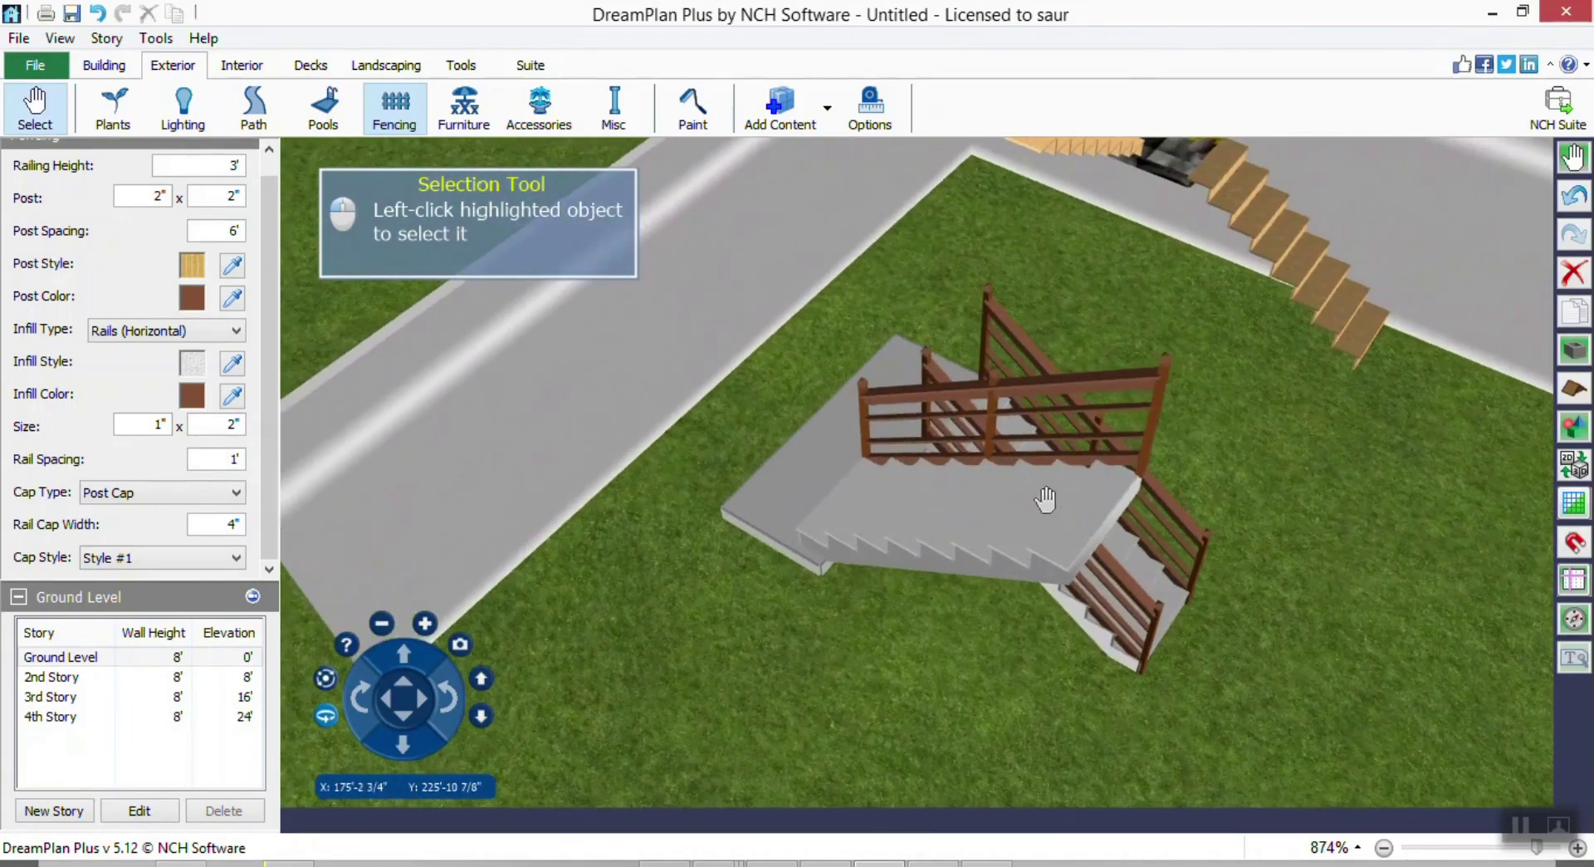
Add the same horizontal-rail fencing along the outer and inner sides of the upper freestanding flight.
click(421, 122)
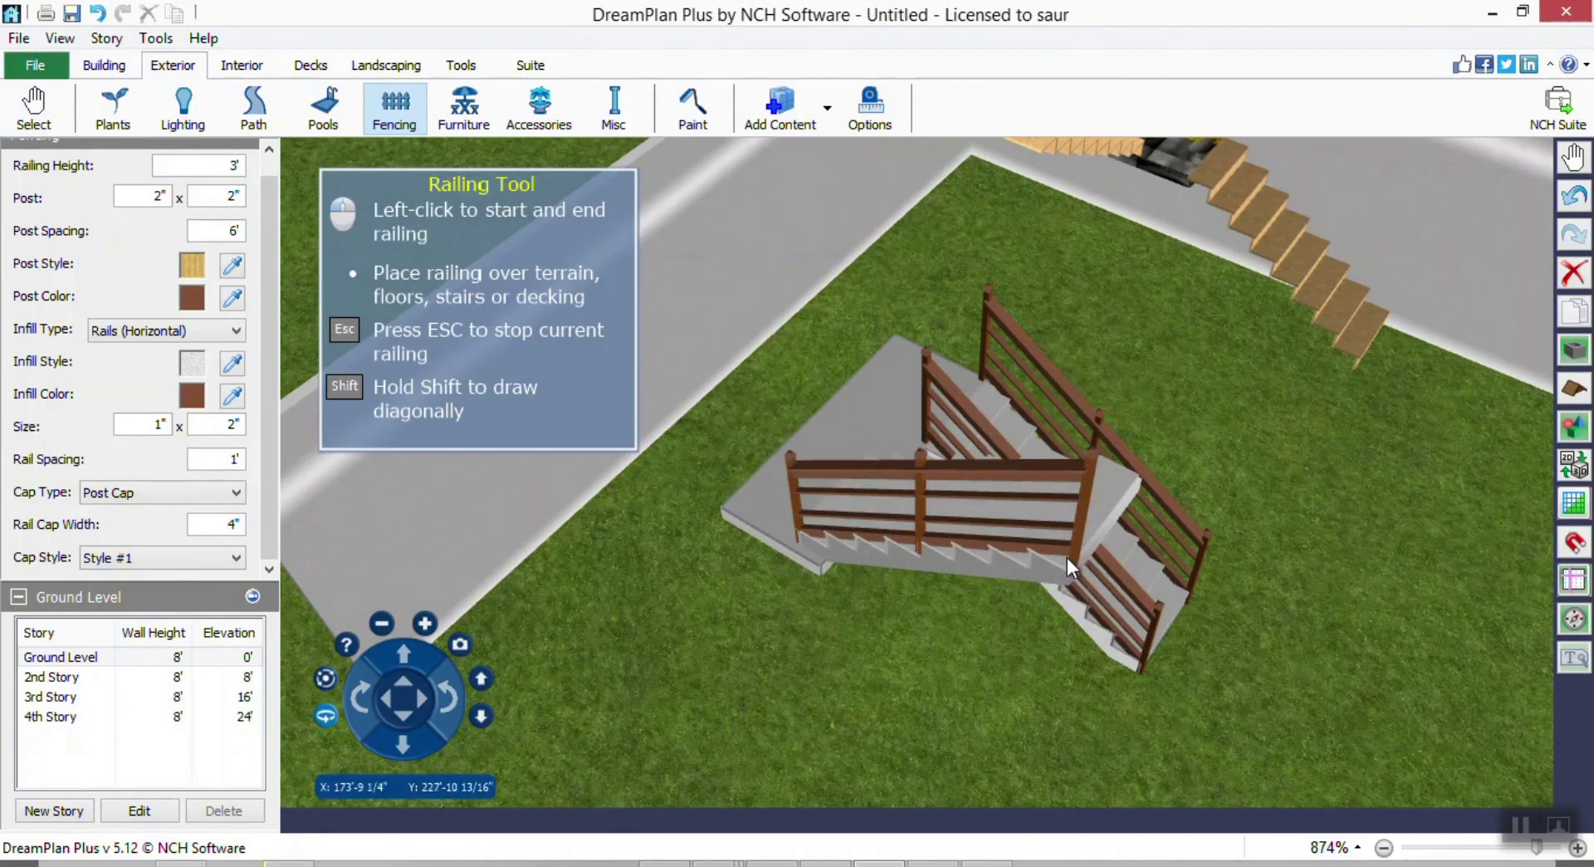
right_drag(1067, 556, 939, 504)
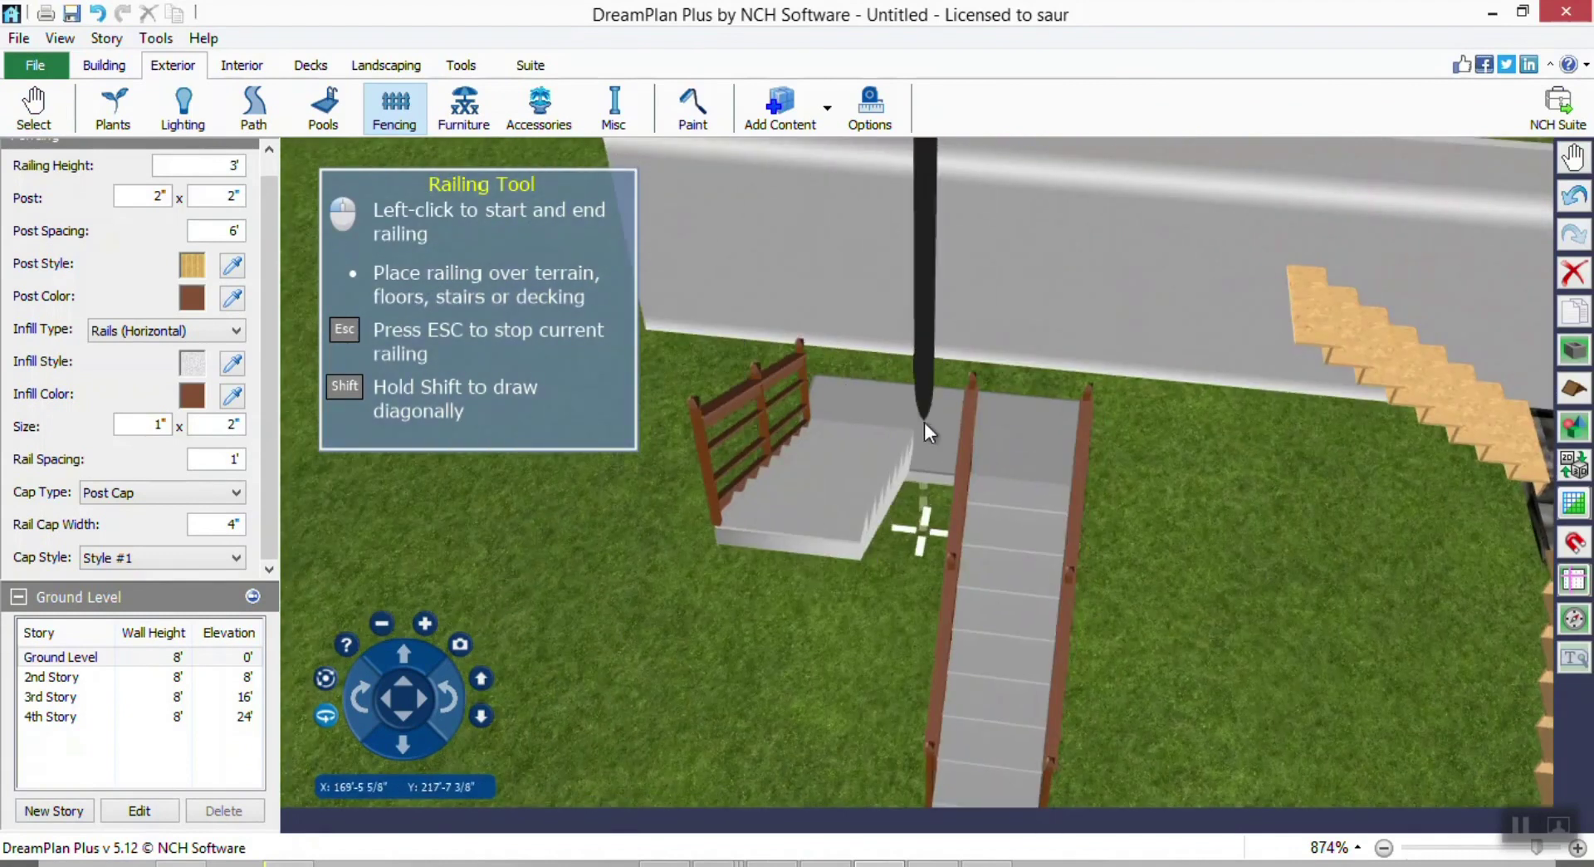
click(903, 431)
Add the horizontal-rail fencing around the open outer edges of the freestanding staircase's landing, joining it to both flights' railings.
right_drag(1074, 481, 1092, 506)
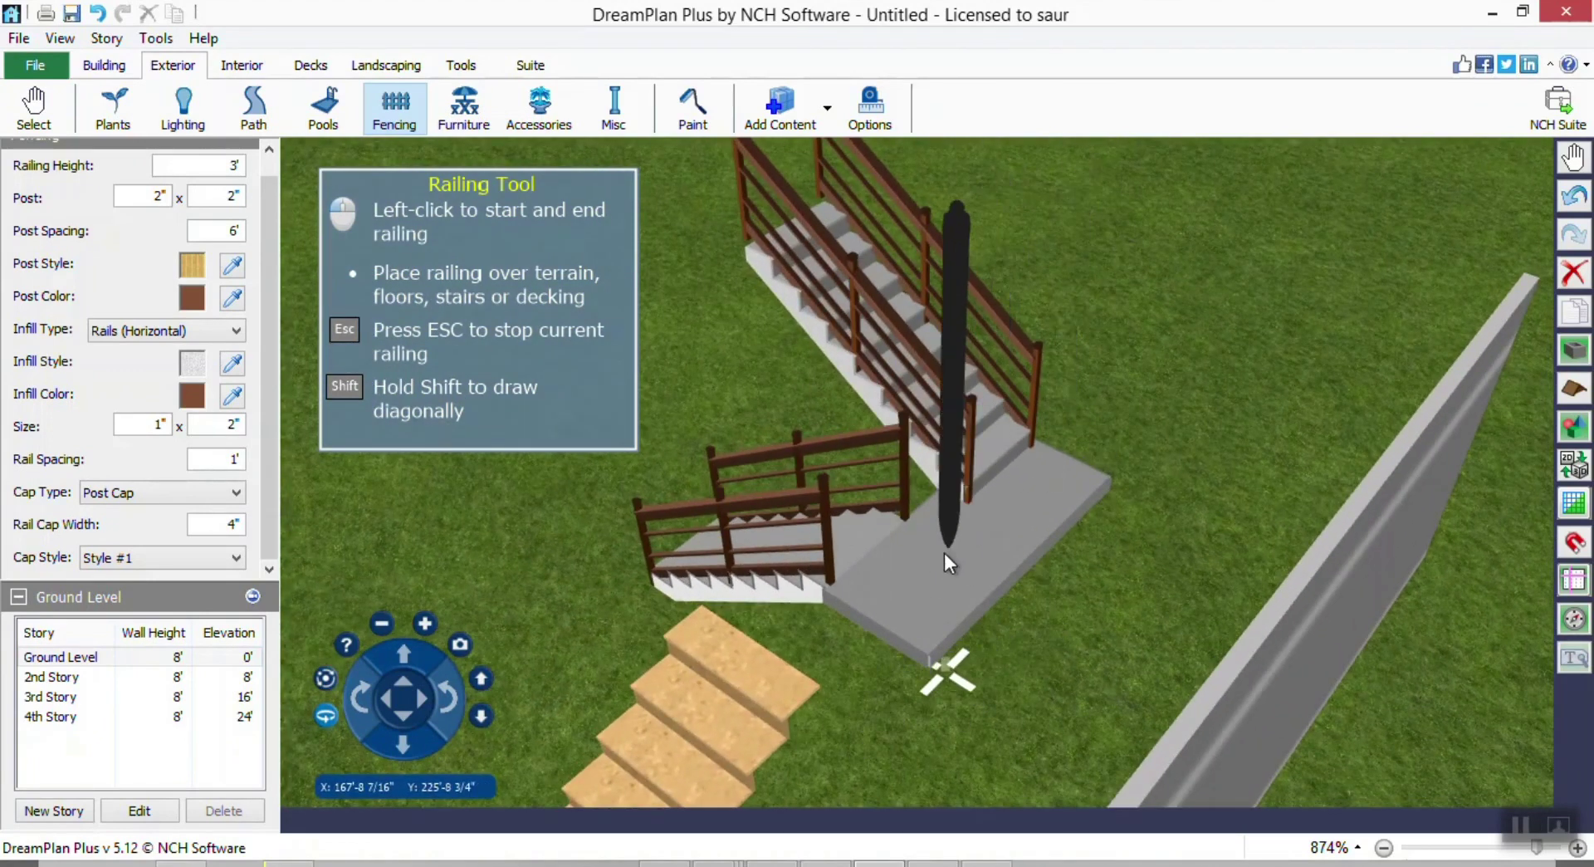
scroll(864, 570, up, 1)
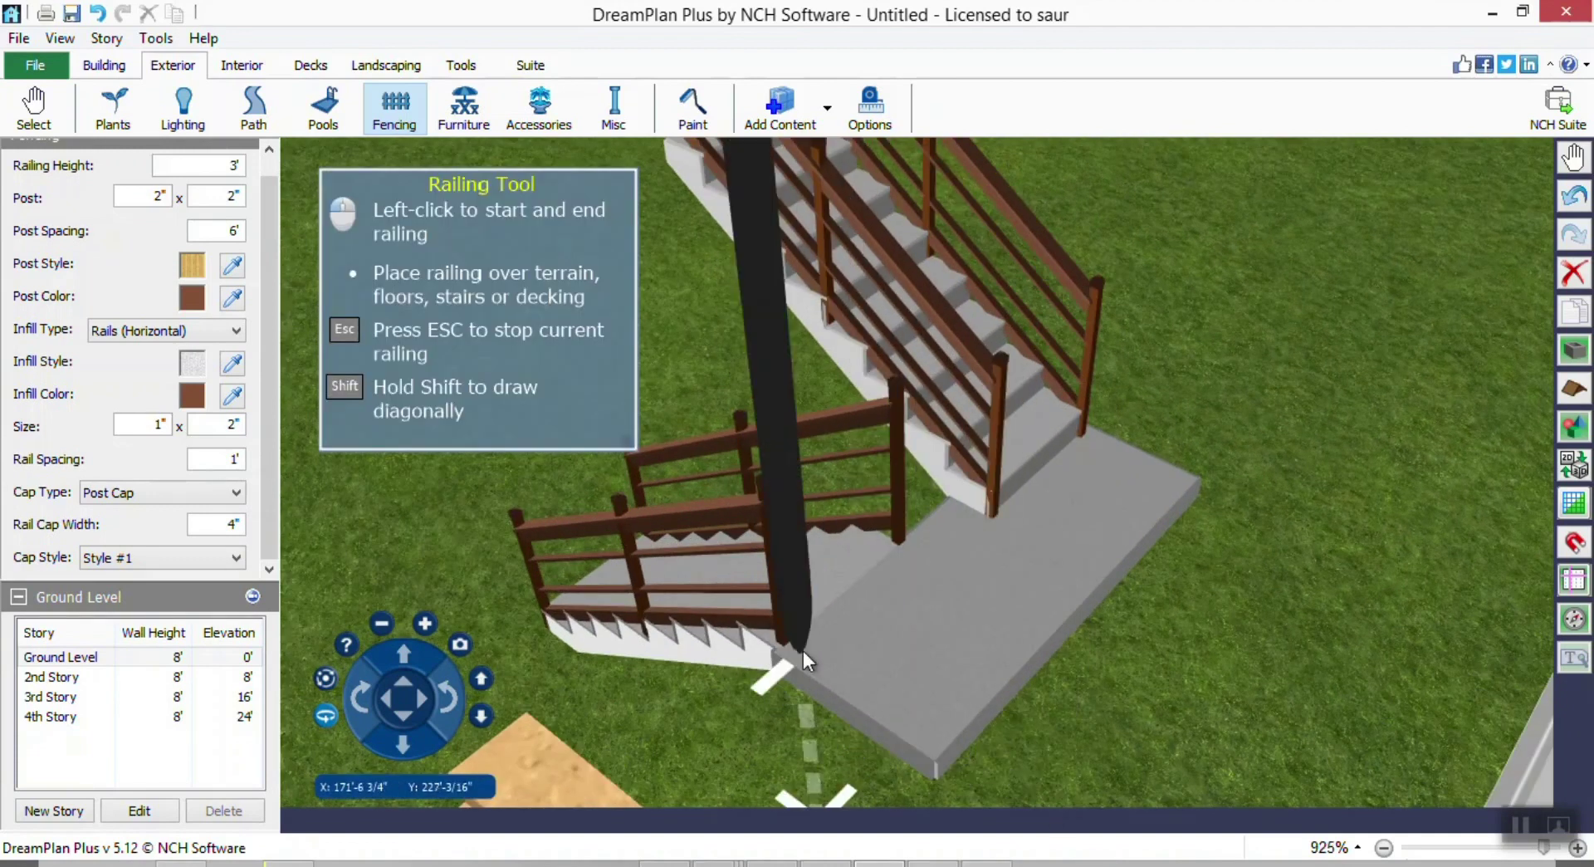
click(802, 657)
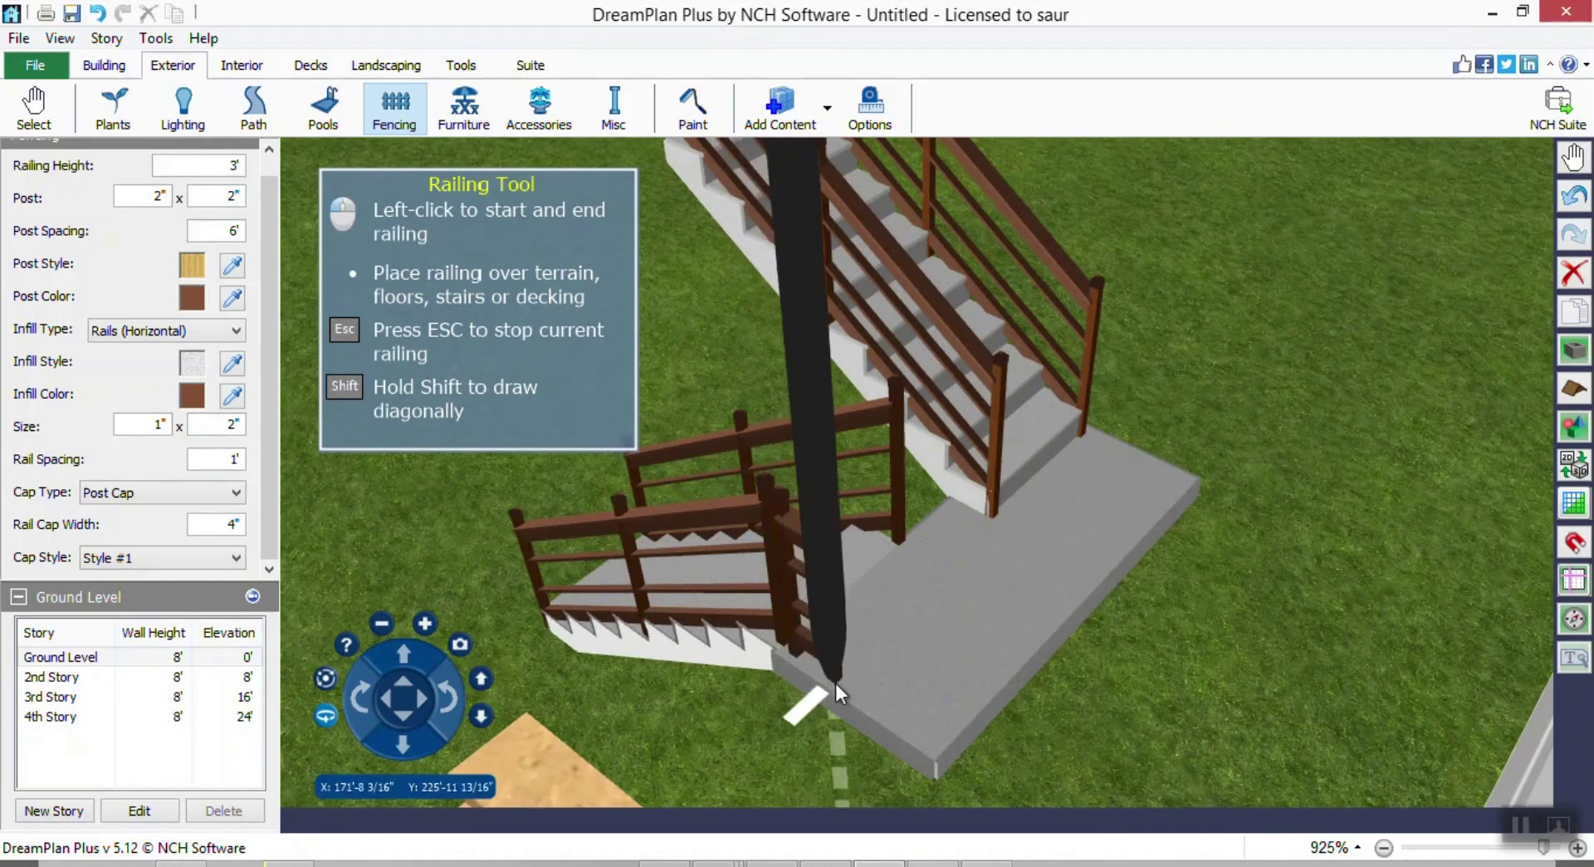
click(935, 752)
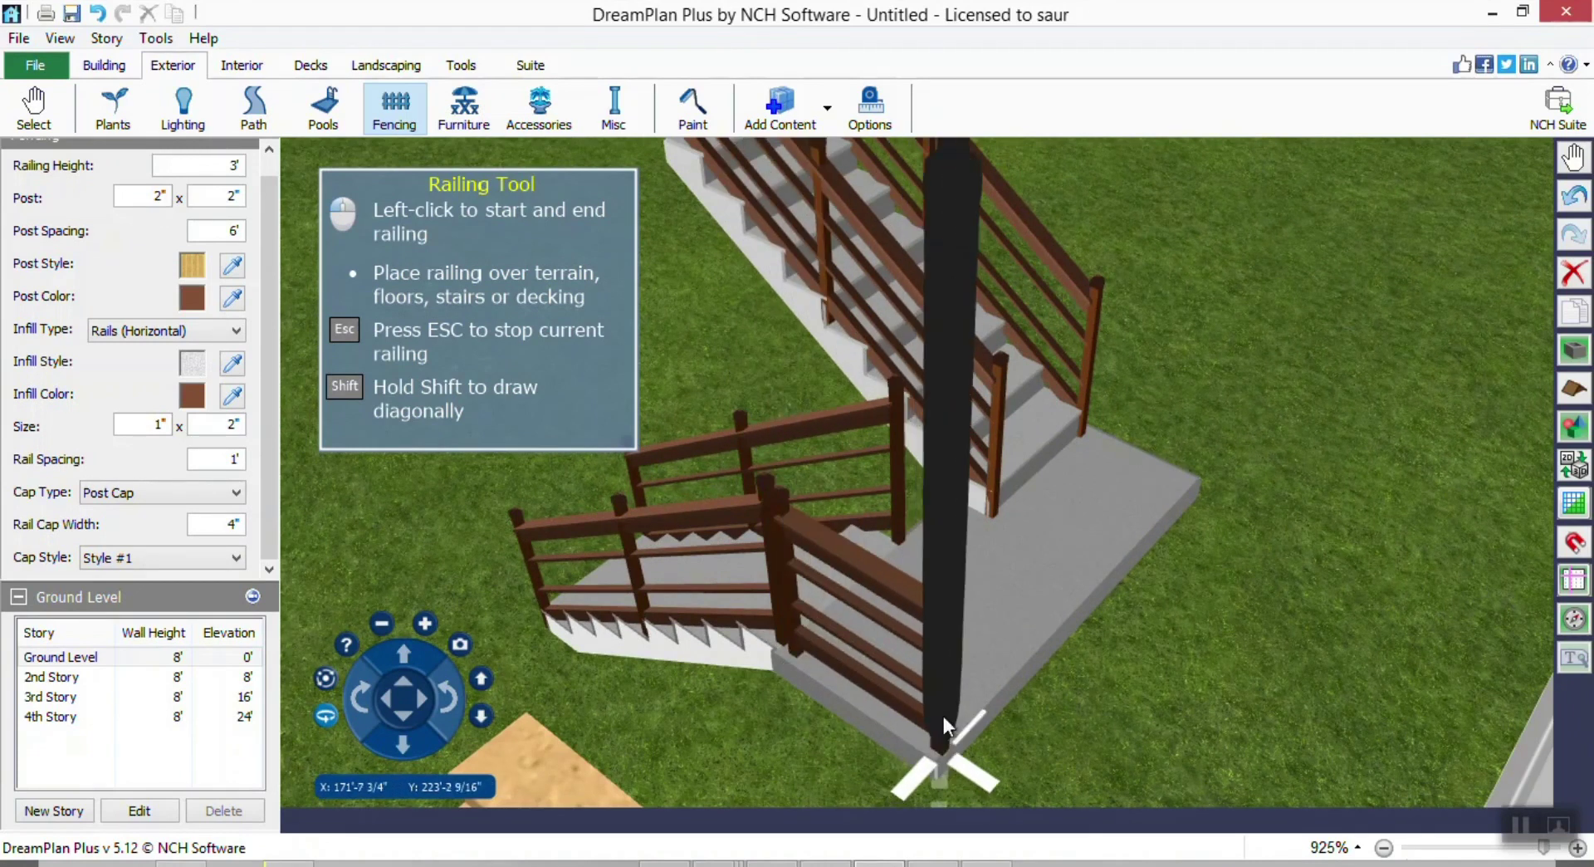
click(1008, 672)
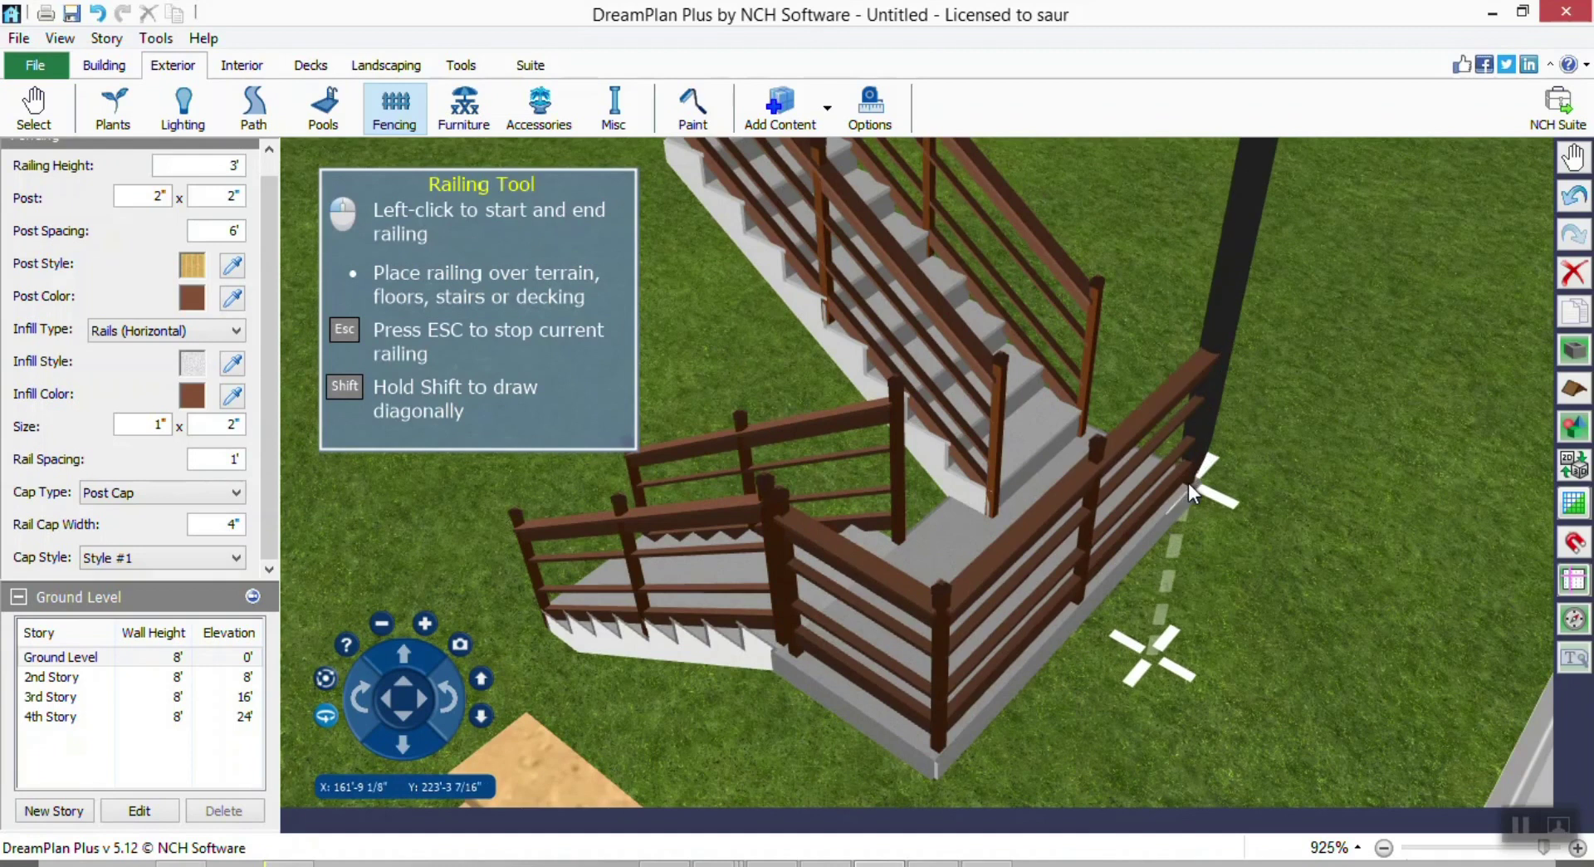
click(1188, 481)
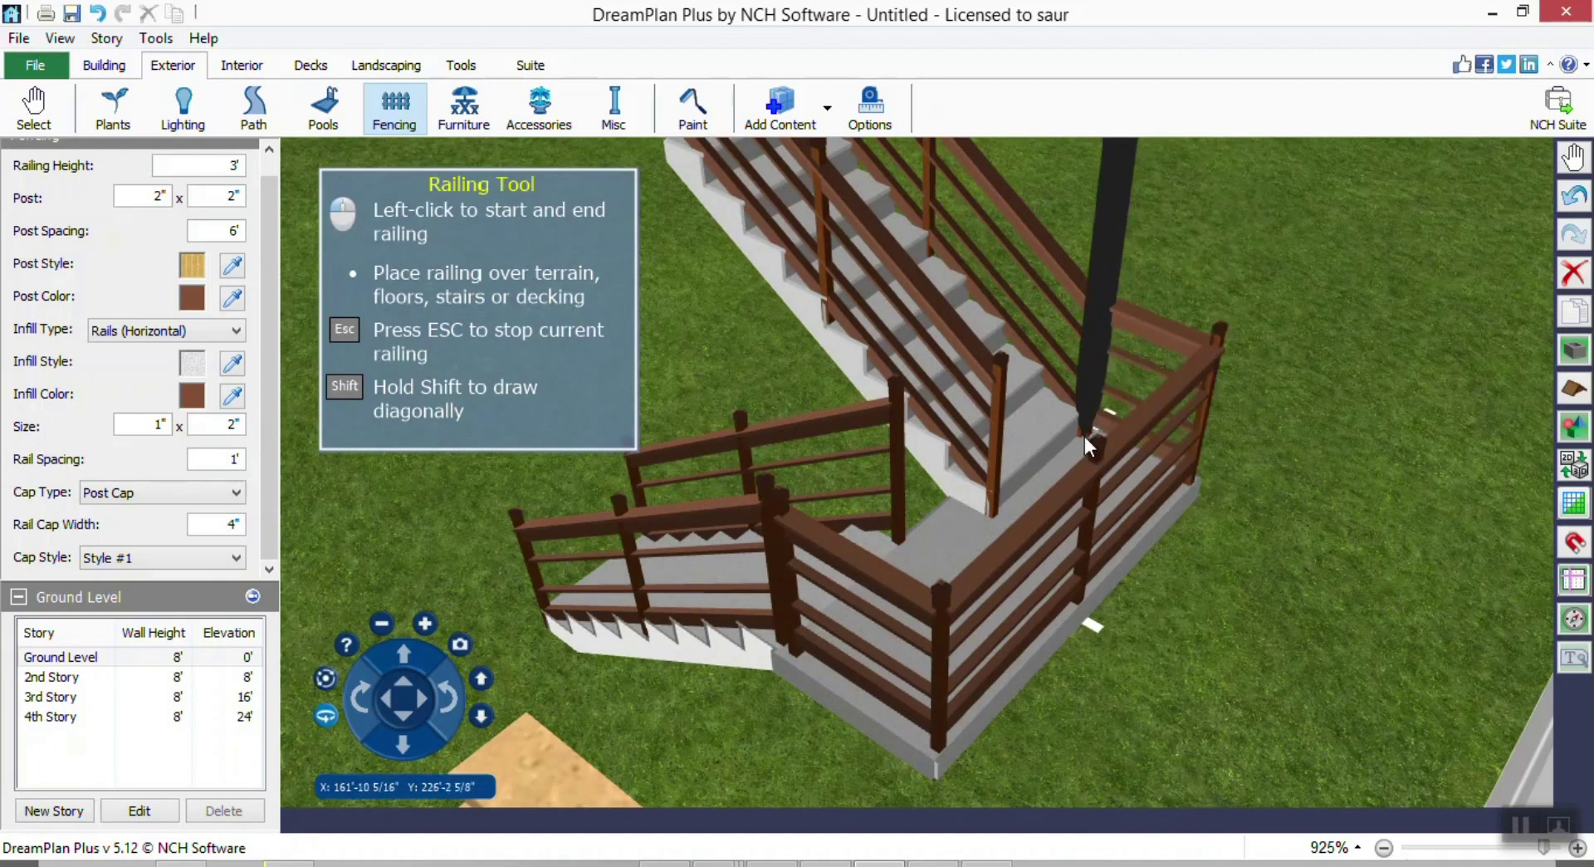
click(1085, 434)
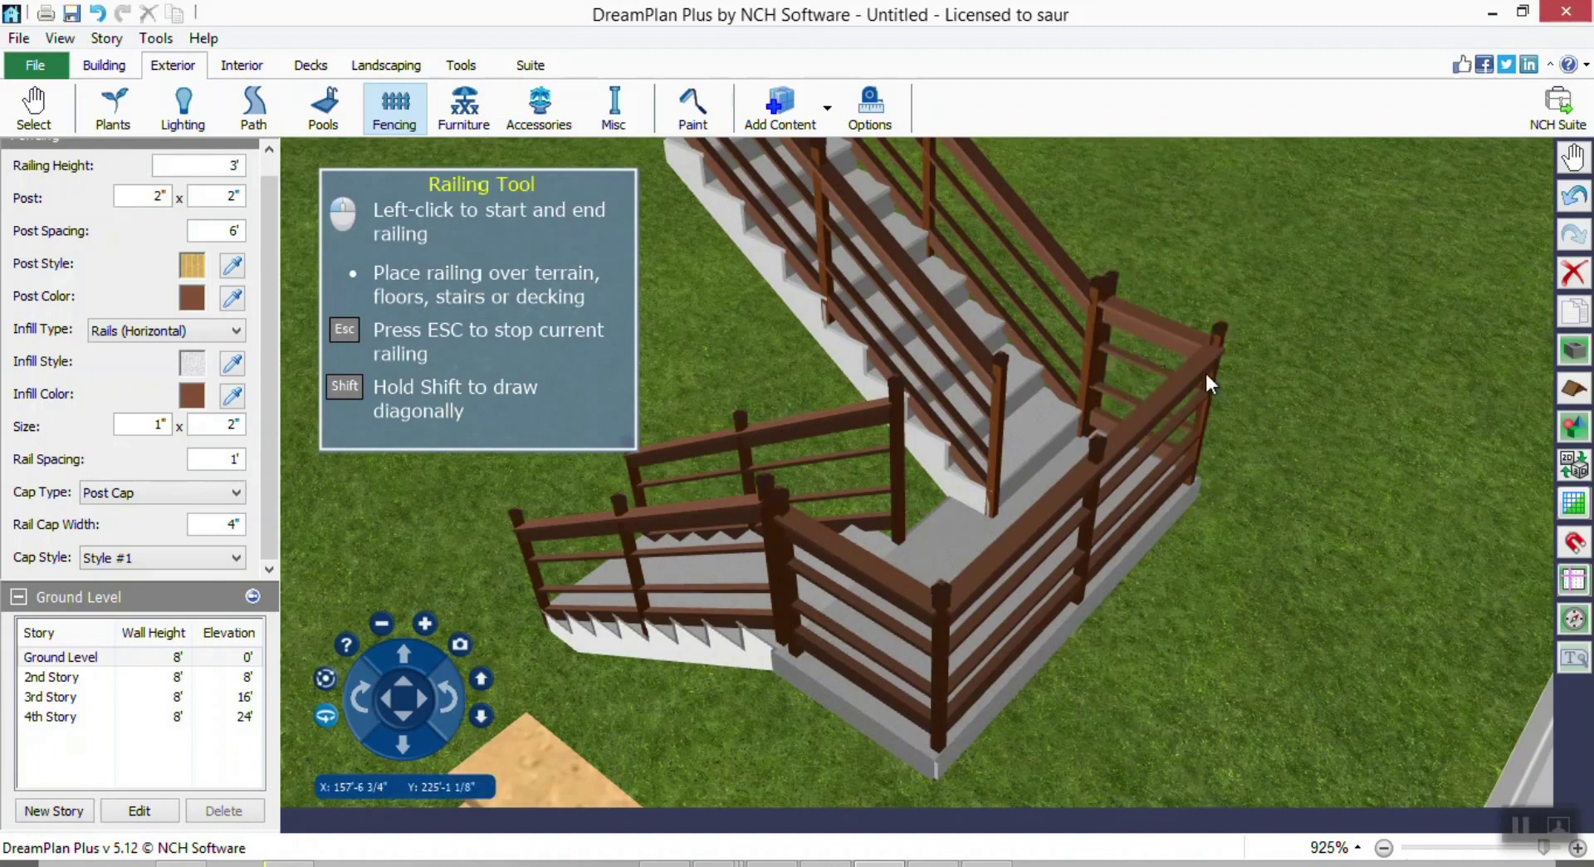
right_drag(1203, 376, 865, 380)
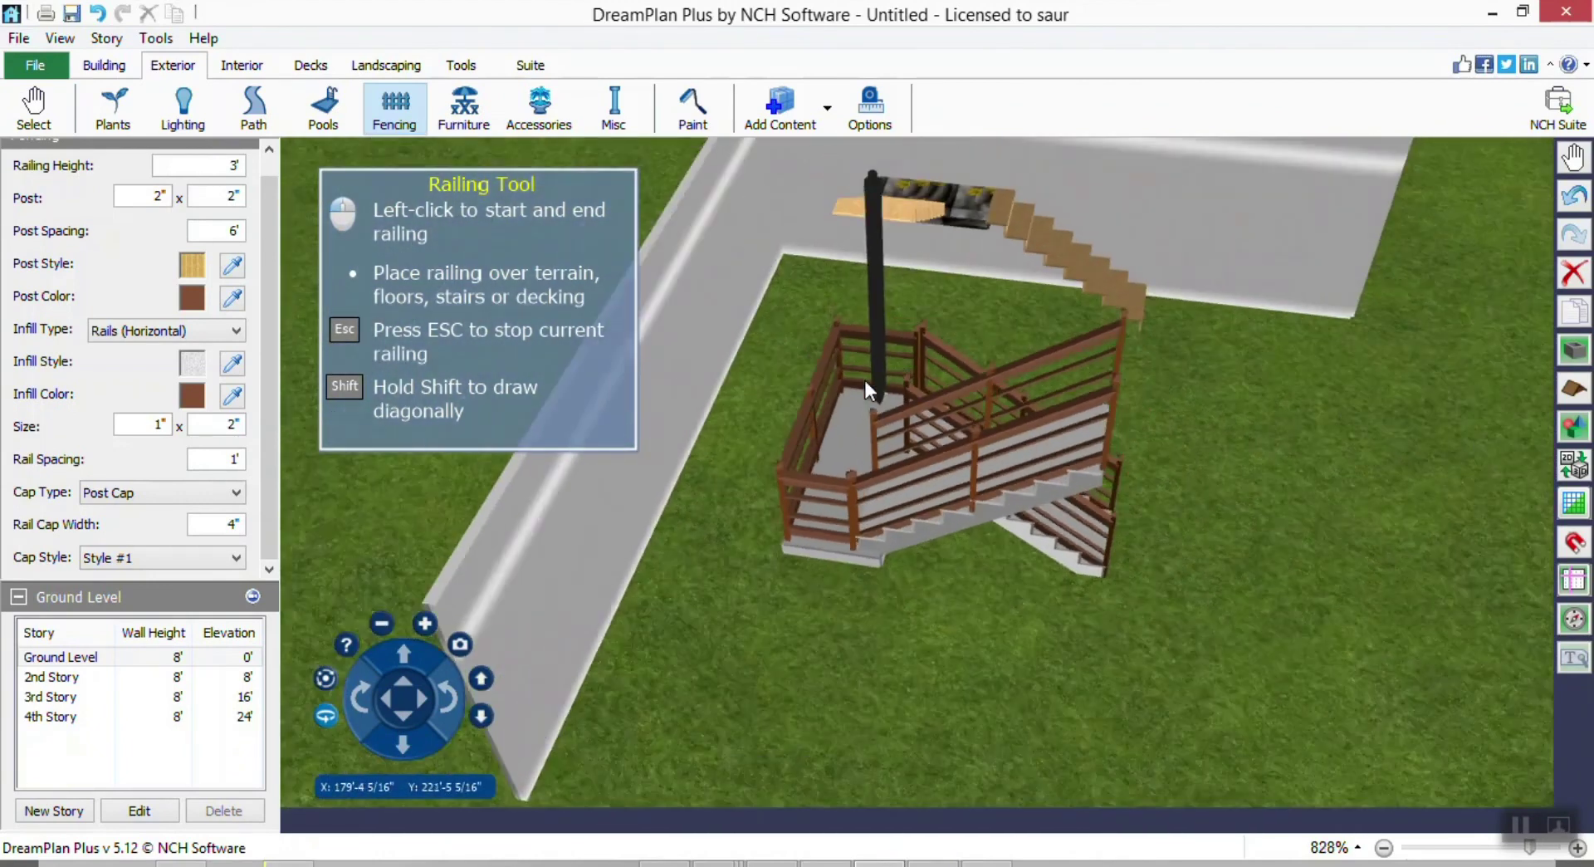
Delete the wall-corner staircase flights together with their landing block.
scroll(865, 380, down, 2)
scroll(880, 405, down, 2)
right_drag(997, 390, 1008, 272)
right_drag(1032, 439, 1186, 498)
key(Escape)
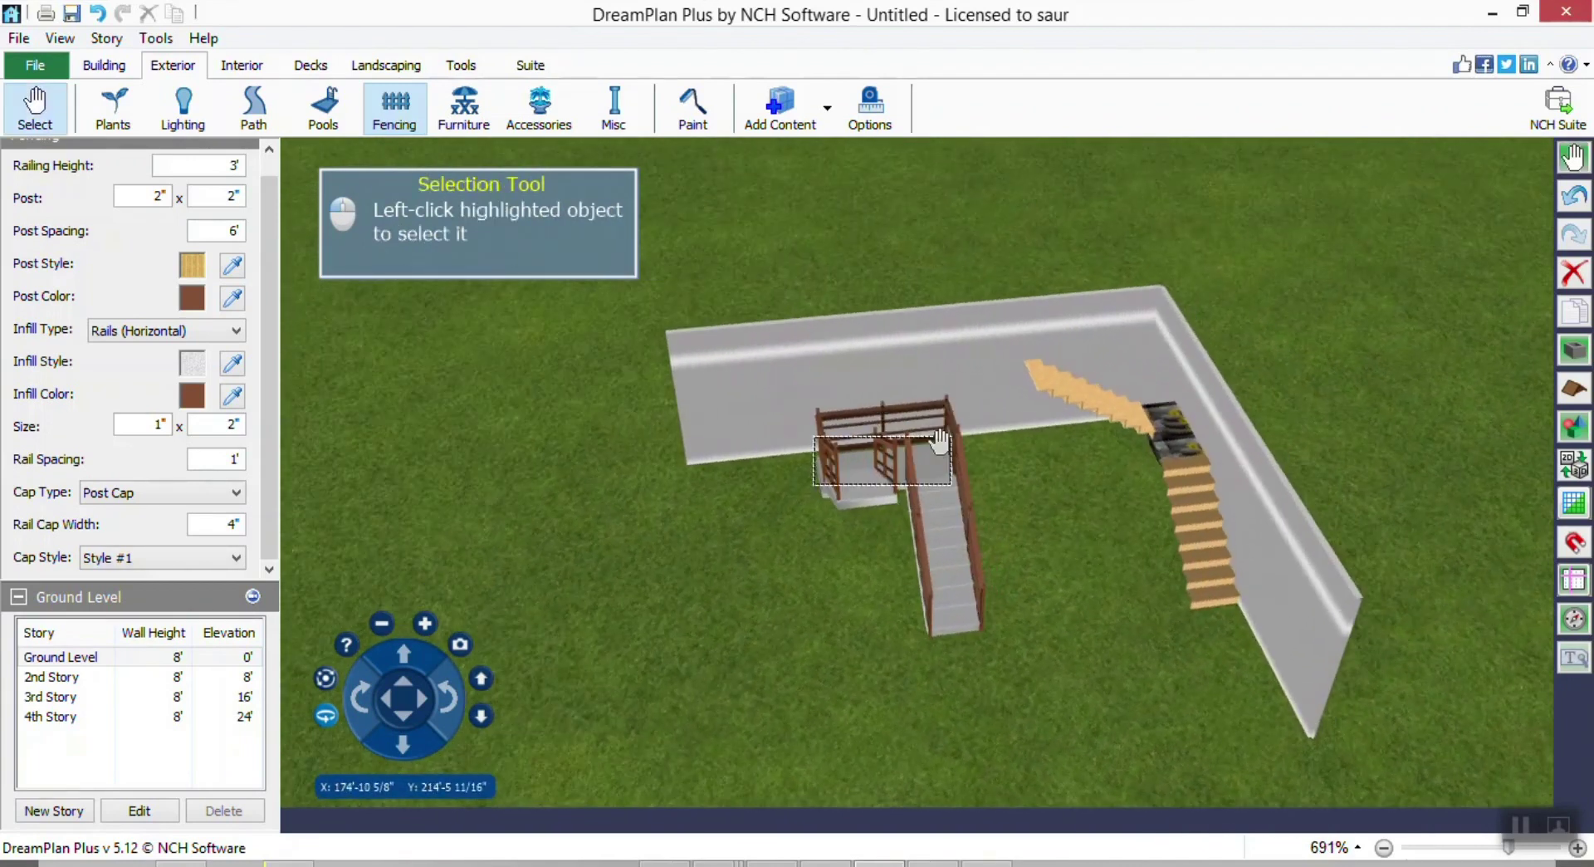
click(1197, 500)
key(Delete)
click(1168, 436)
key(Delete)
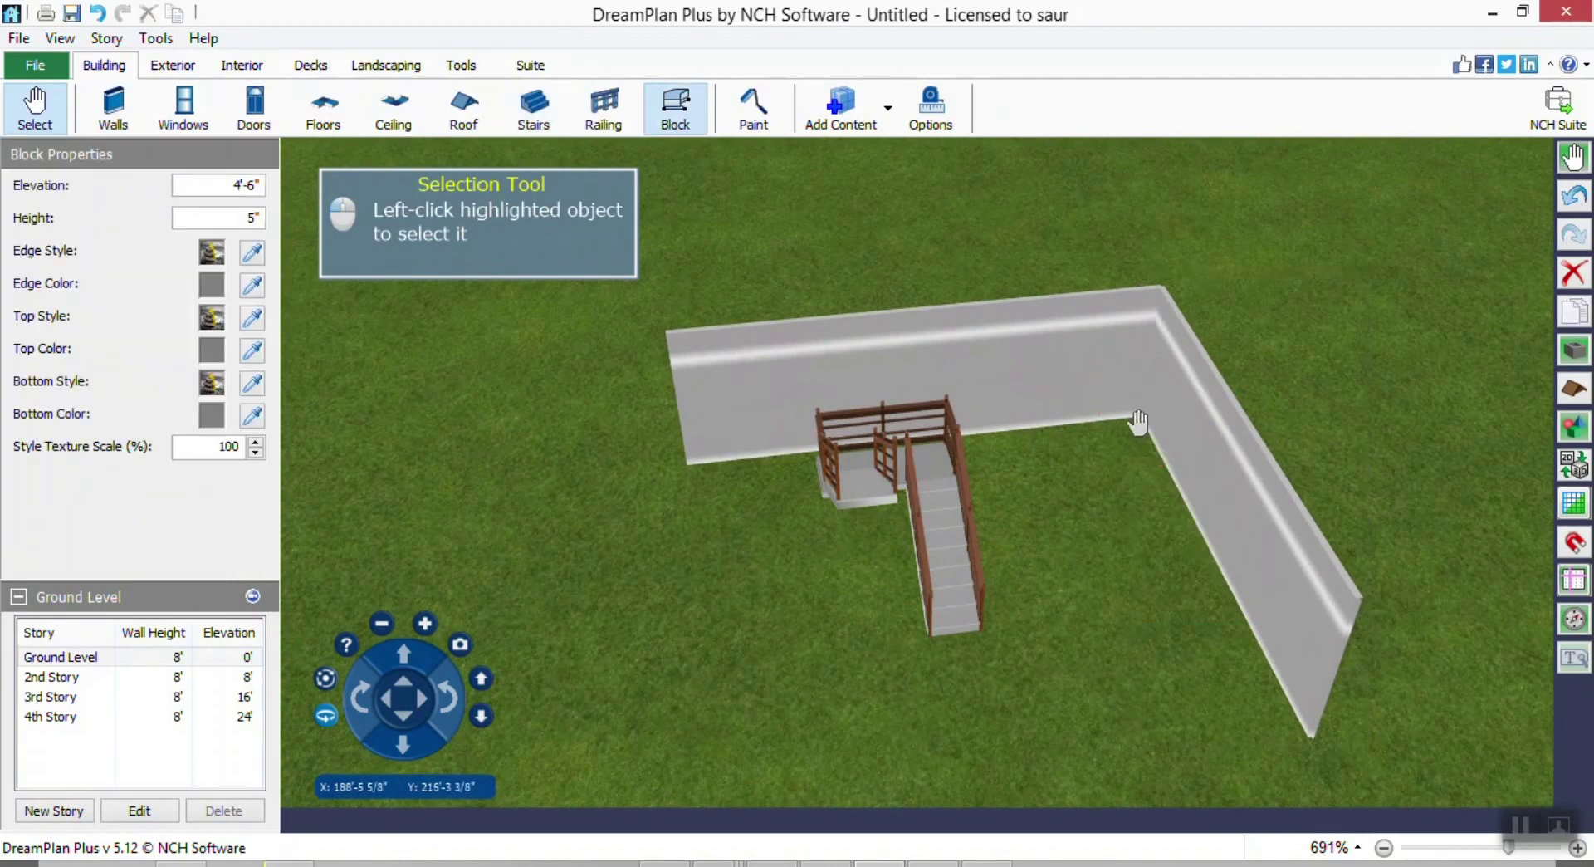
Try to enclose the freestanding staircase in a rectangular room by drawing the two missing walls in the 2D plan.
right_drag(1098, 511, 944, 480)
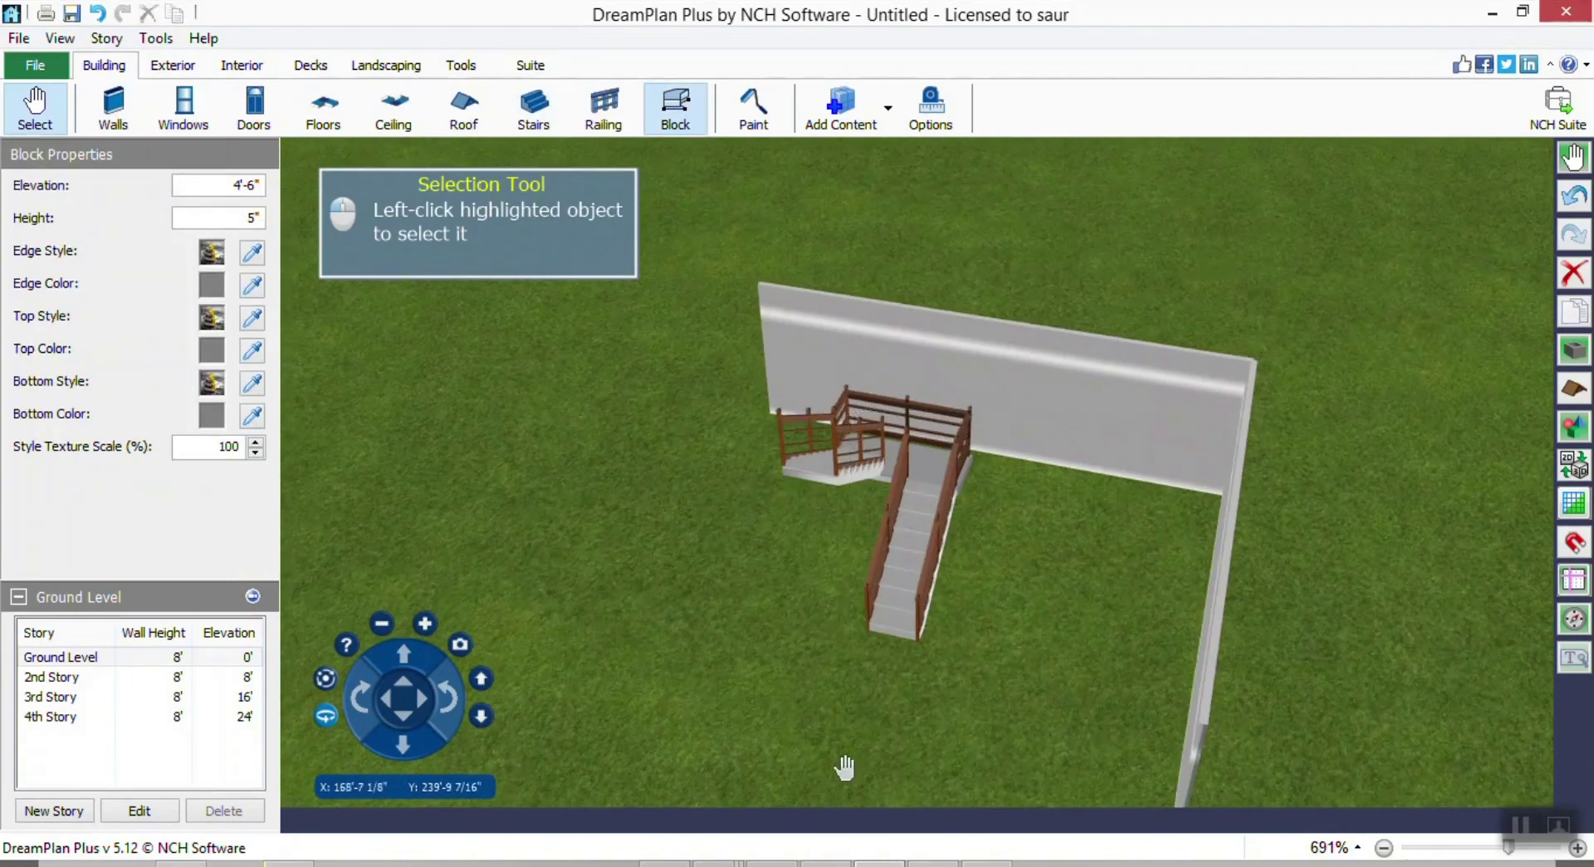
scroll(1088, 548, down, 2)
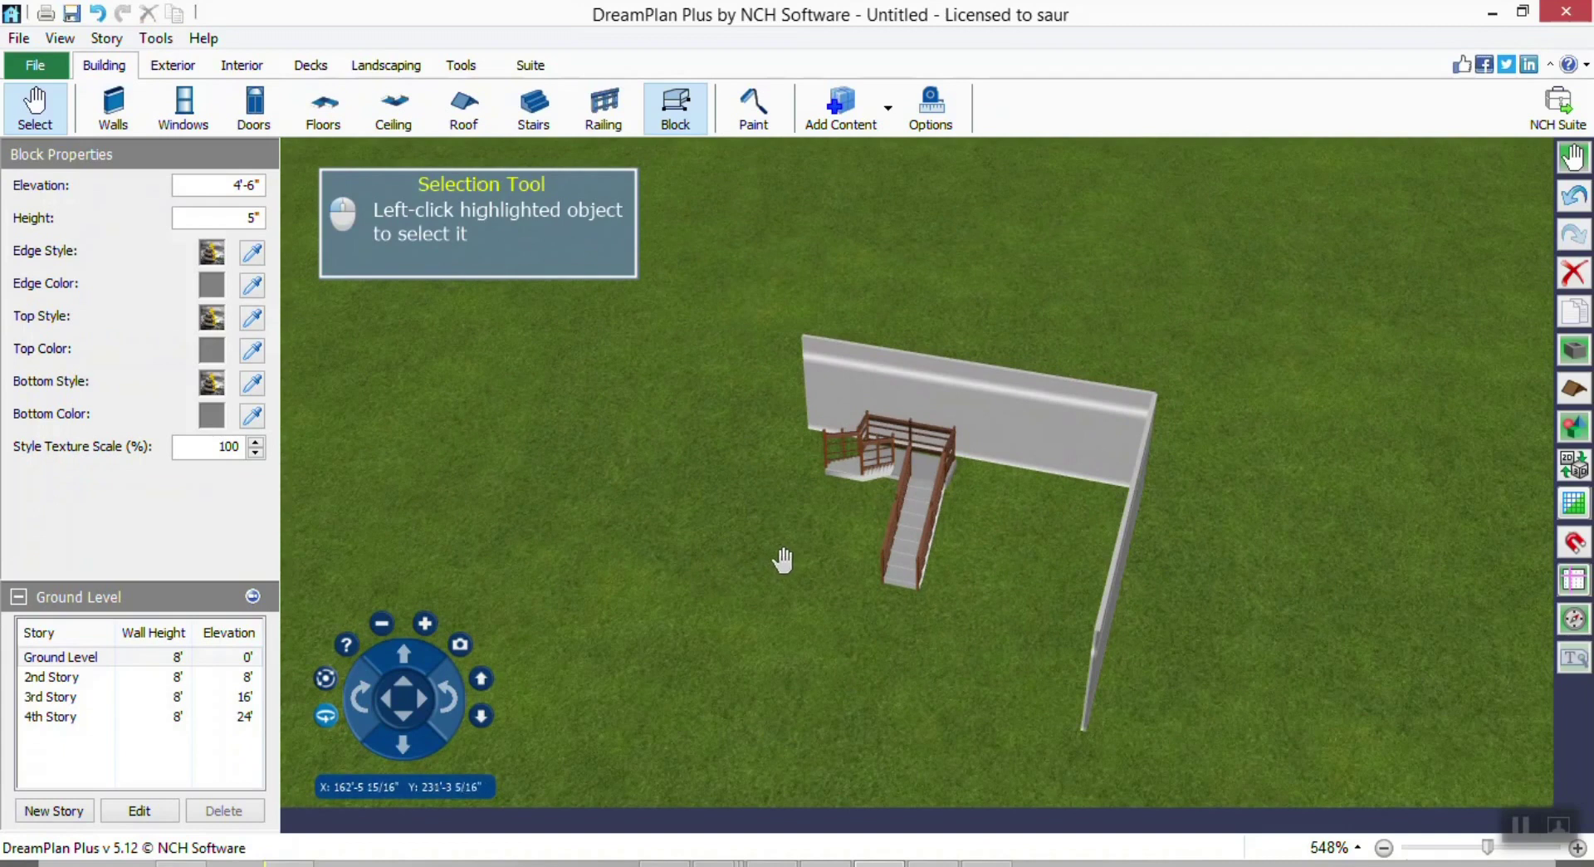
click(108, 116)
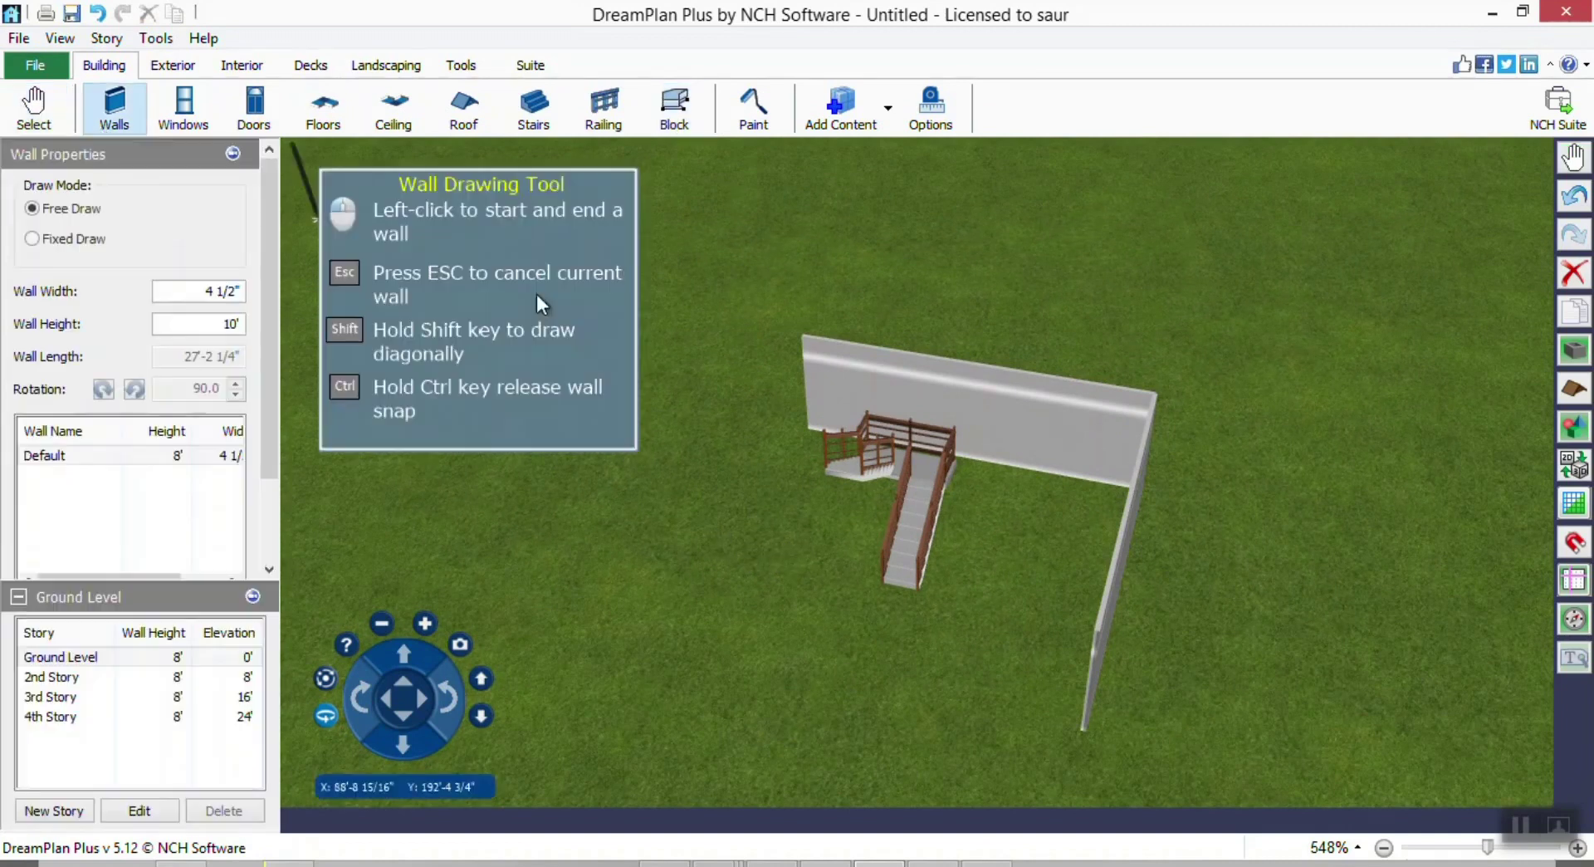
click(1573, 462)
click(1064, 402)
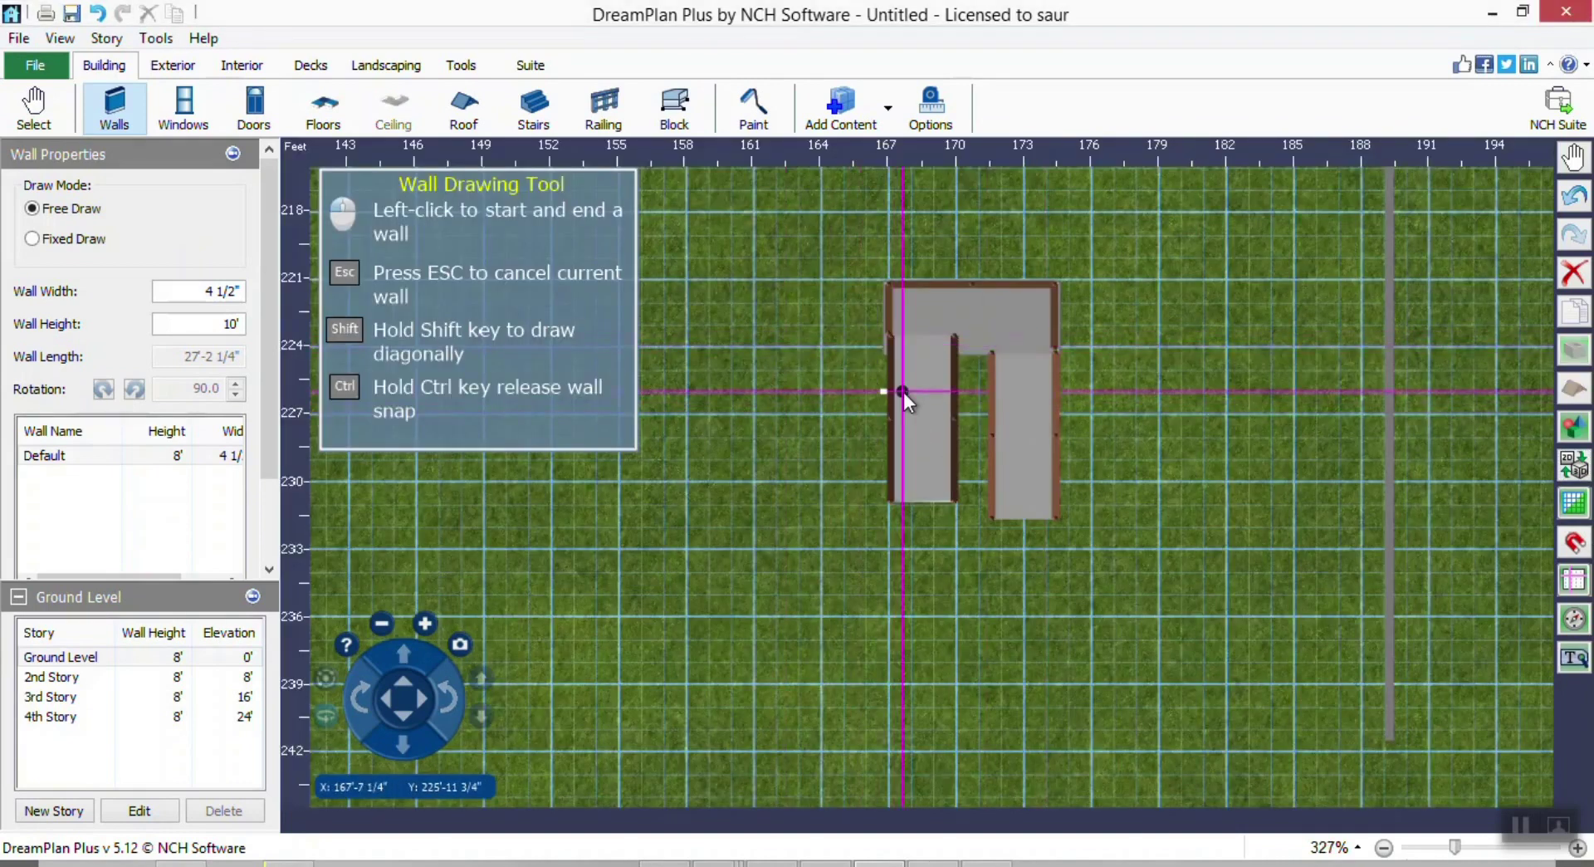
scroll(905, 390, down, 5)
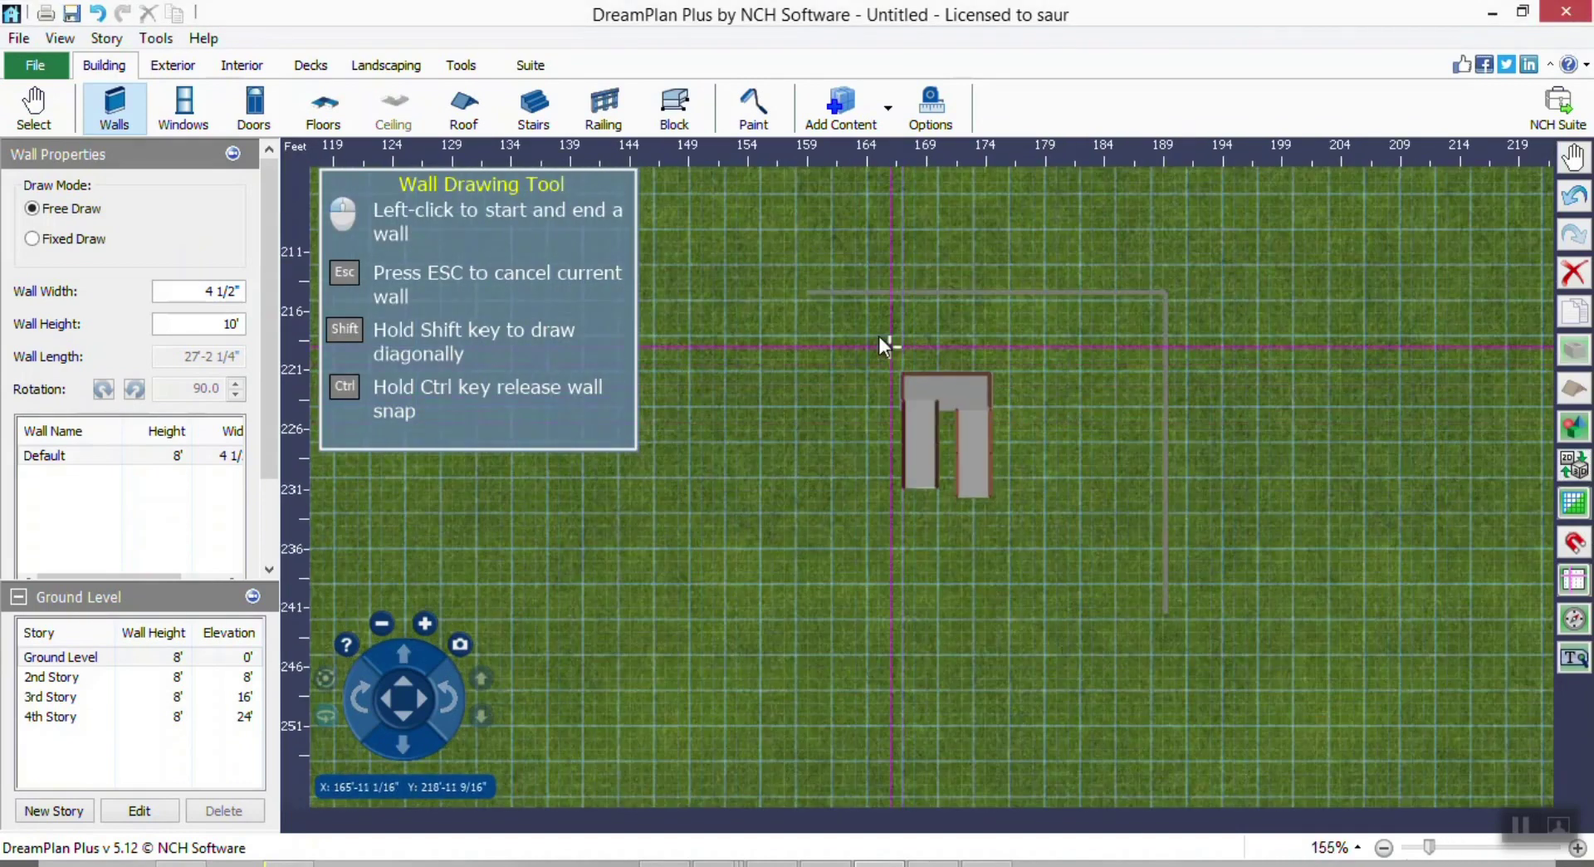
click(809, 297)
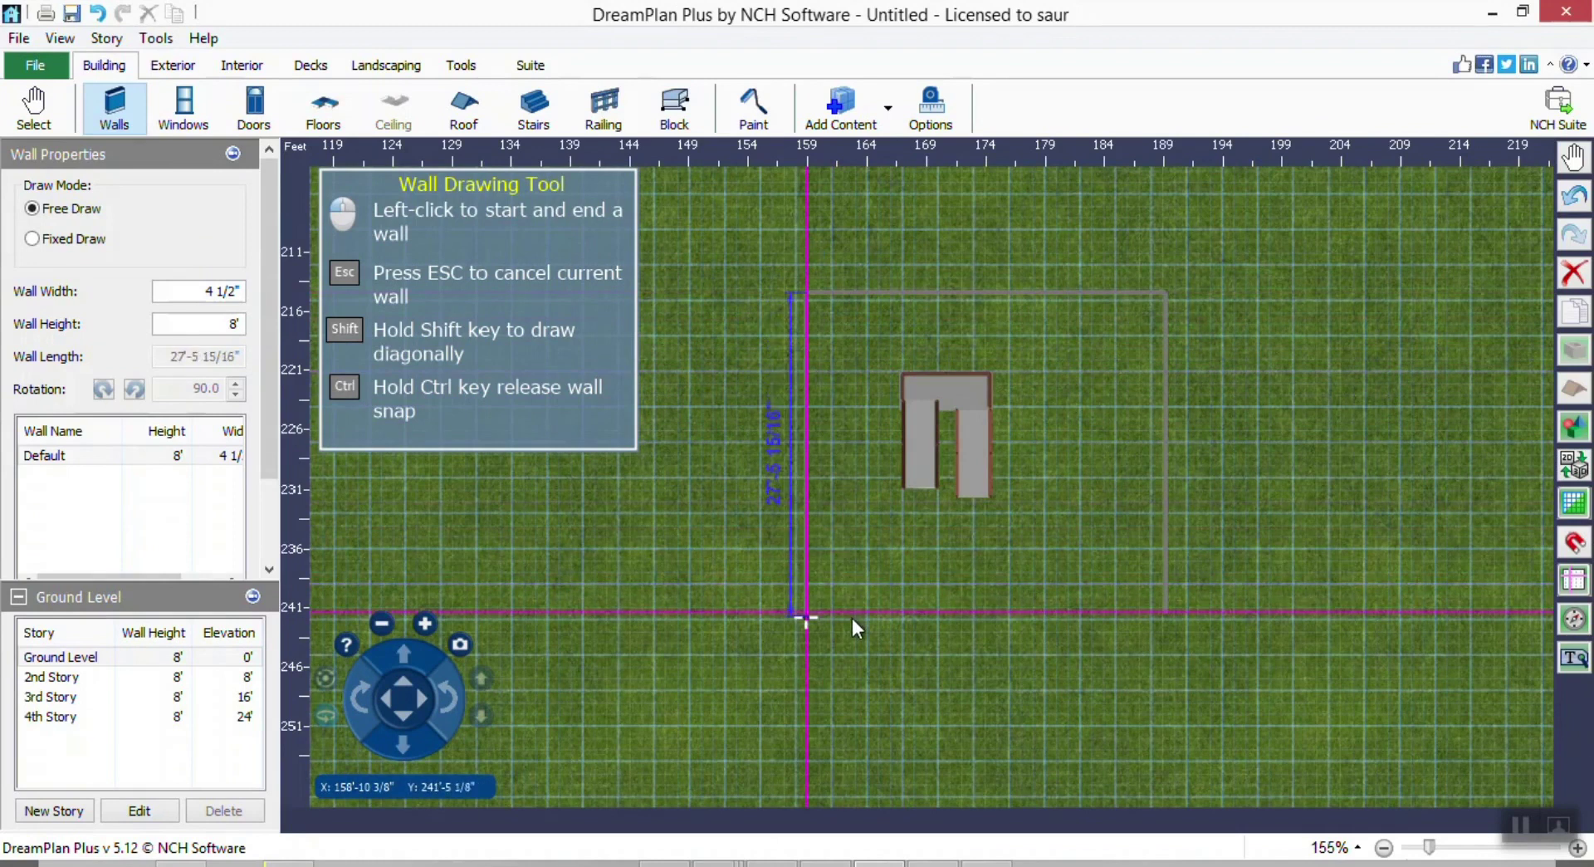
click(855, 621)
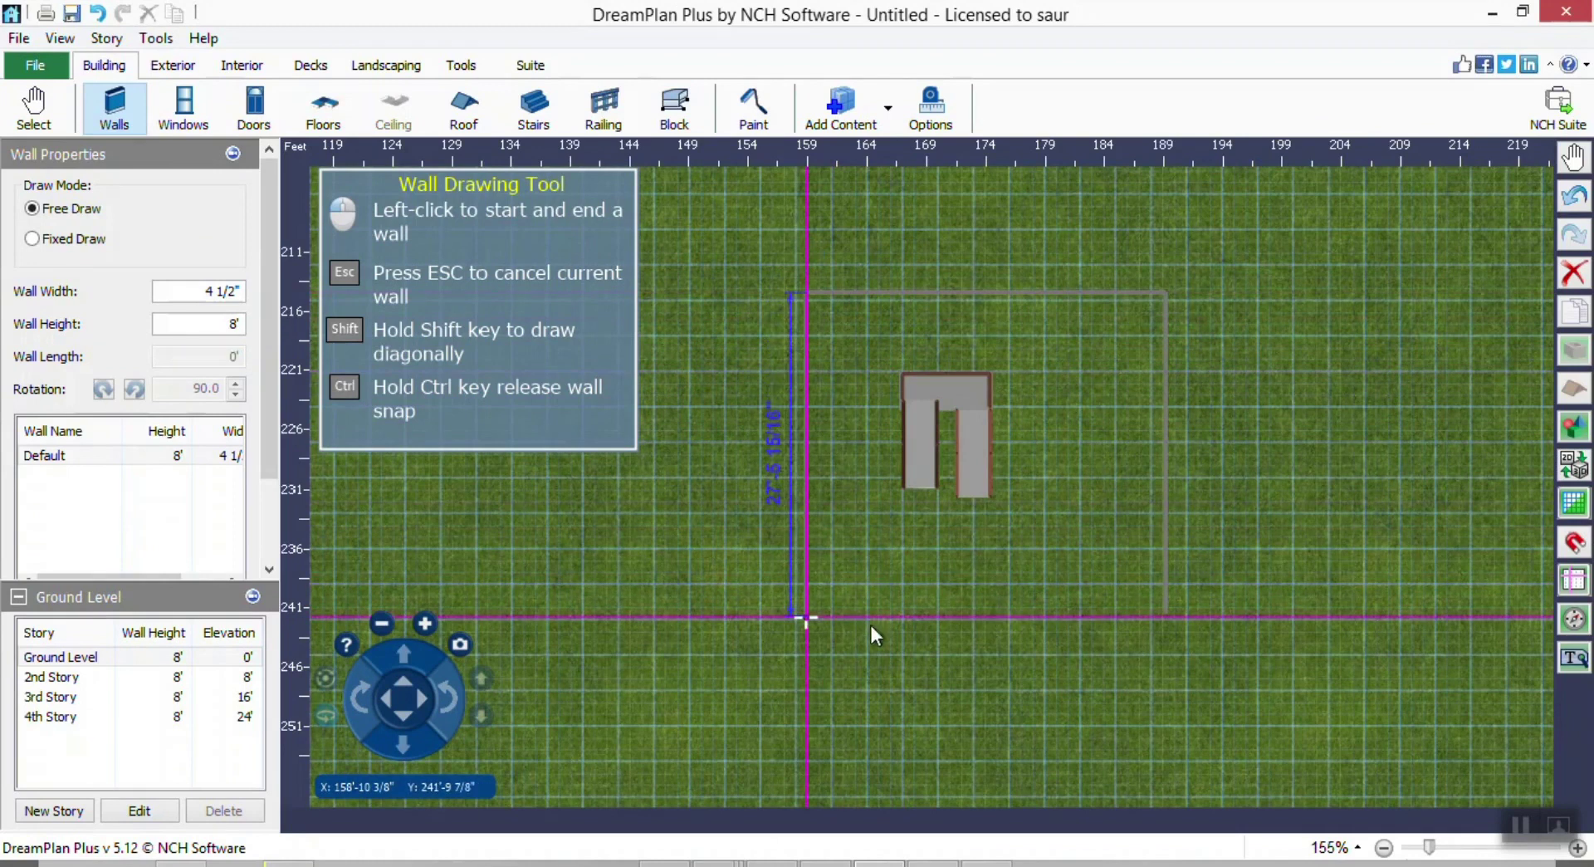
click(1163, 617)
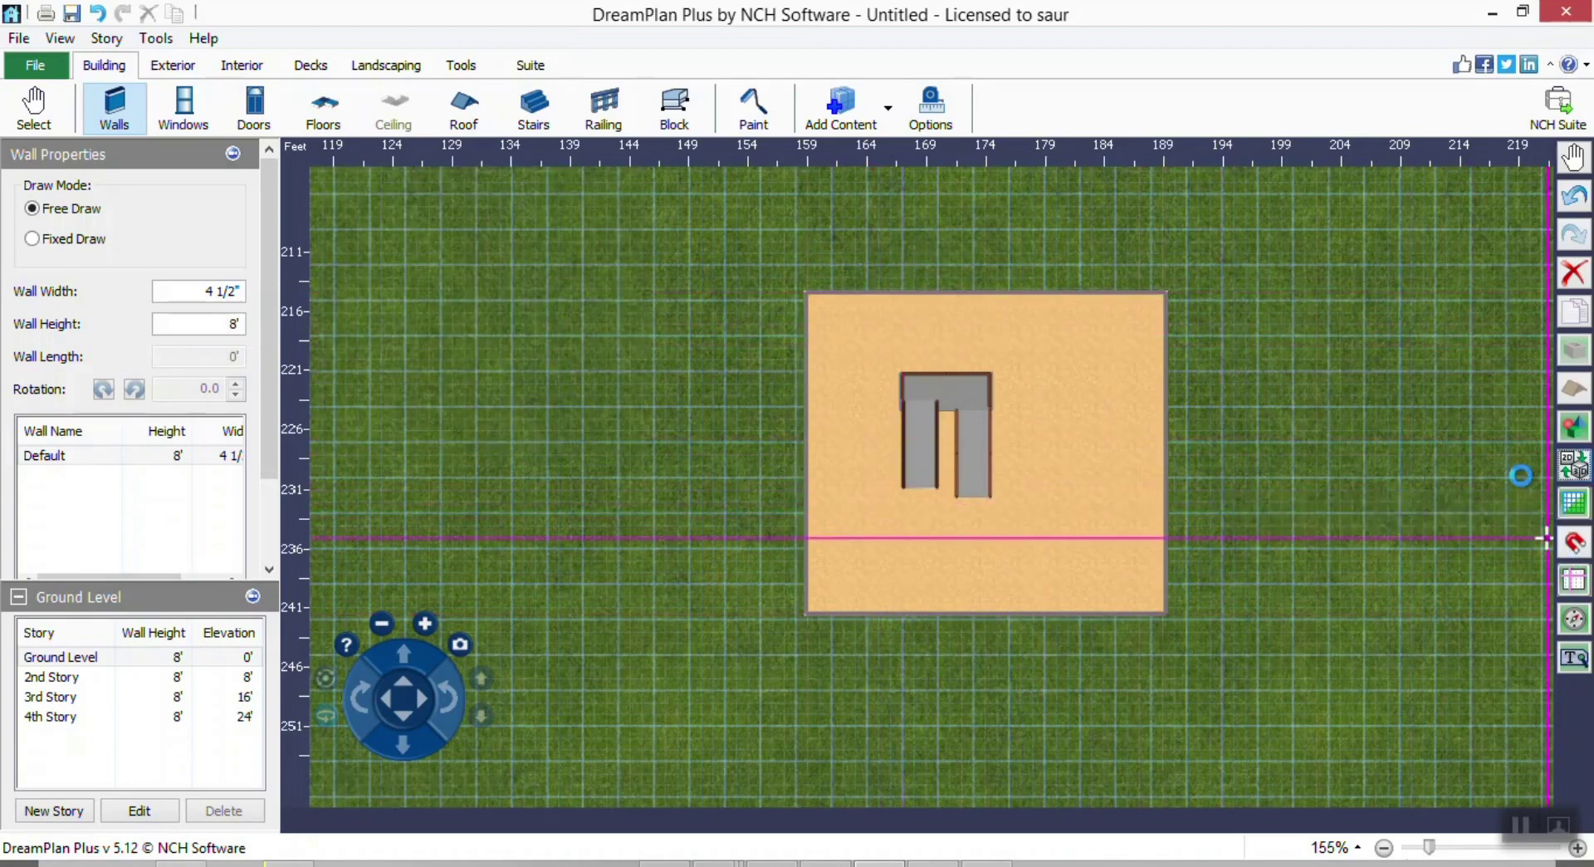
click(1574, 465)
click(829, 430)
right_drag(845, 445, 771, 447)
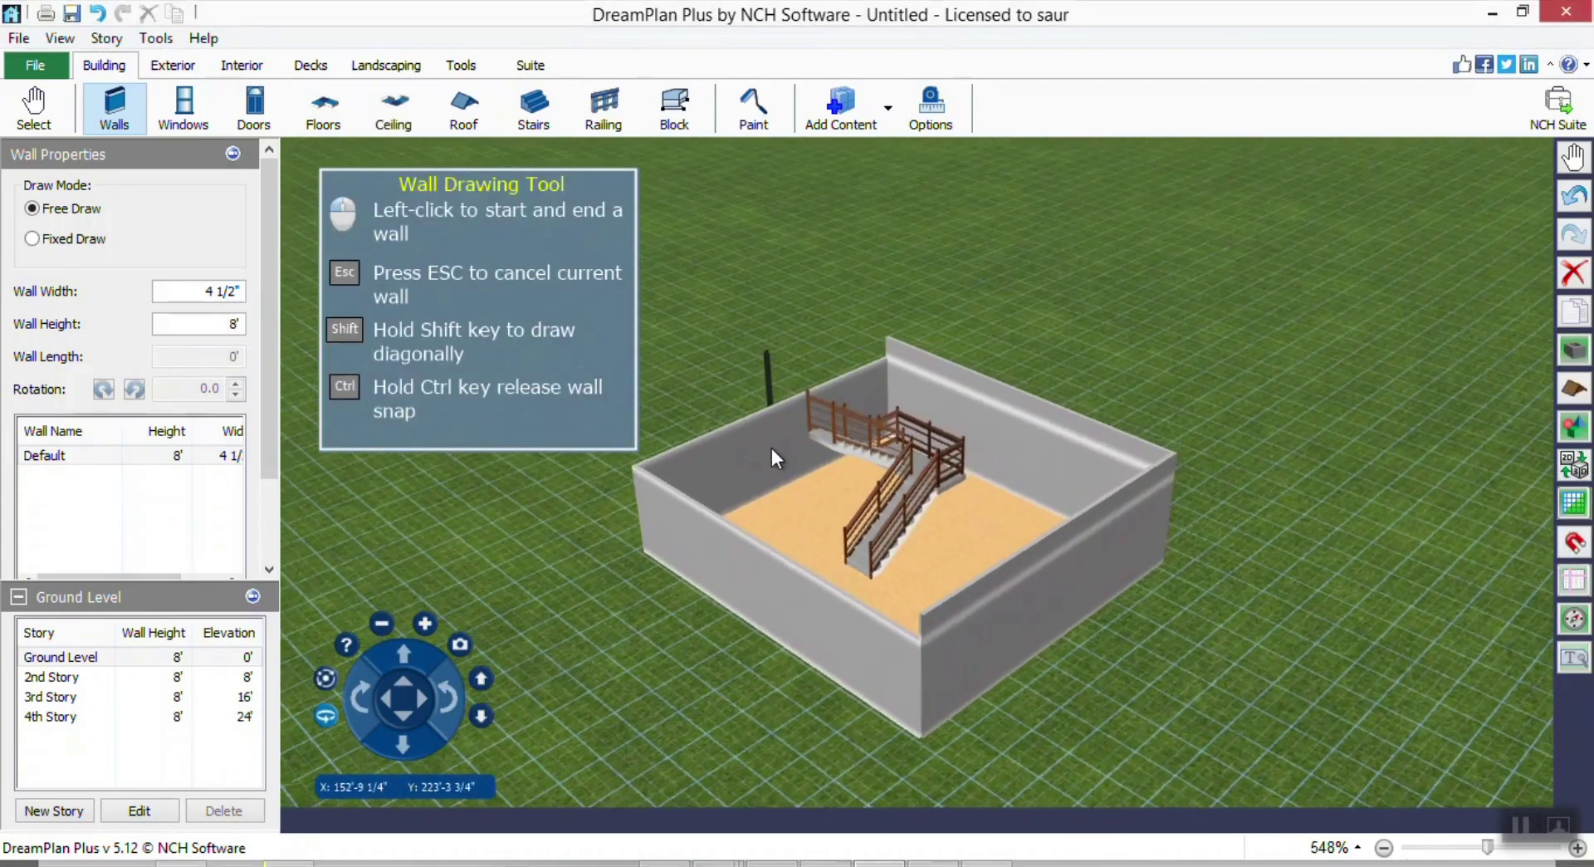
mouse_move(921, 565)
right_down()
mouse_move(859, 568)
mouse_move(973, 501)
mouse_move(789, 467)
right_up()
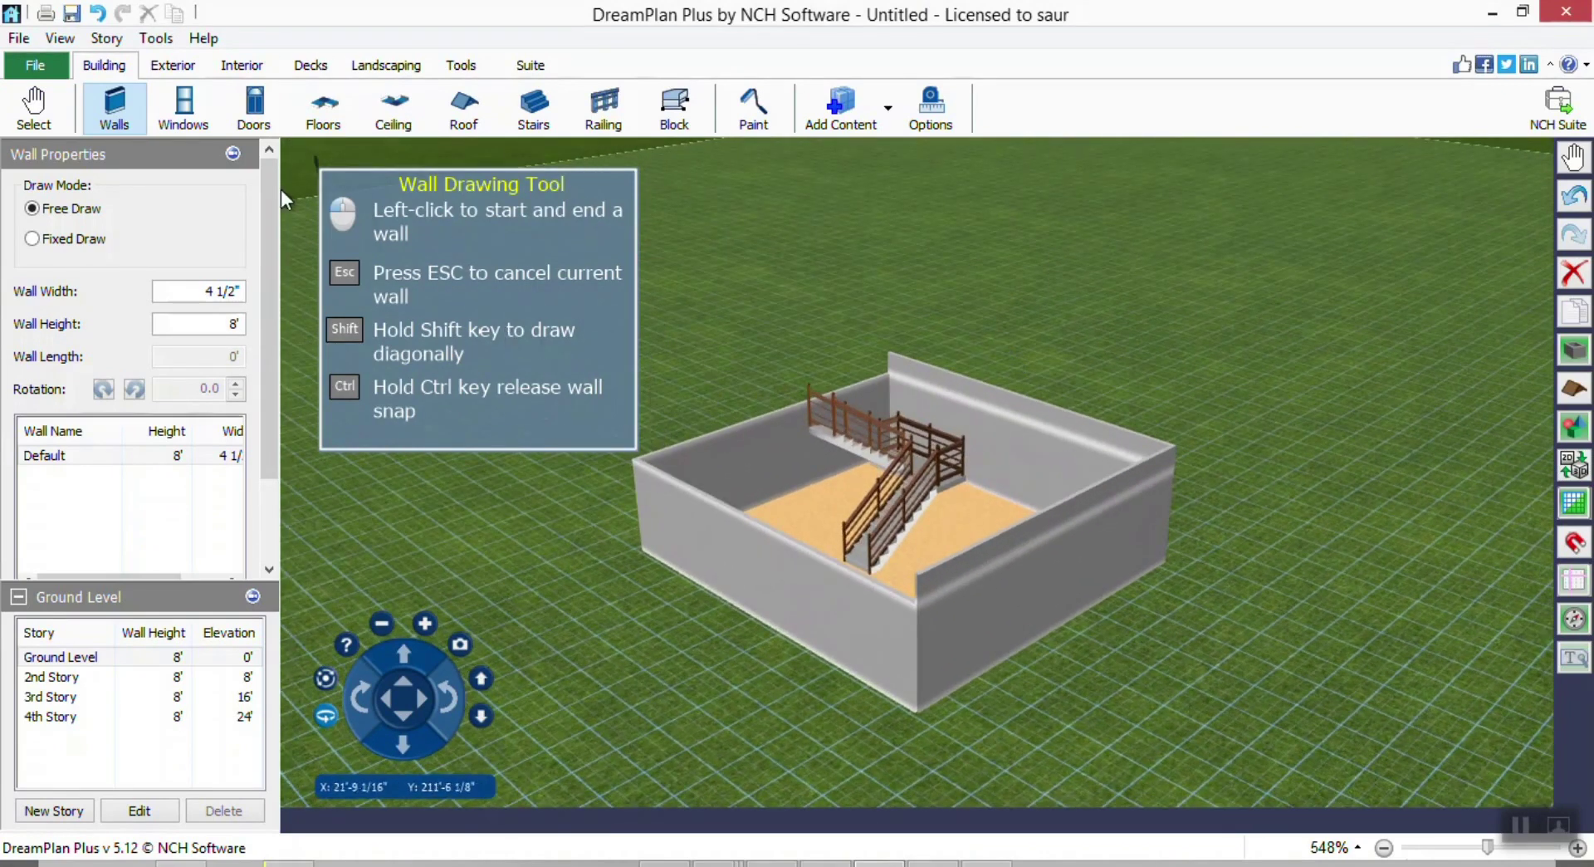
Delete the two newly drawn walls on the open sides of the room.
click(34, 106)
click(677, 470)
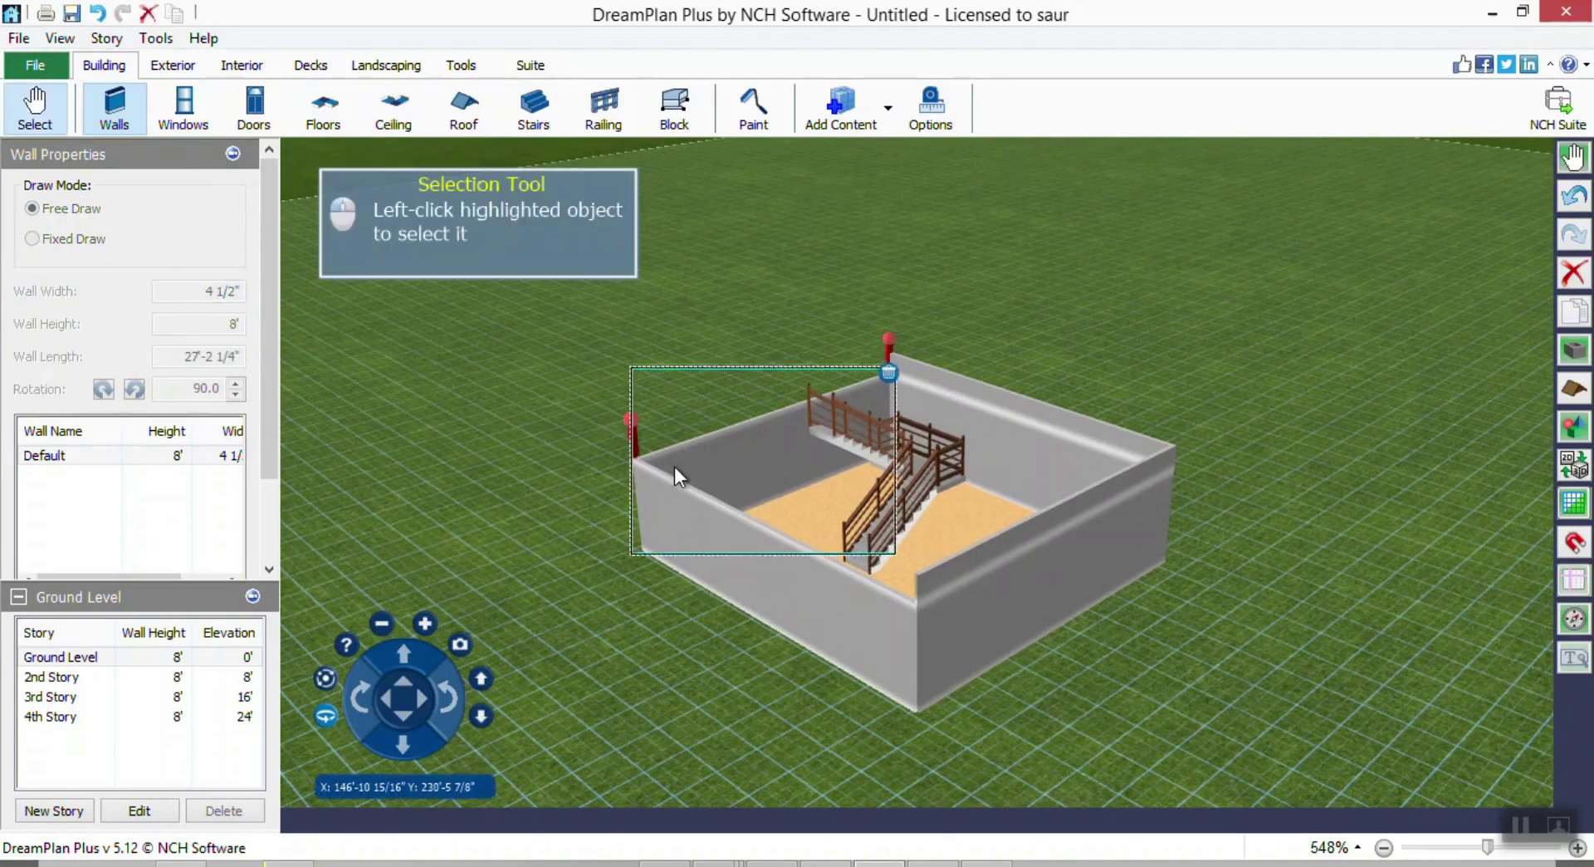
key(Delete)
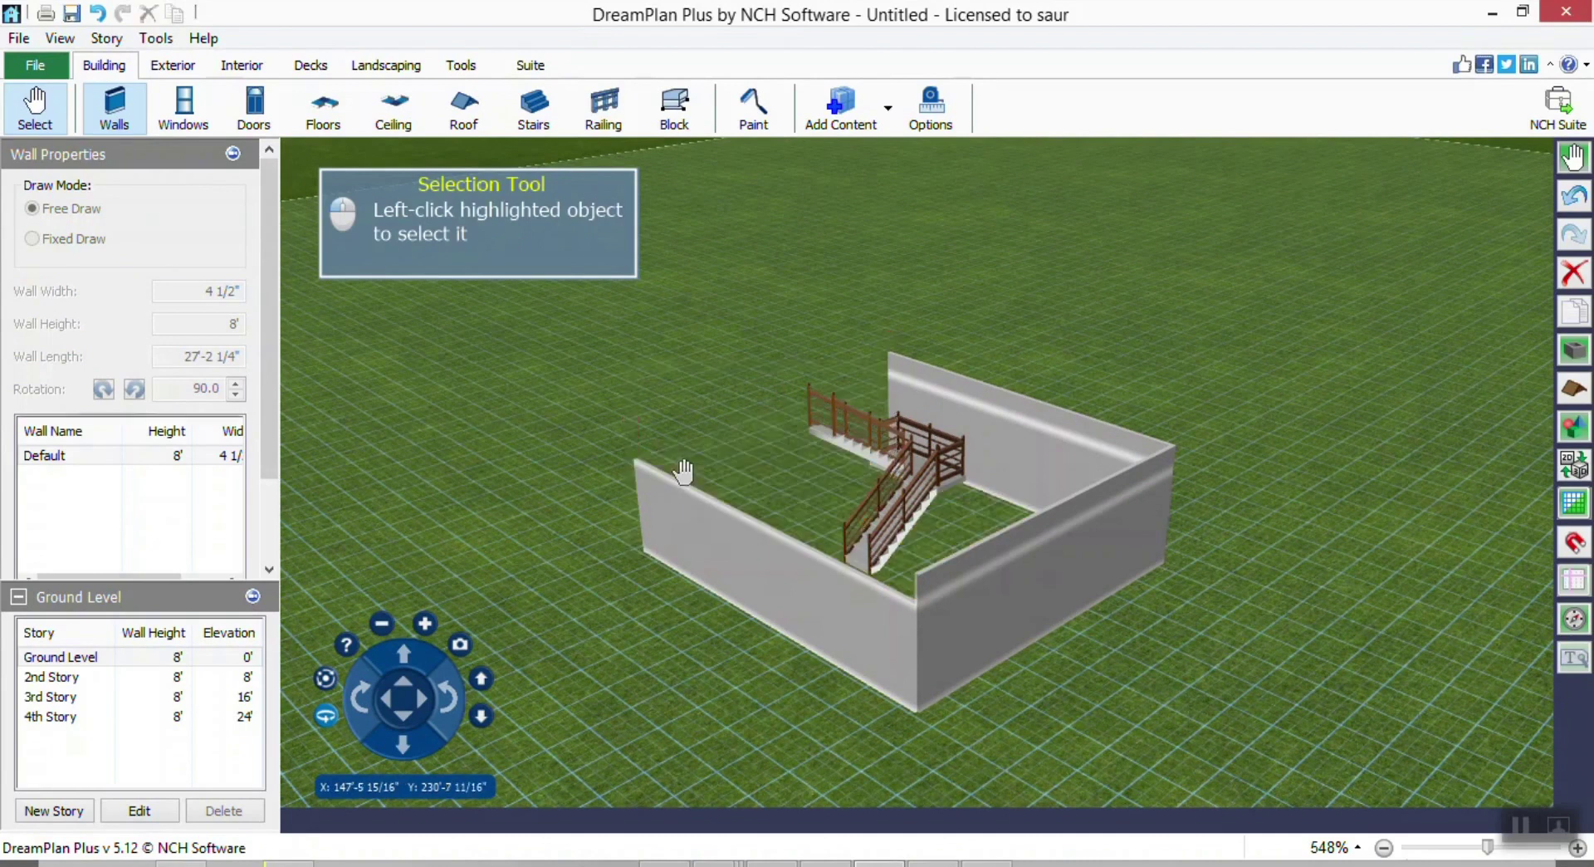
click(689, 518)
key(Delete)
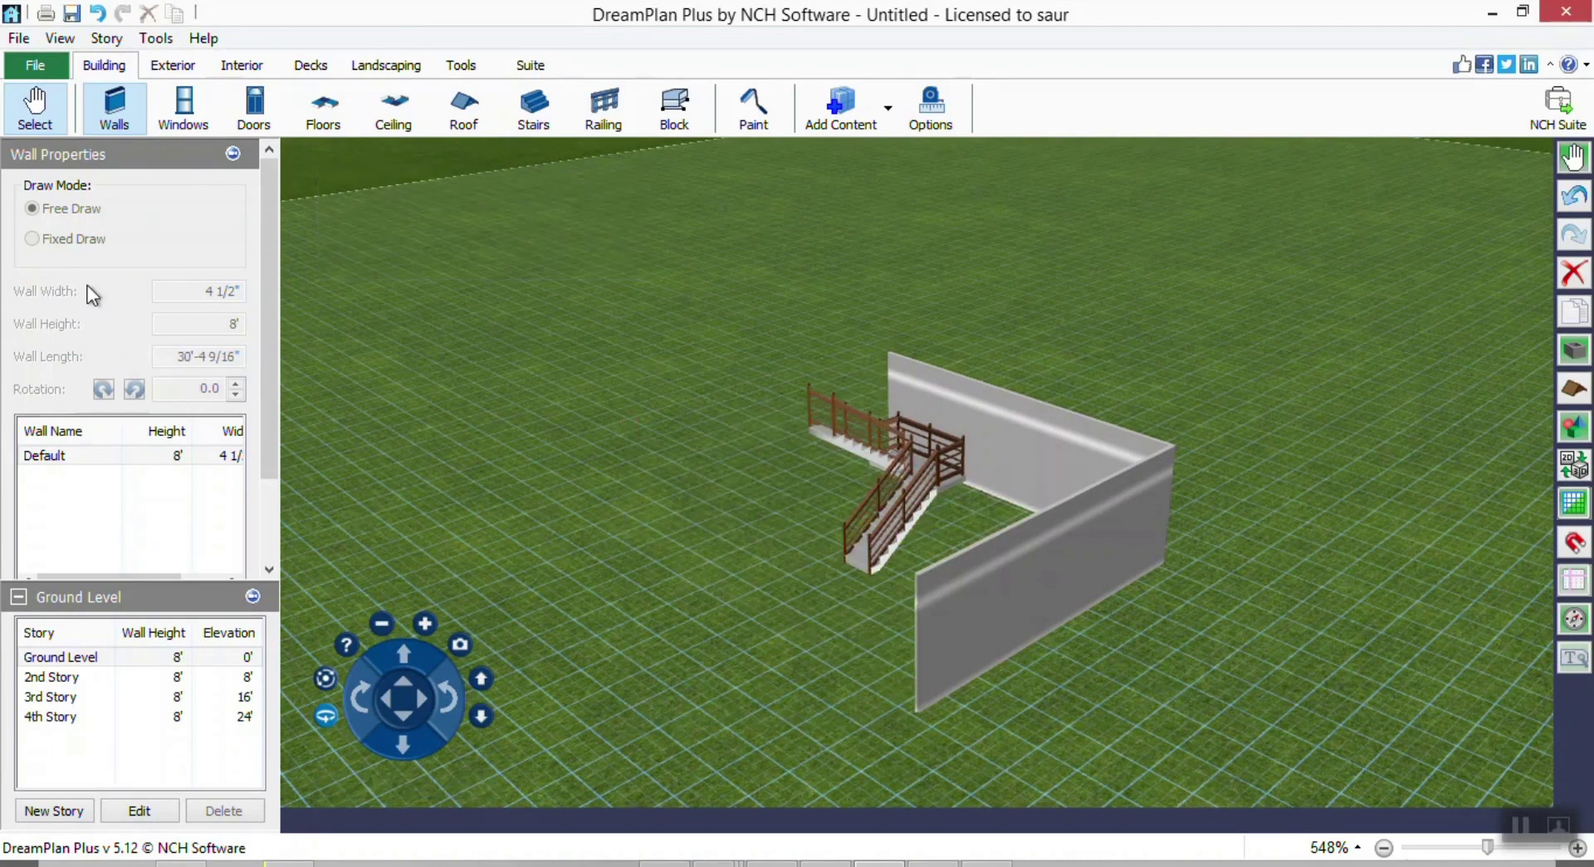
Draw two 10' high walls along the open sides to close the ground-level room around the staircase.
click(98, 106)
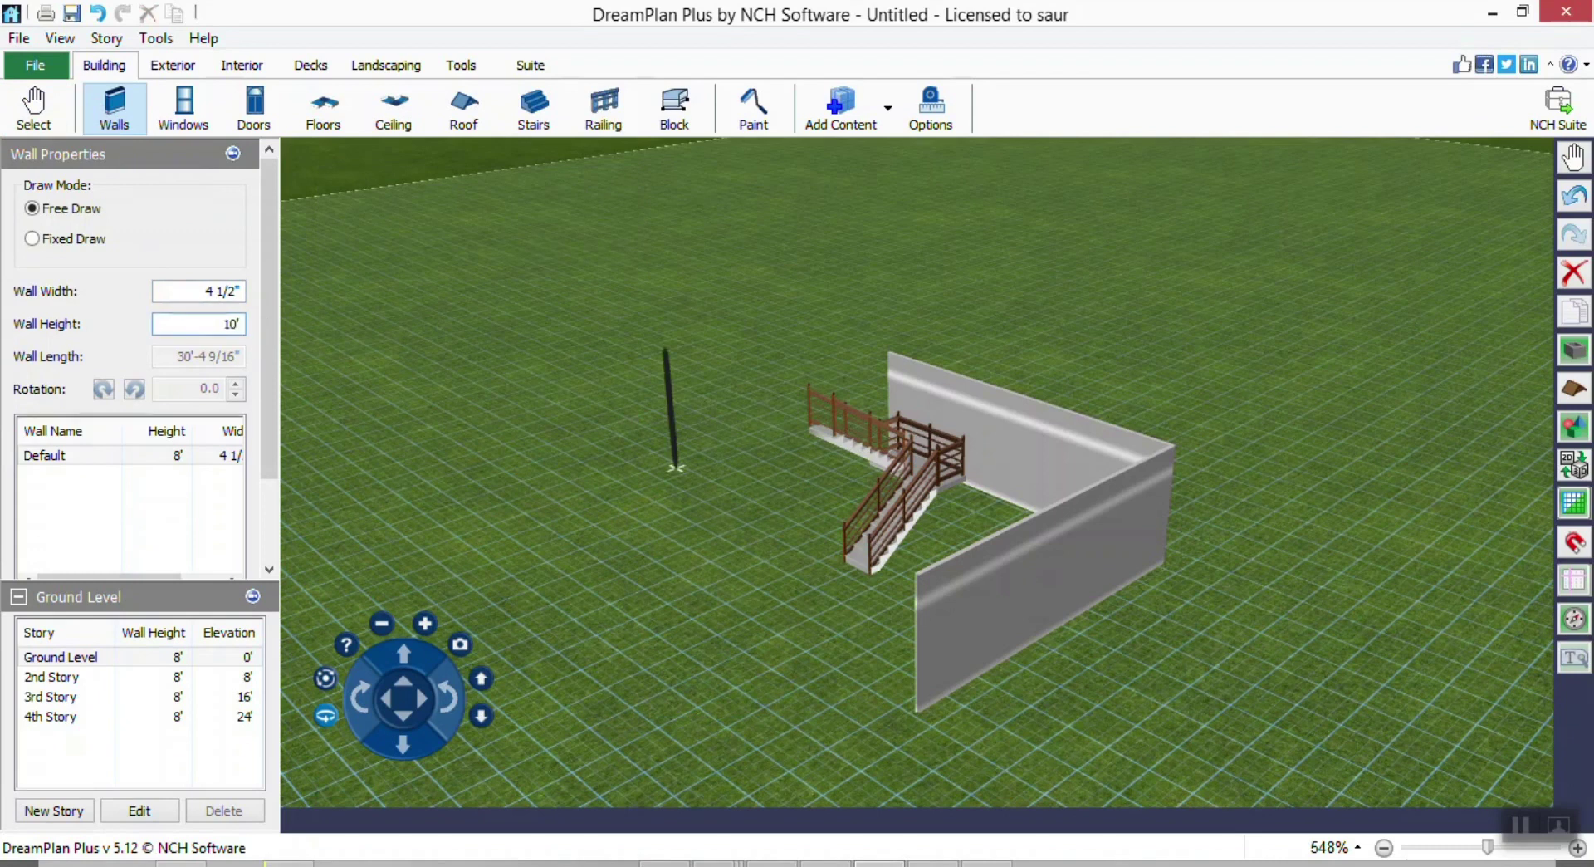
right_drag(657, 446, 823, 525)
right_drag(825, 428, 895, 591)
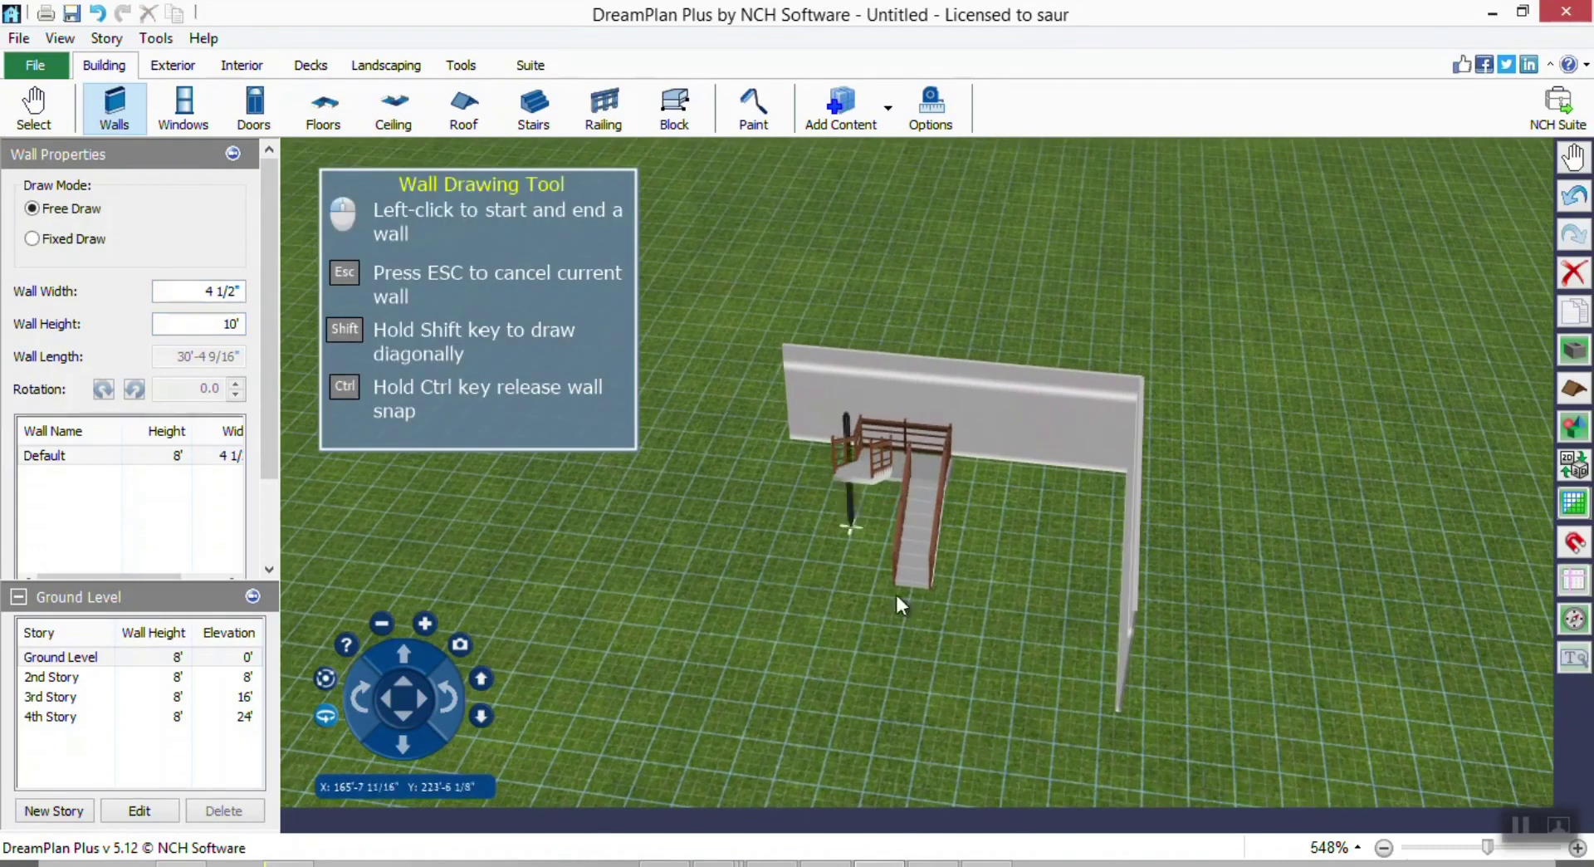
click(1119, 720)
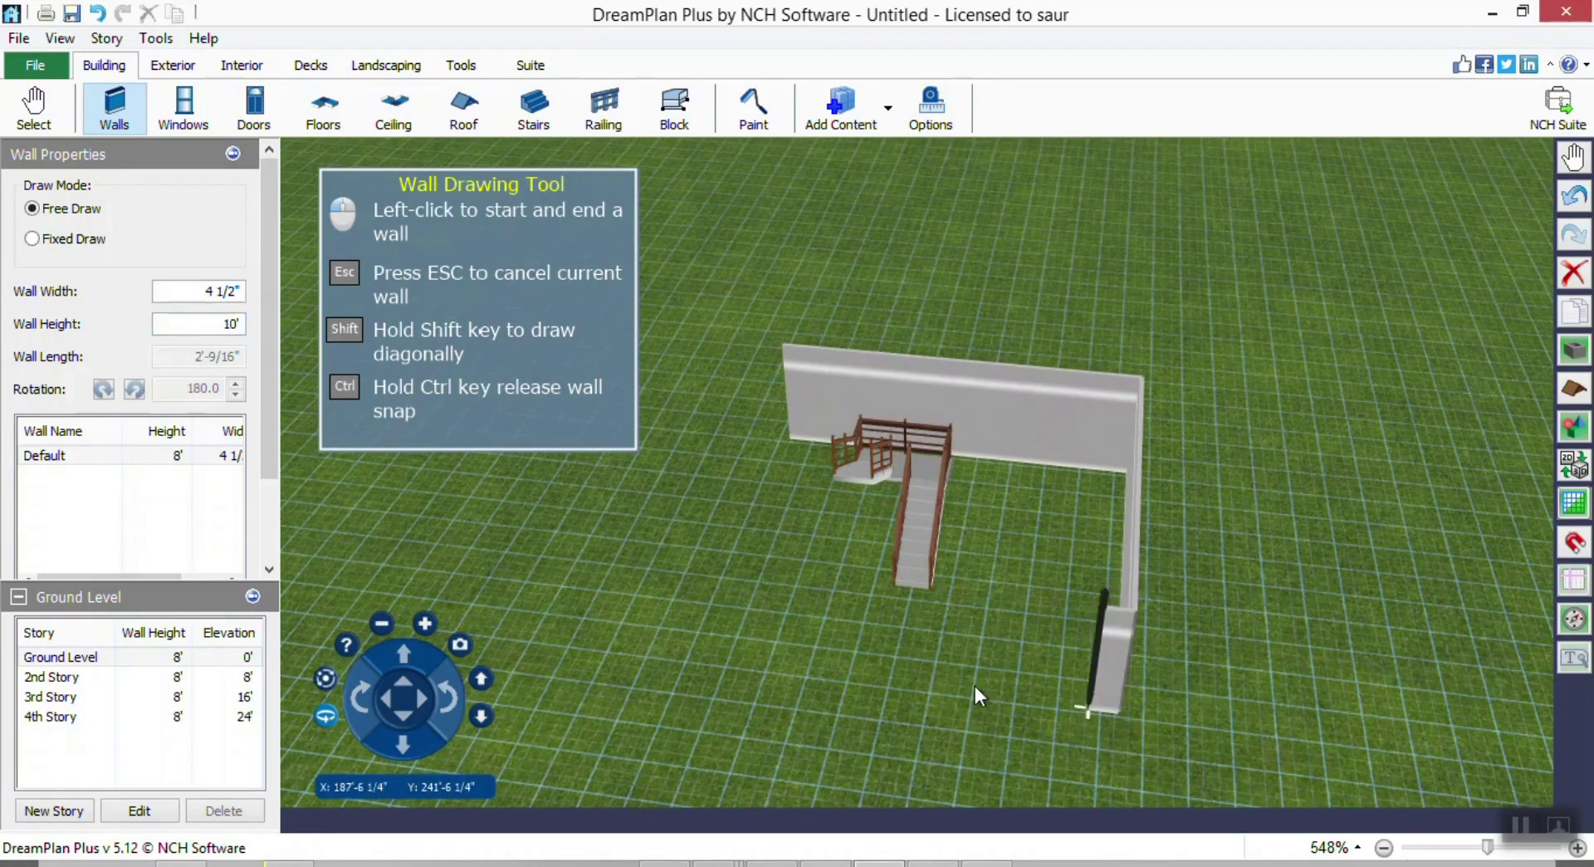
click(699, 655)
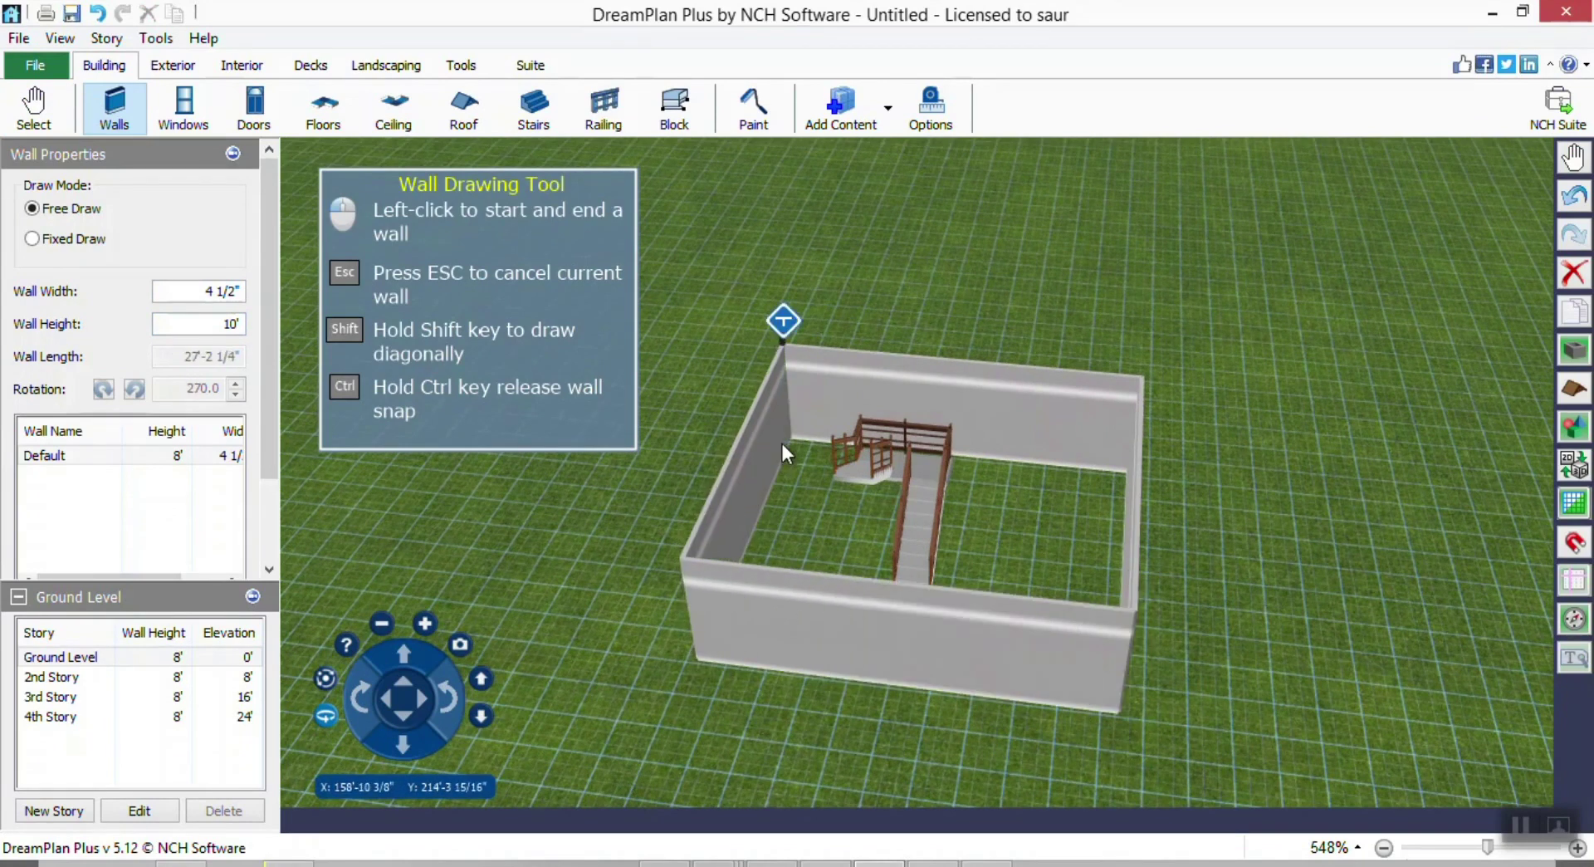
click(782, 444)
mouse_move(733, 517)
right_down()
mouse_move(748, 485)
mouse_move(790, 513)
mouse_move(838, 492)
right_up()
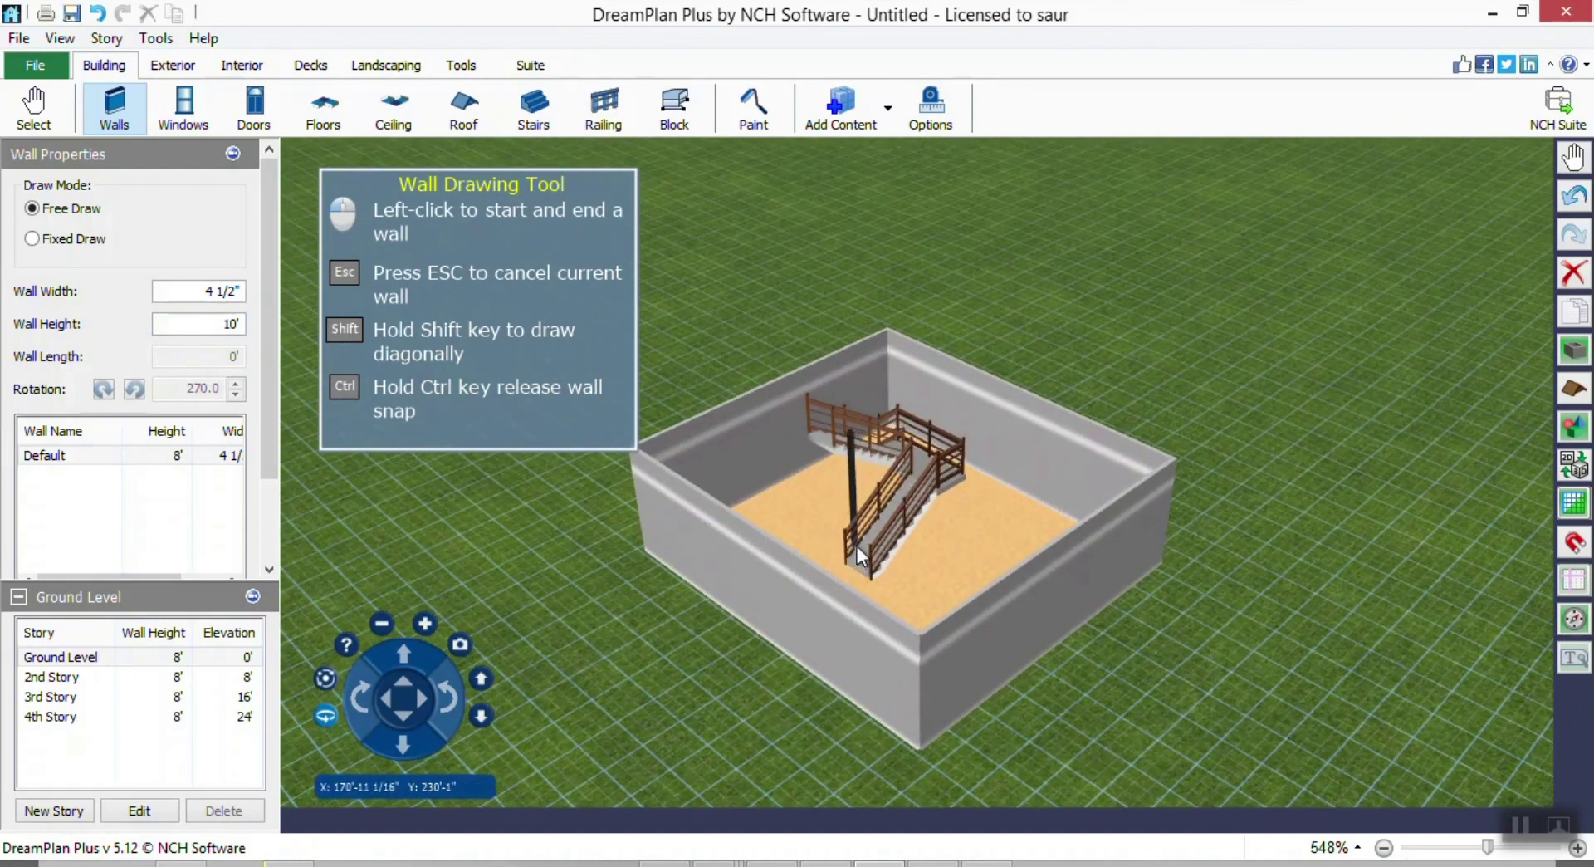
Set the elevation of the 2nd Story to 10'.
click(106, 682)
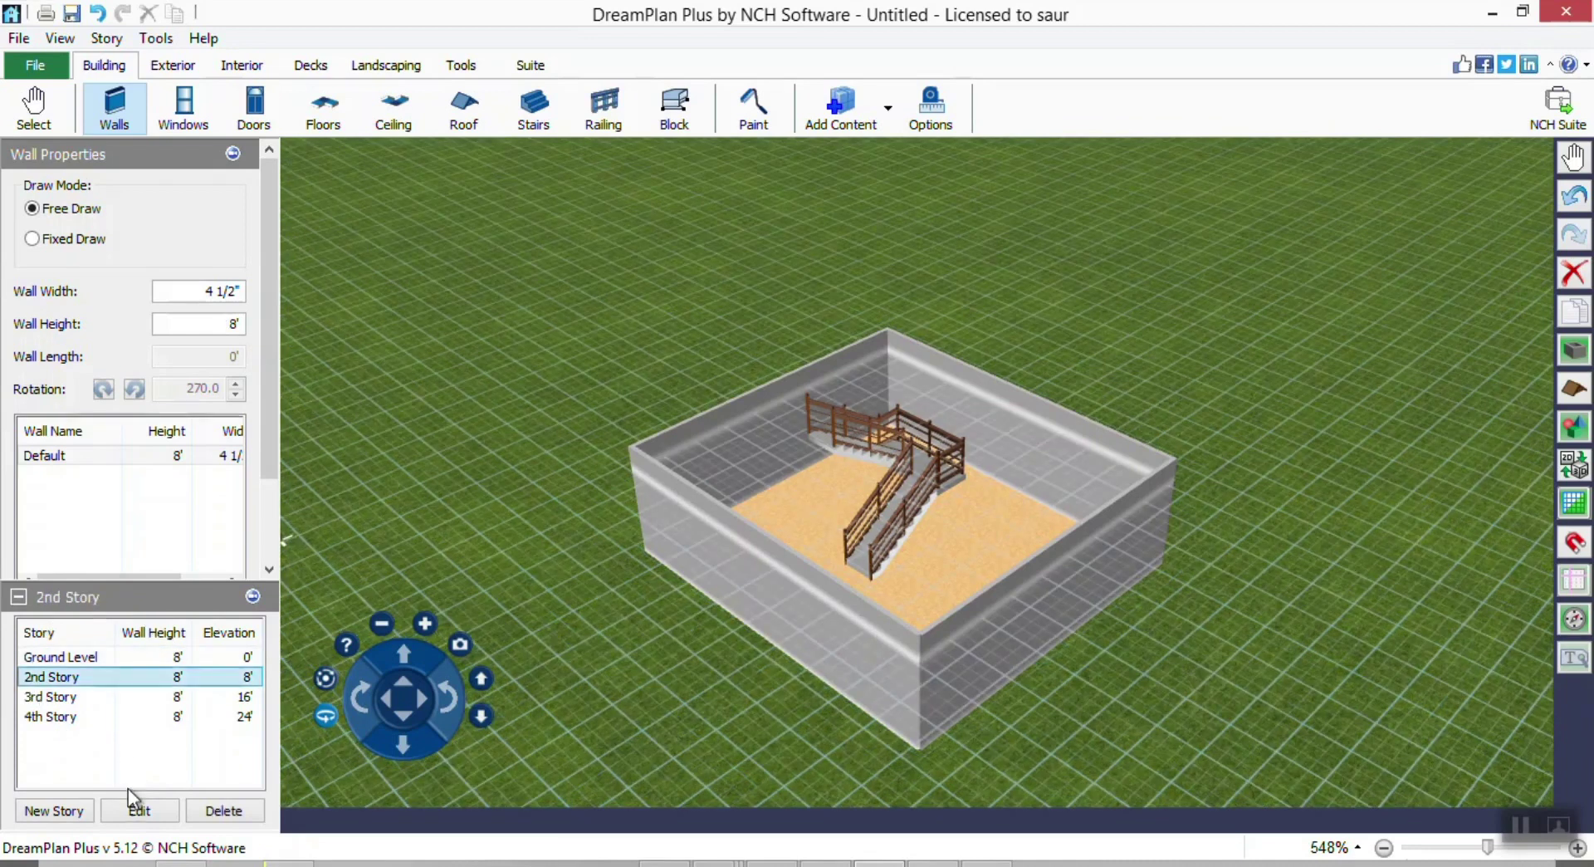
click(138, 811)
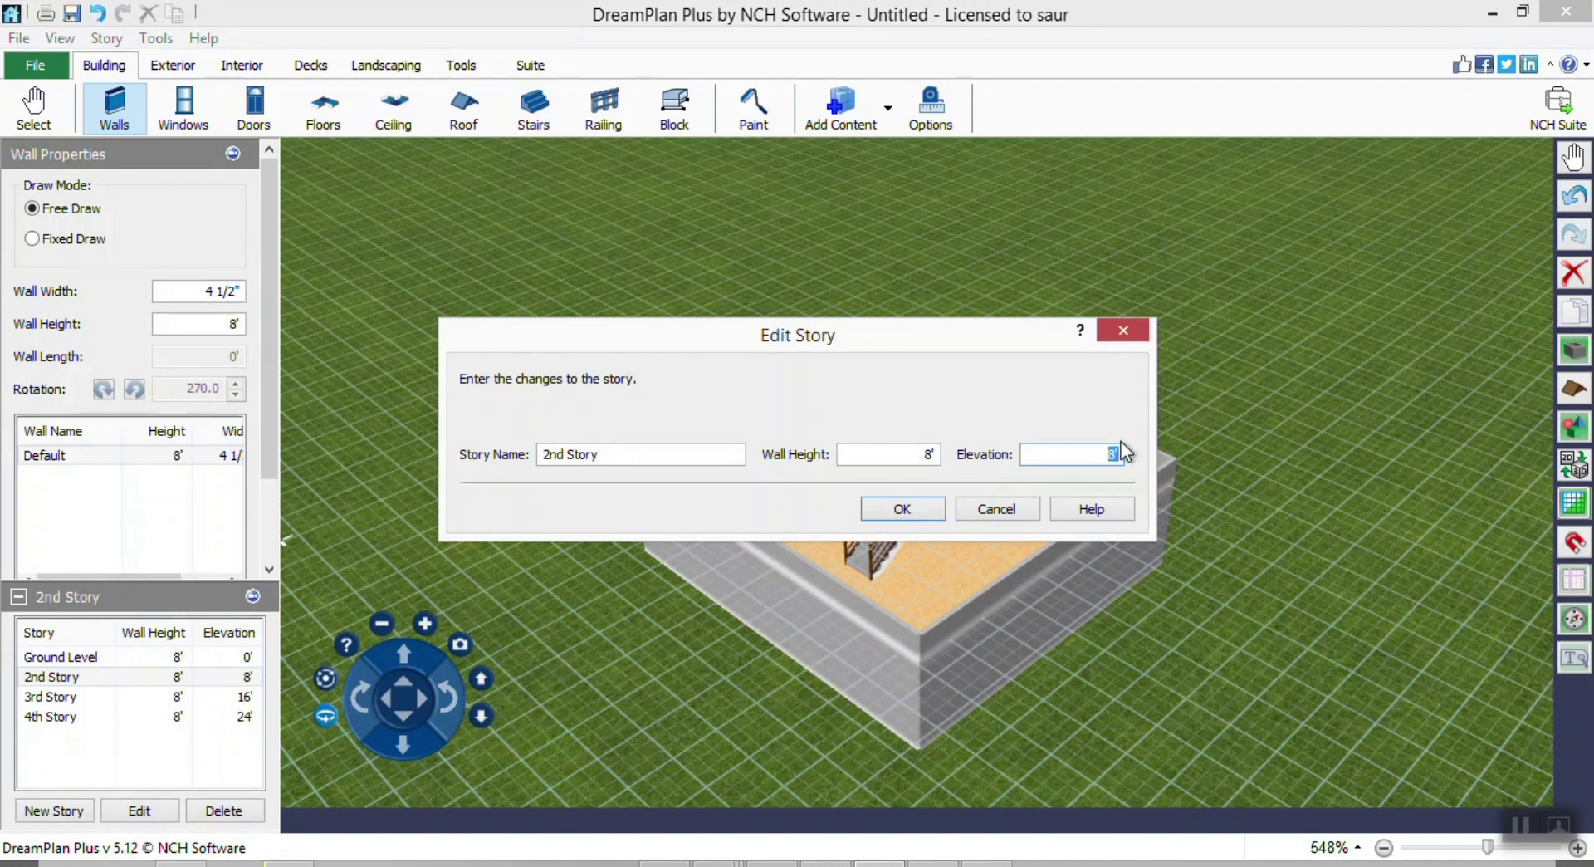
text(10)
key(Return)
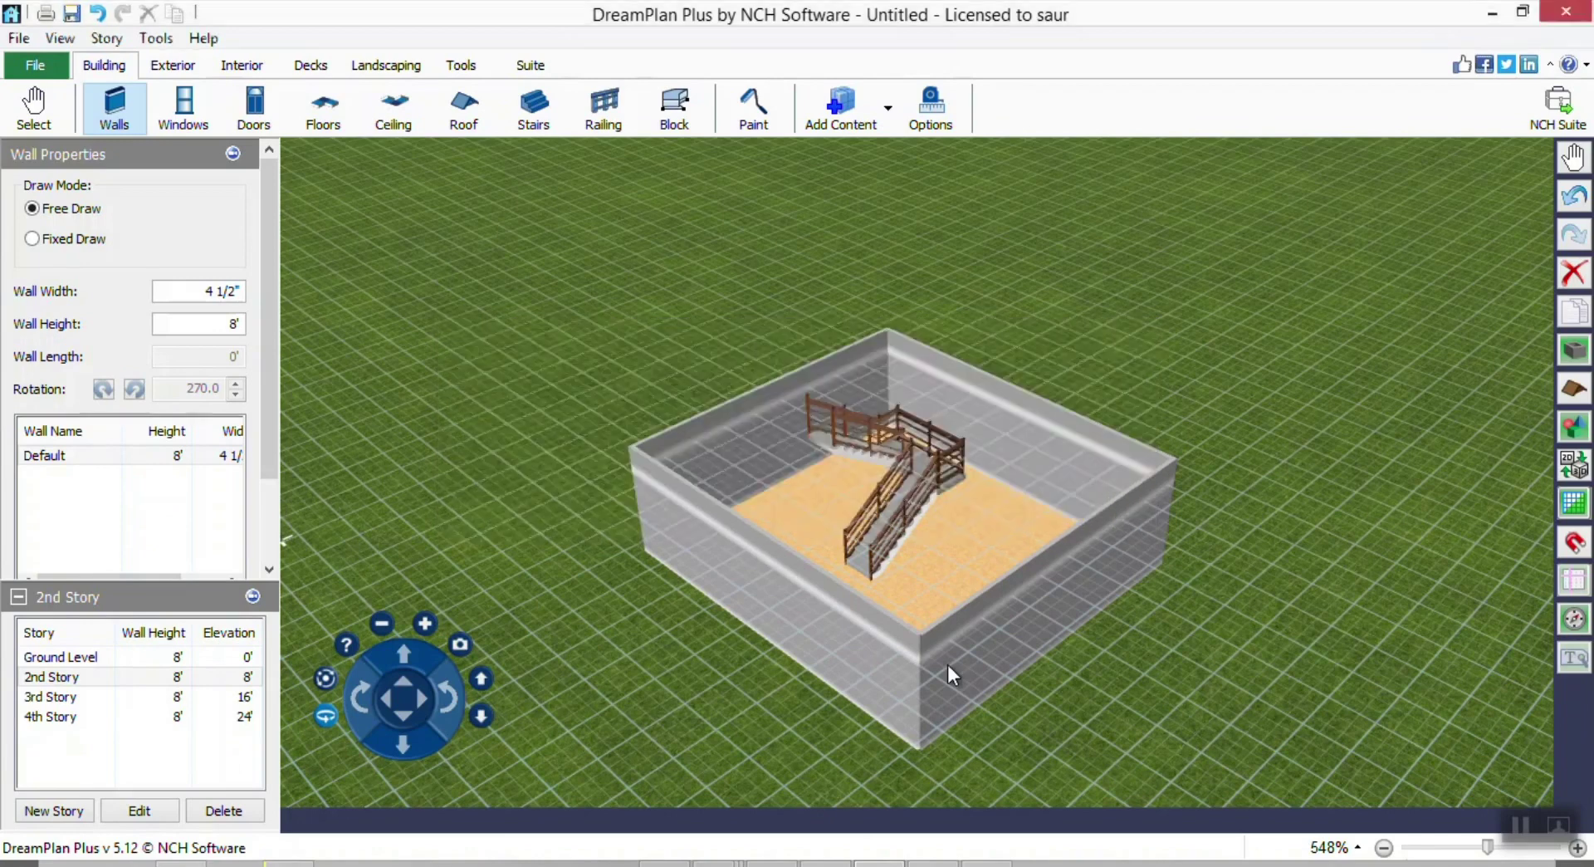
Draw 8' high second-story walls along all four sides of the ground-level room.
mouse_move(950, 475)
right_down()
mouse_move(987, 364)
mouse_move(1187, 455)
mouse_move(1158, 556)
right_up()
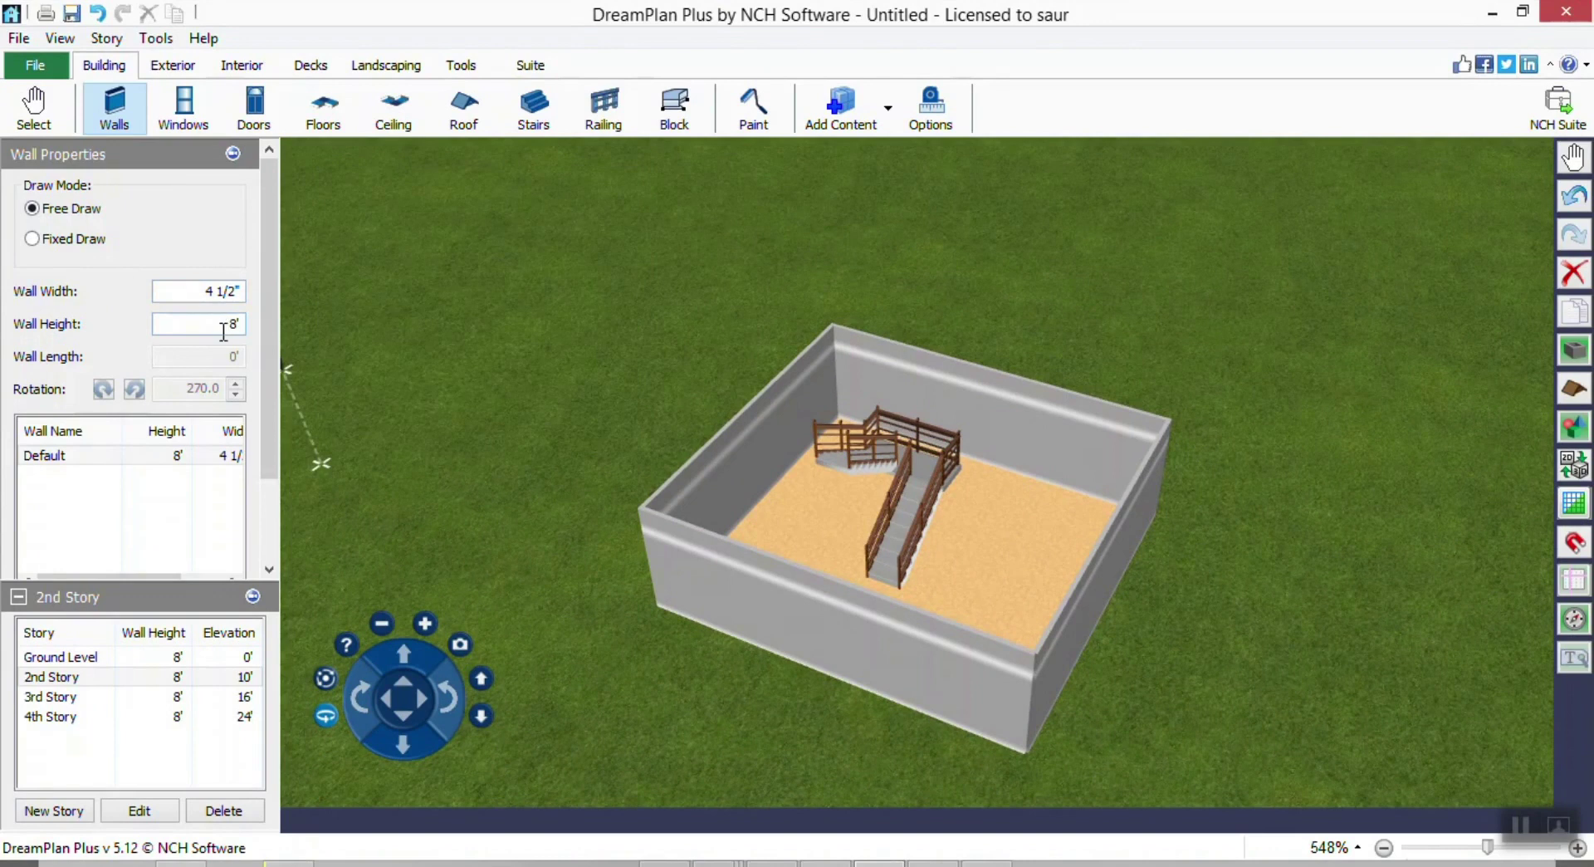
click(835, 324)
click(634, 491)
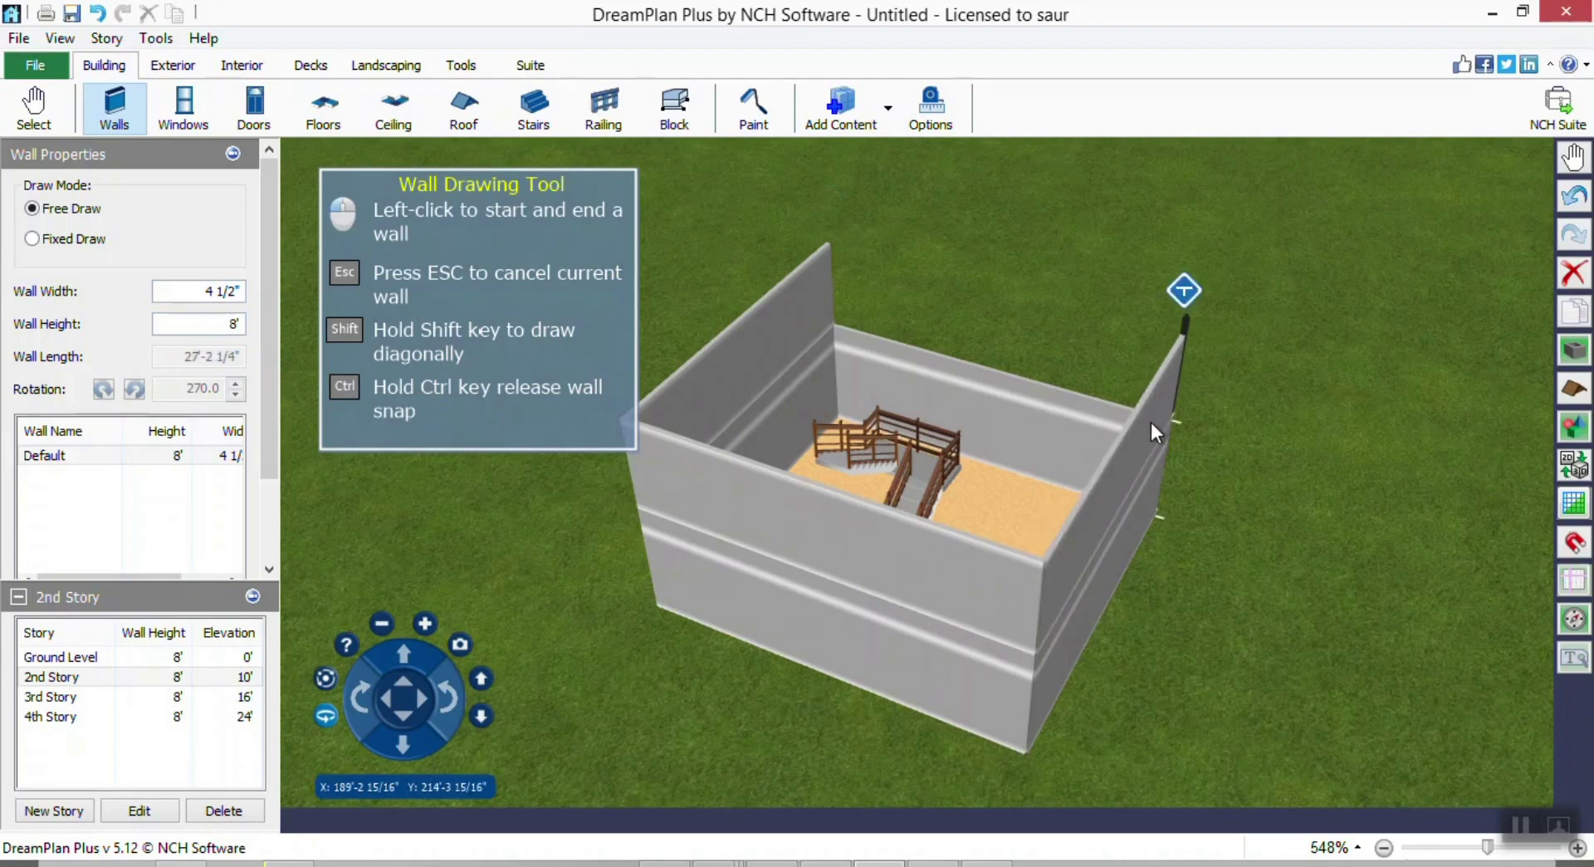
click(1150, 422)
click(829, 342)
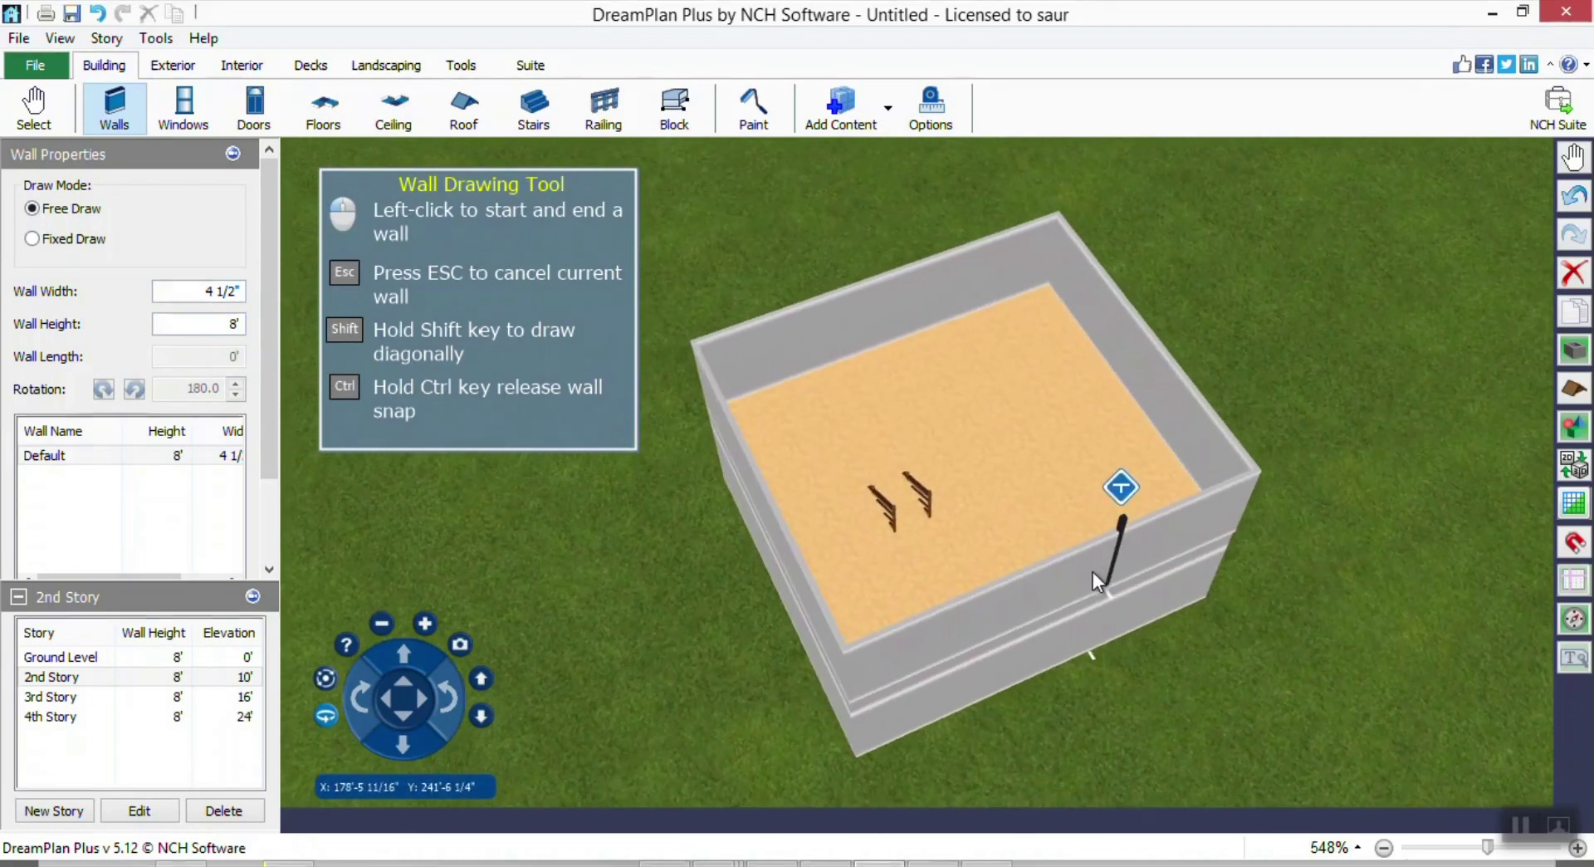
right_drag(975, 358, 1081, 303)
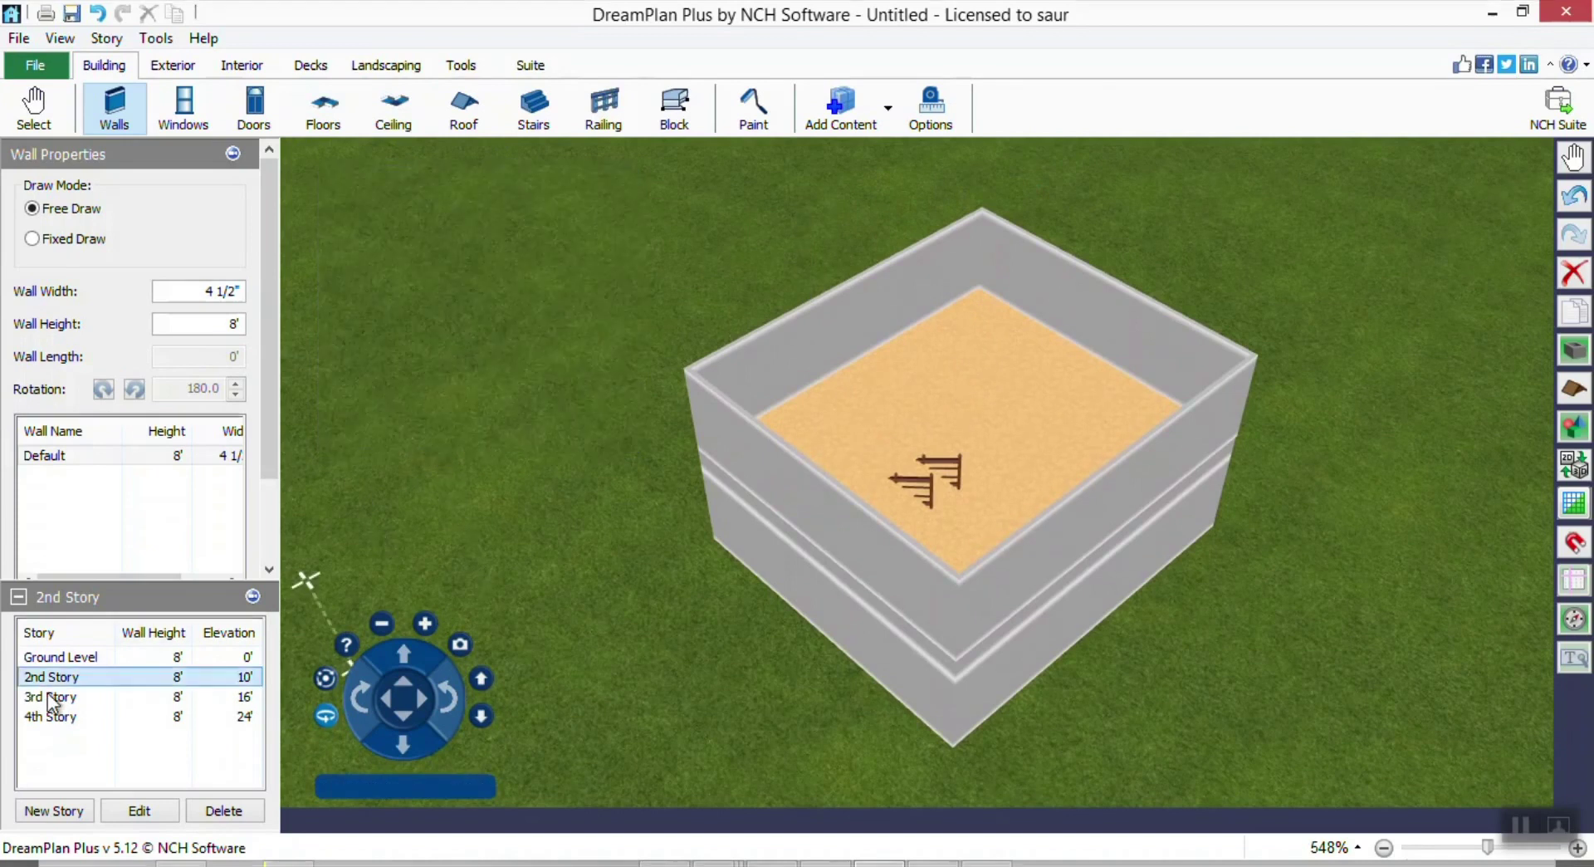
Delete the second-story floor so the staircase below opens into the upper level.
right_drag(895, 508, 706, 480)
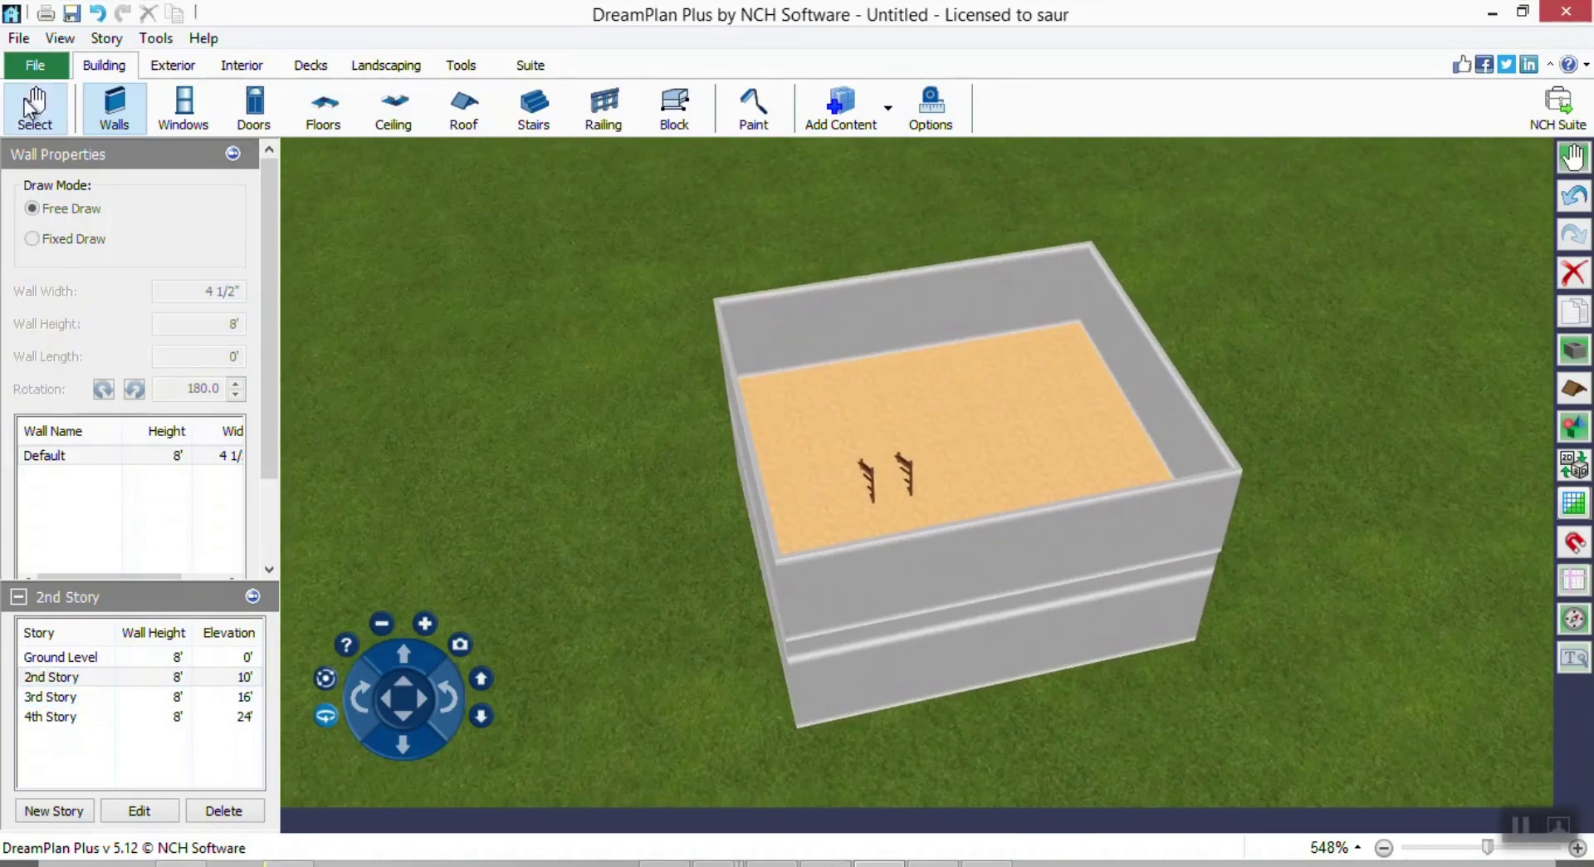
click(324, 108)
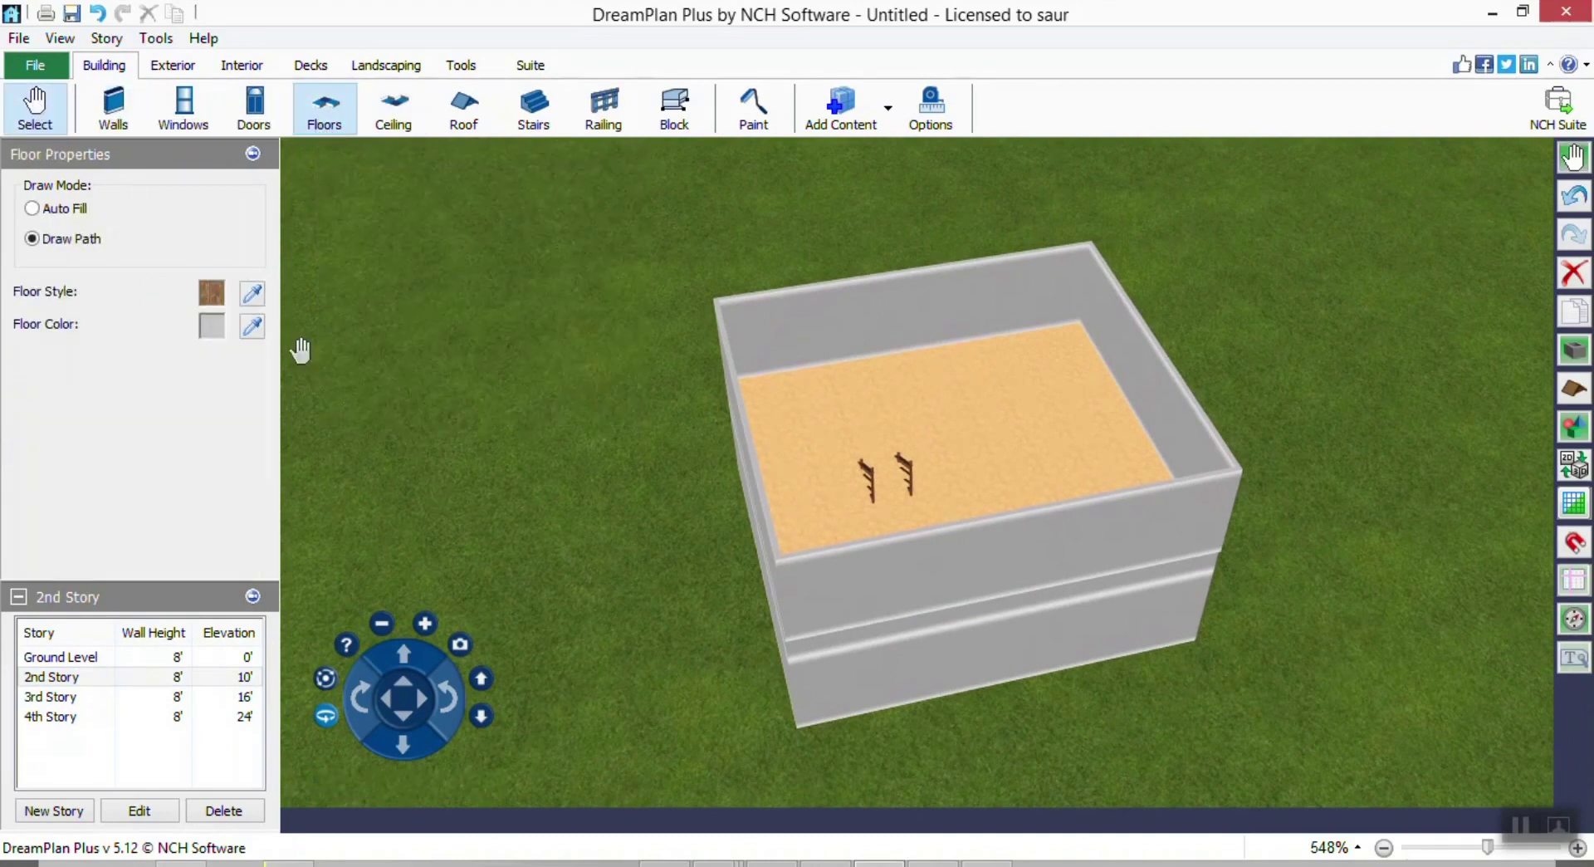
click(36, 109)
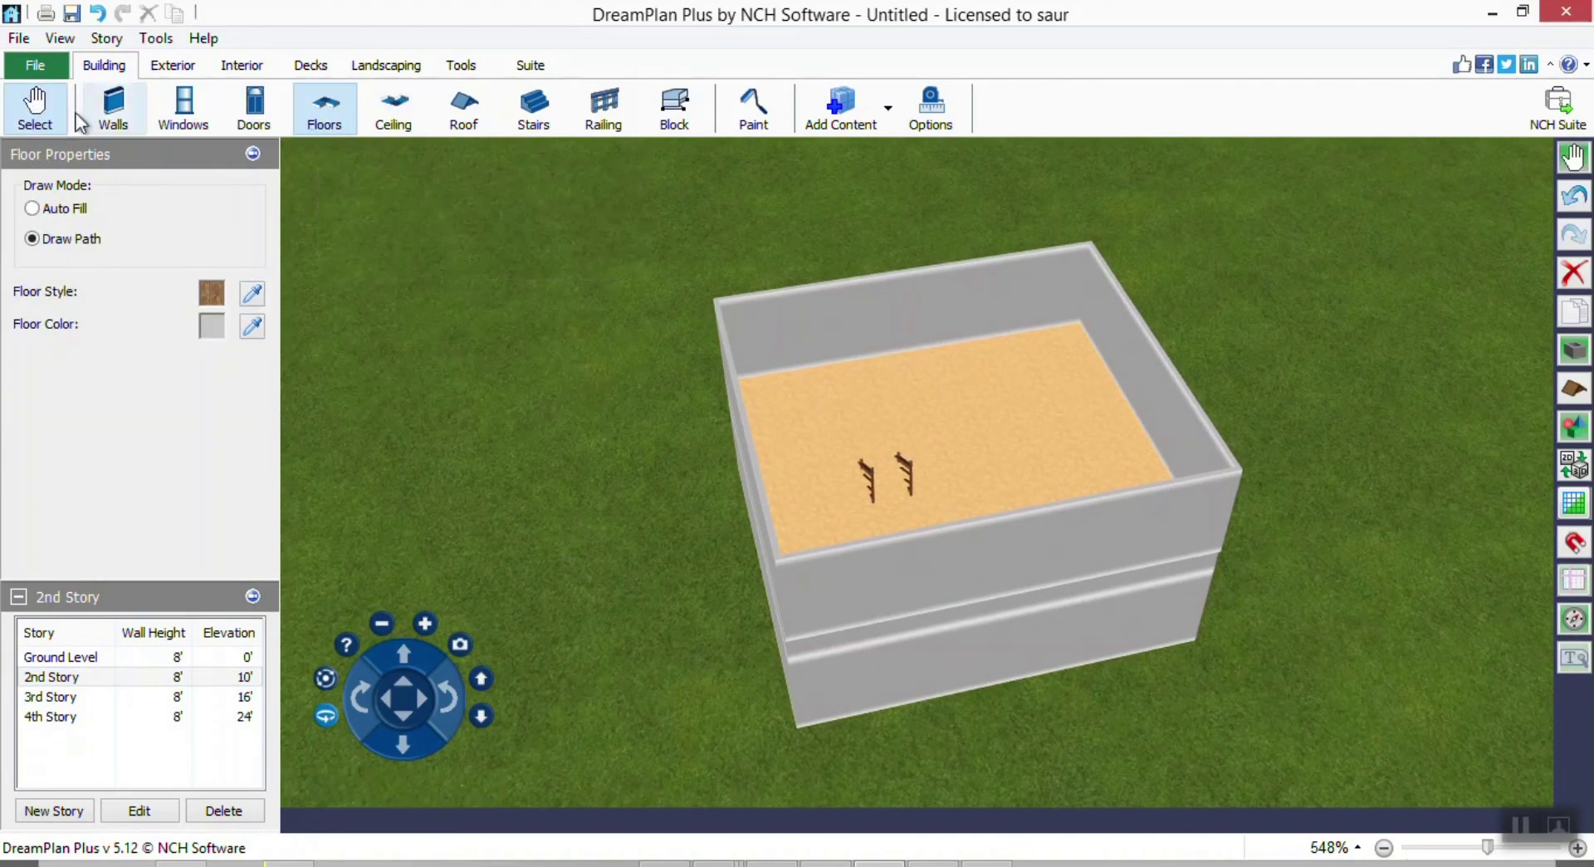
click(832, 425)
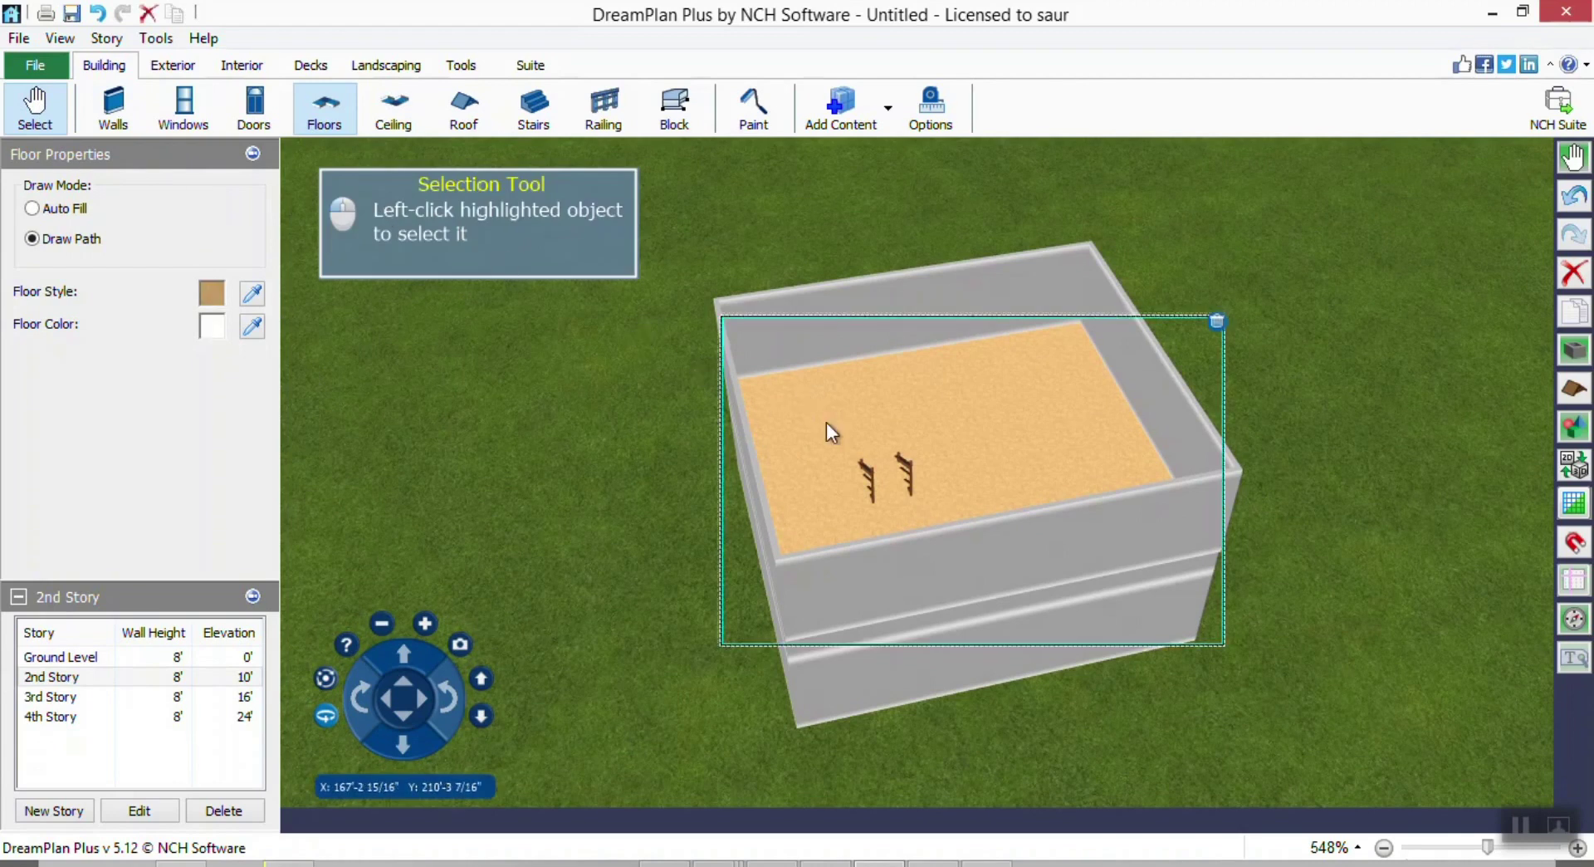
key(Delete)
mouse_move(1002, 426)
right_down()
mouse_move(942, 451)
mouse_move(656, 465)
mouse_move(989, 534)
mouse_move(754, 527)
mouse_move(839, 701)
mouse_move(773, 493)
mouse_move(902, 459)
right_up()
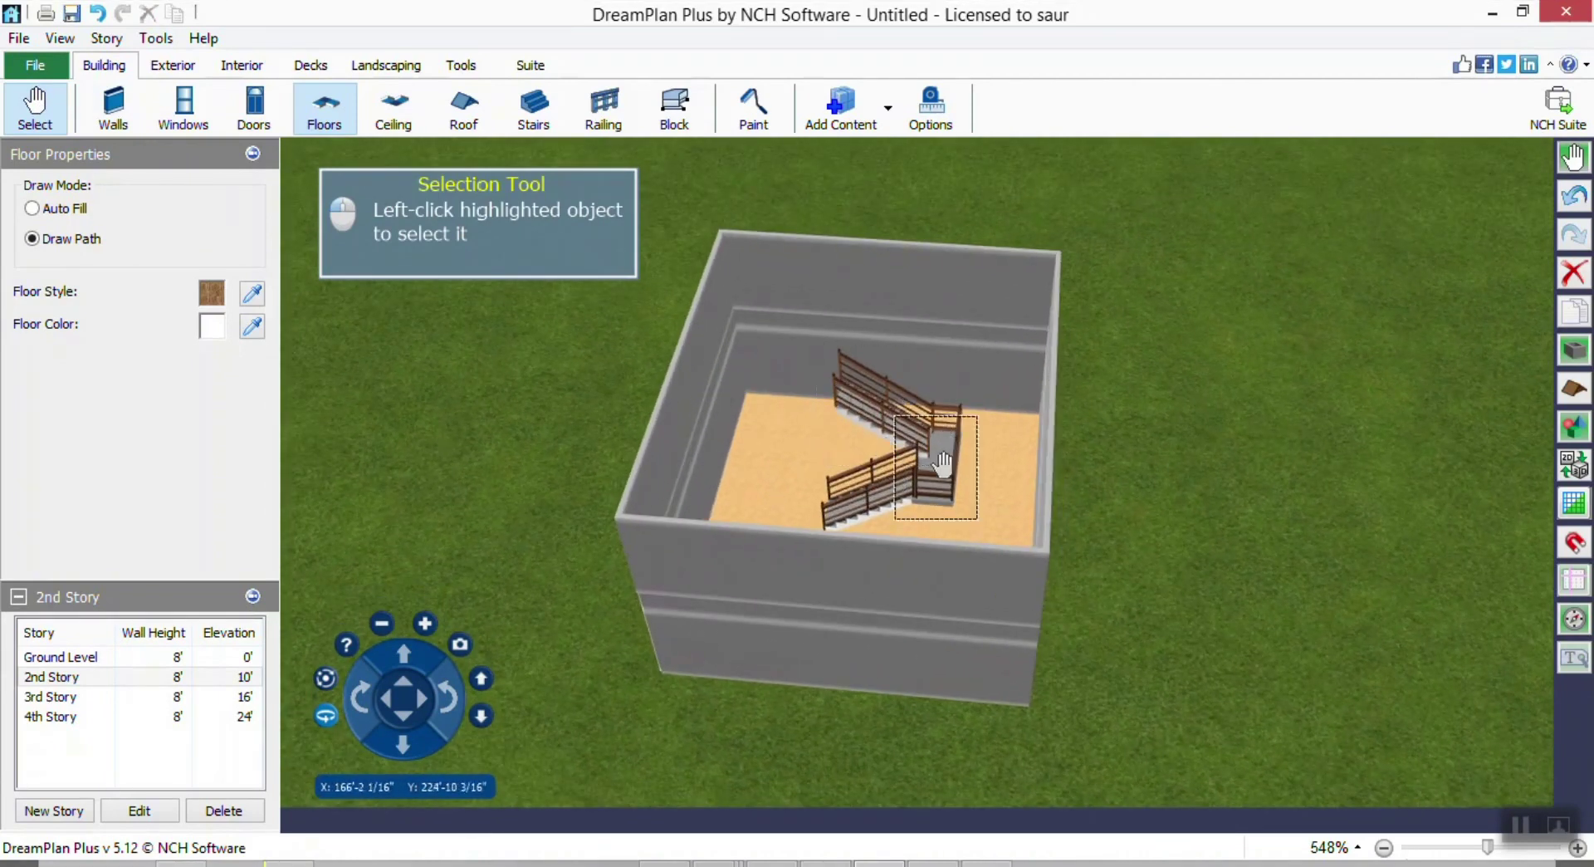
right_drag(775, 474, 1026, 380)
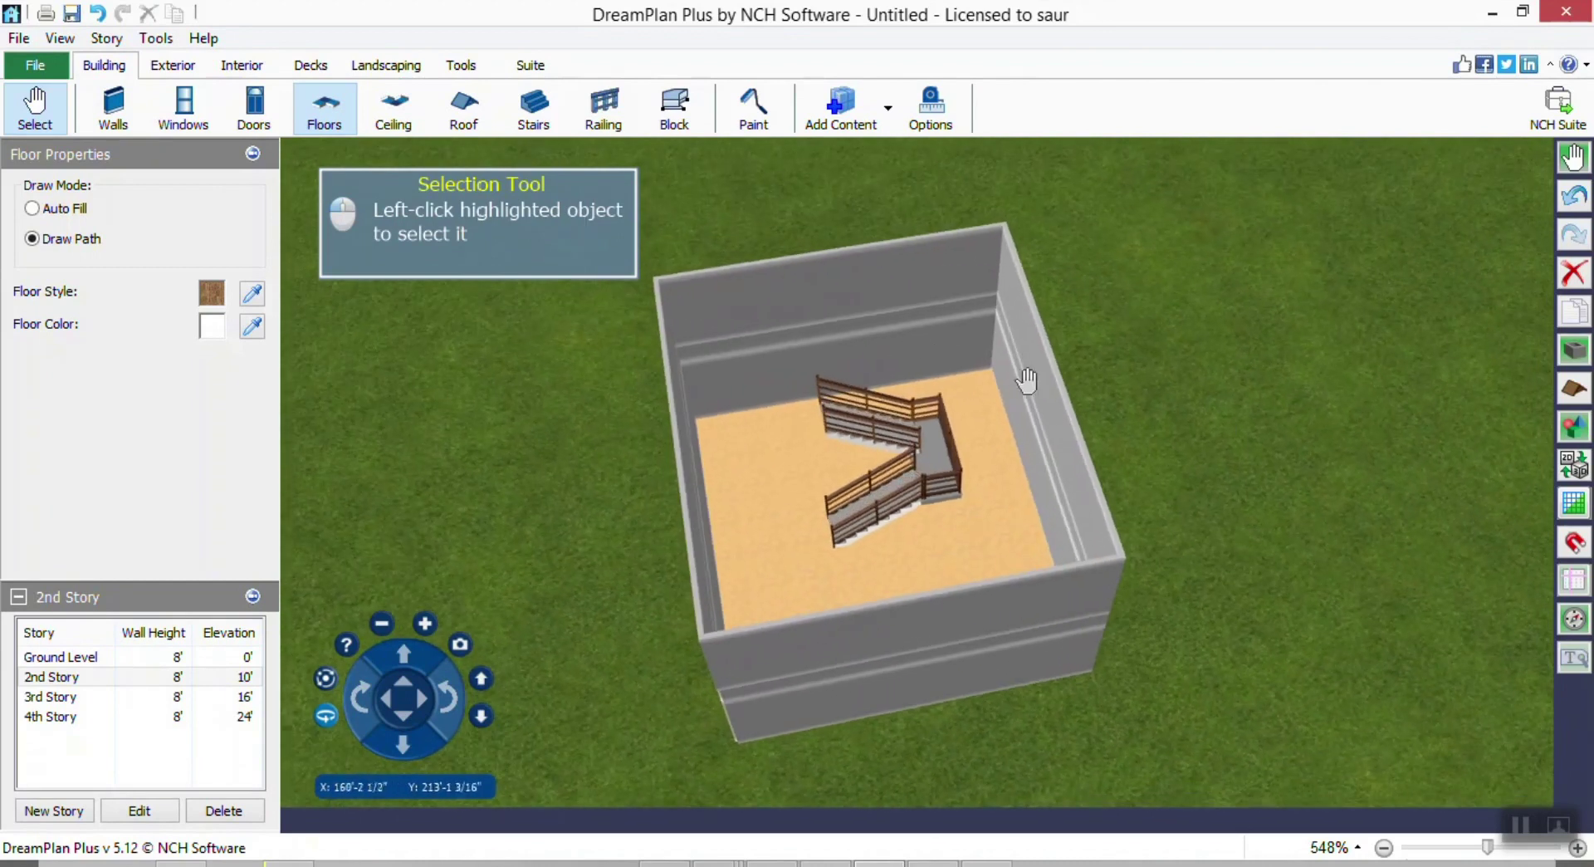
Switch to the 2D rendered view and set the elevation for a new block to 10'.
click(1577, 470)
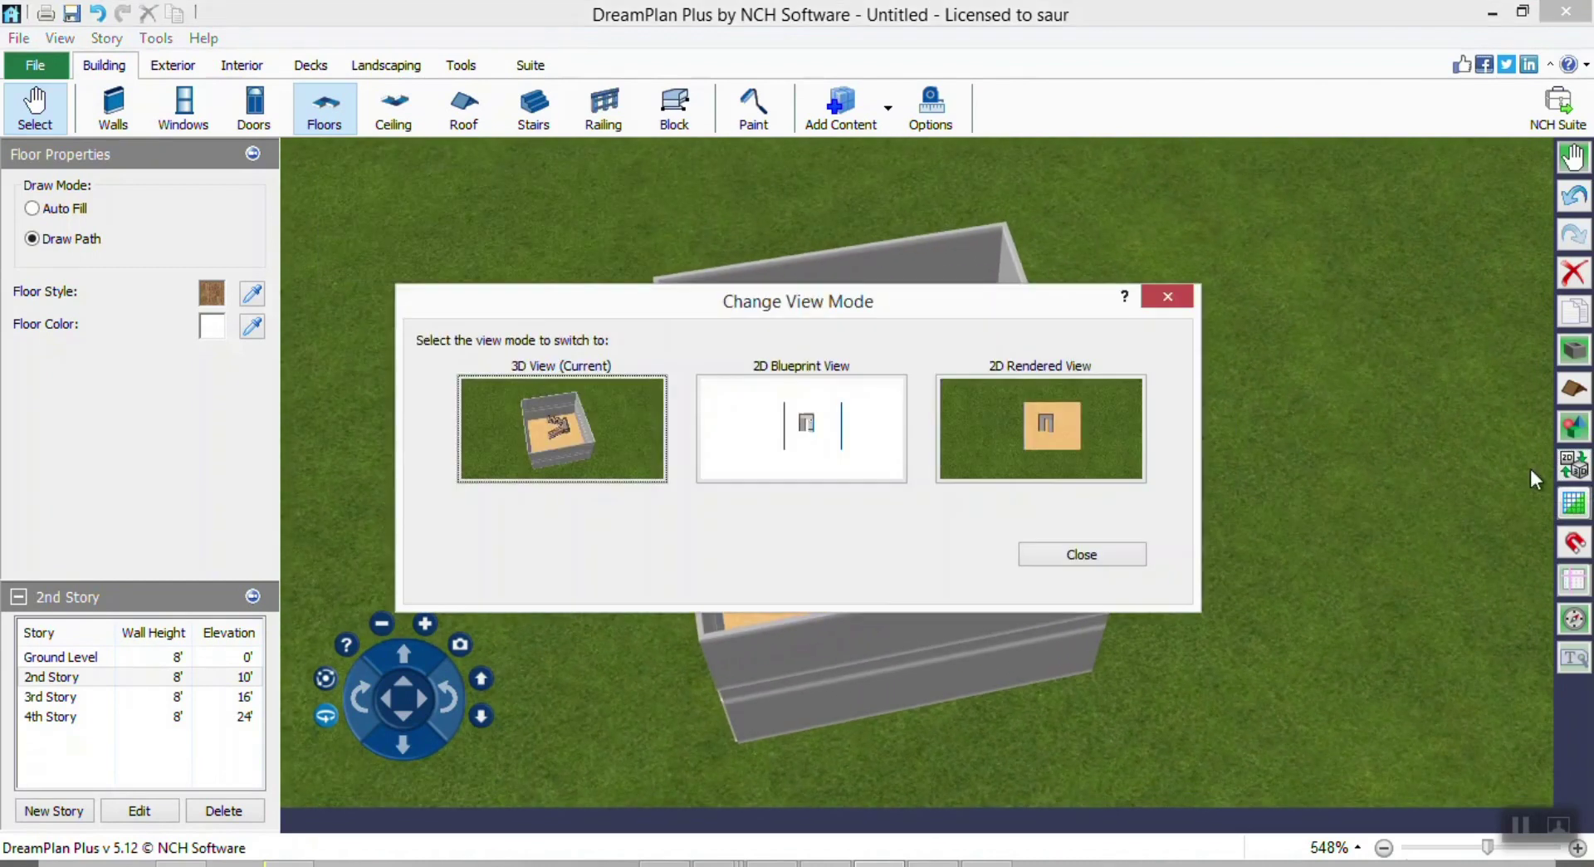
click(1137, 435)
scroll(982, 409, up, 3)
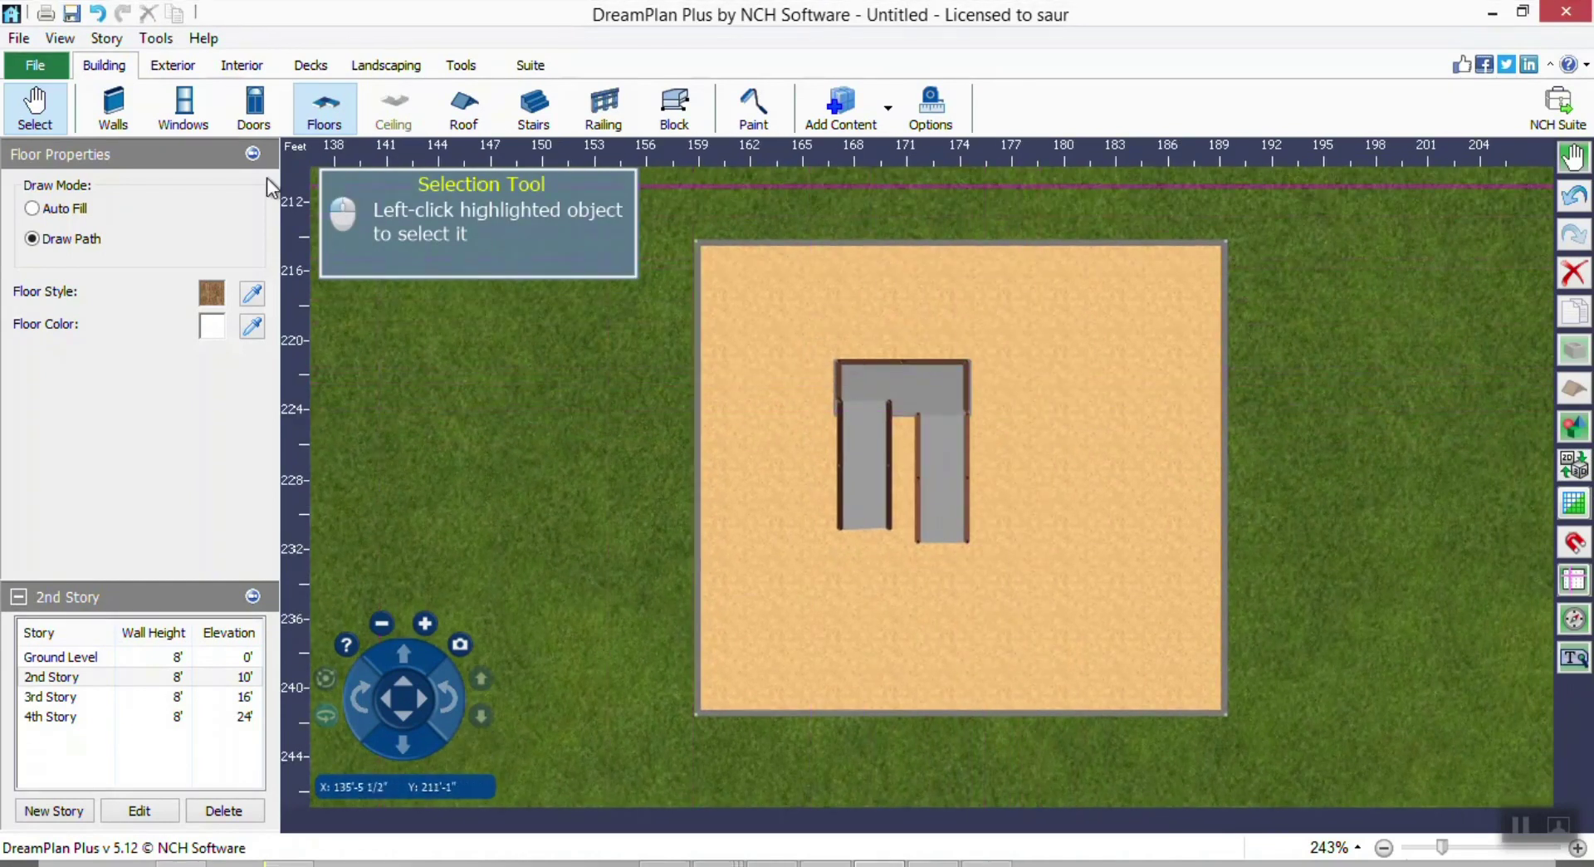
click(669, 102)
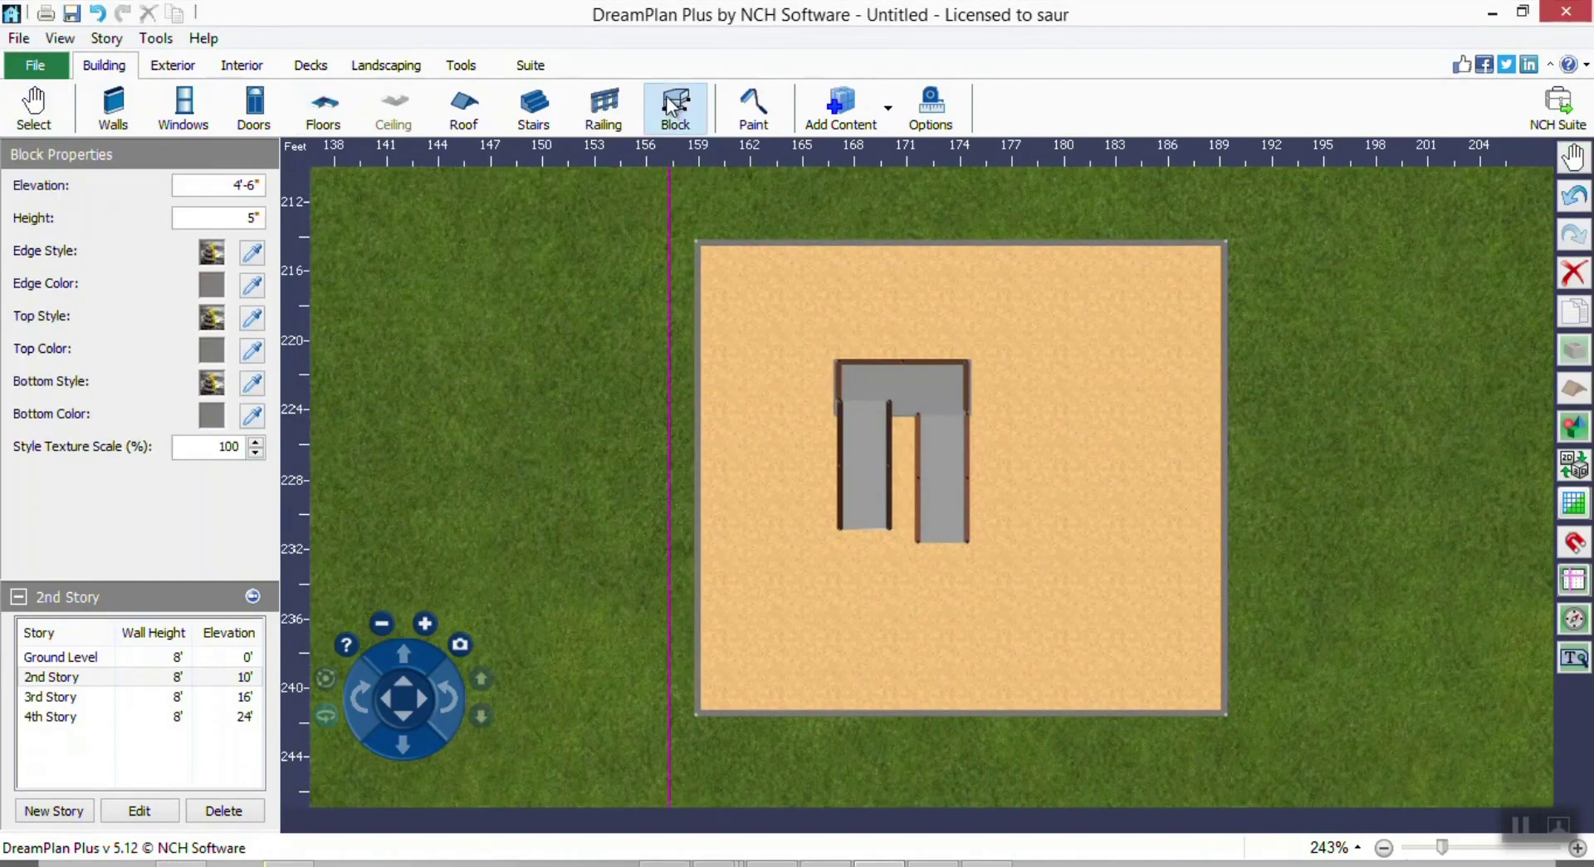
double_click(241, 183)
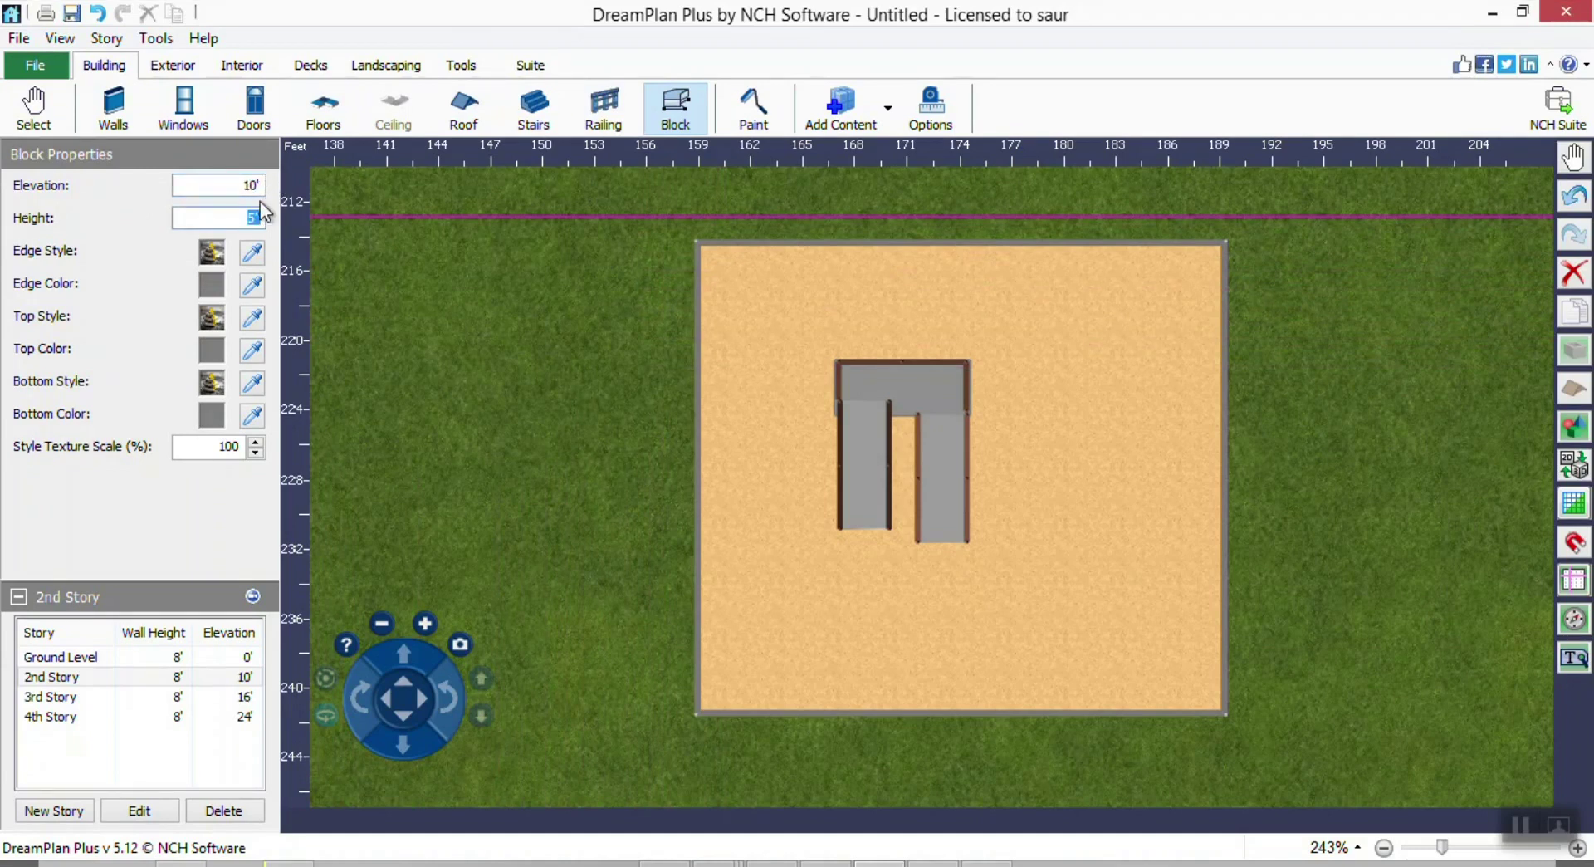
key(Return)
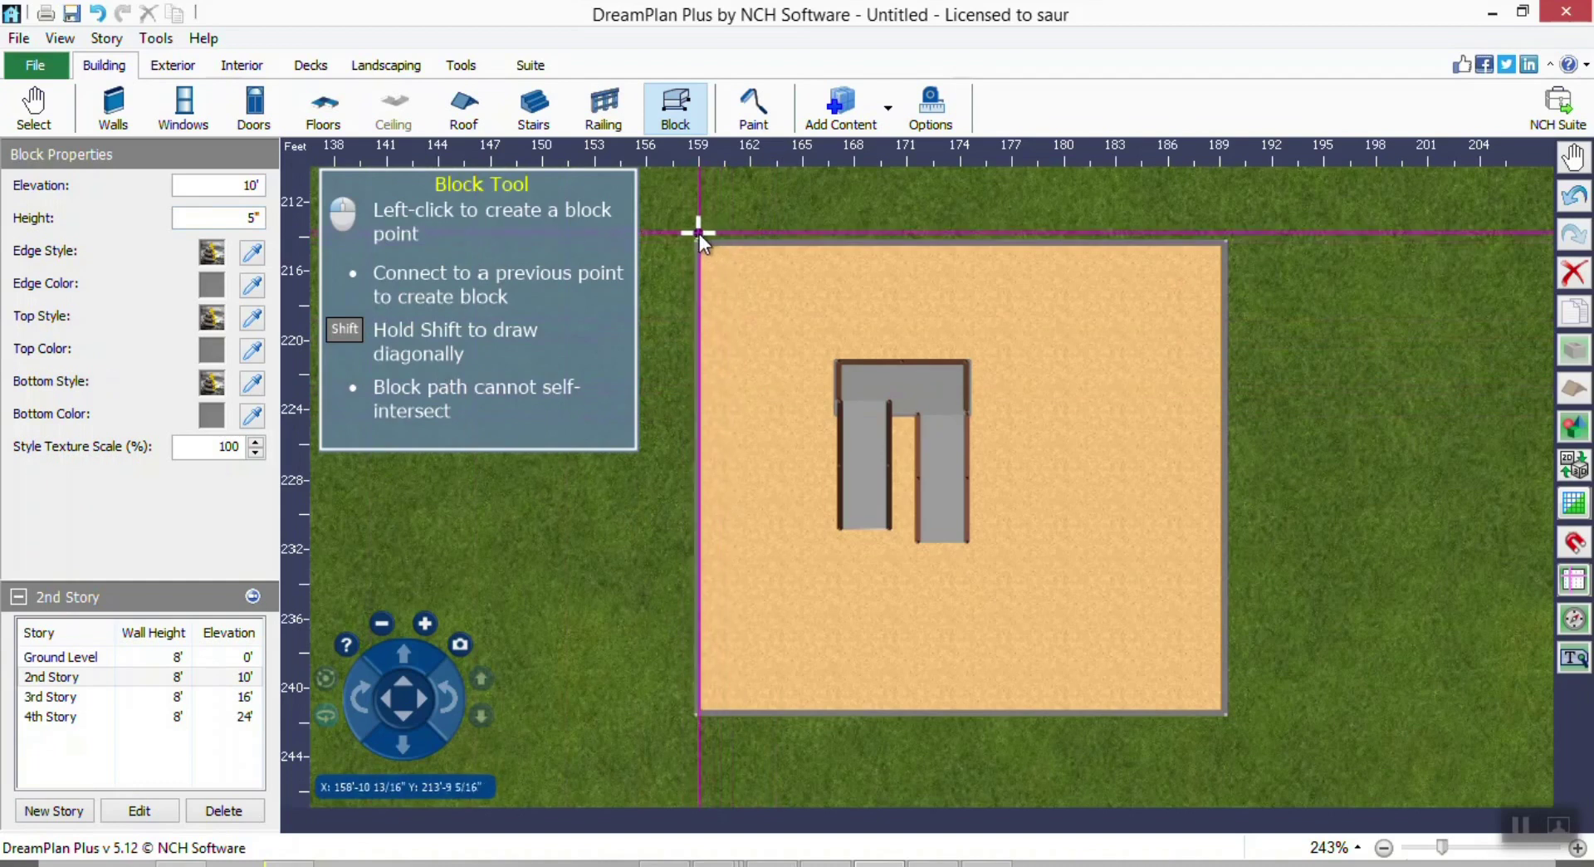
Draw a rectangular block about 6'-10" deep spanning the room from side wall to side wall, between the back wall and the stair landing.
scroll(698, 243, up, 2)
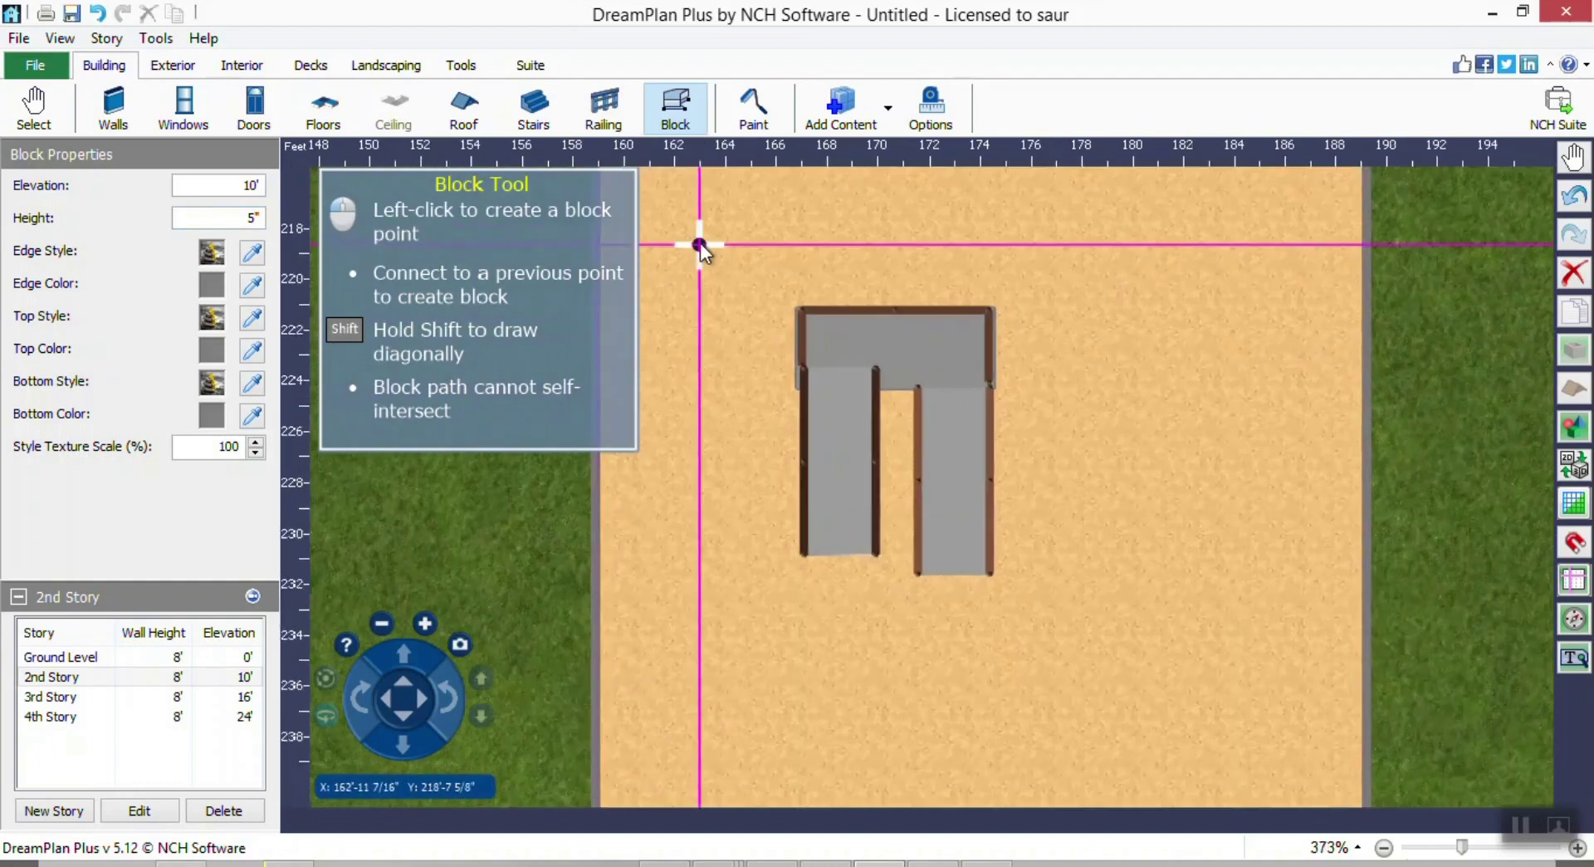
key(Left)
key(Up)
key(Right)
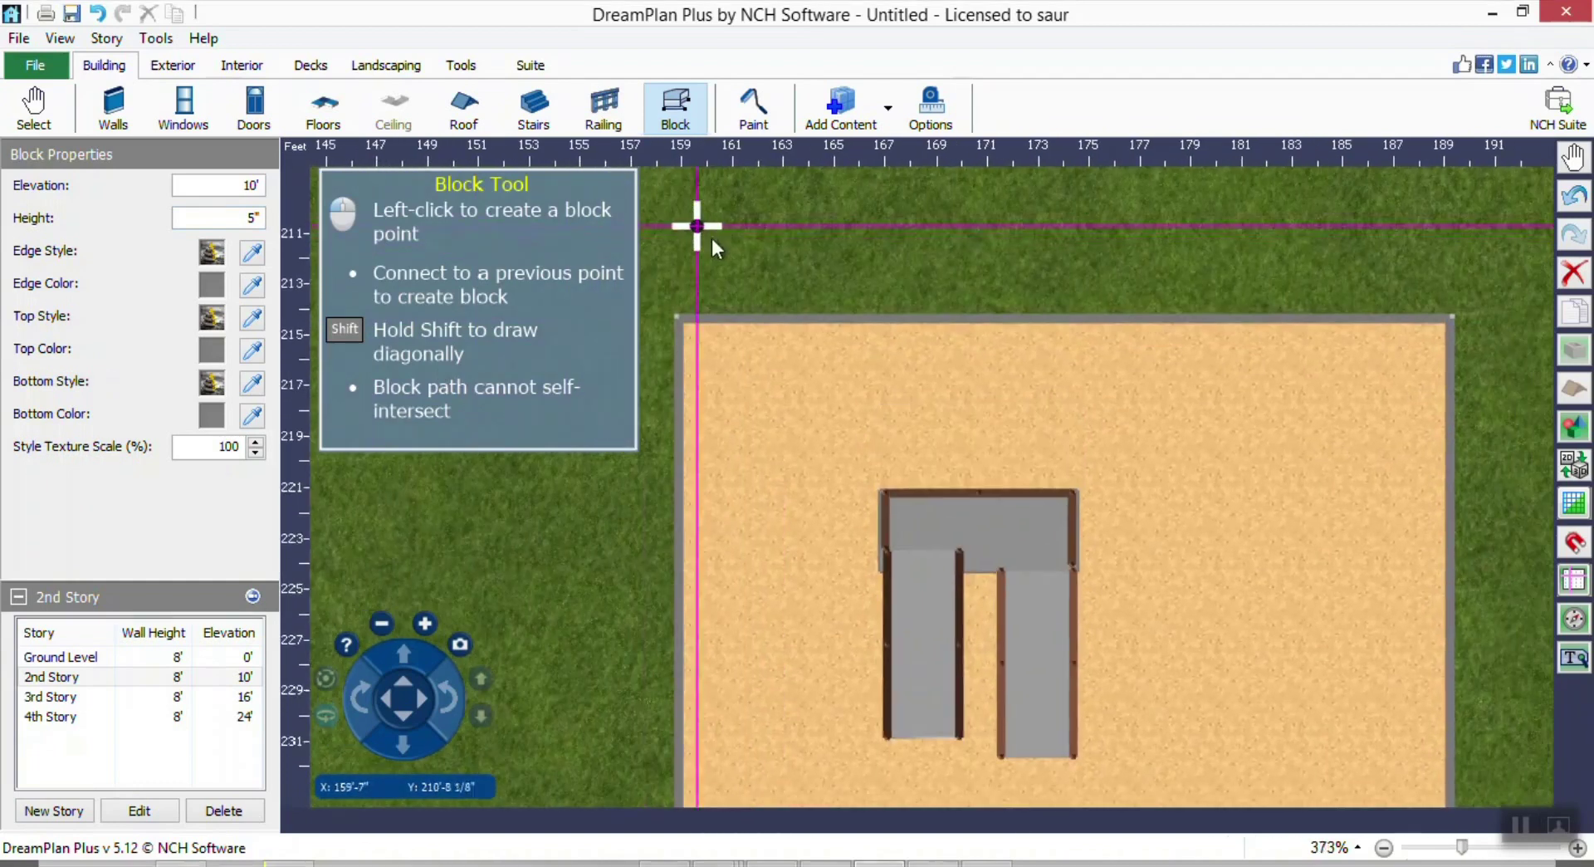
click(676, 318)
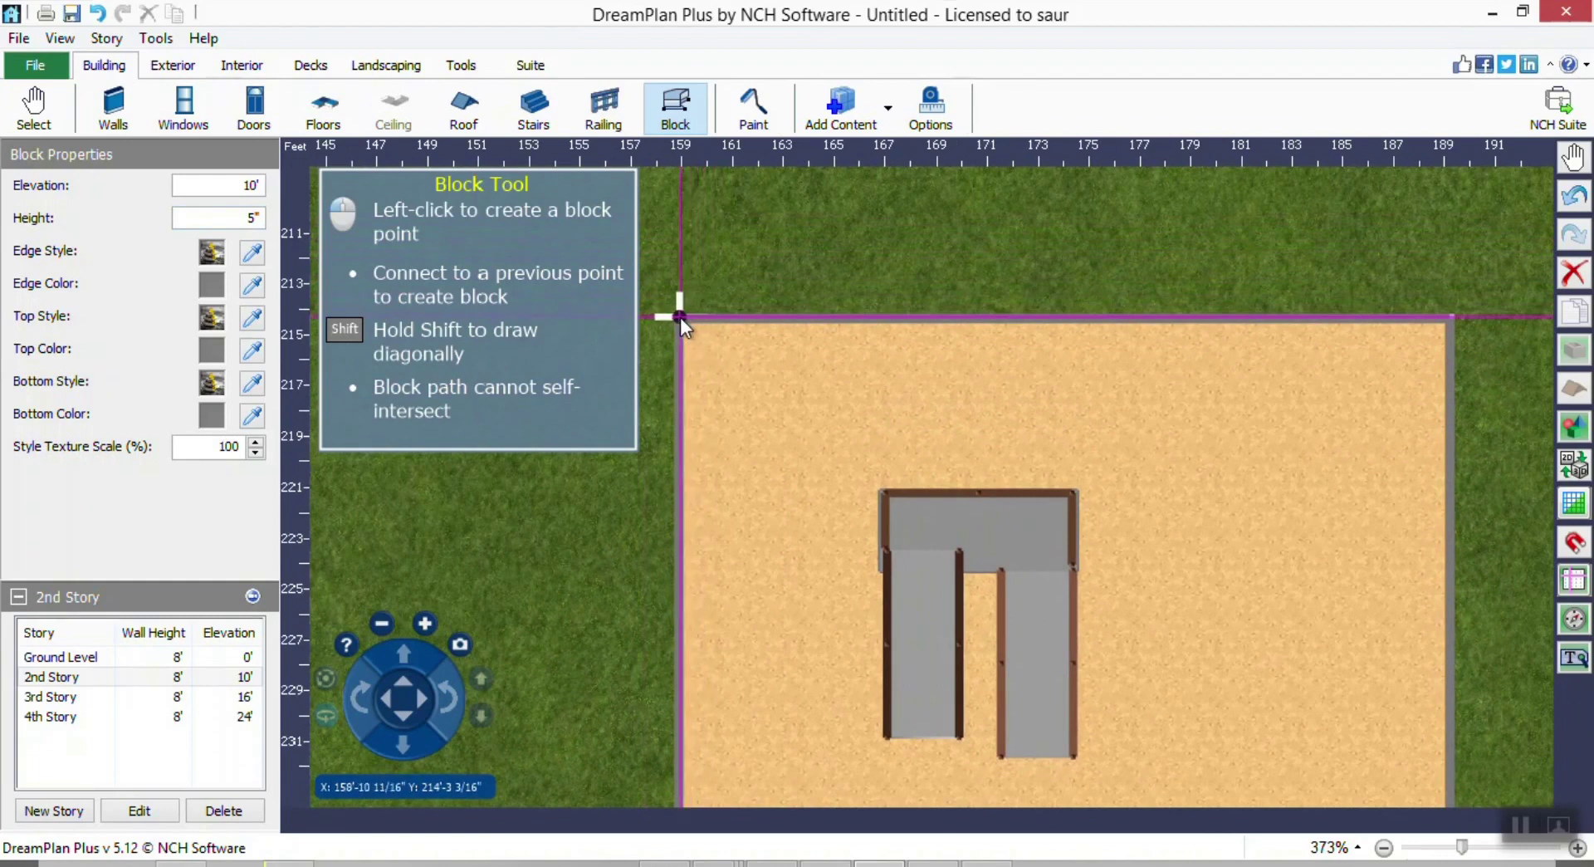
click(690, 490)
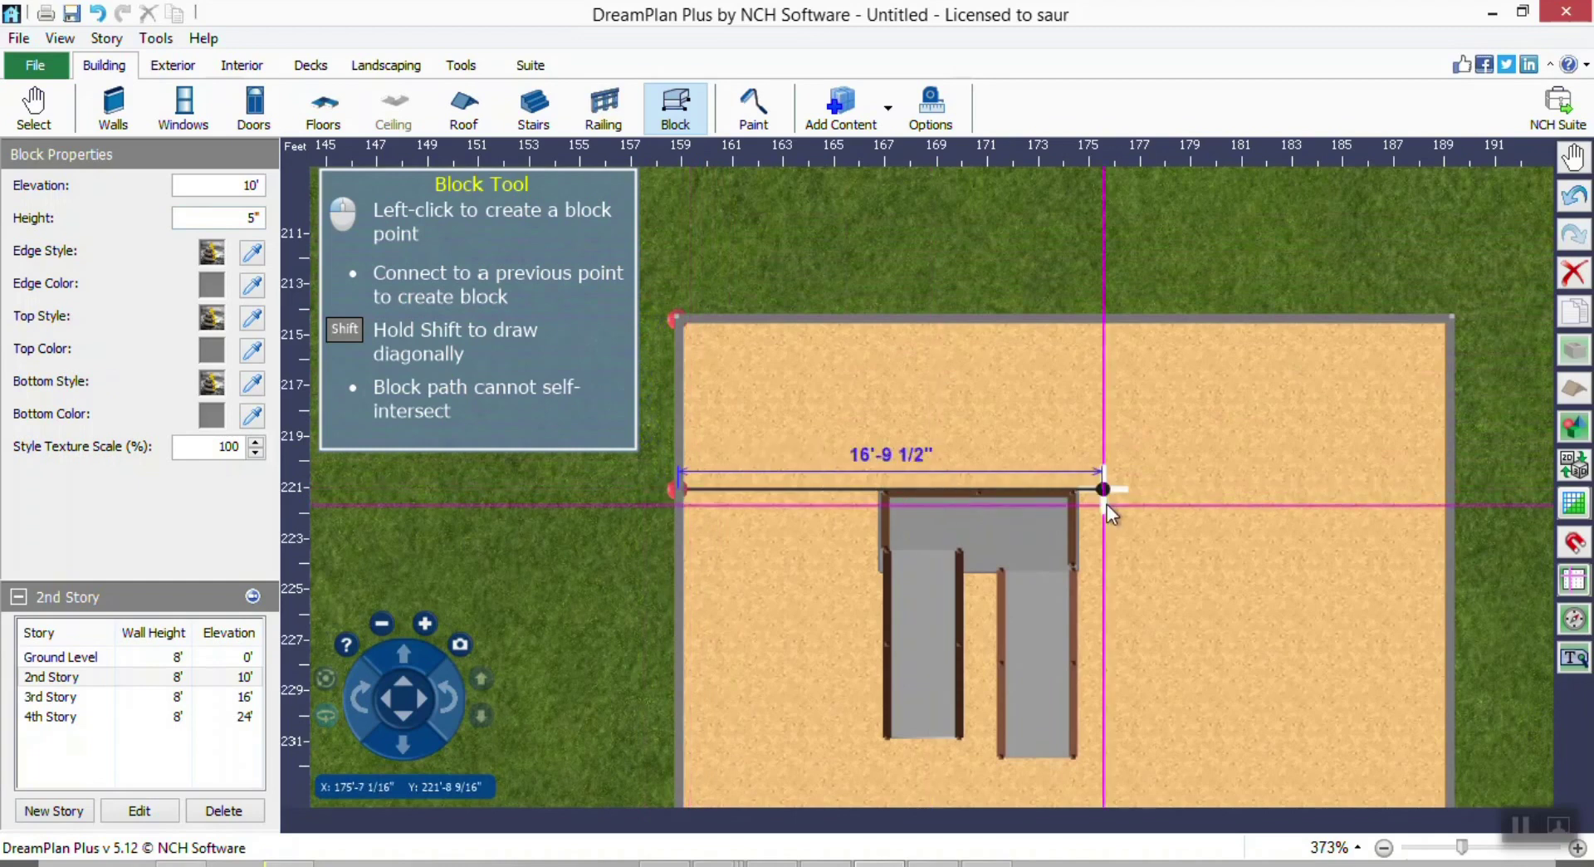
click(1447, 478)
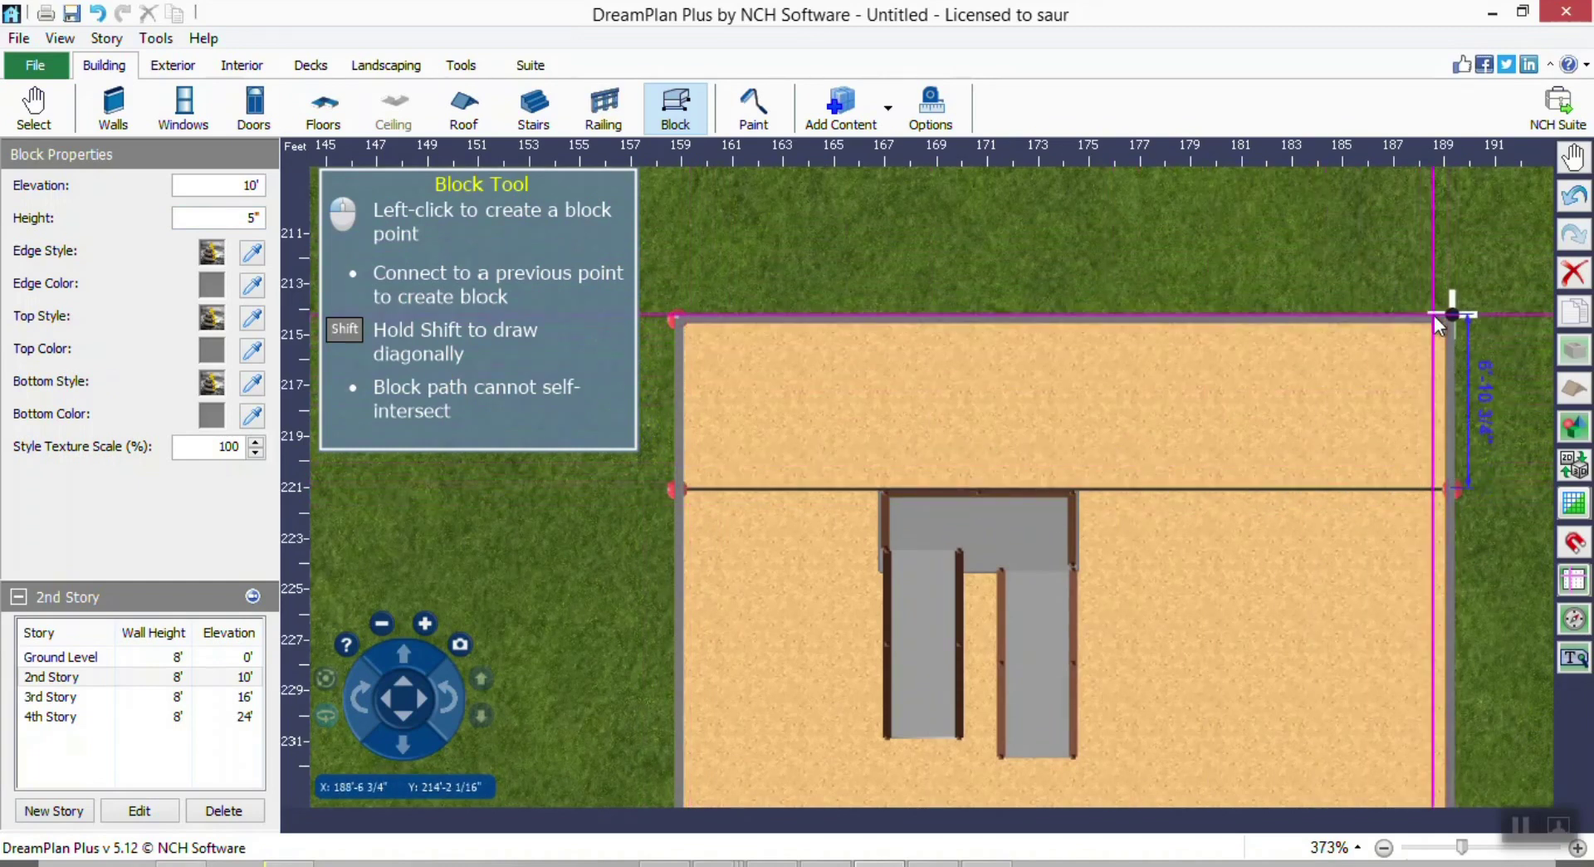
click(1432, 315)
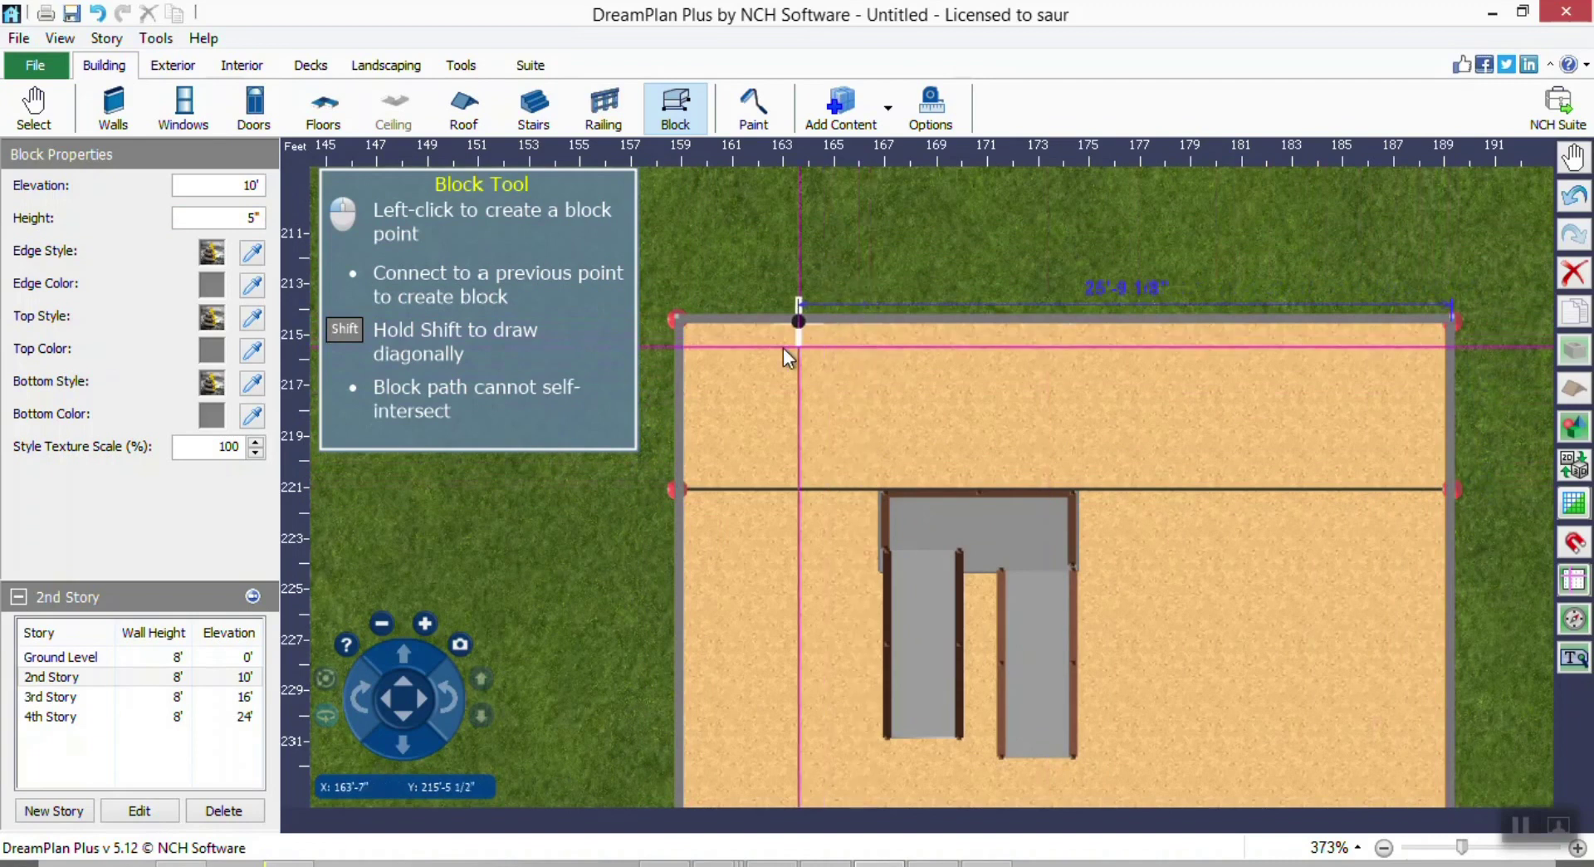
click(685, 346)
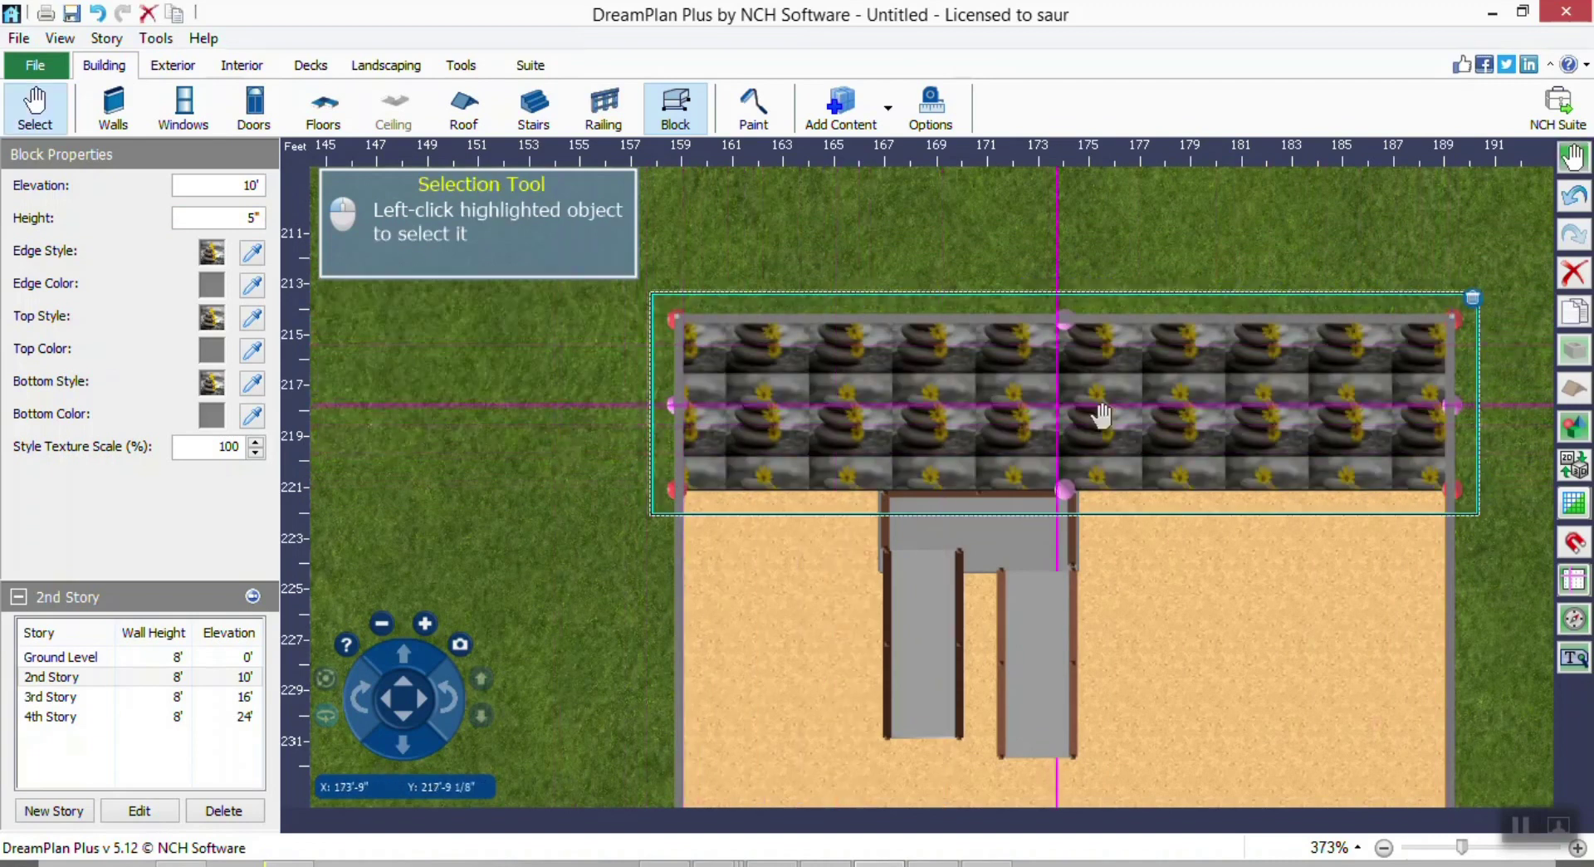
Switch to the 3D view and apply the Paint texture to the new block's edge, top and bottom.
click(1573, 466)
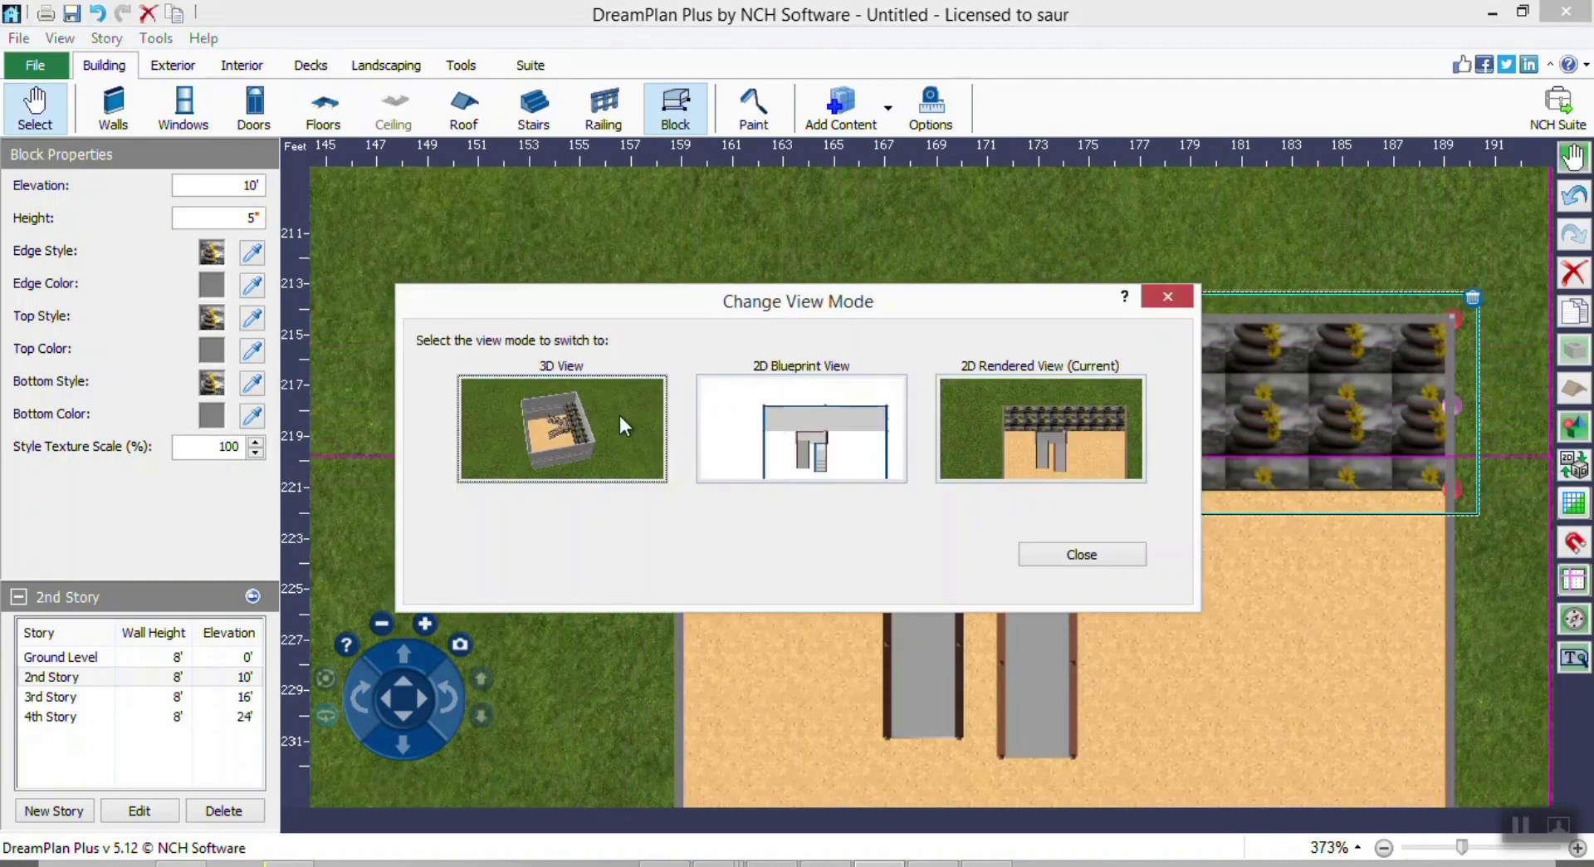
click(620, 415)
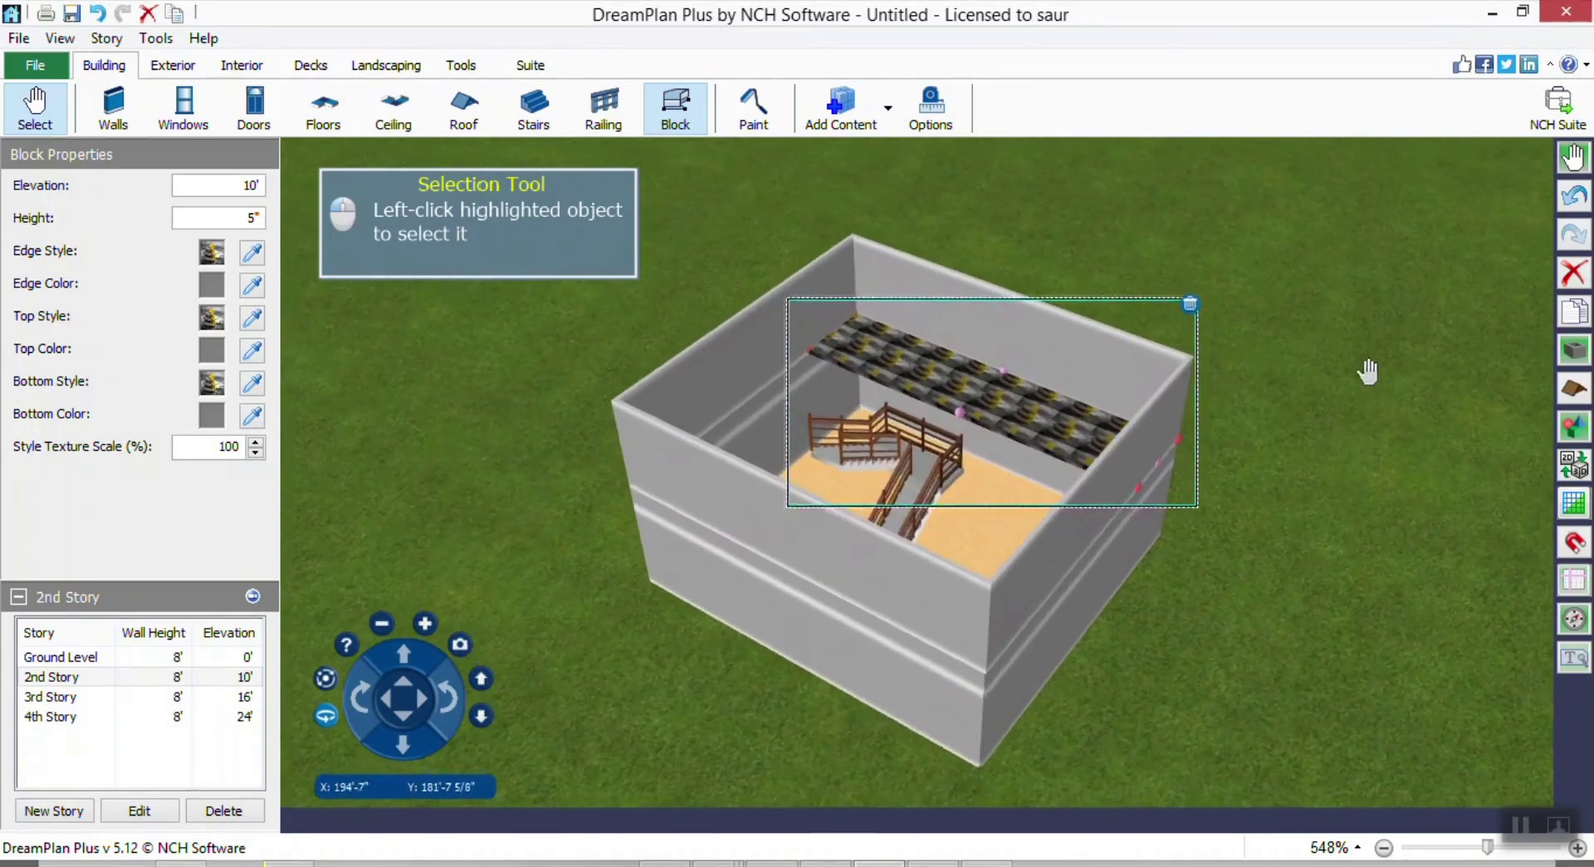
click(212, 253)
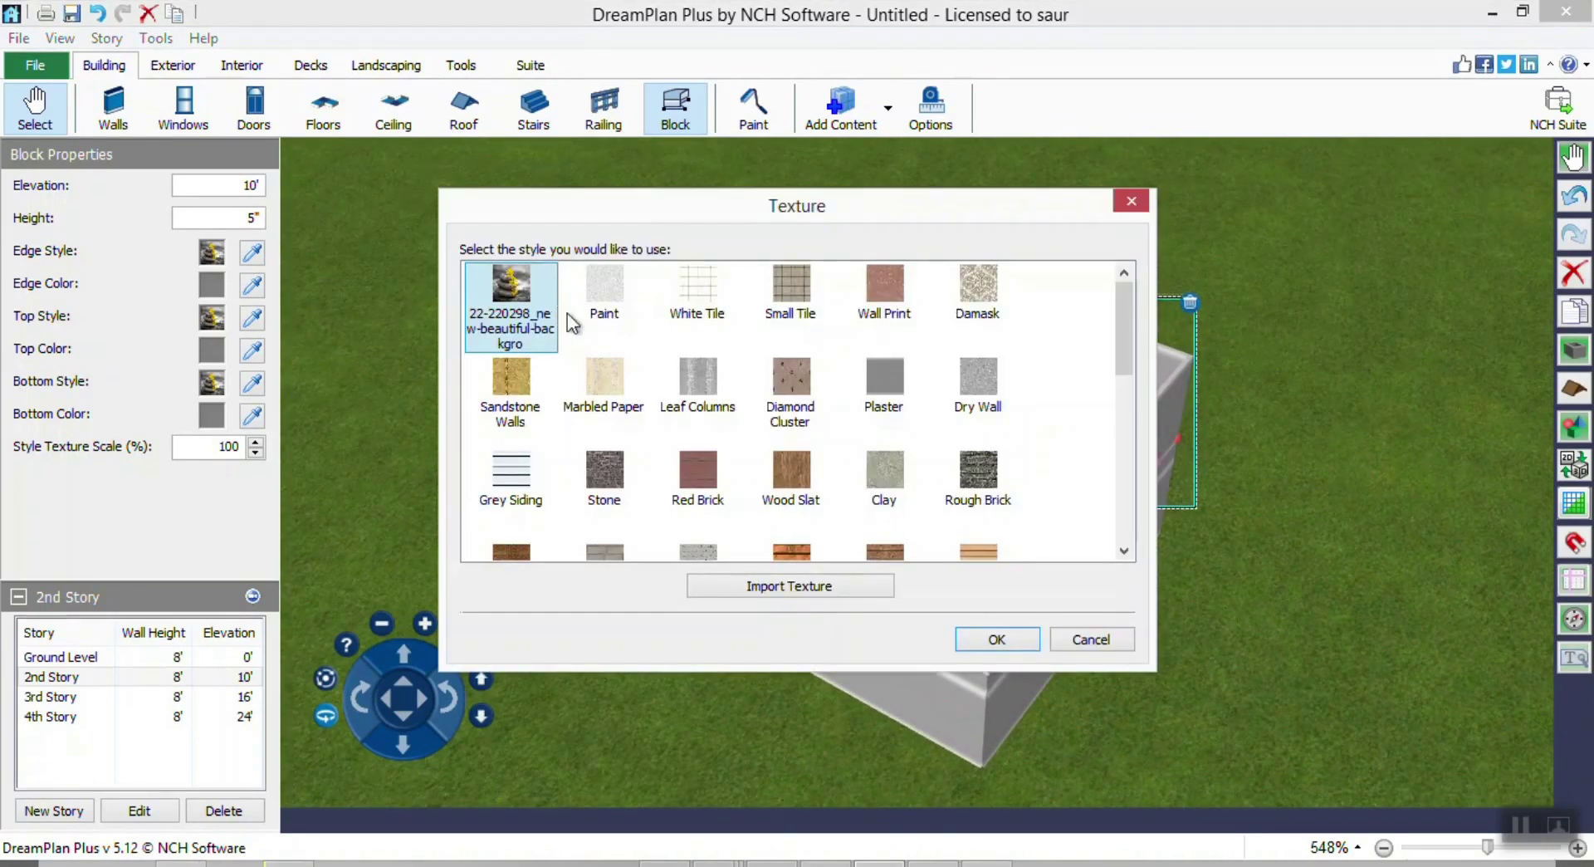
click(594, 299)
click(997, 638)
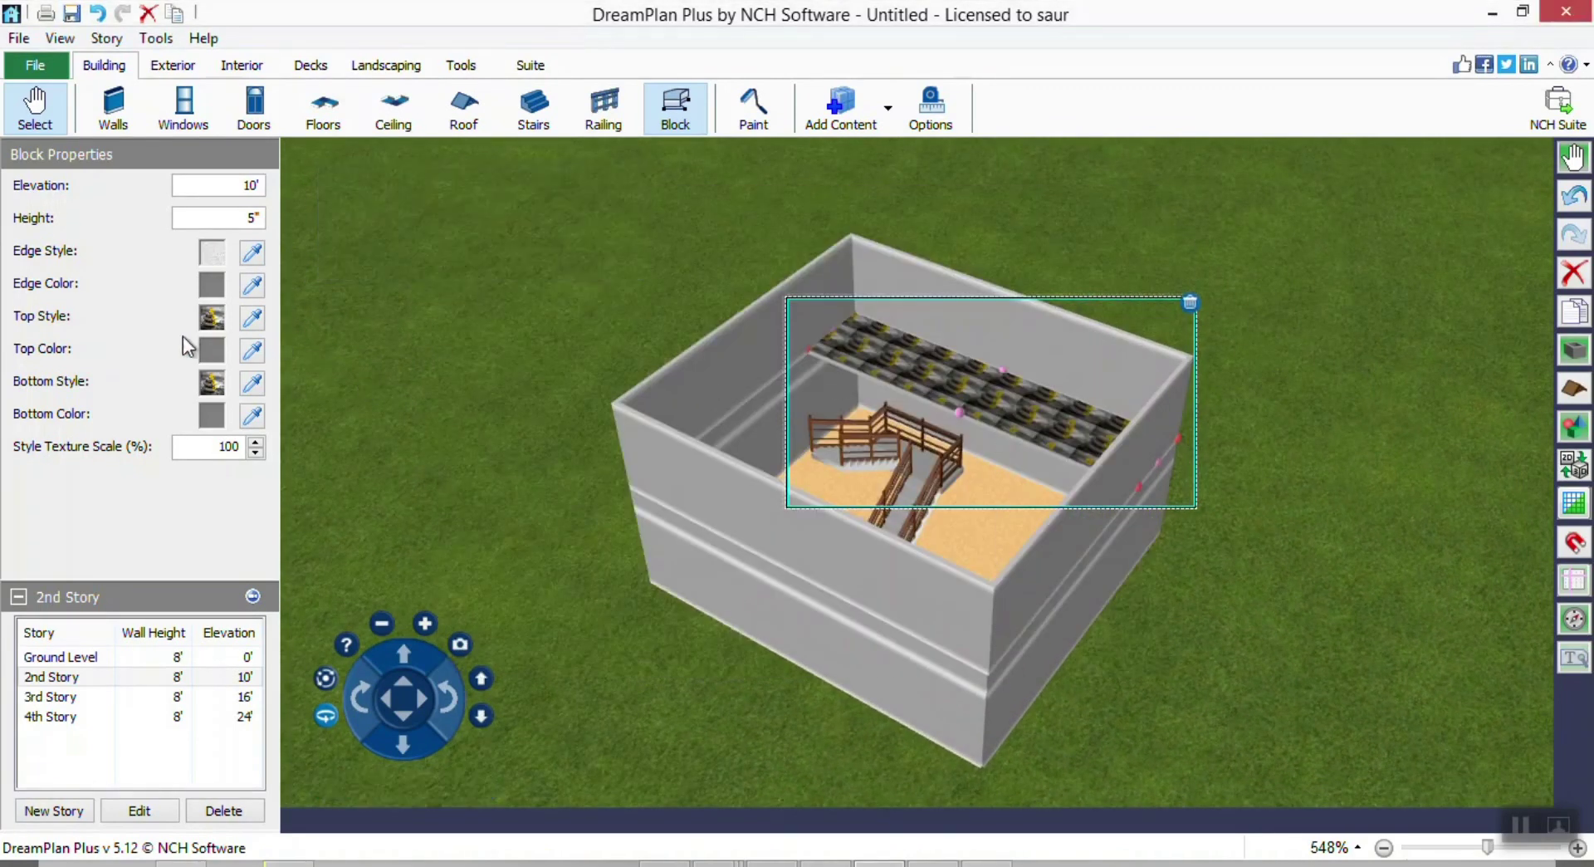
click(211, 318)
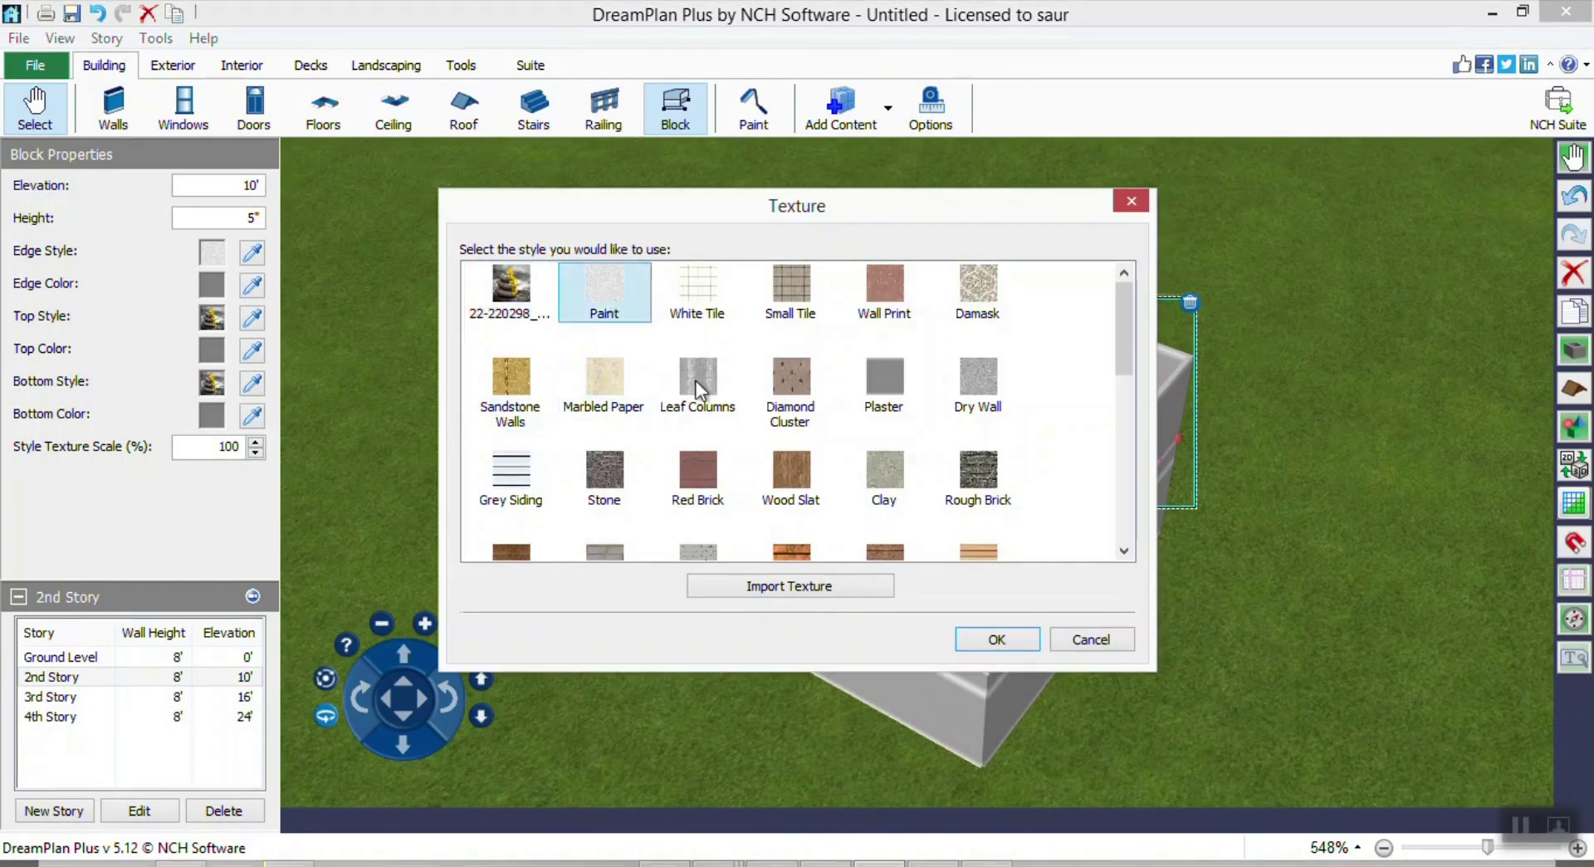
click(997, 638)
click(212, 383)
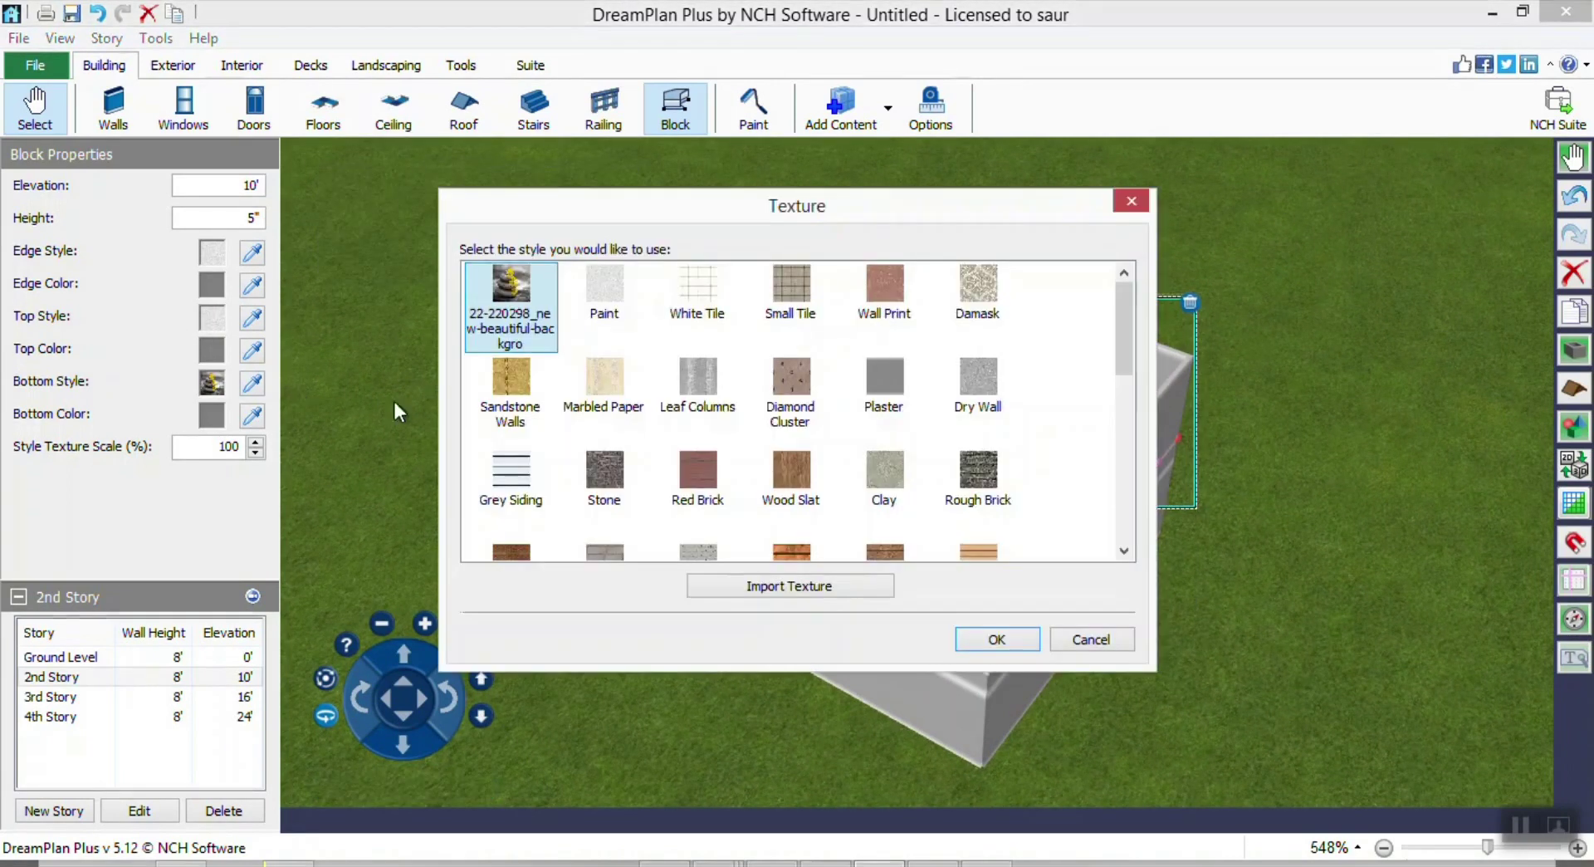
click(606, 290)
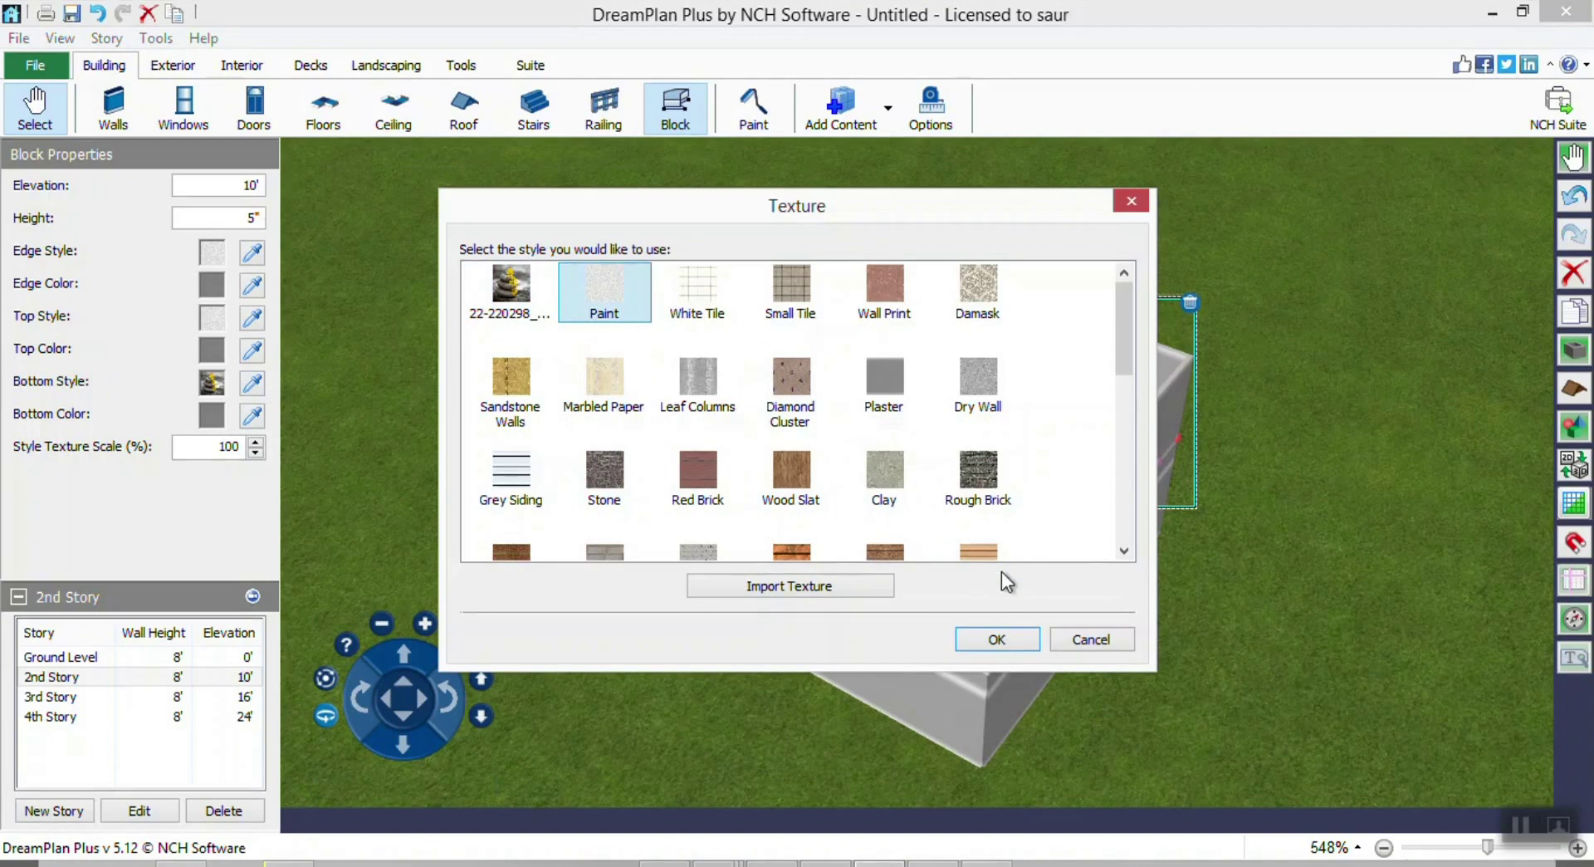
click(997, 638)
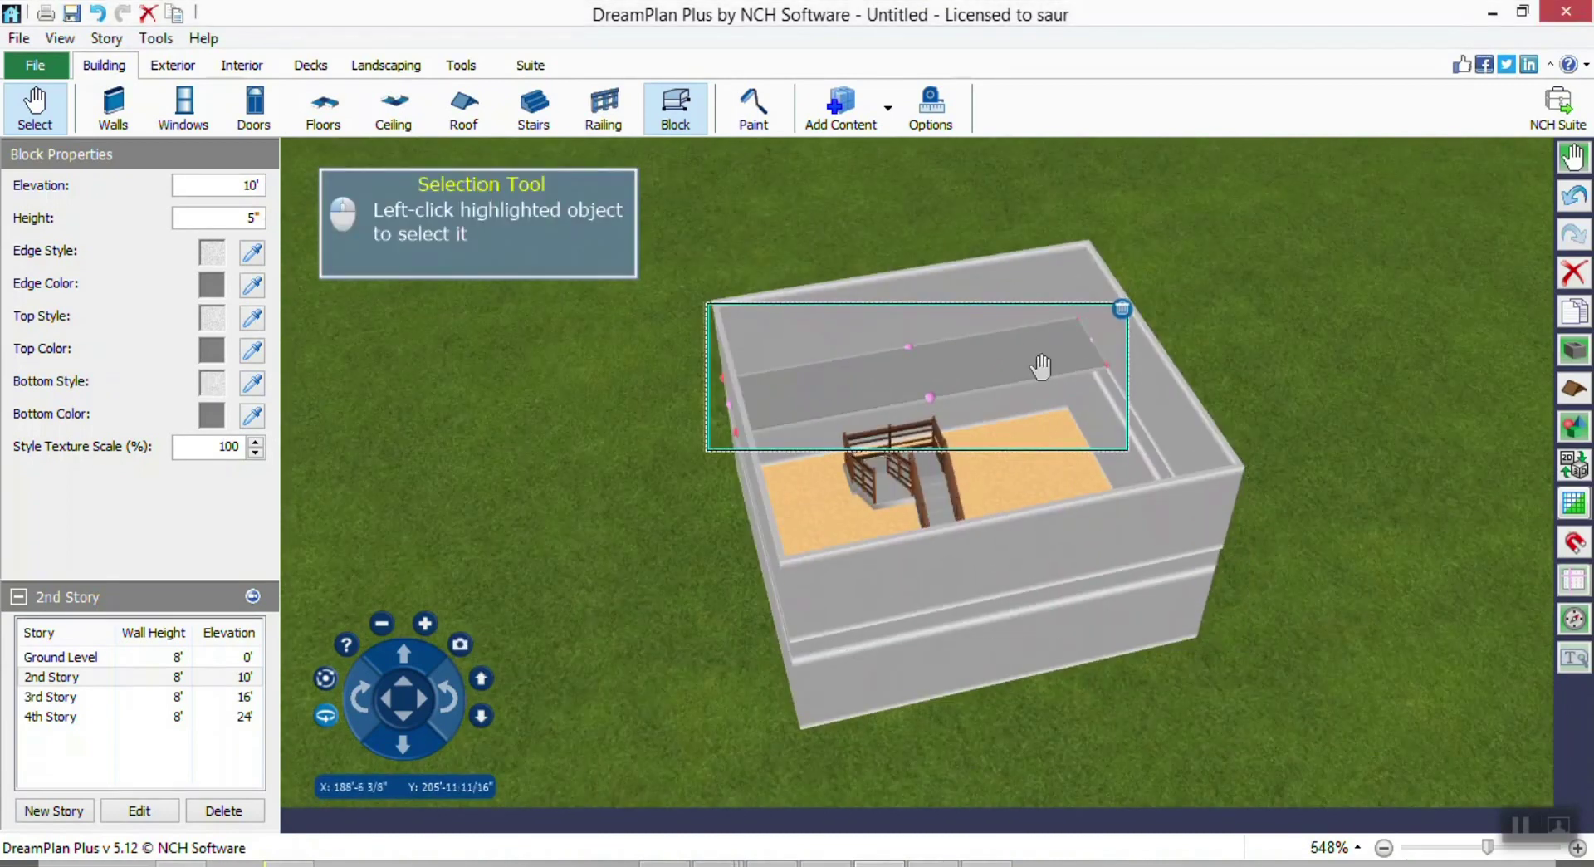
right_drag(1040, 365, 921, 378)
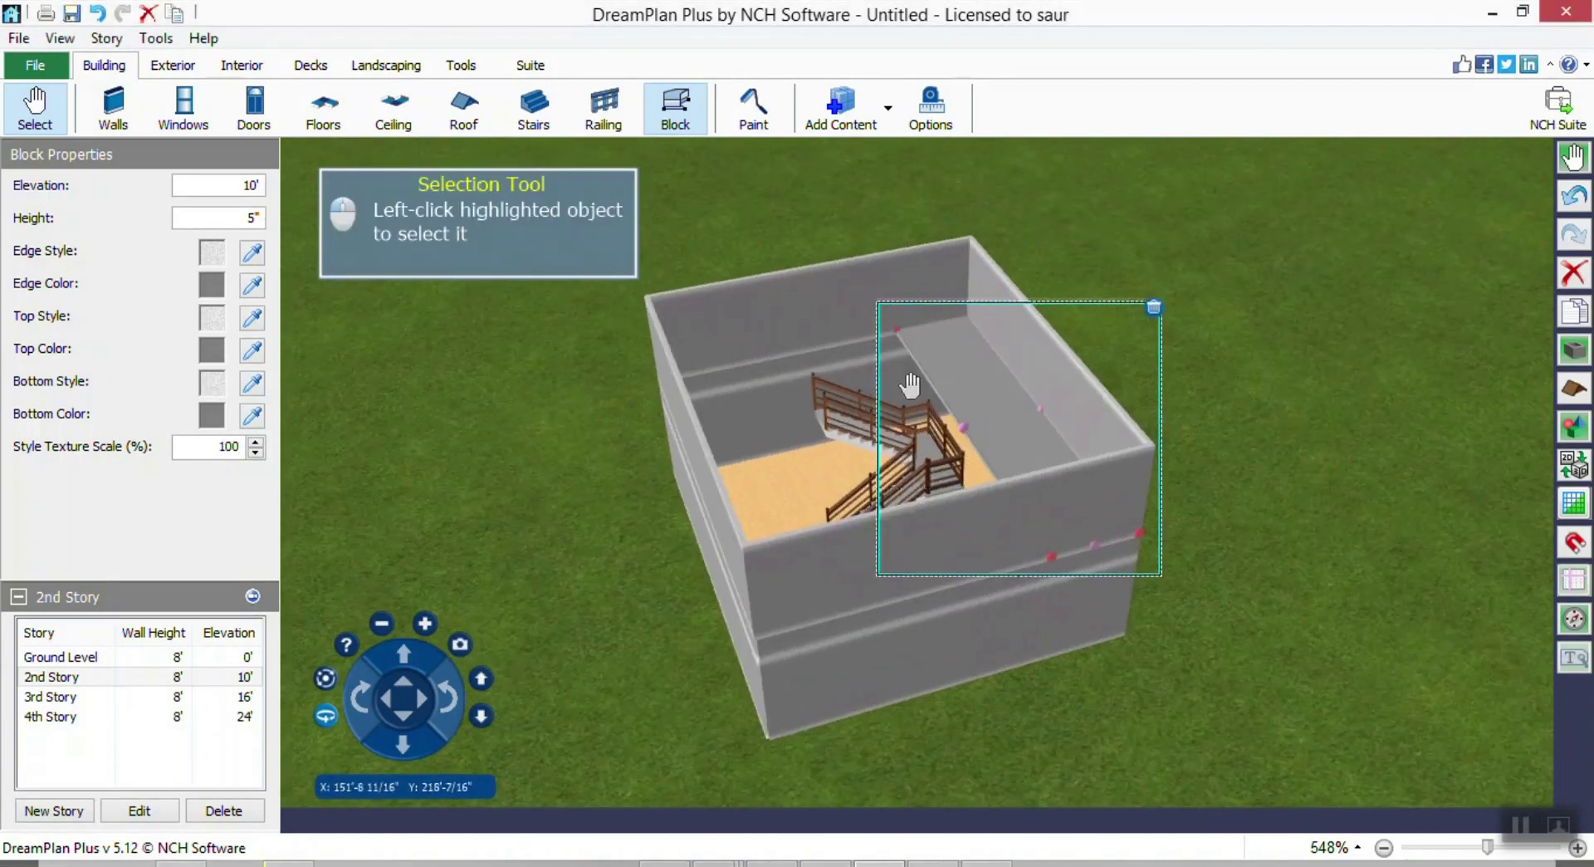
In the 2D rendered view, start a new block outline along the front wall and up the side wall to the existing block's edge.
click(1573, 462)
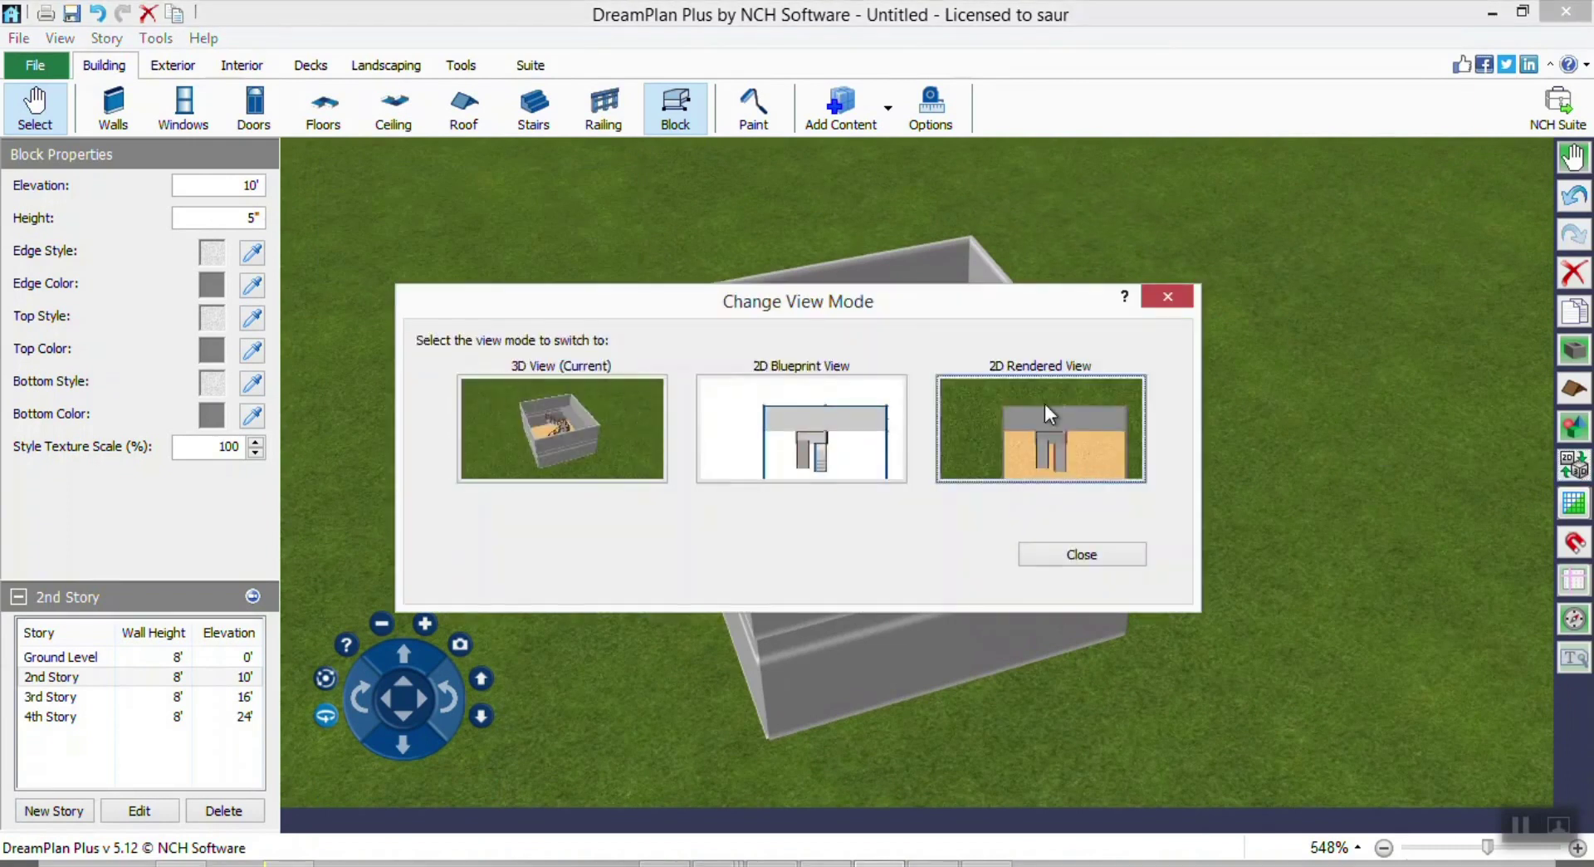
click(1044, 404)
right_drag(1221, 481, 1070, 465)
right_drag(930, 734, 1048, 518)
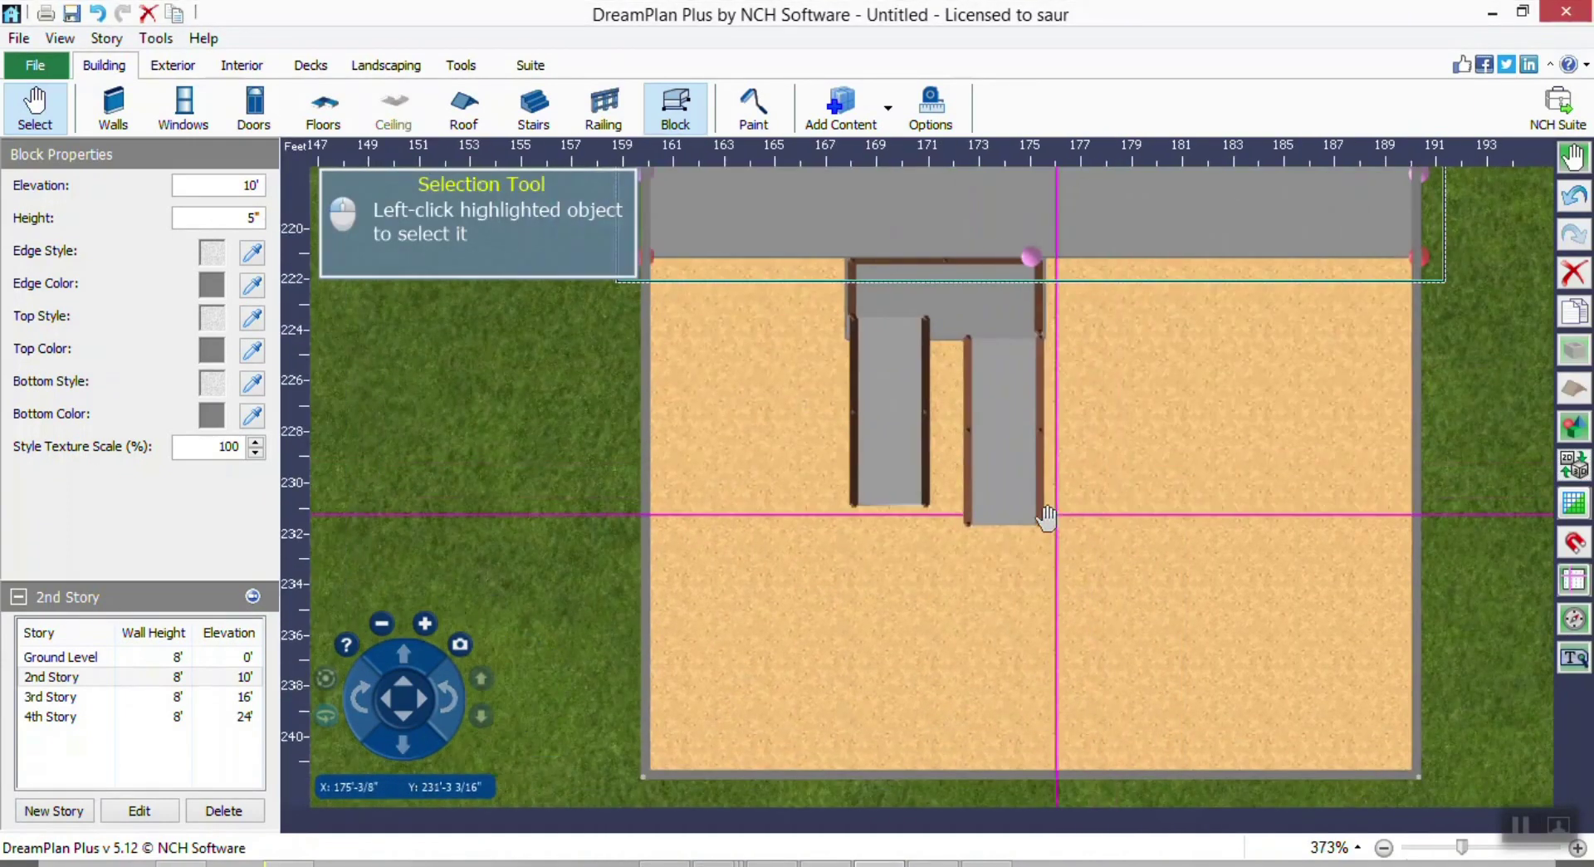
click(675, 106)
right_drag(832, 346, 865, 347)
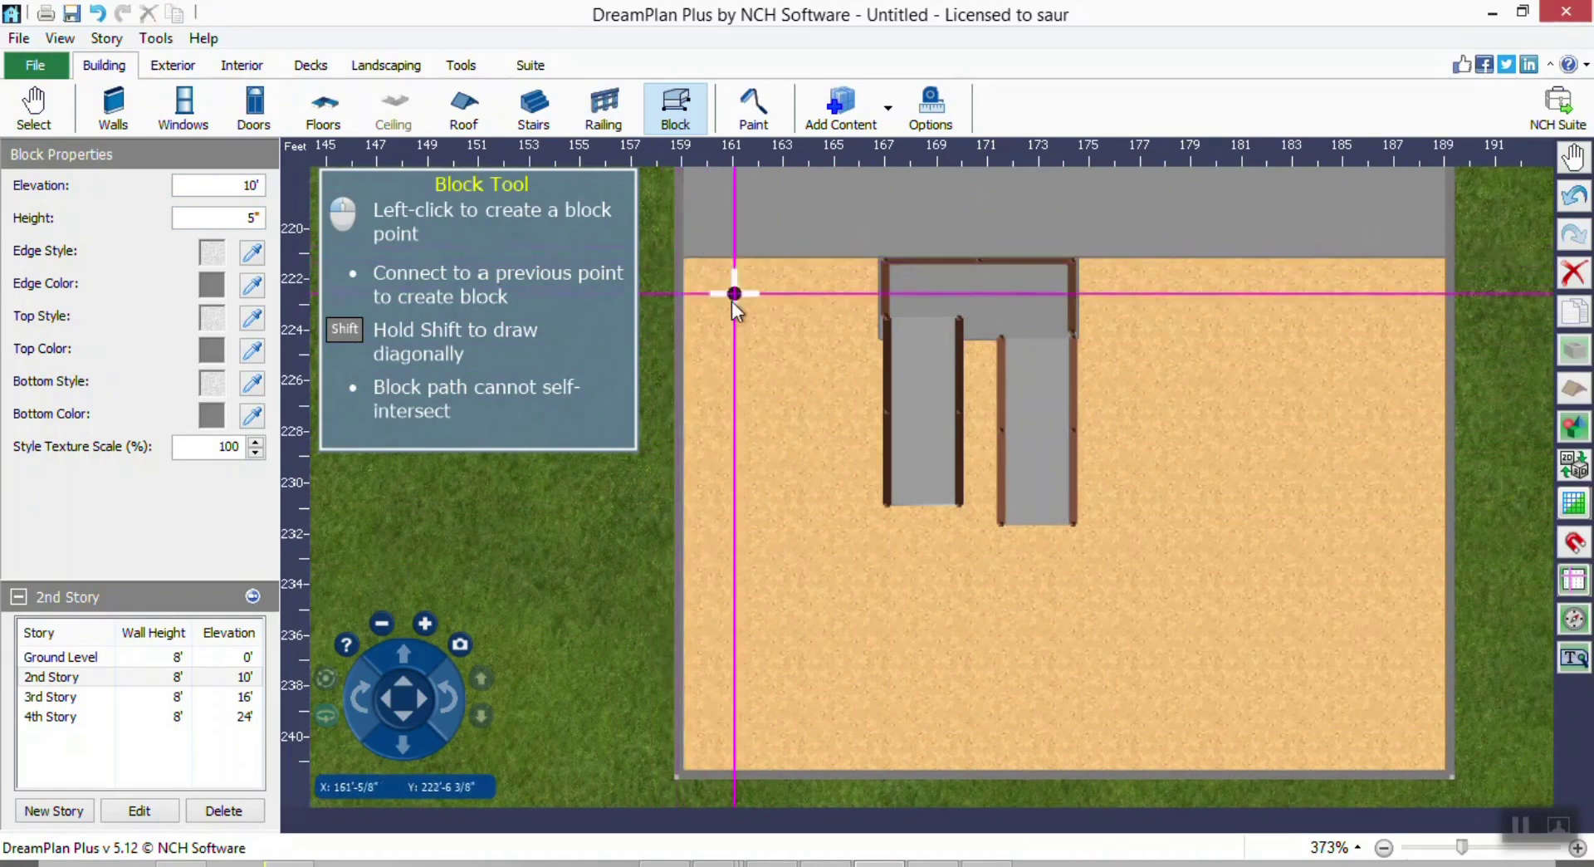
click(678, 776)
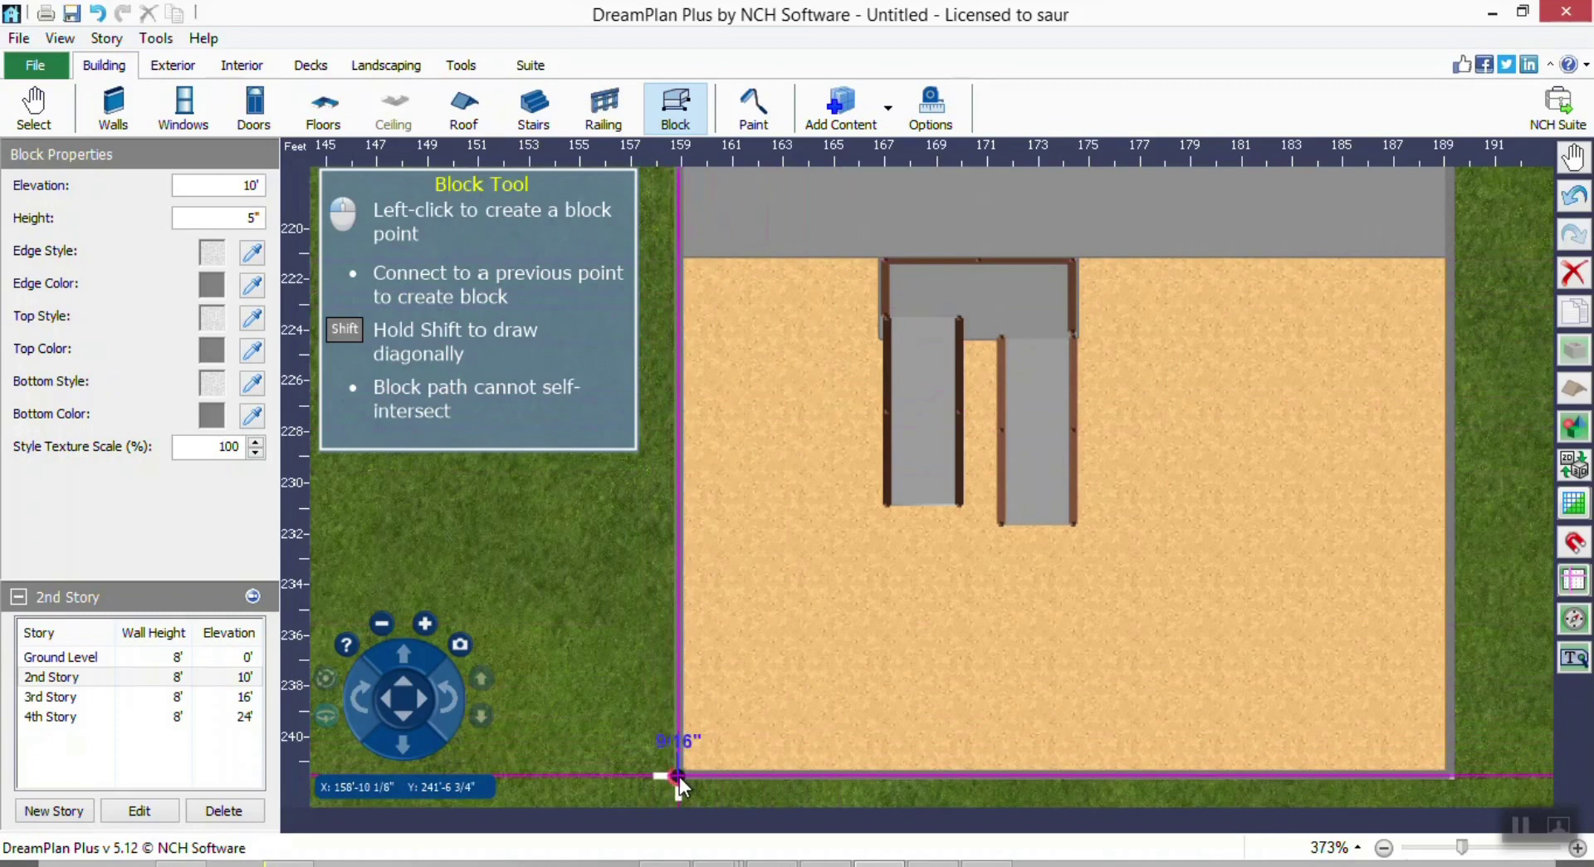
click(1449, 771)
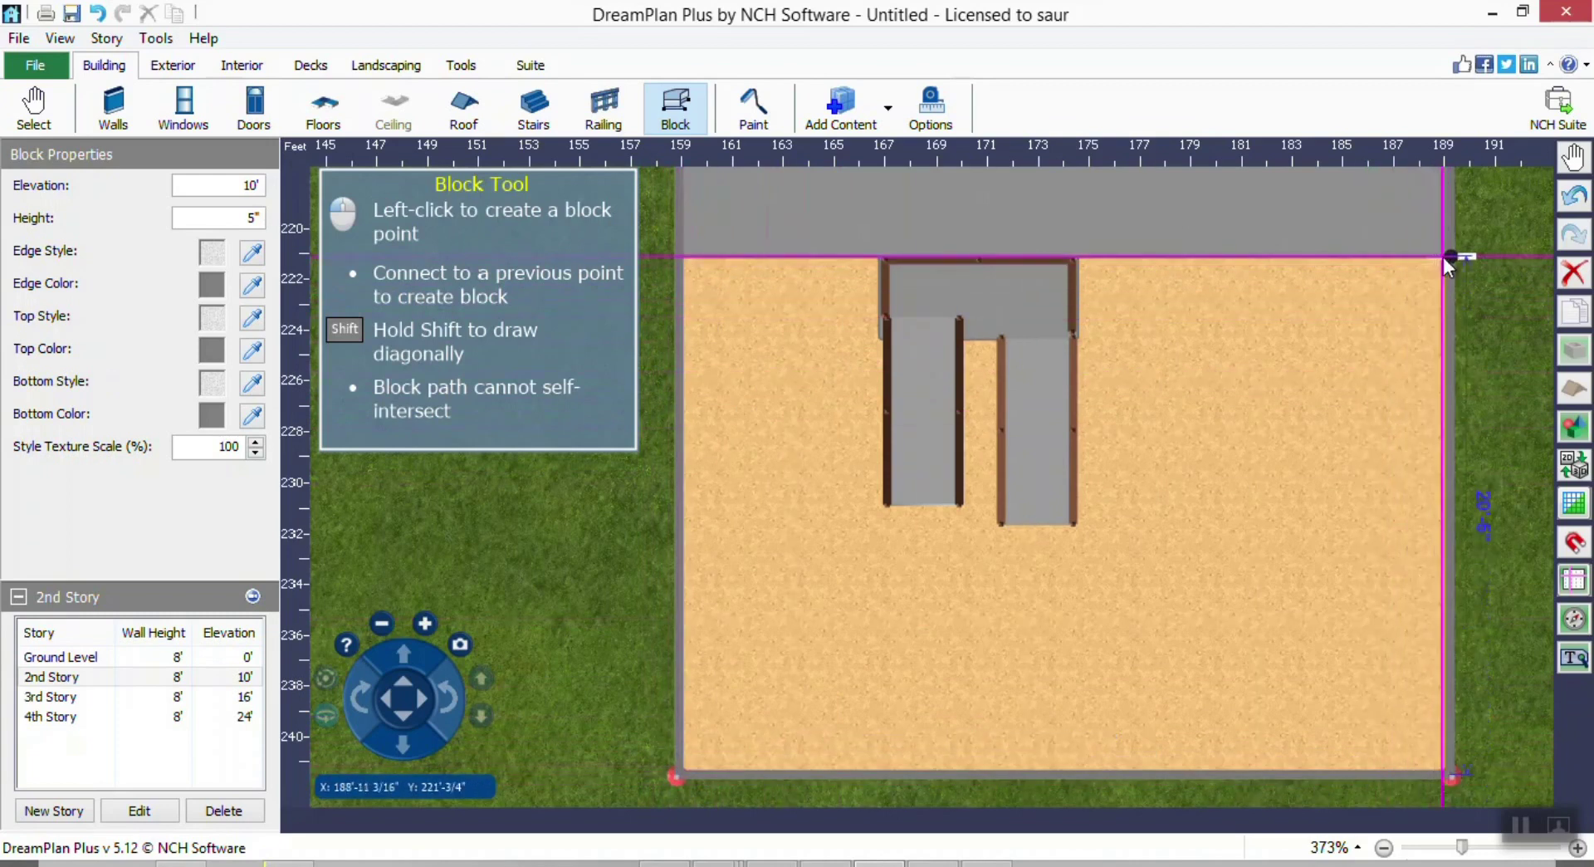
click(1446, 257)
Trace the block outline around the stair flights, with end segments about 3' and 4'-8" wide, and close it along the opposite side wall.
click(1077, 279)
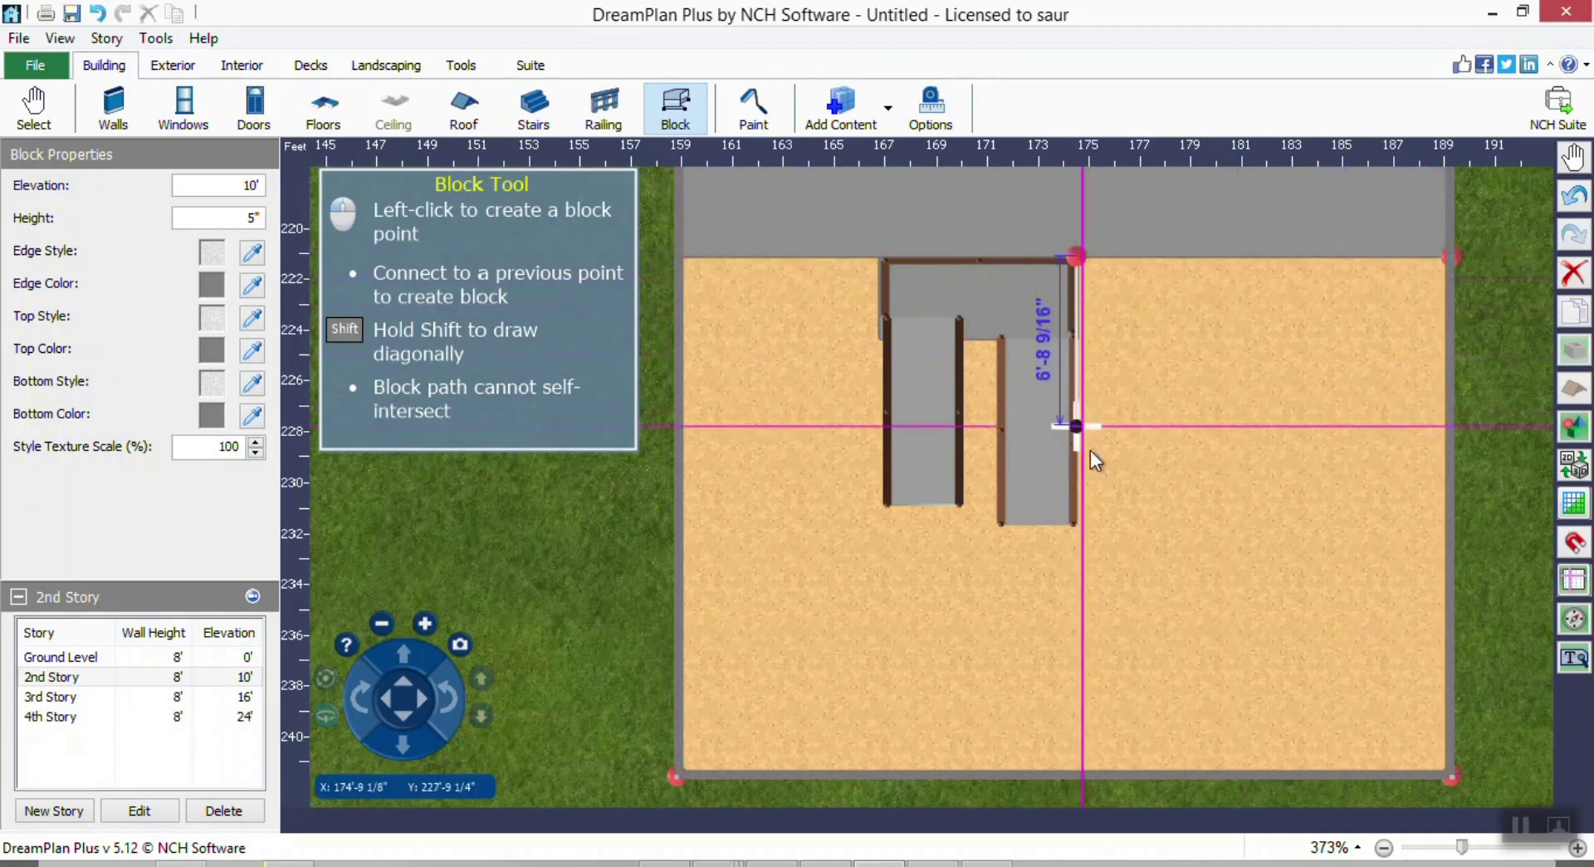
click(1076, 529)
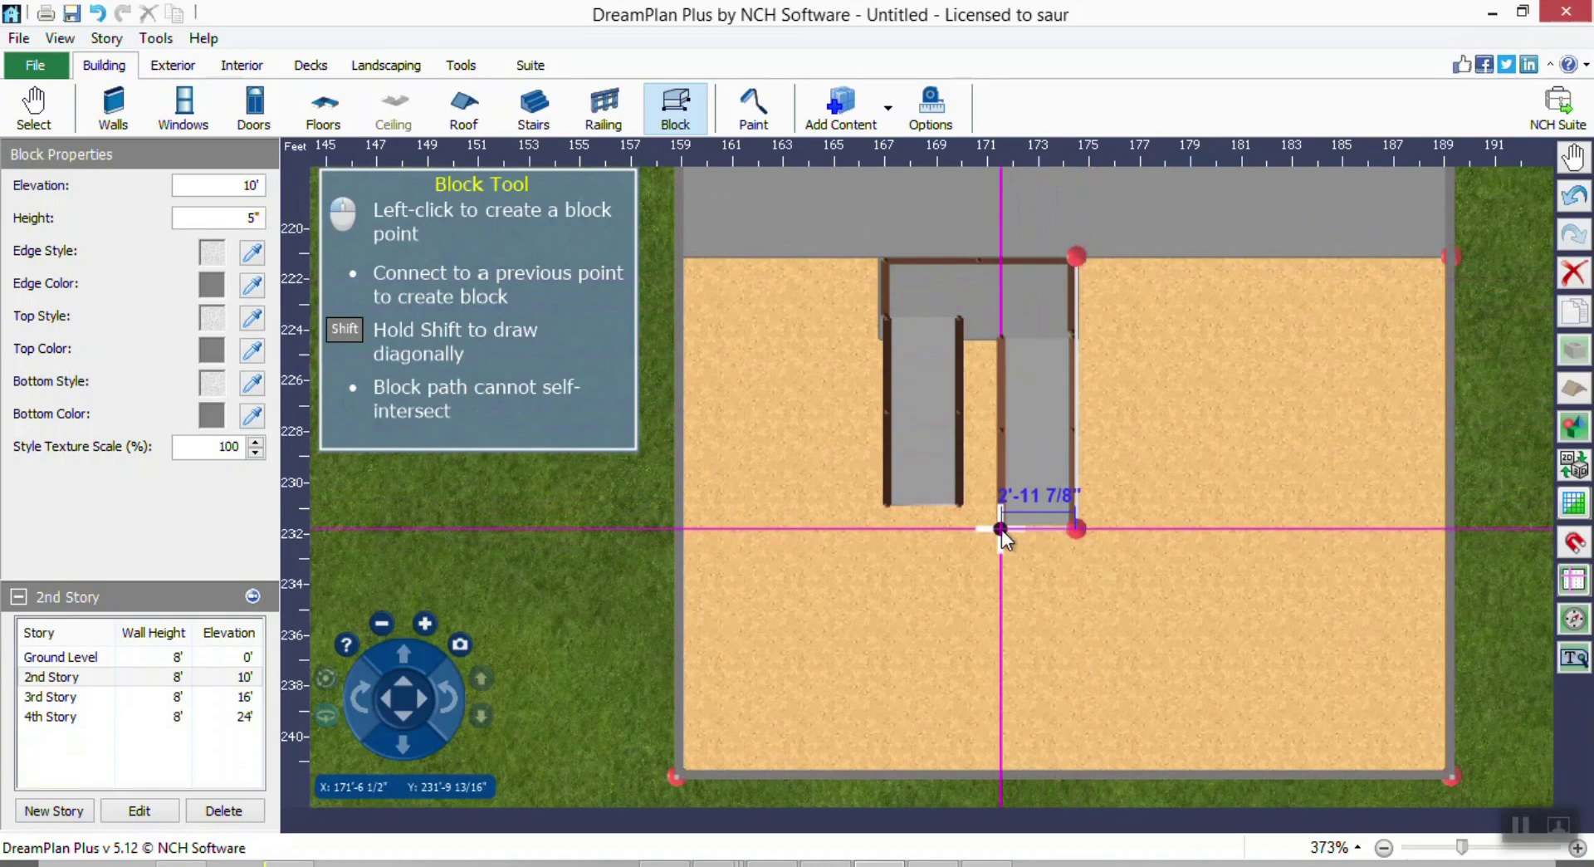
click(1001, 528)
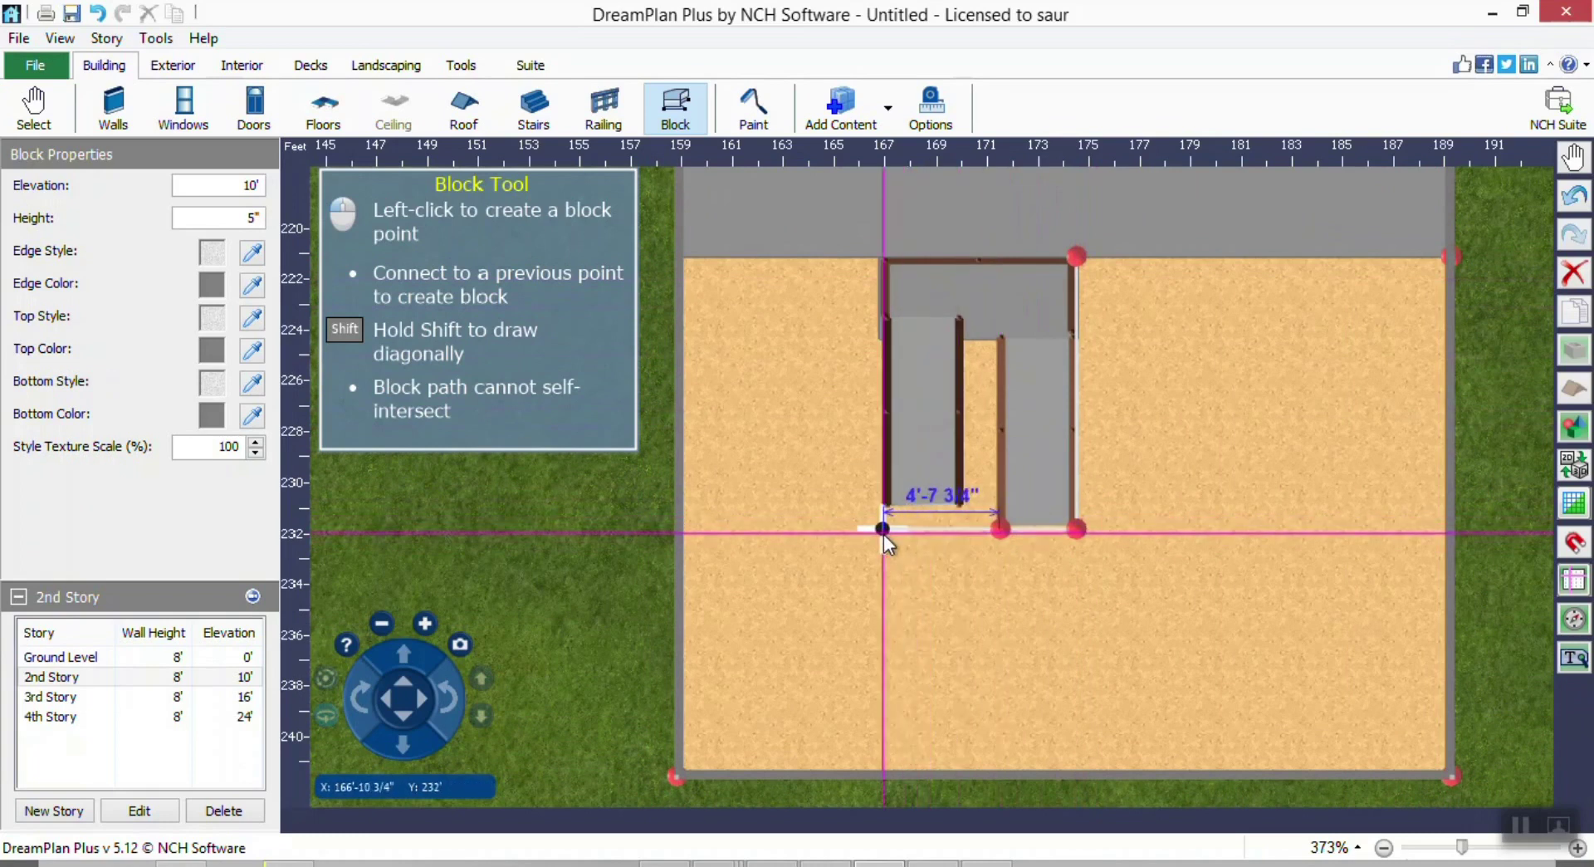
click(1001, 500)
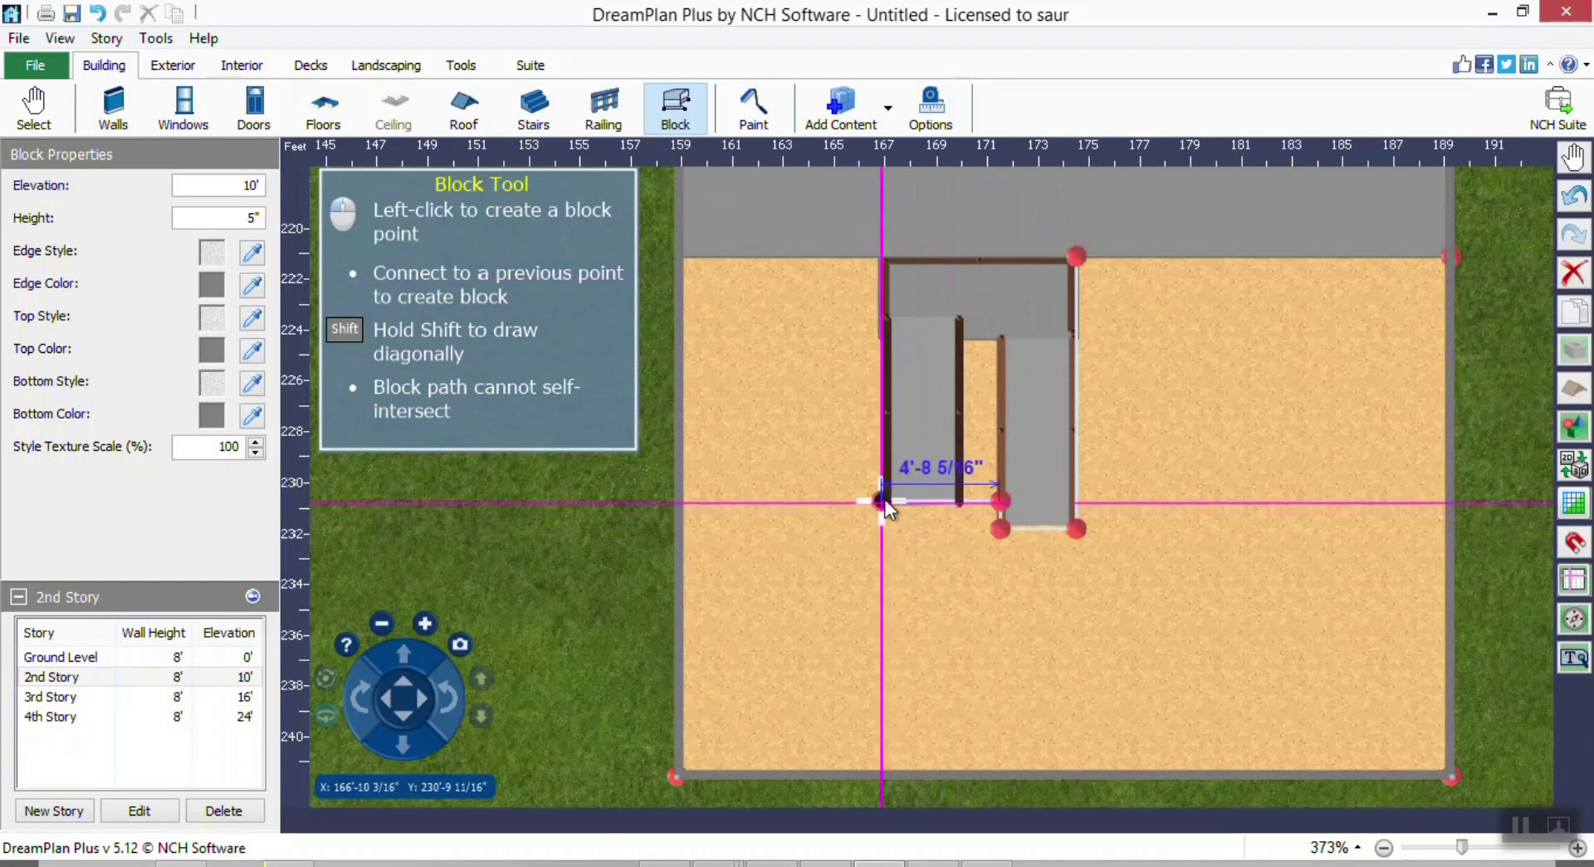
click(882, 501)
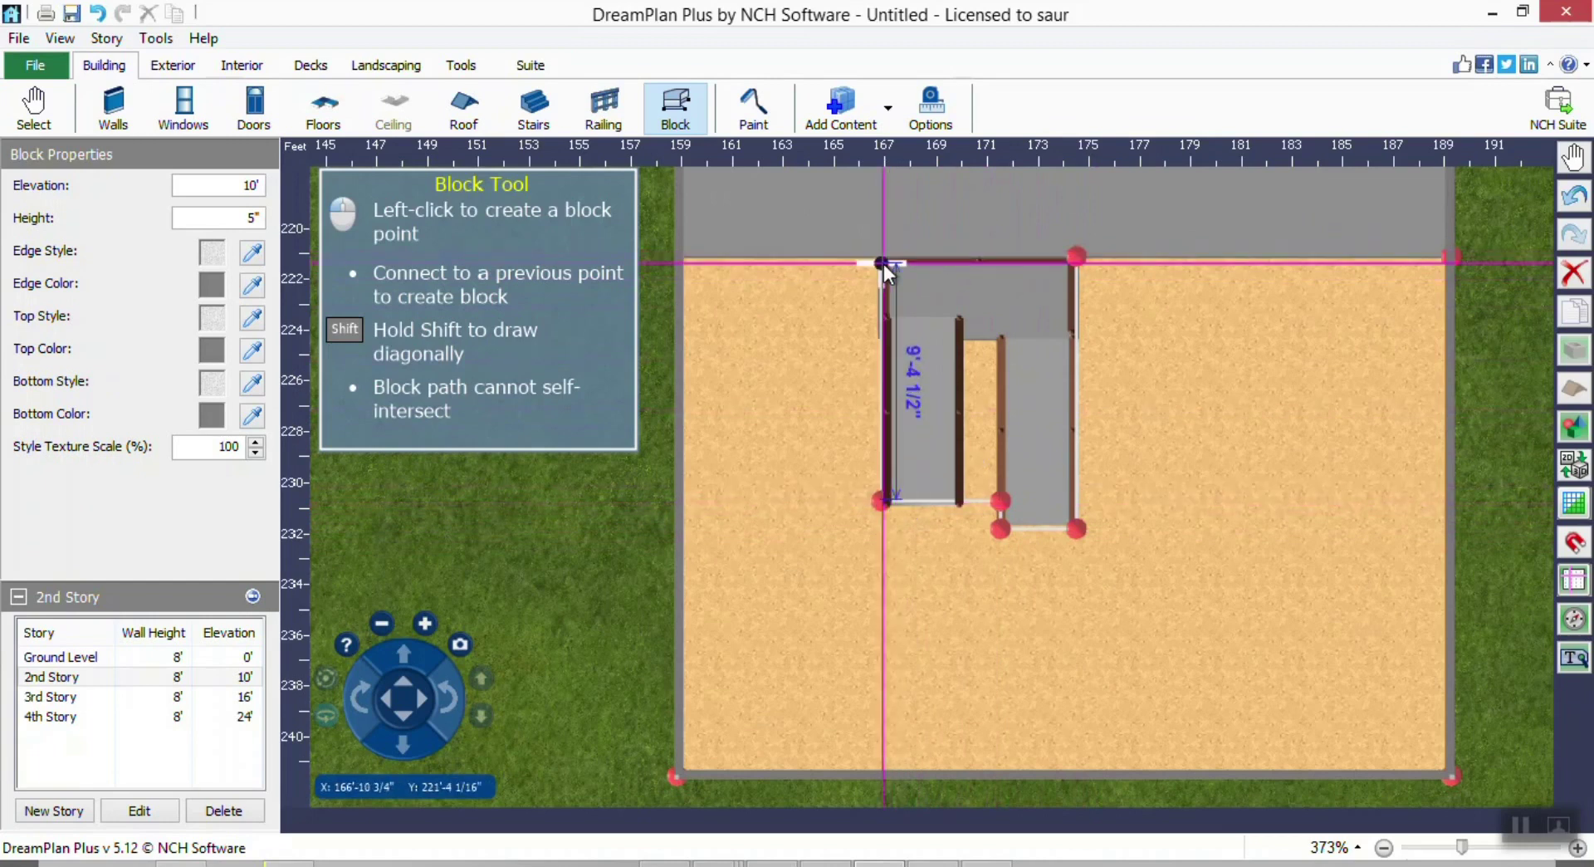
click(880, 256)
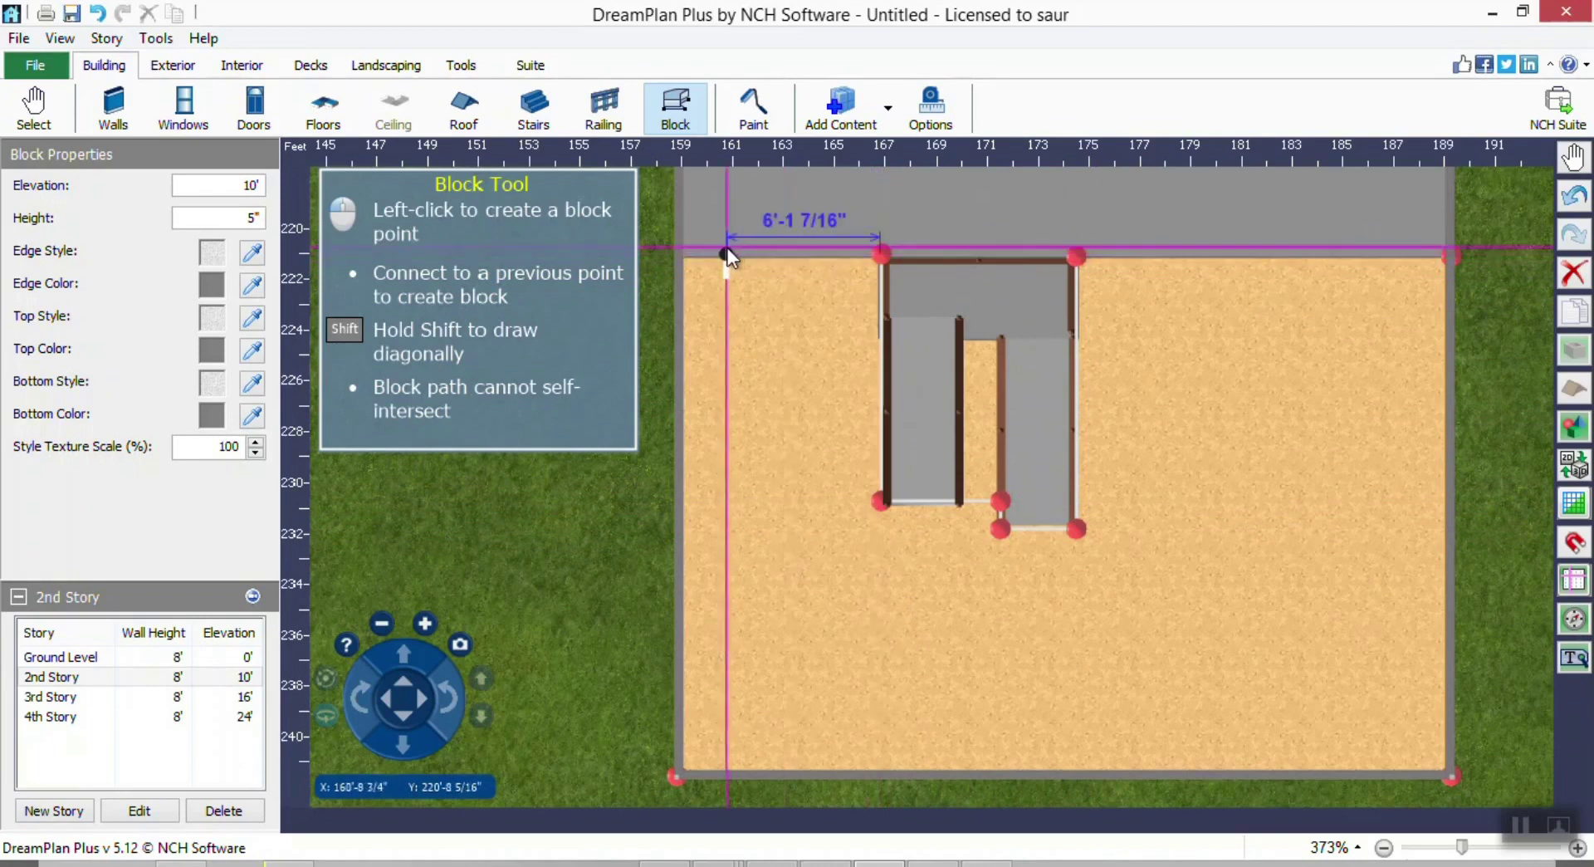
click(674, 257)
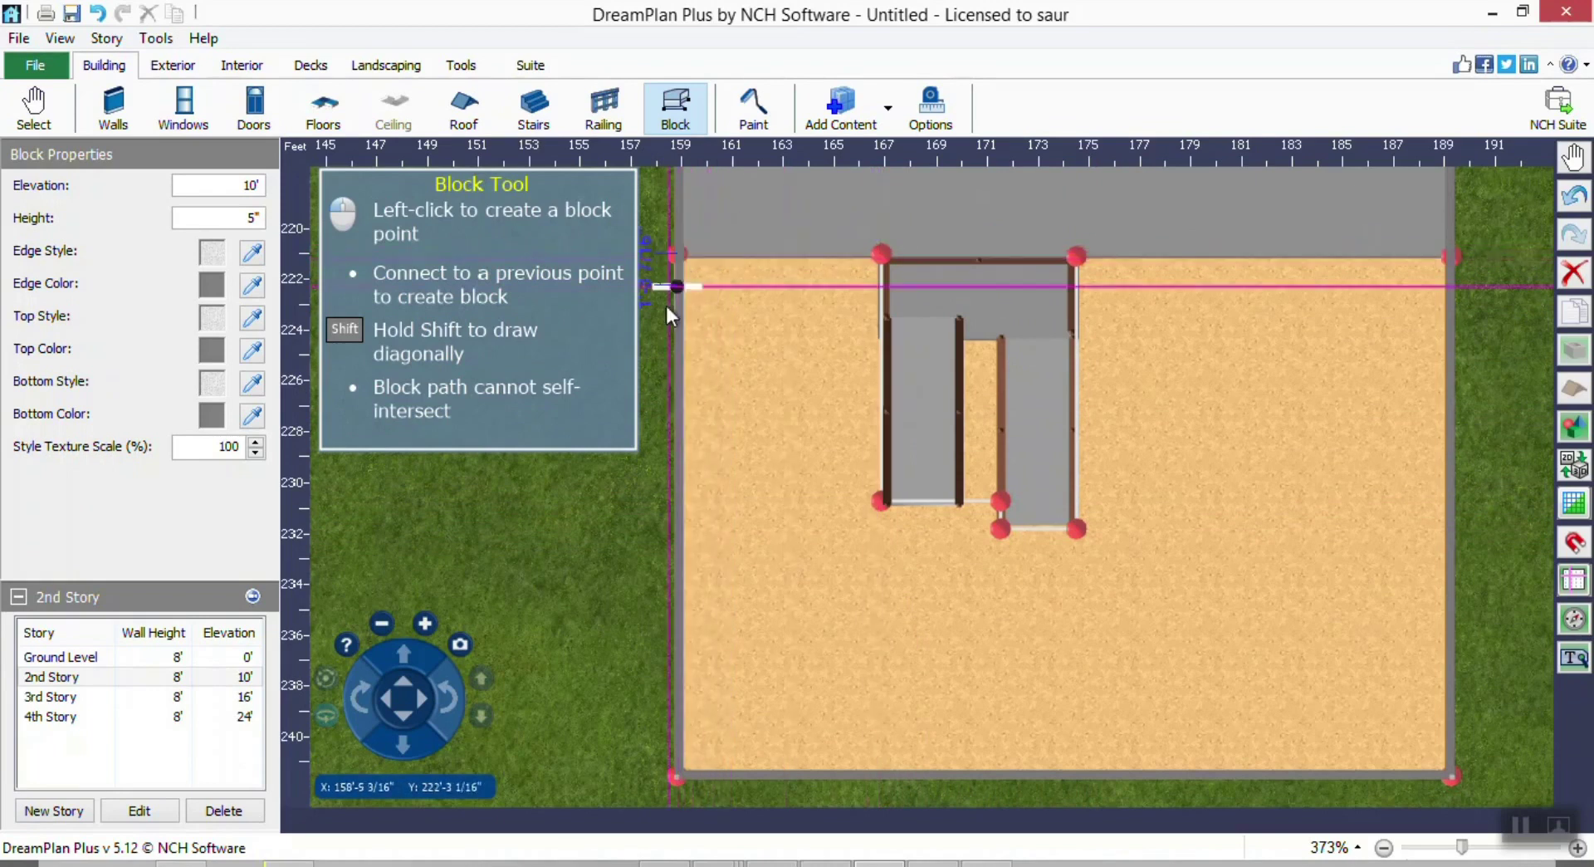
click(714, 761)
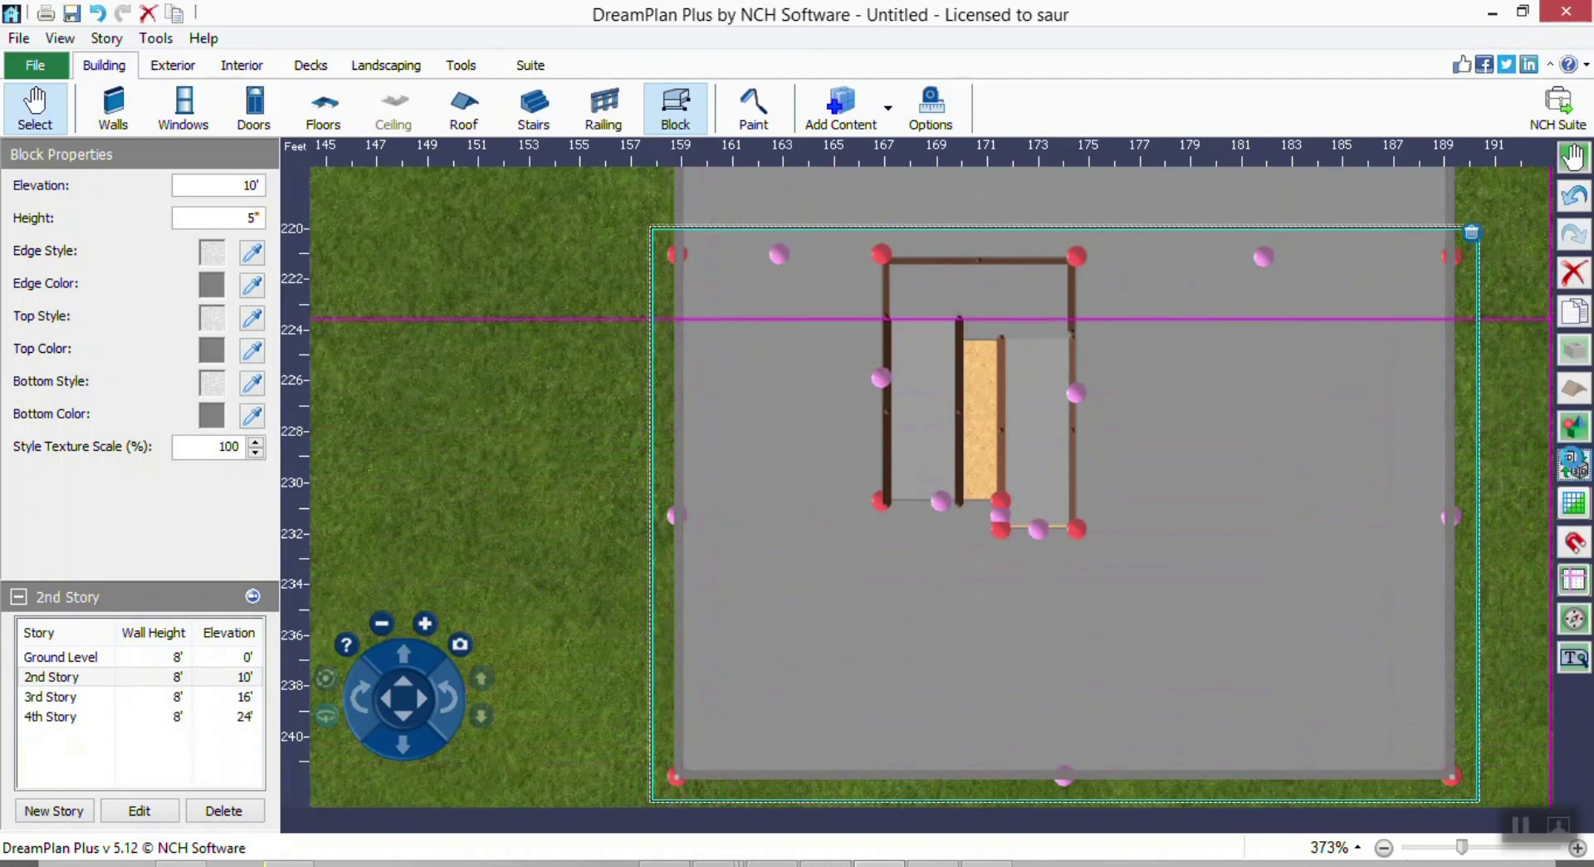
Switch to the 3D view and examine the new floor block and its stair opening from another side.
click(1573, 462)
click(538, 417)
click(1312, 473)
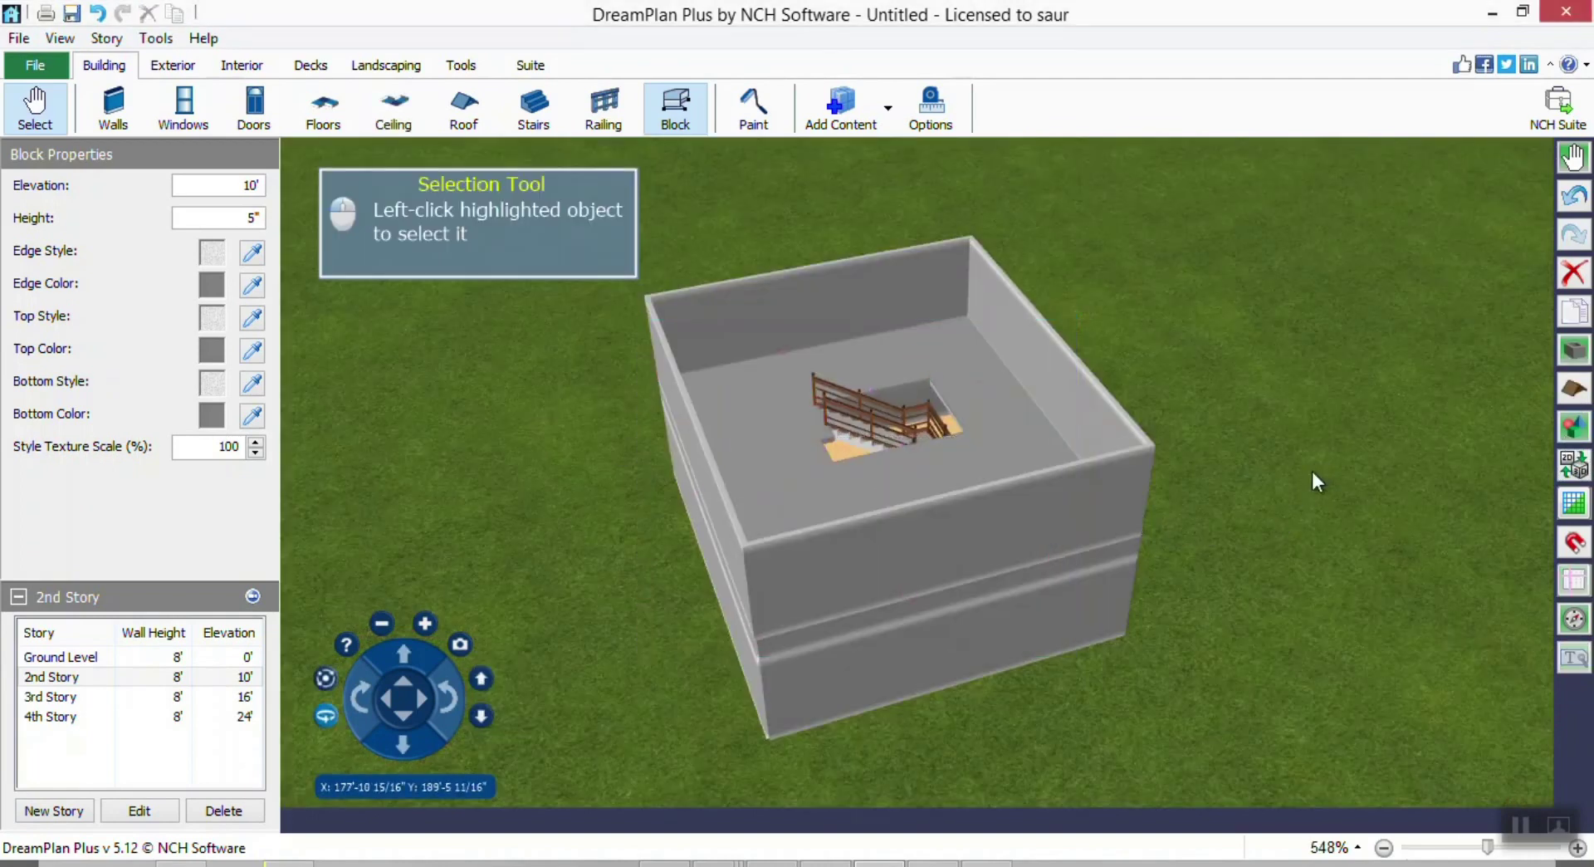
drag(1274, 393, 1210, 428)
drag(1042, 506, 787, 439)
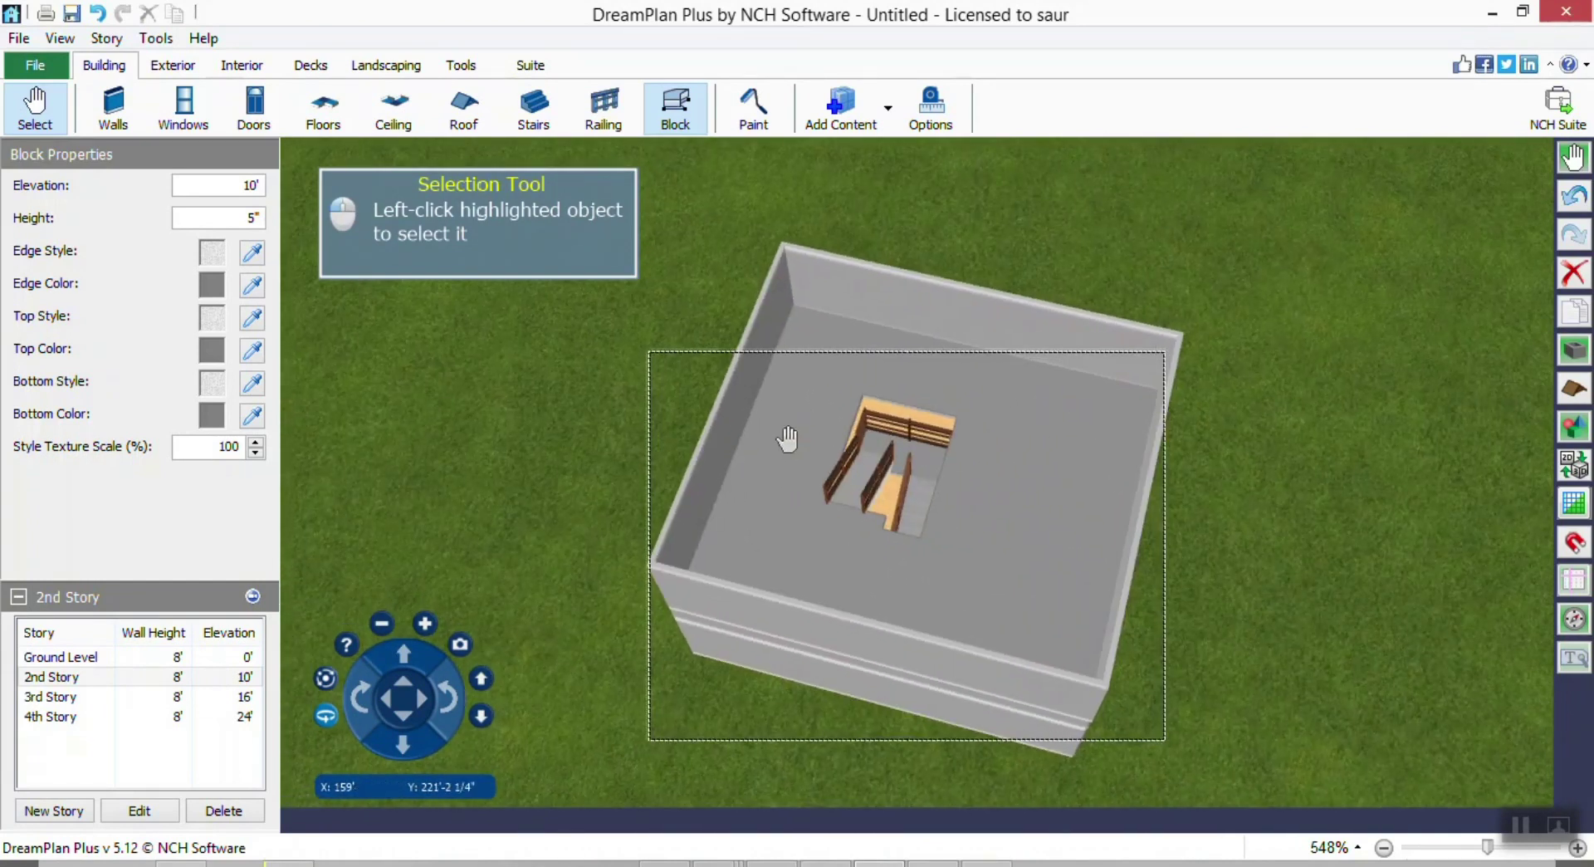
Try to pull the floor block's opening edge inward at its midpoint beside the stair railing, and undo the change.
click(779, 513)
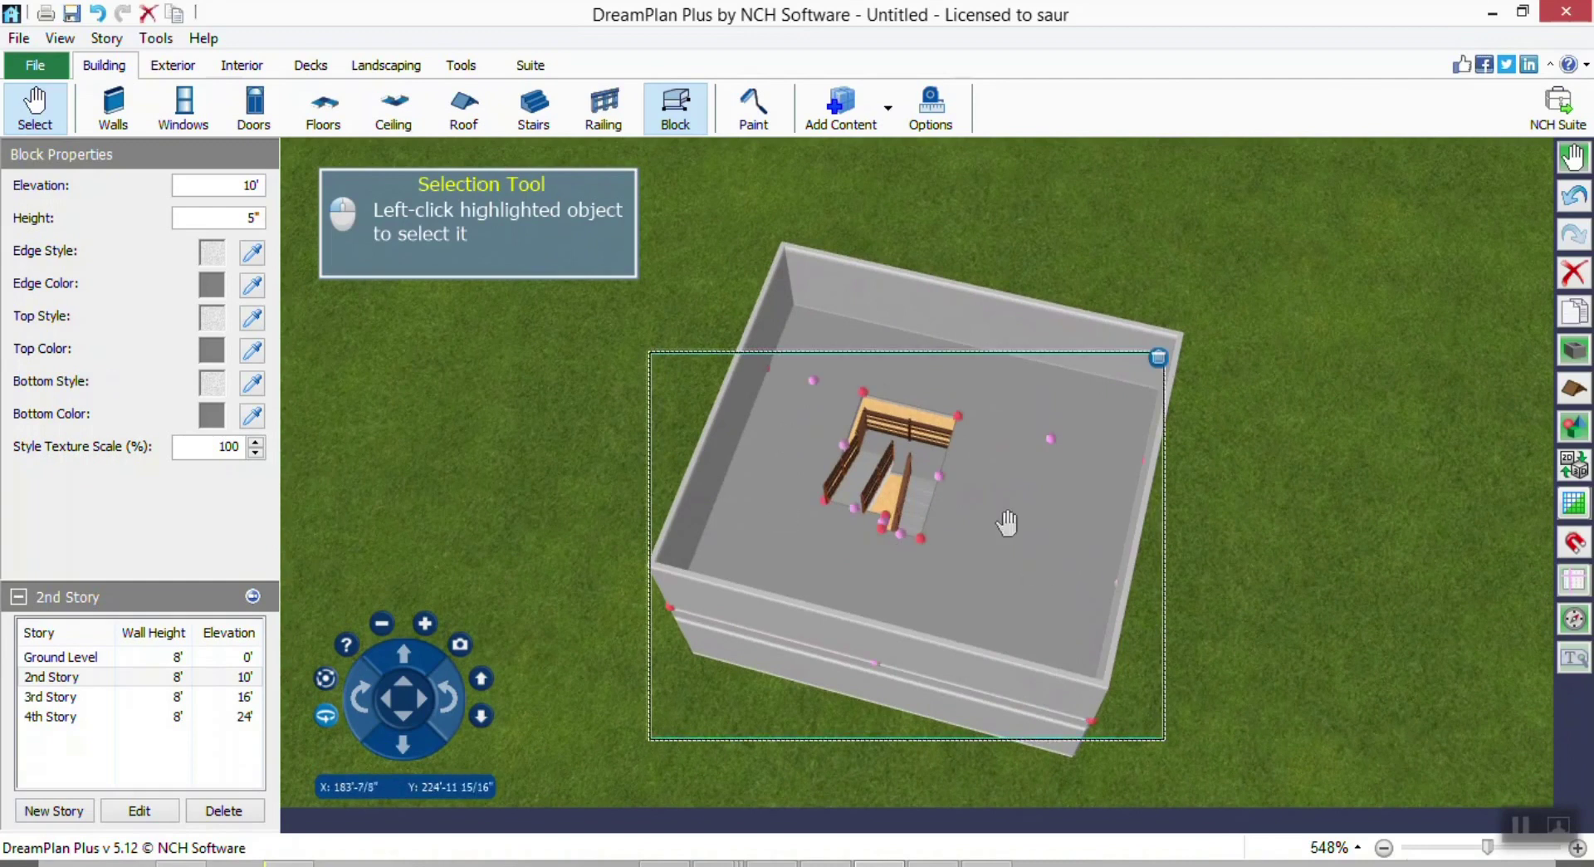
scroll(890, 456, up, 4)
scroll(889, 456, up, 1)
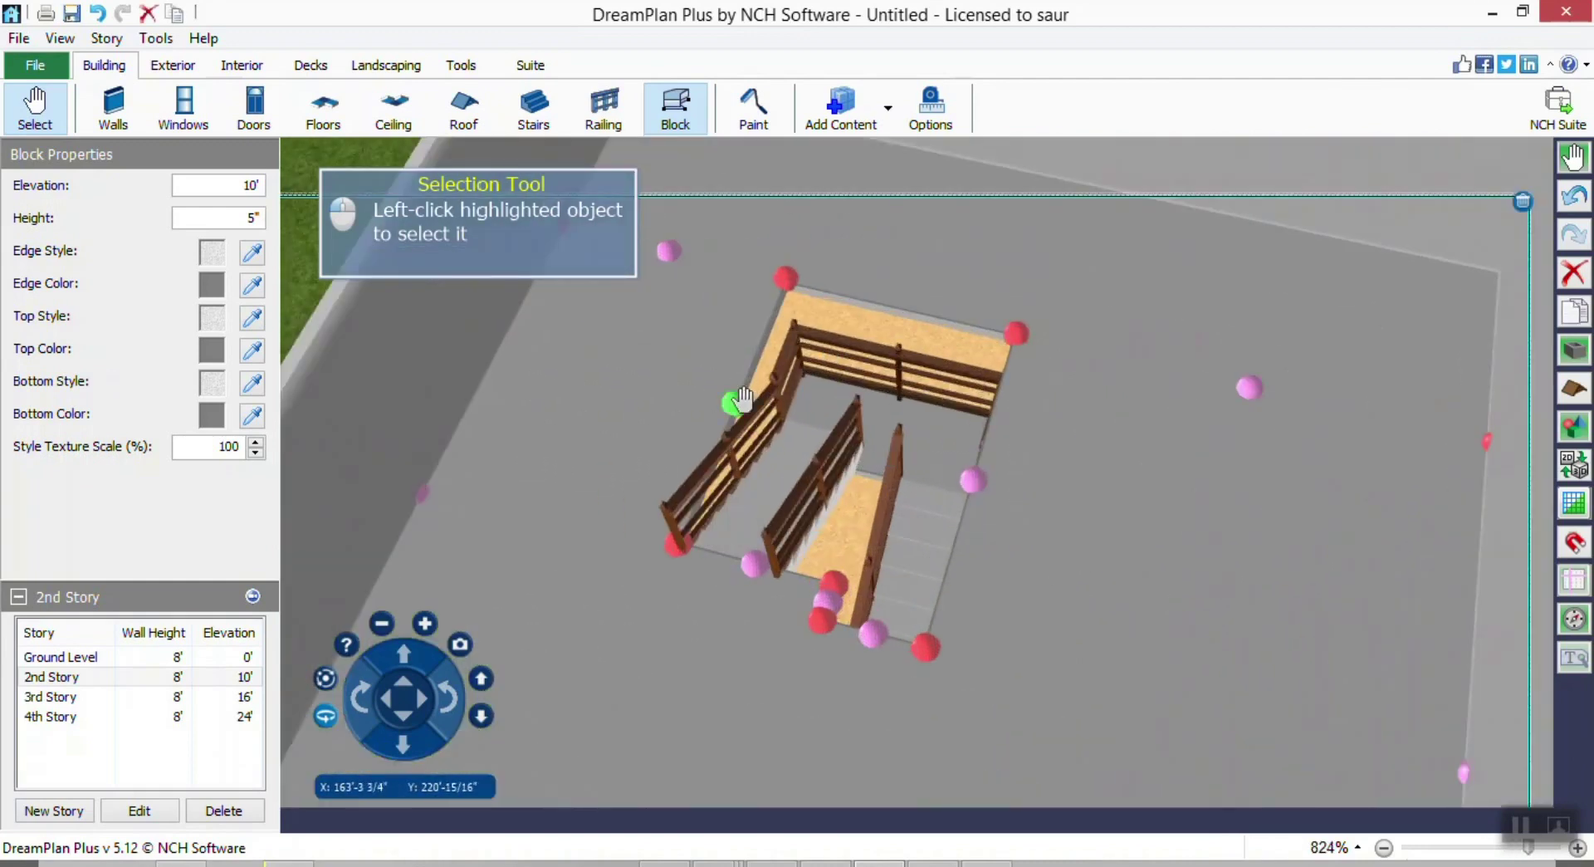
drag(726, 403, 761, 391)
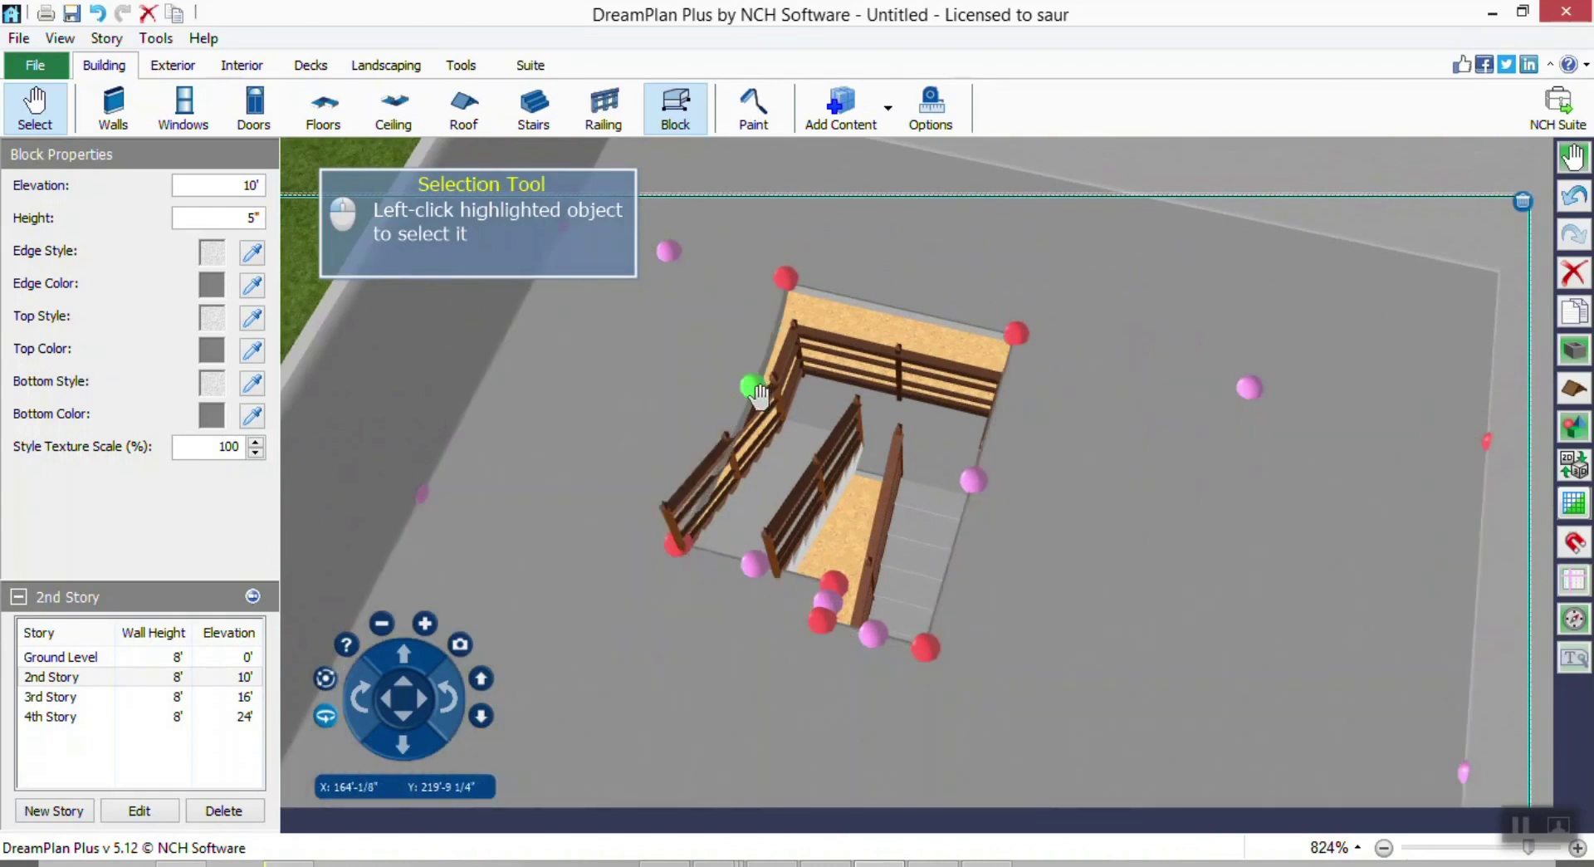
key(ctrl+z)
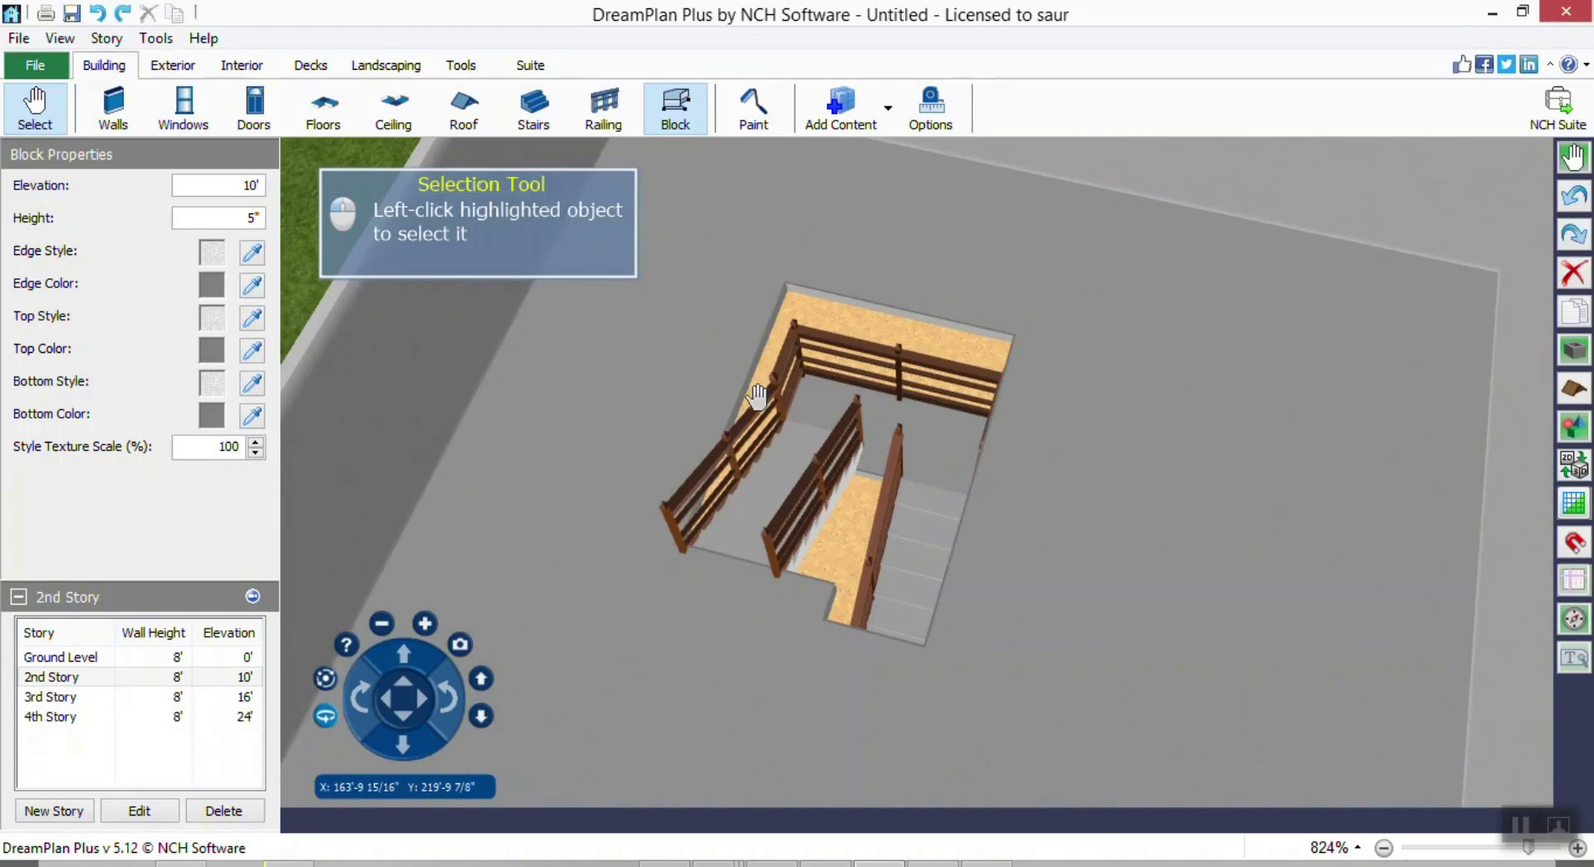
scroll(755, 398, down, 2)
right_drag(892, 409, 1153, 434)
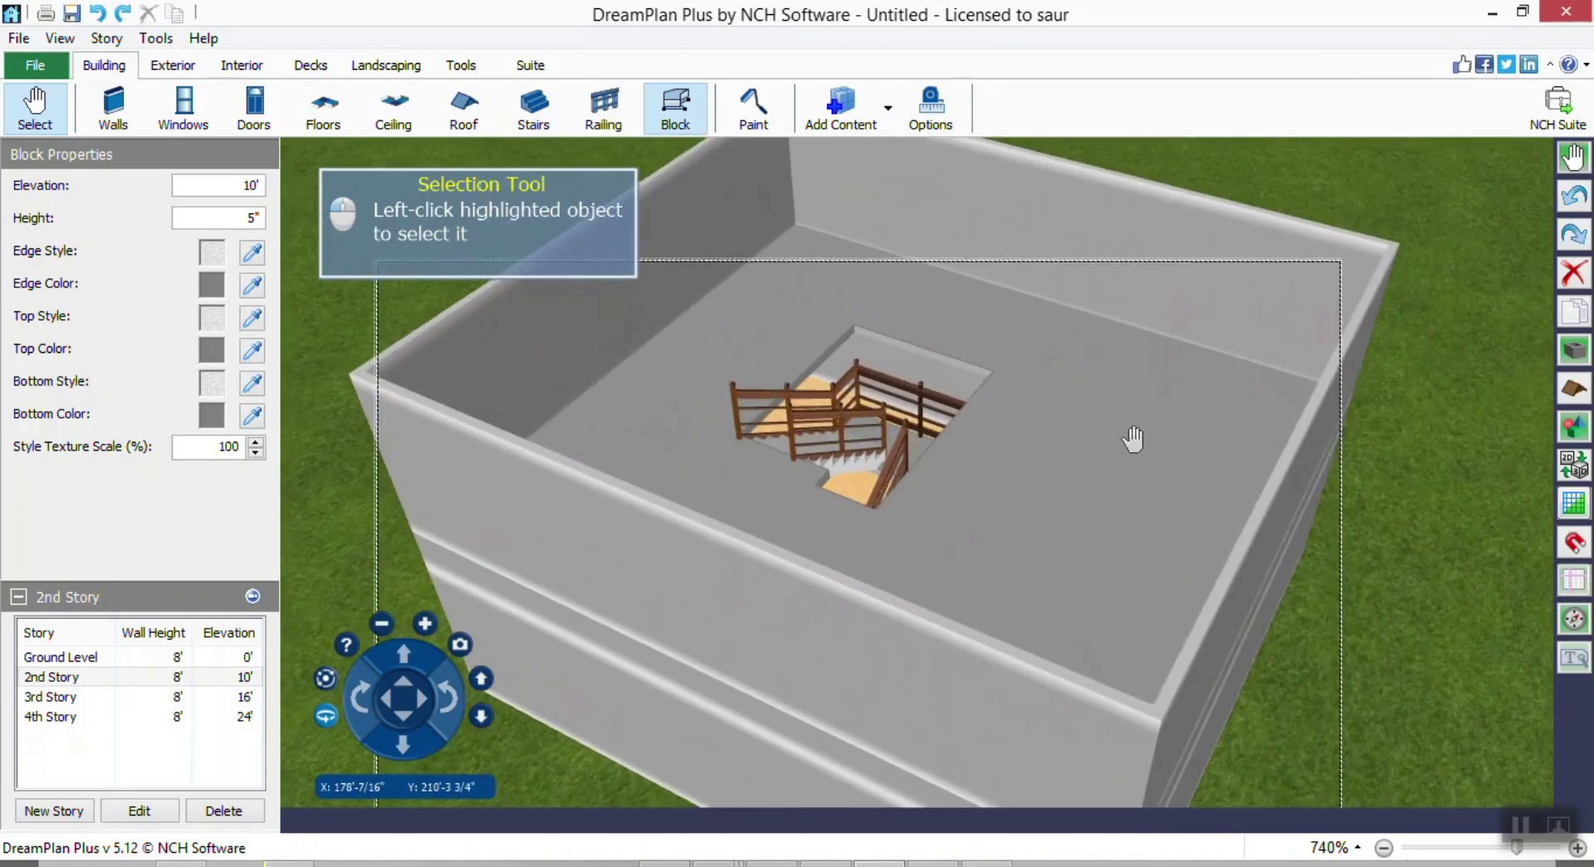